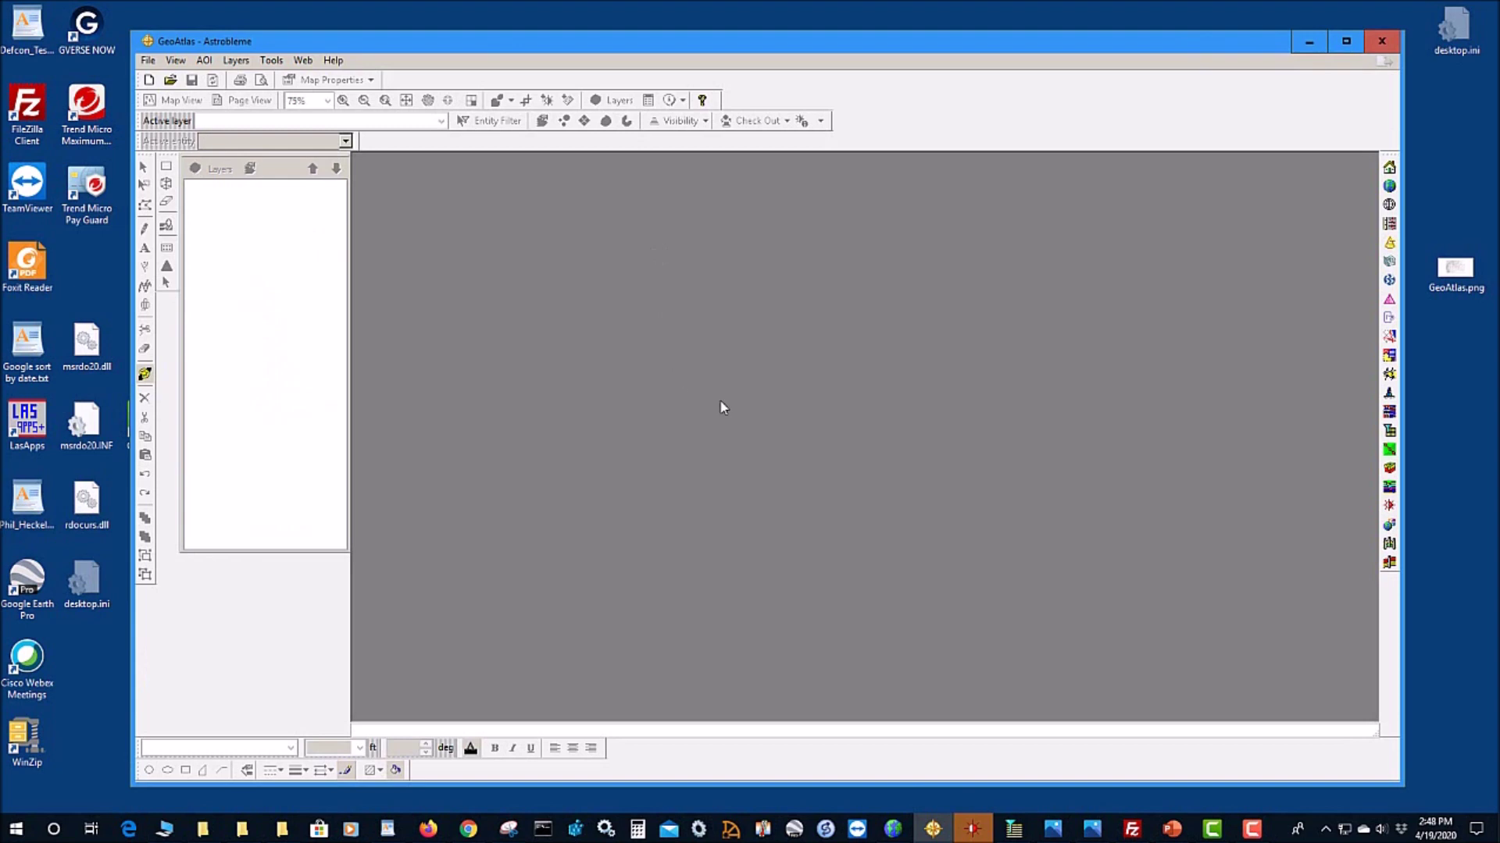
Step: Open the recent map file Start.gmp
click(148, 61)
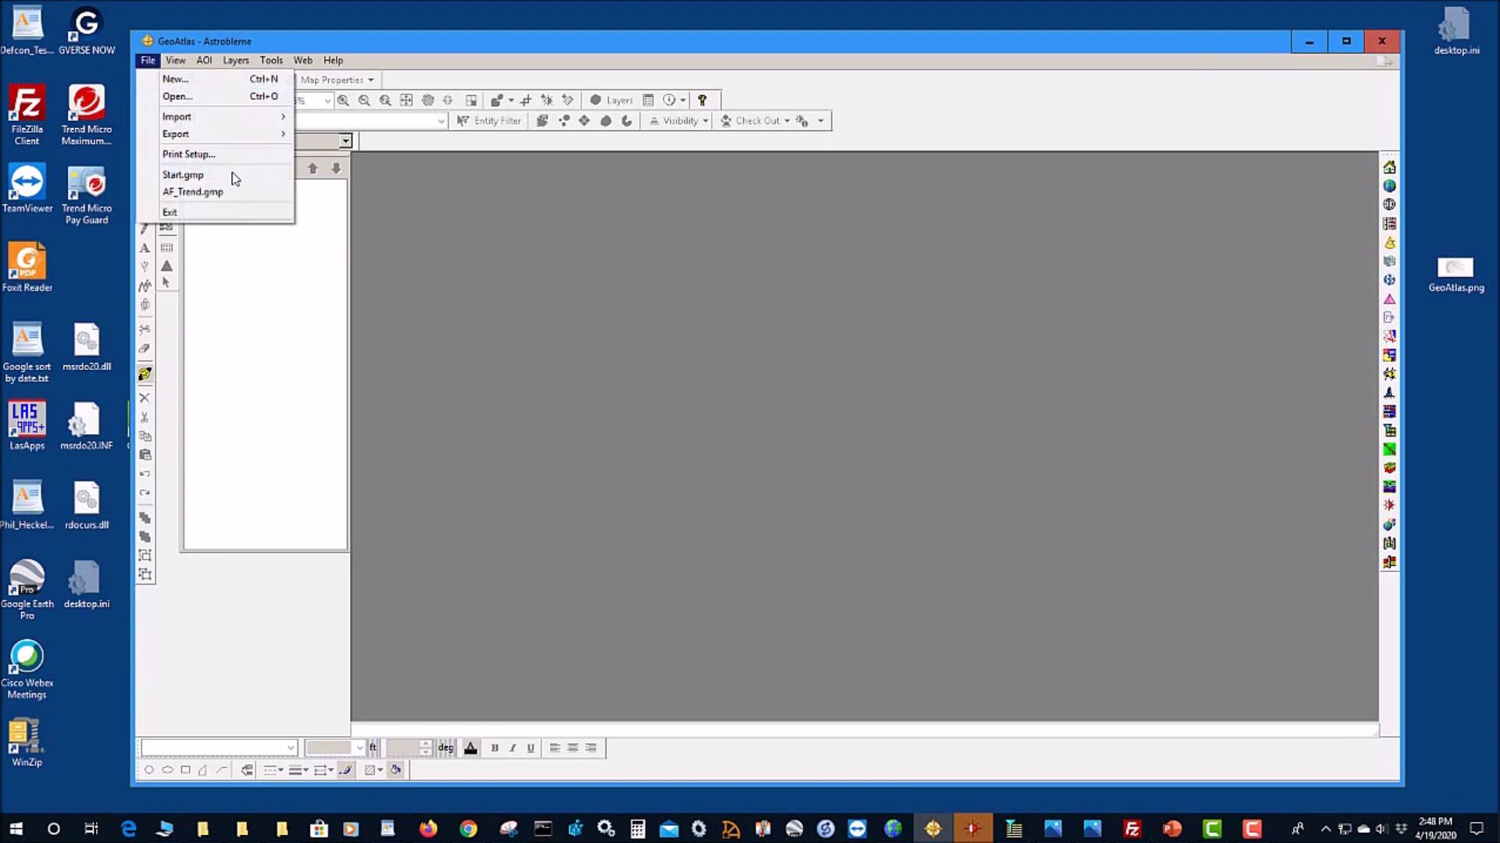
click(237, 174)
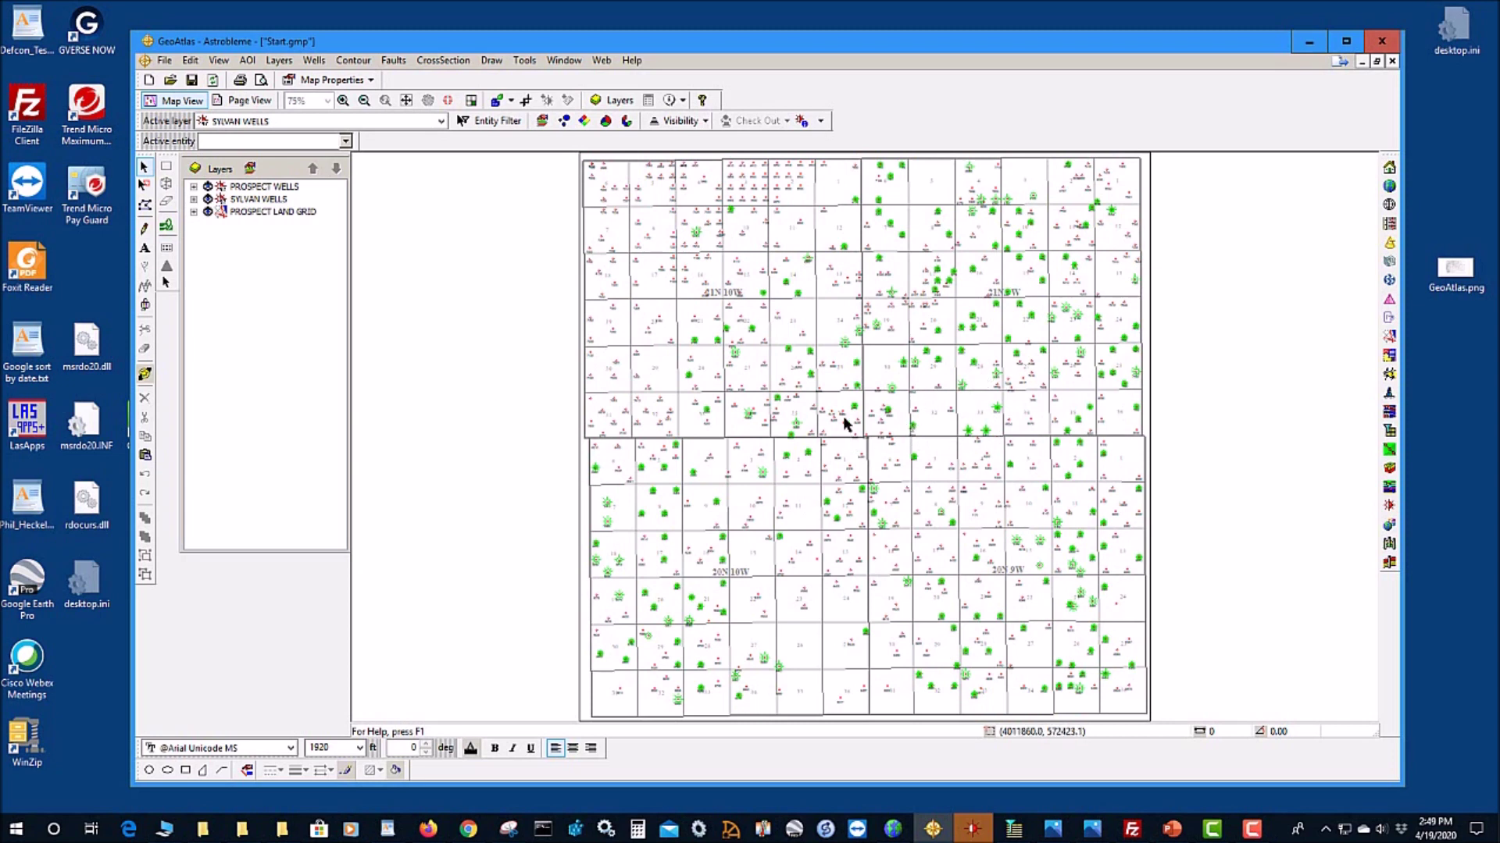
Step: Start a new IsoMap Build Surface layer and name it Top Subsea Sylvan
click(355, 61)
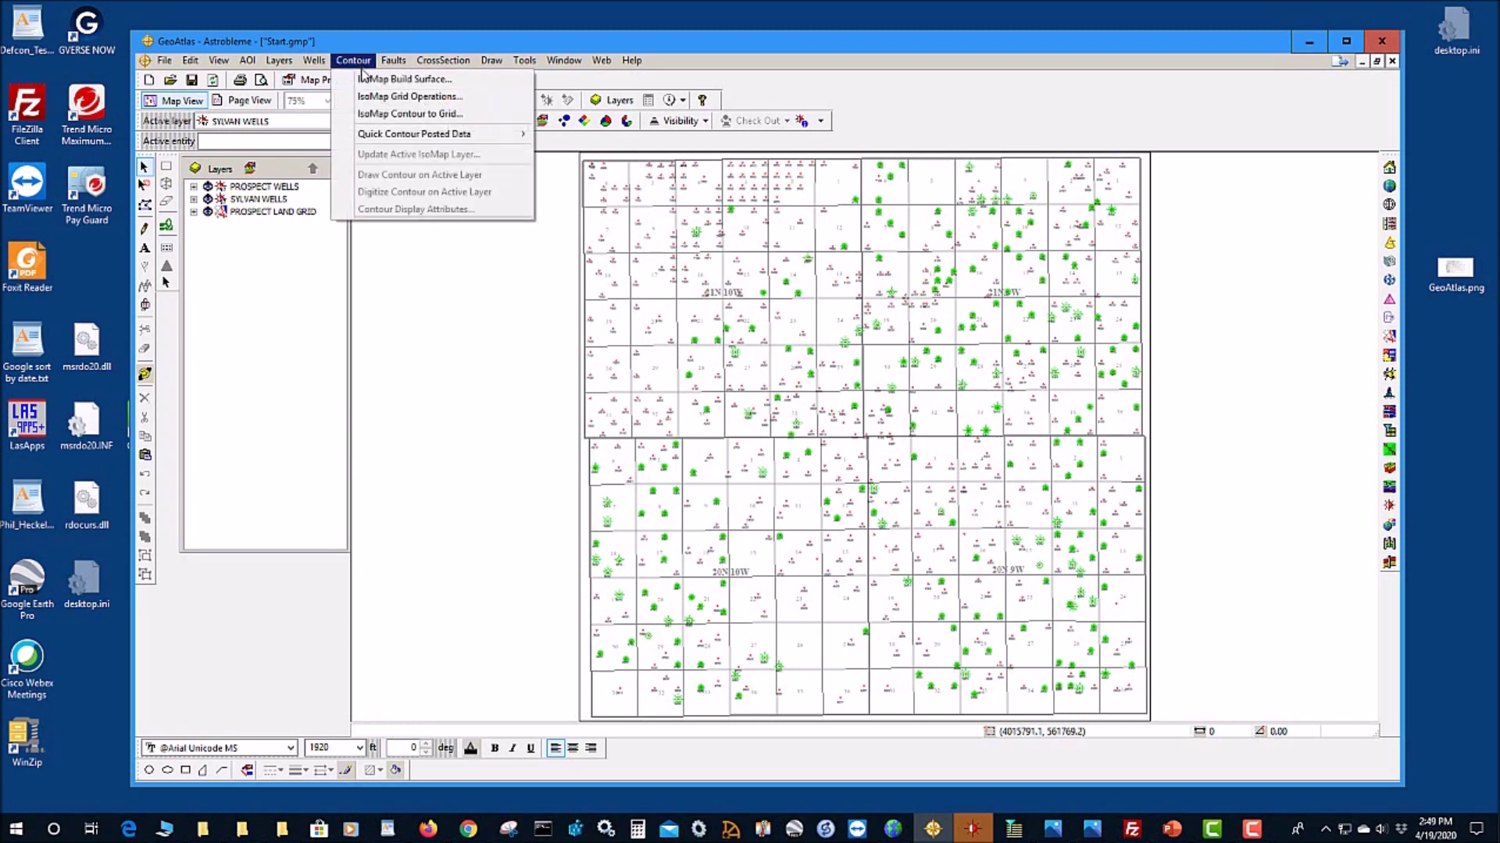
click(364, 82)
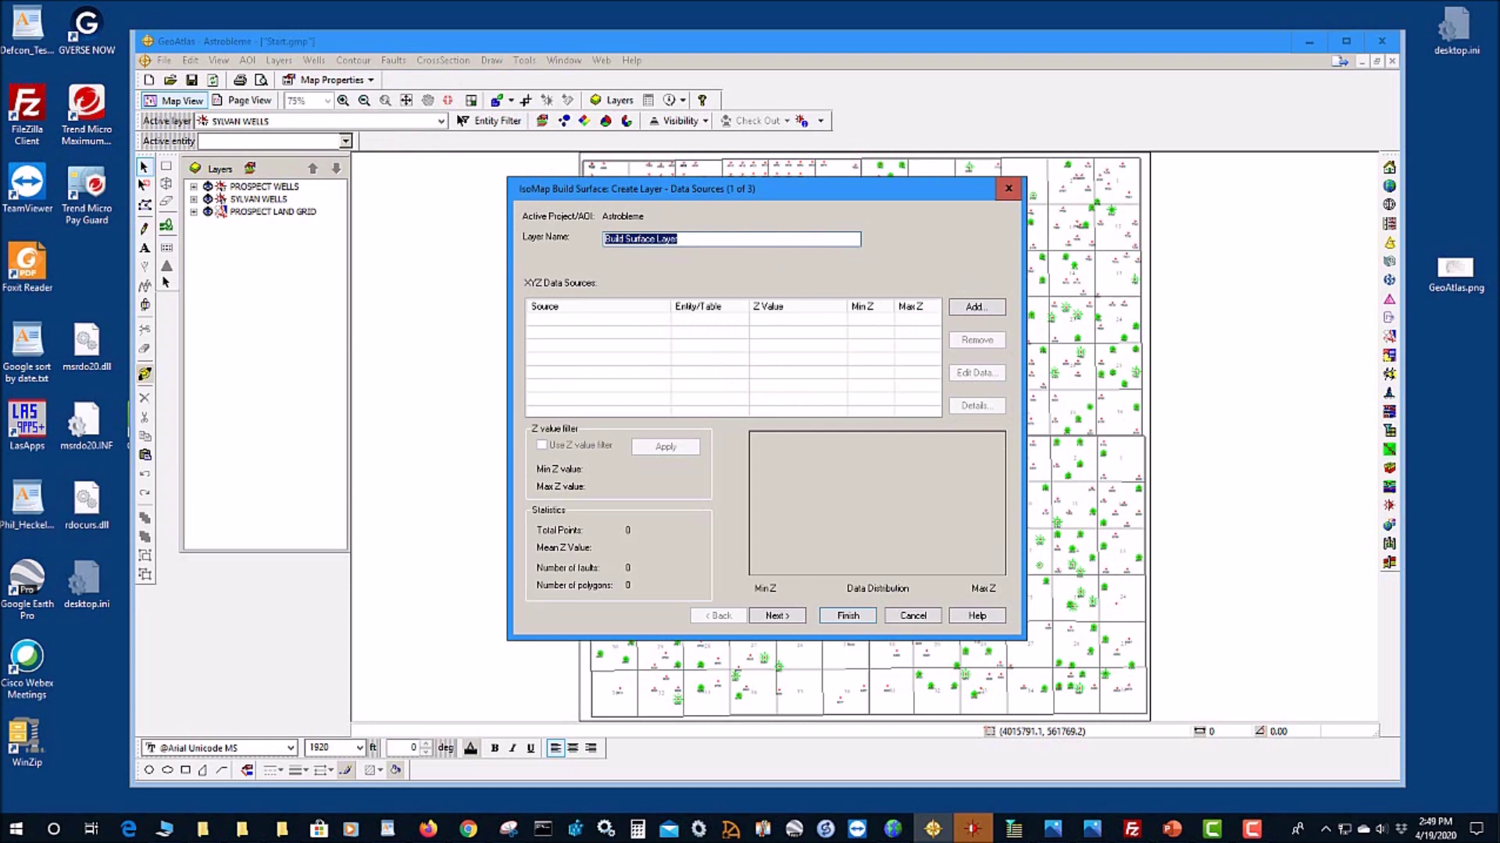
key(alt+Tab)
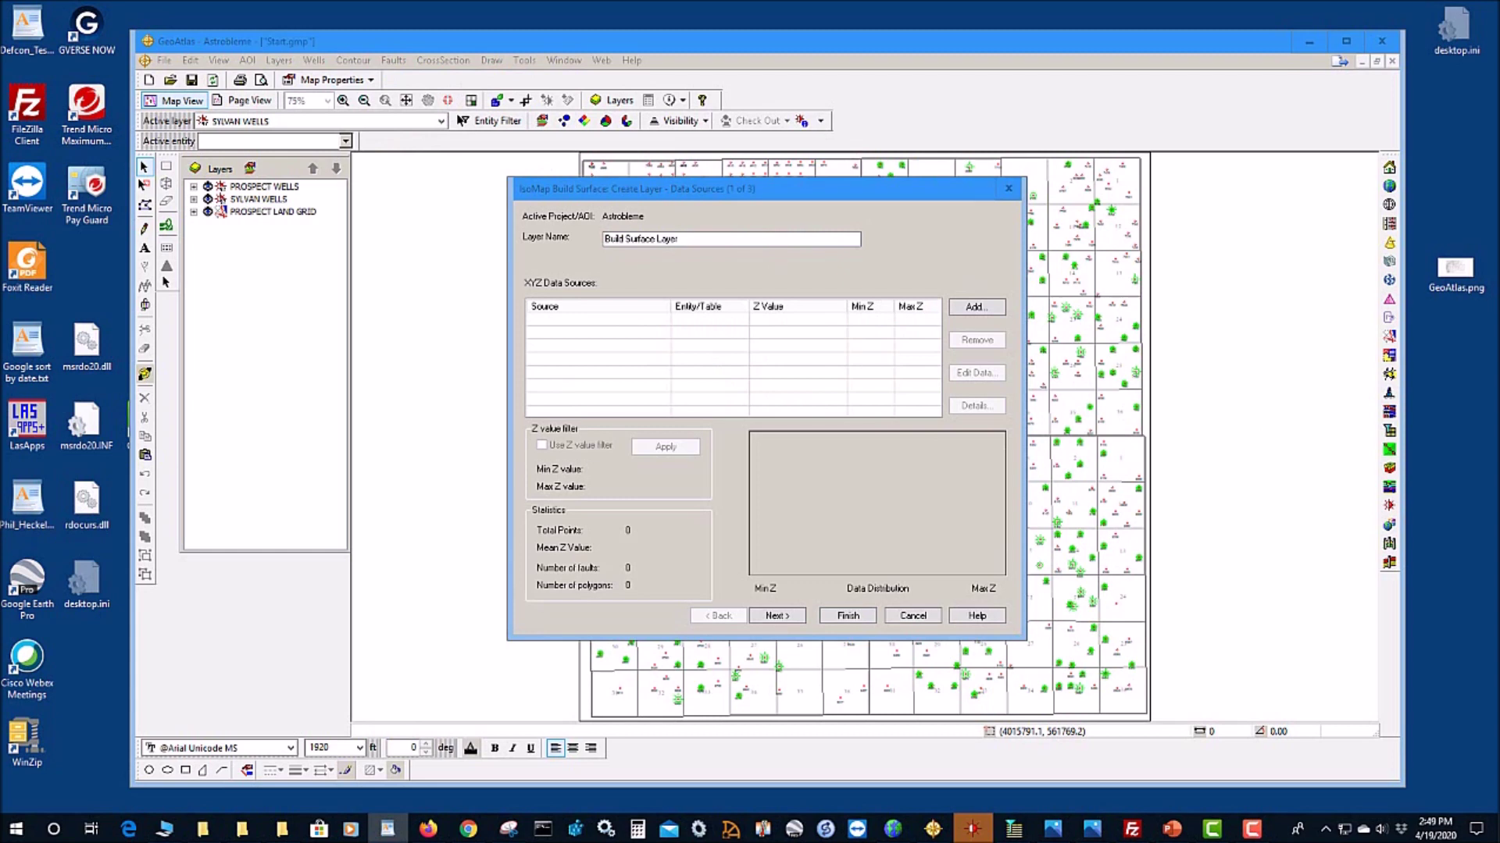
click(676, 238)
drag(677, 238, 494, 262)
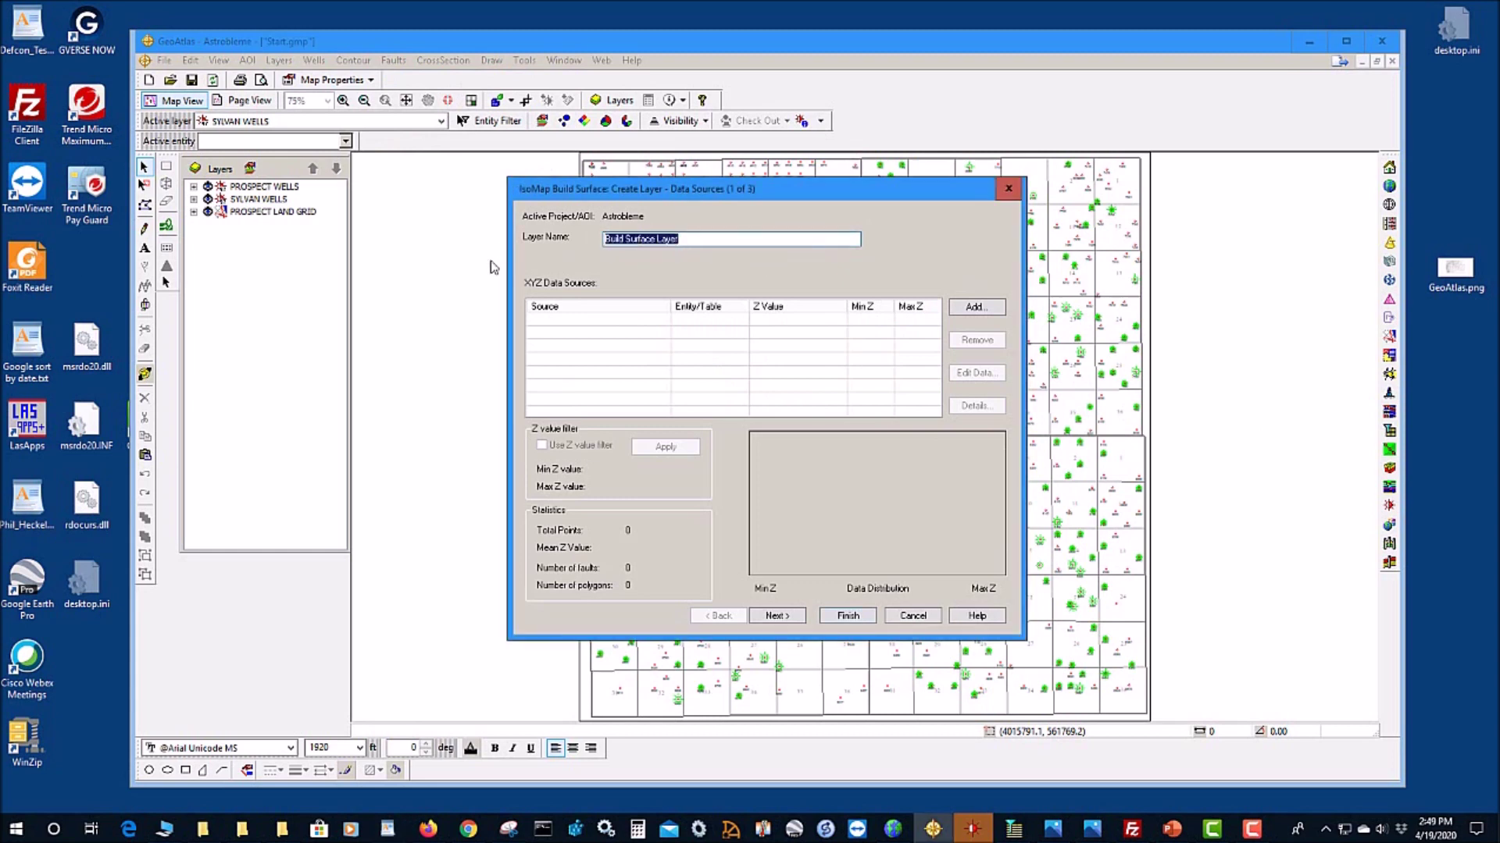
text(Top Subsea Sylvan)
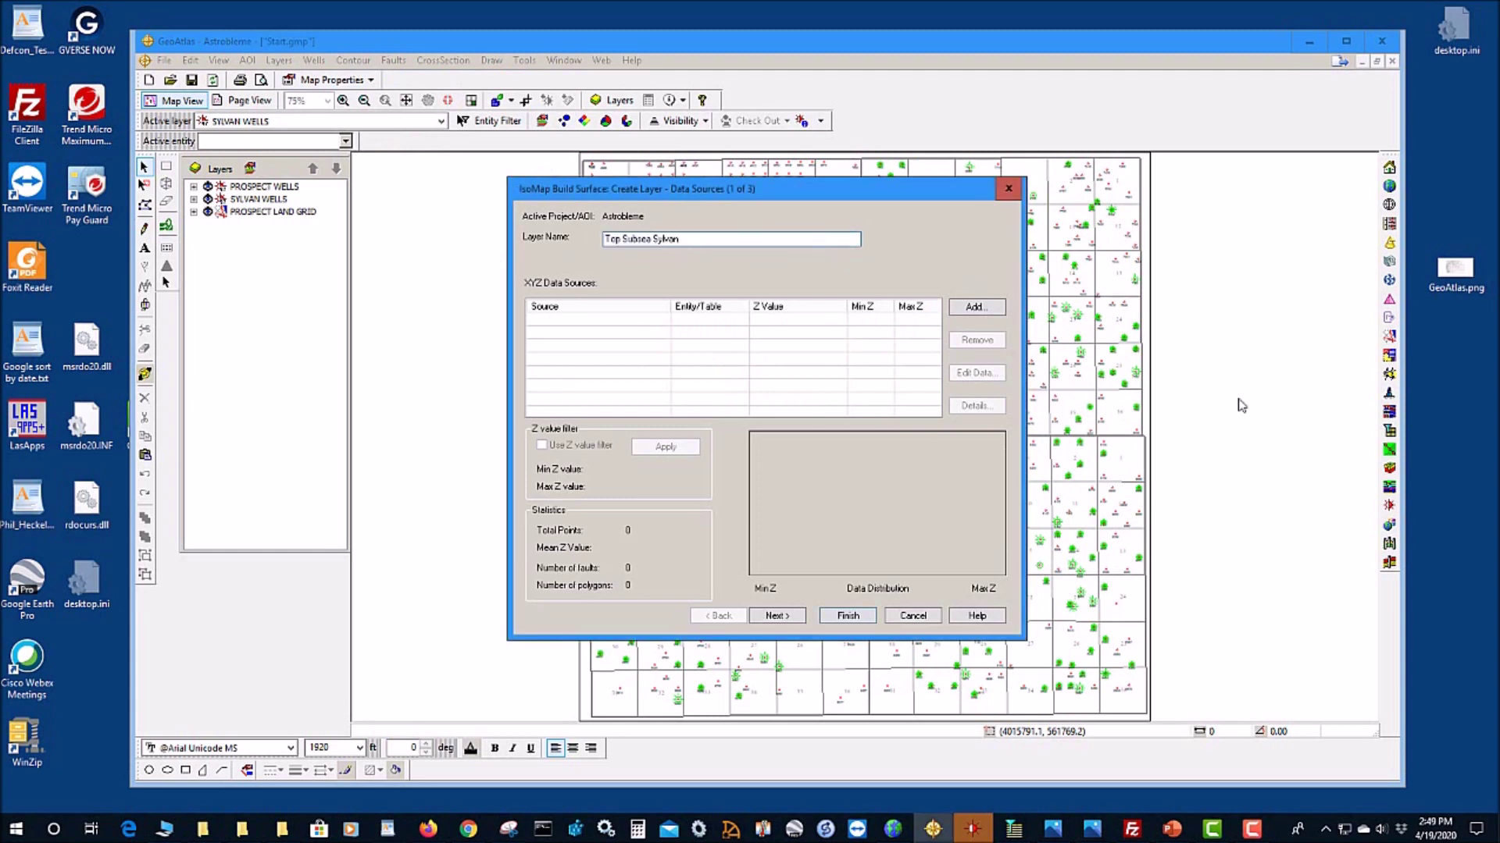
Step: Add WellBase Top Subsea formation data for Sylvan from the Default source and build the surface with the default gridding and display settings
click(968, 309)
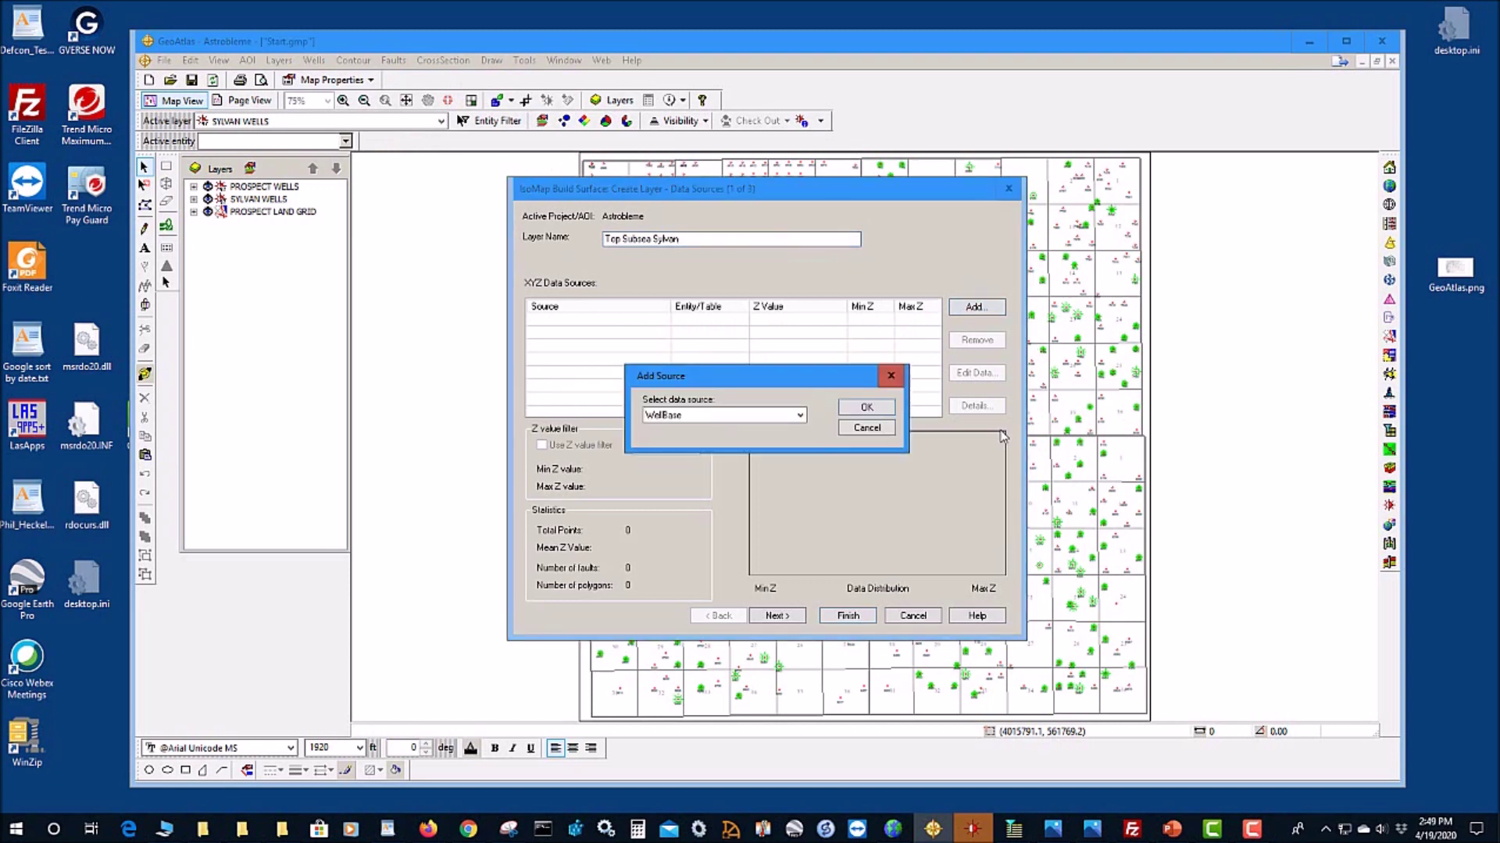
click(867, 408)
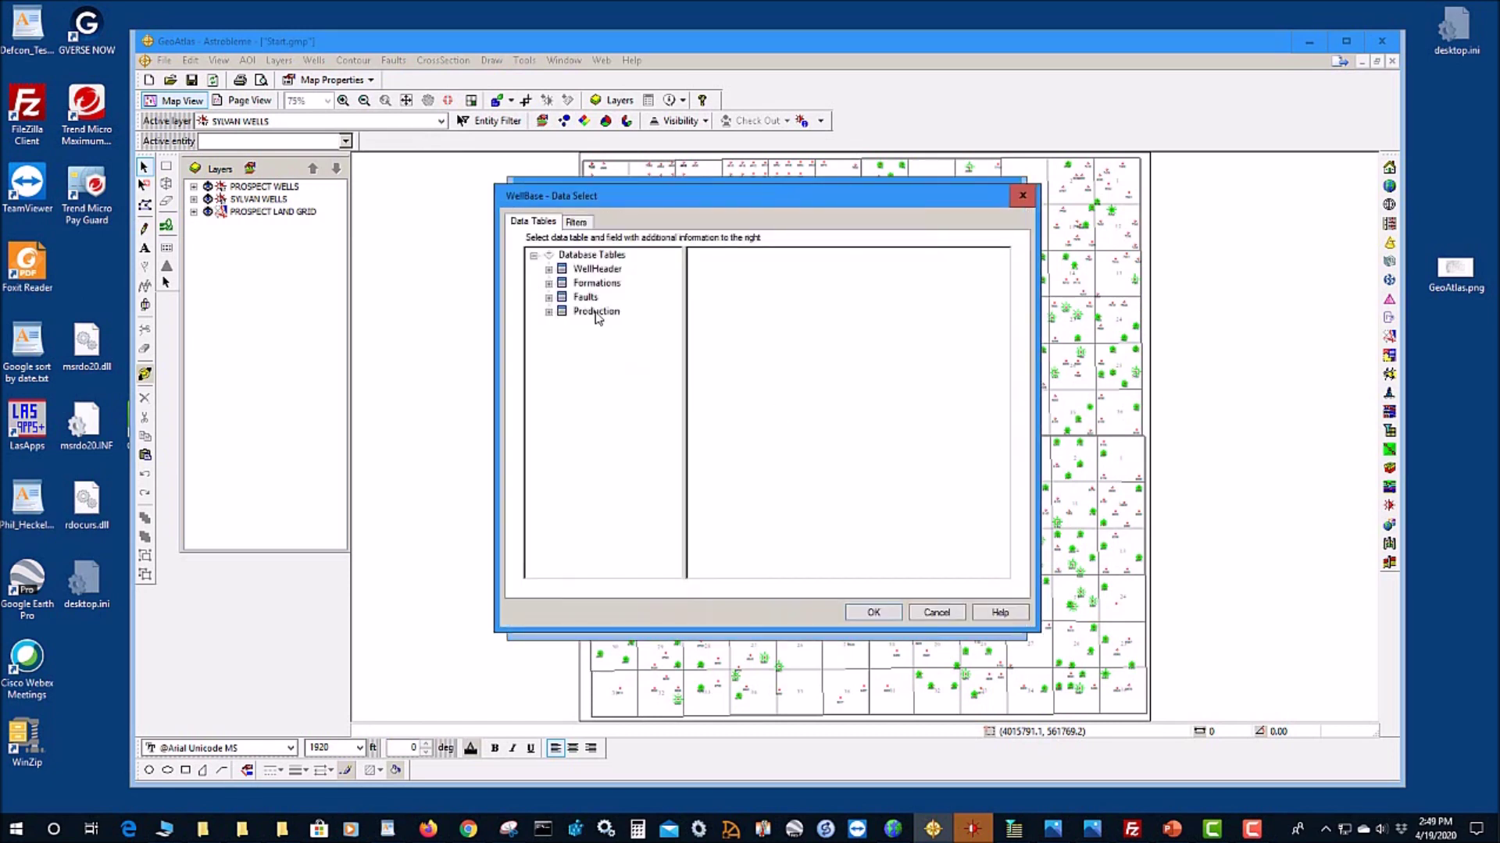
click(549, 283)
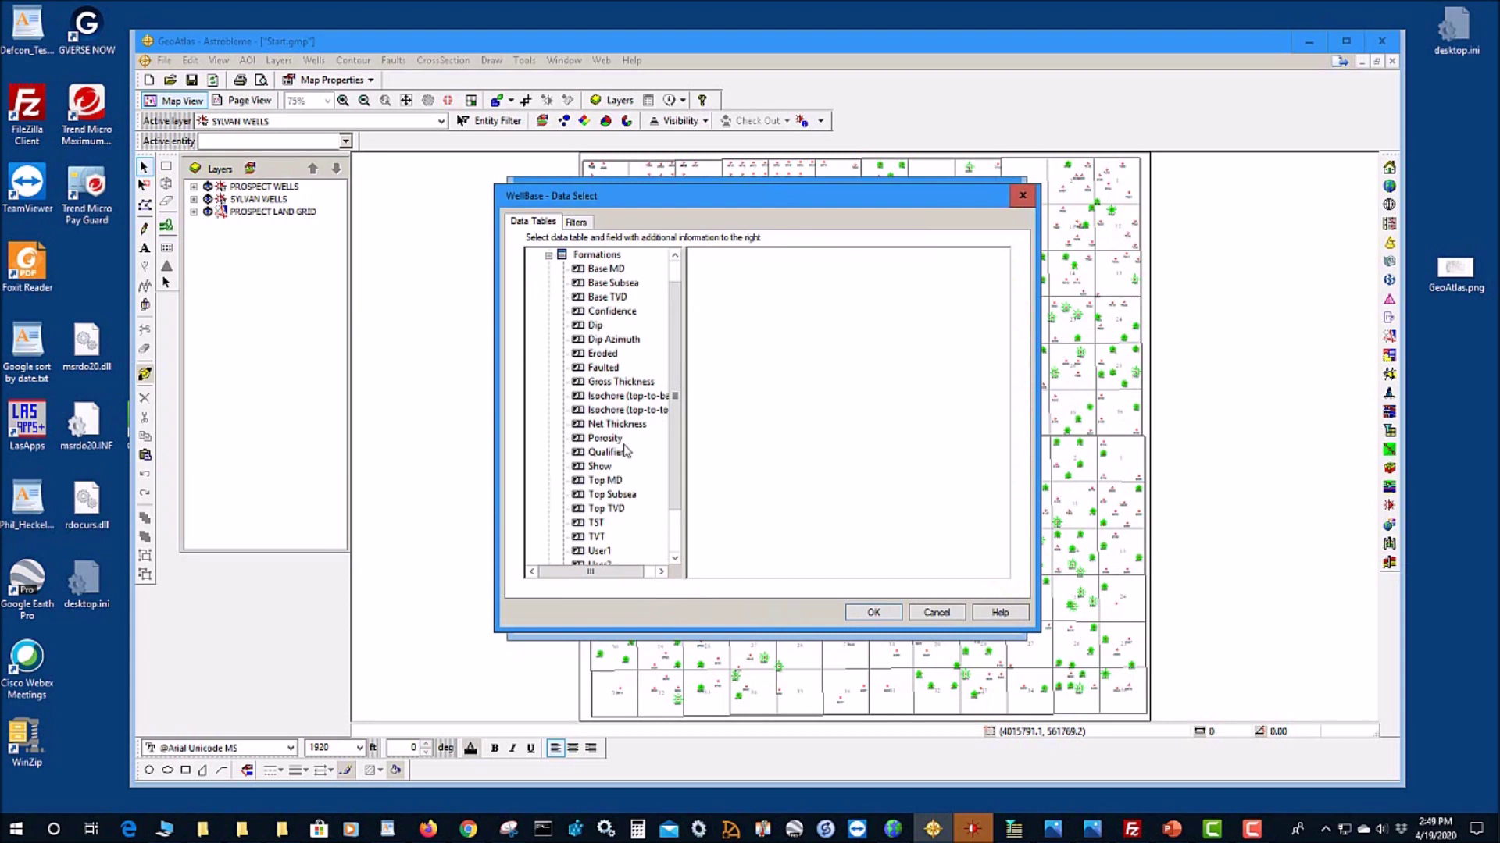
click(626, 497)
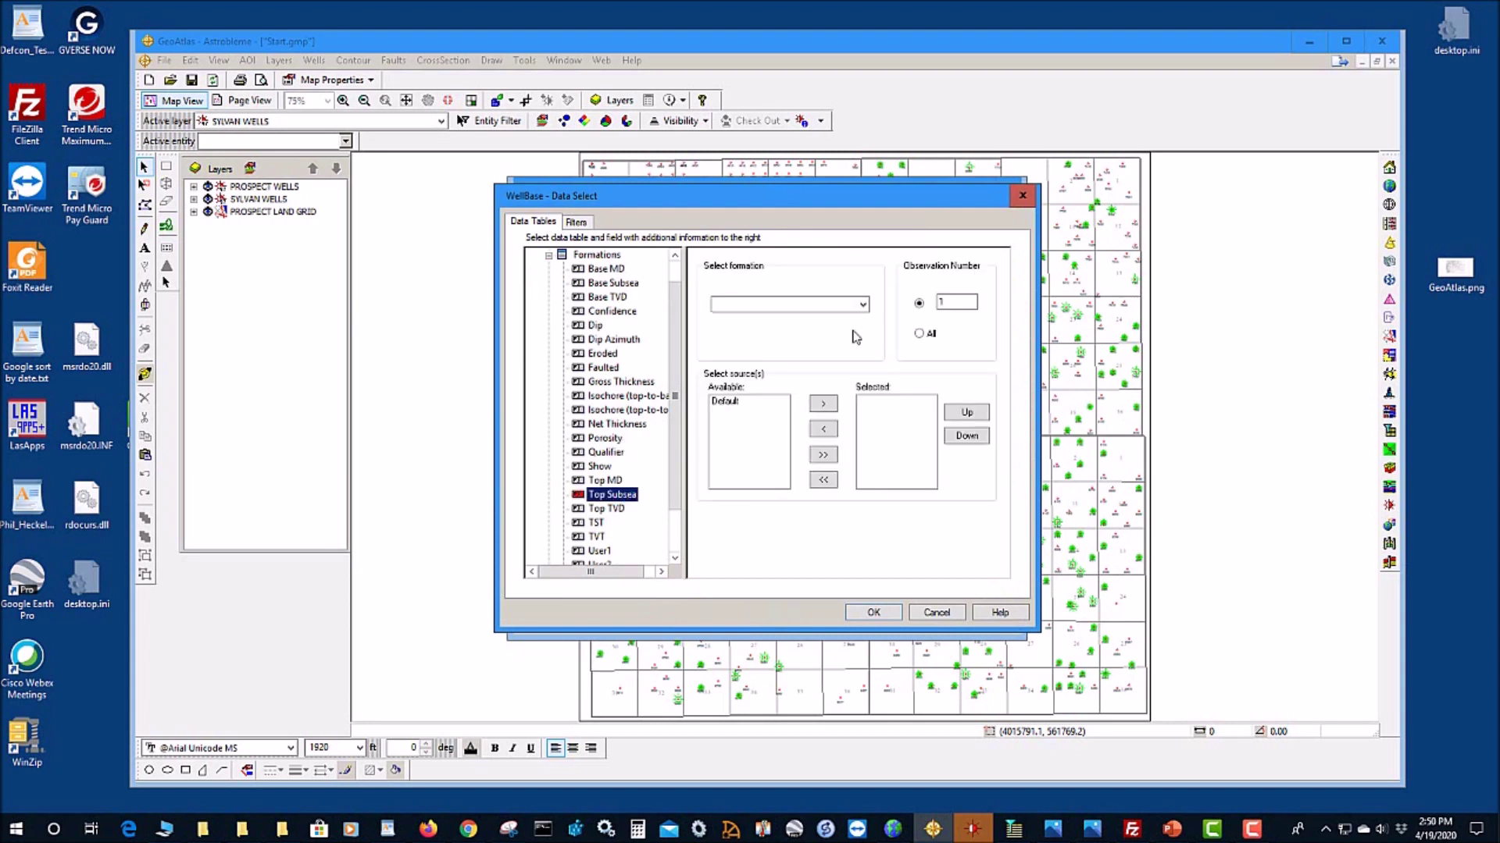
click(863, 307)
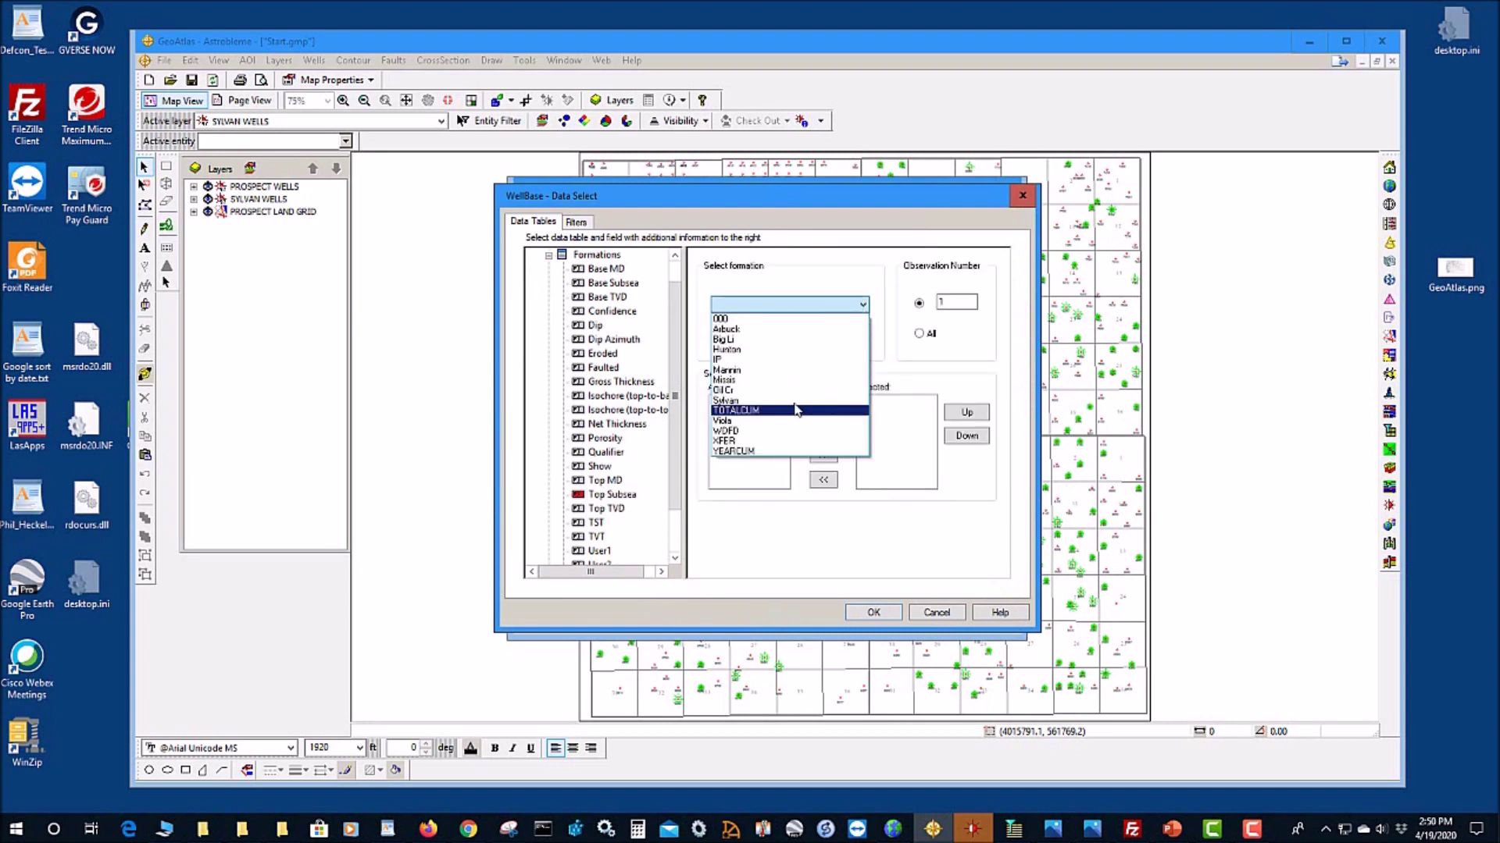
click(791, 401)
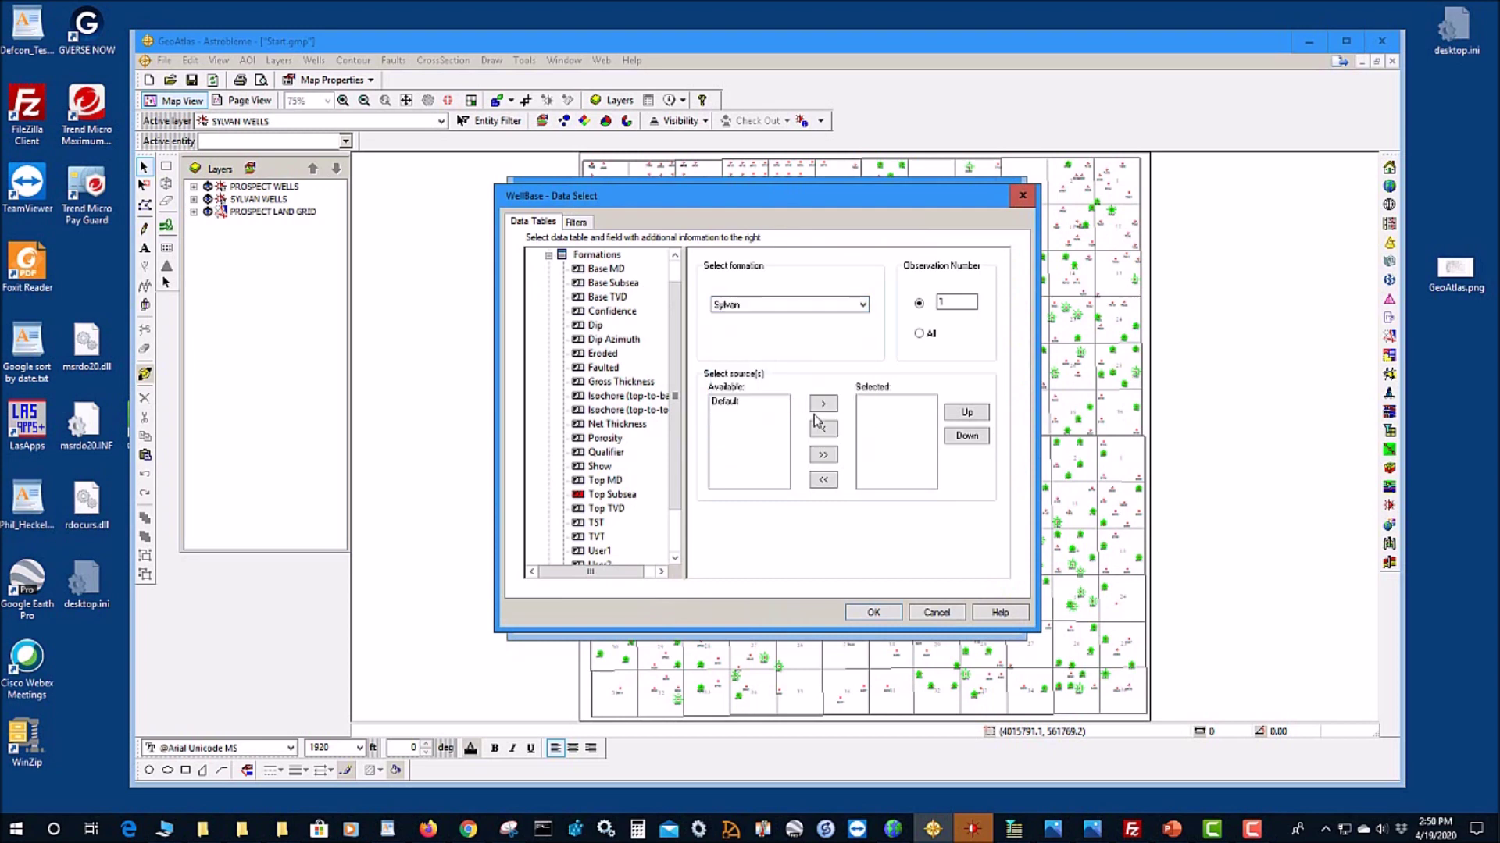
click(743, 402)
click(821, 406)
click(889, 616)
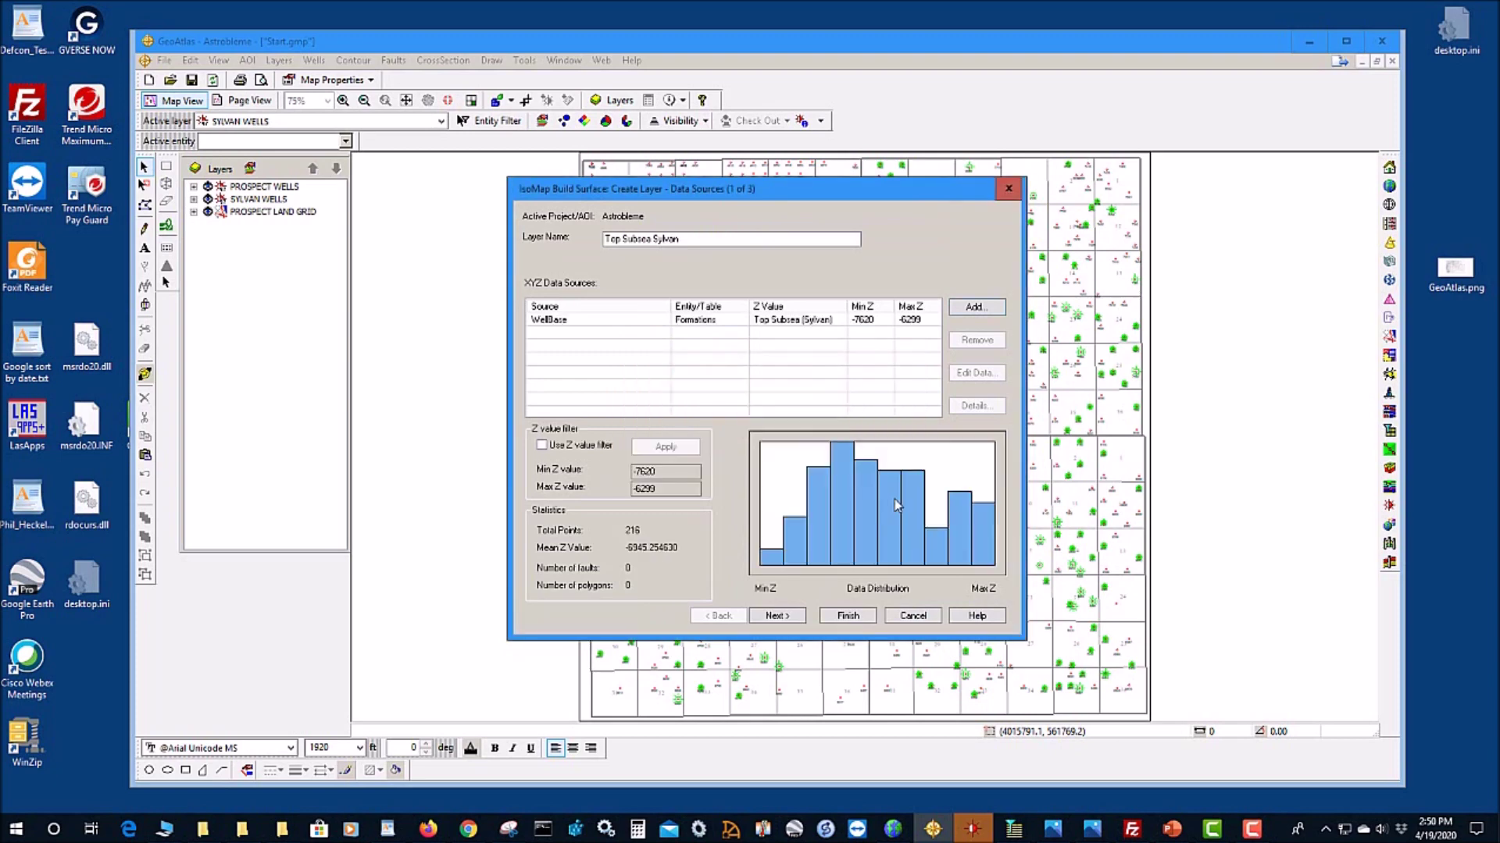
click(771, 616)
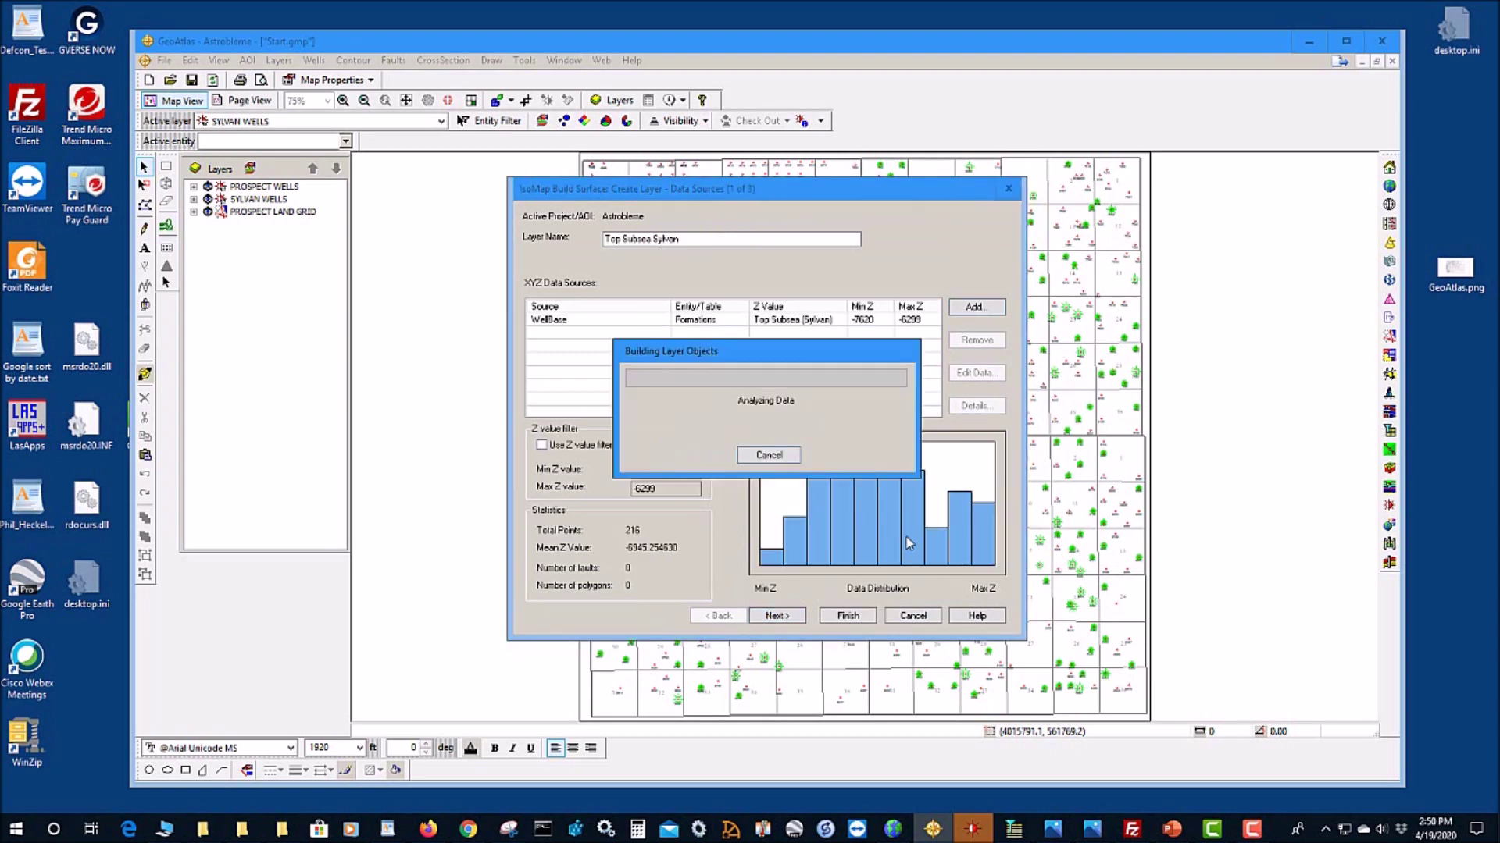
click(843, 609)
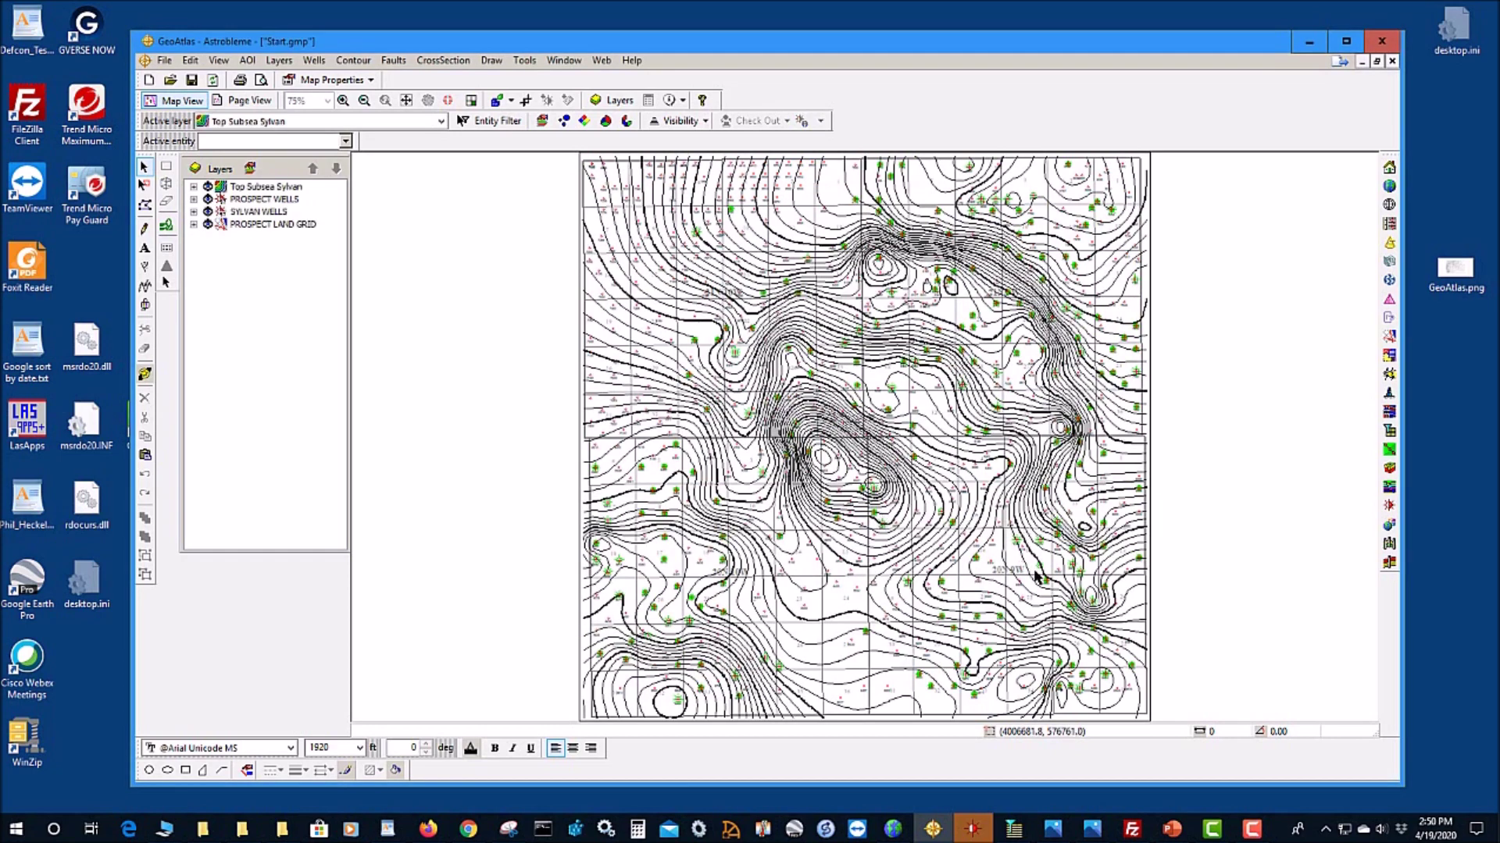
Step: Start another IsoMap Build Surface layer and name it Sylvan 1st-Order Trend Surface
mouse_move(996, 517)
click(353, 61)
click(366, 80)
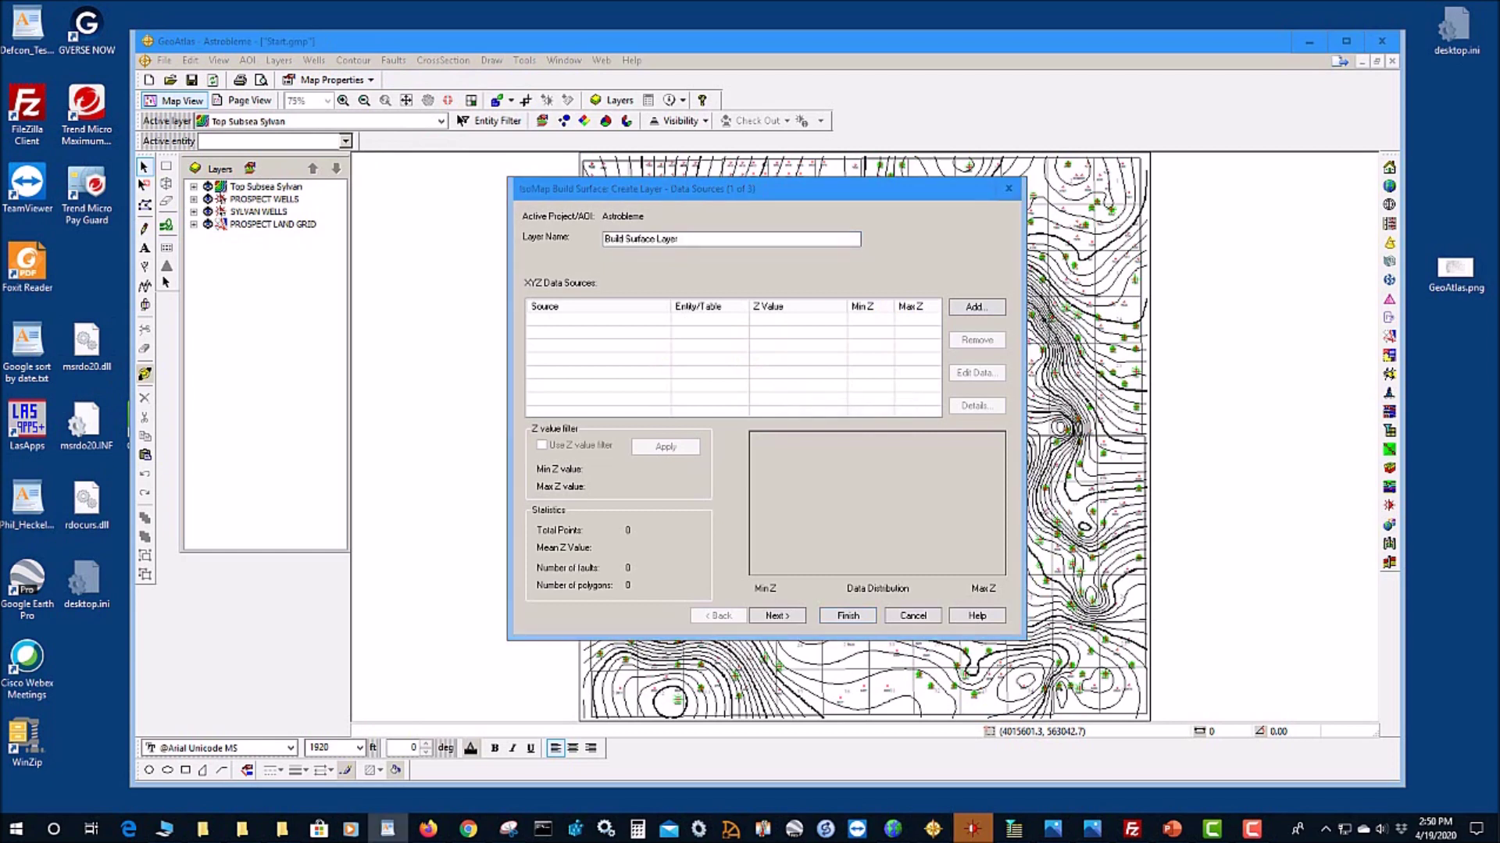
click(688, 239)
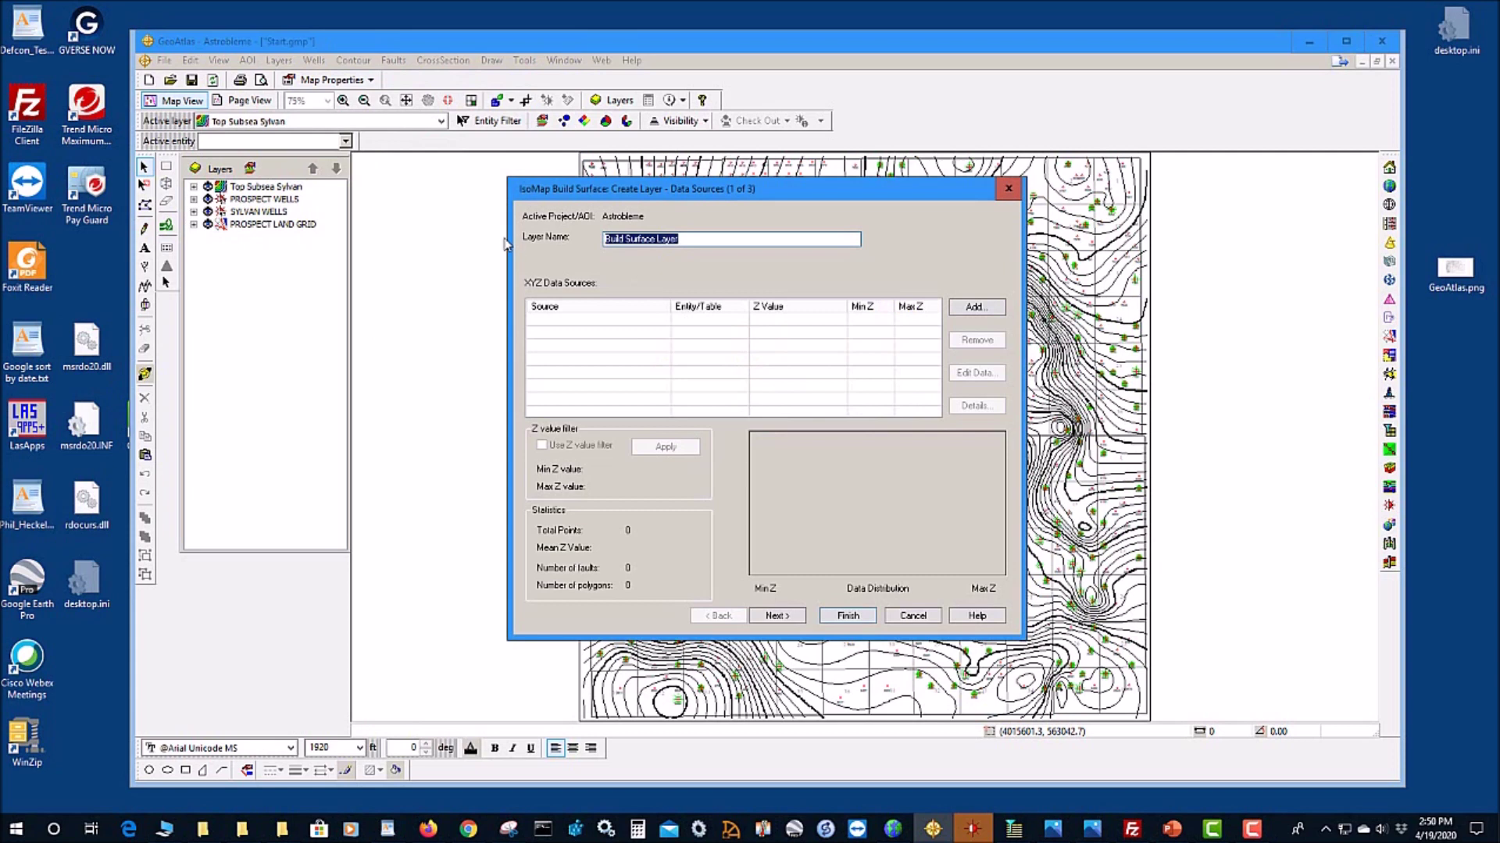
text(Sylvan 1st-Order Trend Surface)
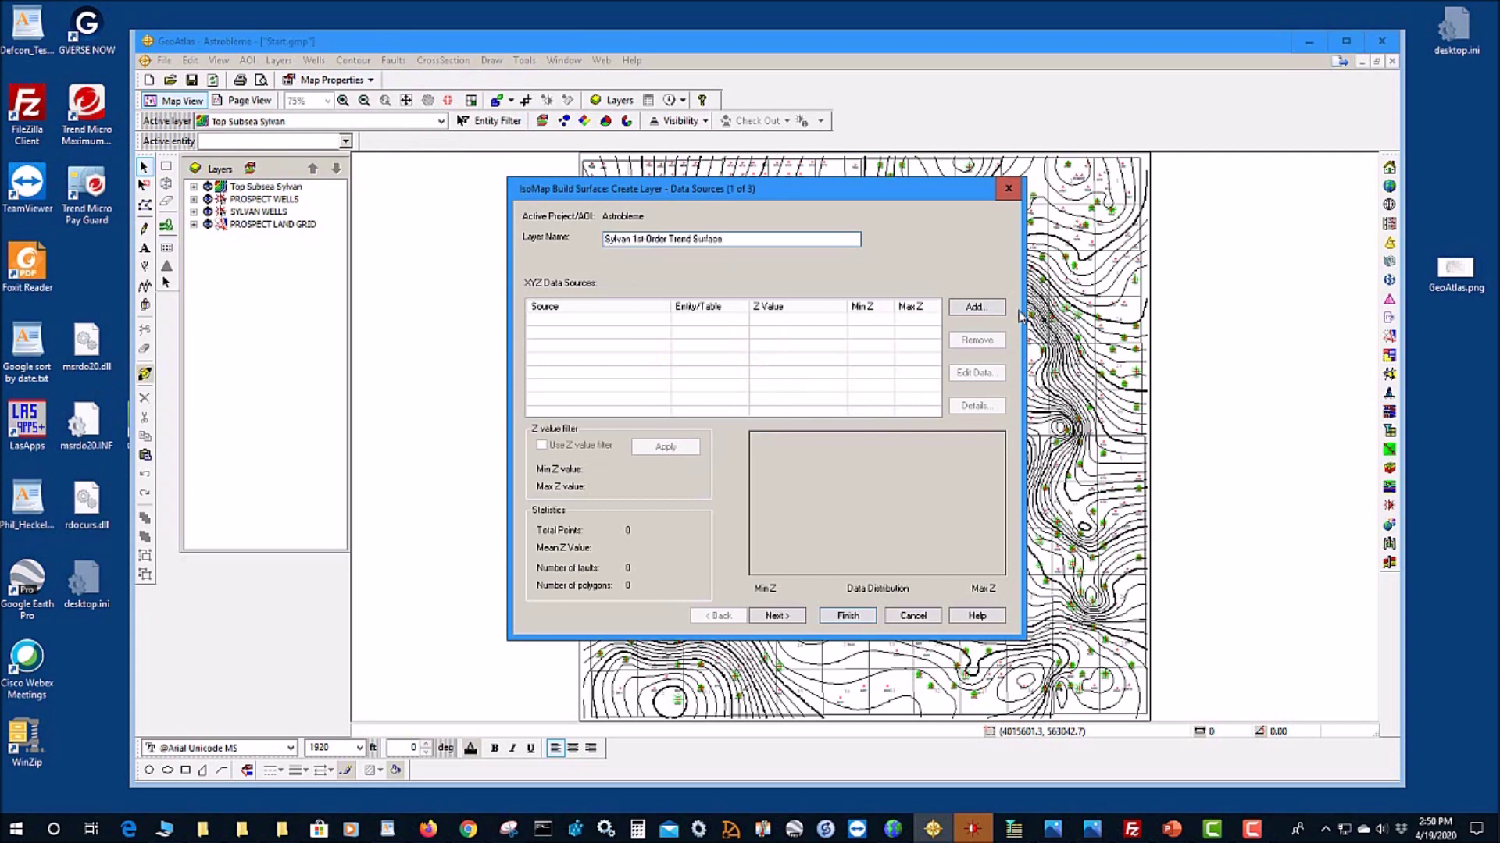
Step: Add WellBase as the trend layer's data source, using Formations Top Subsea for Sylvan with the Default source
click(974, 309)
click(856, 406)
double_click(609, 287)
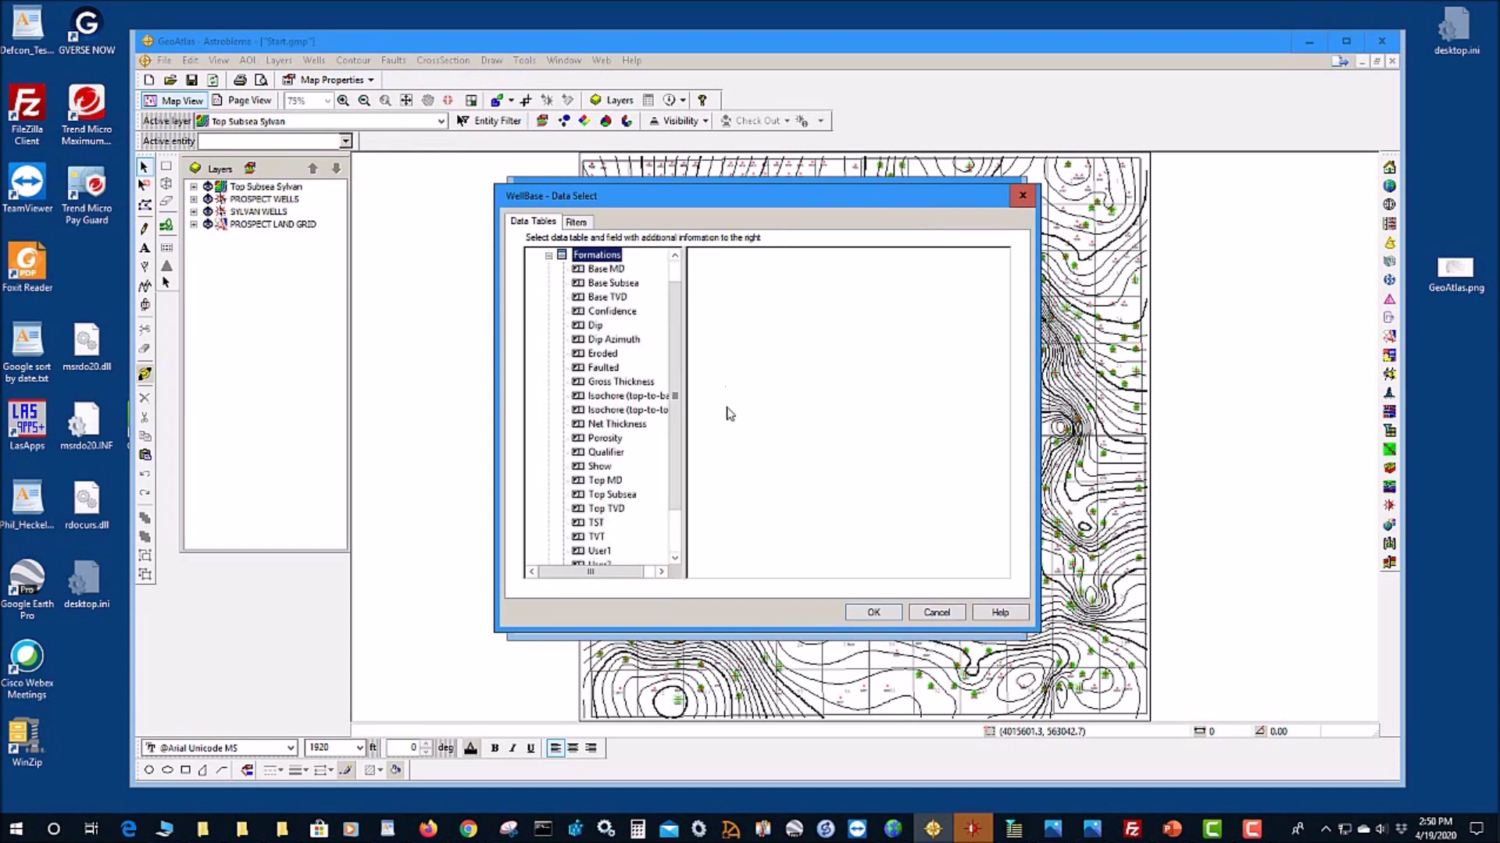
click(621, 495)
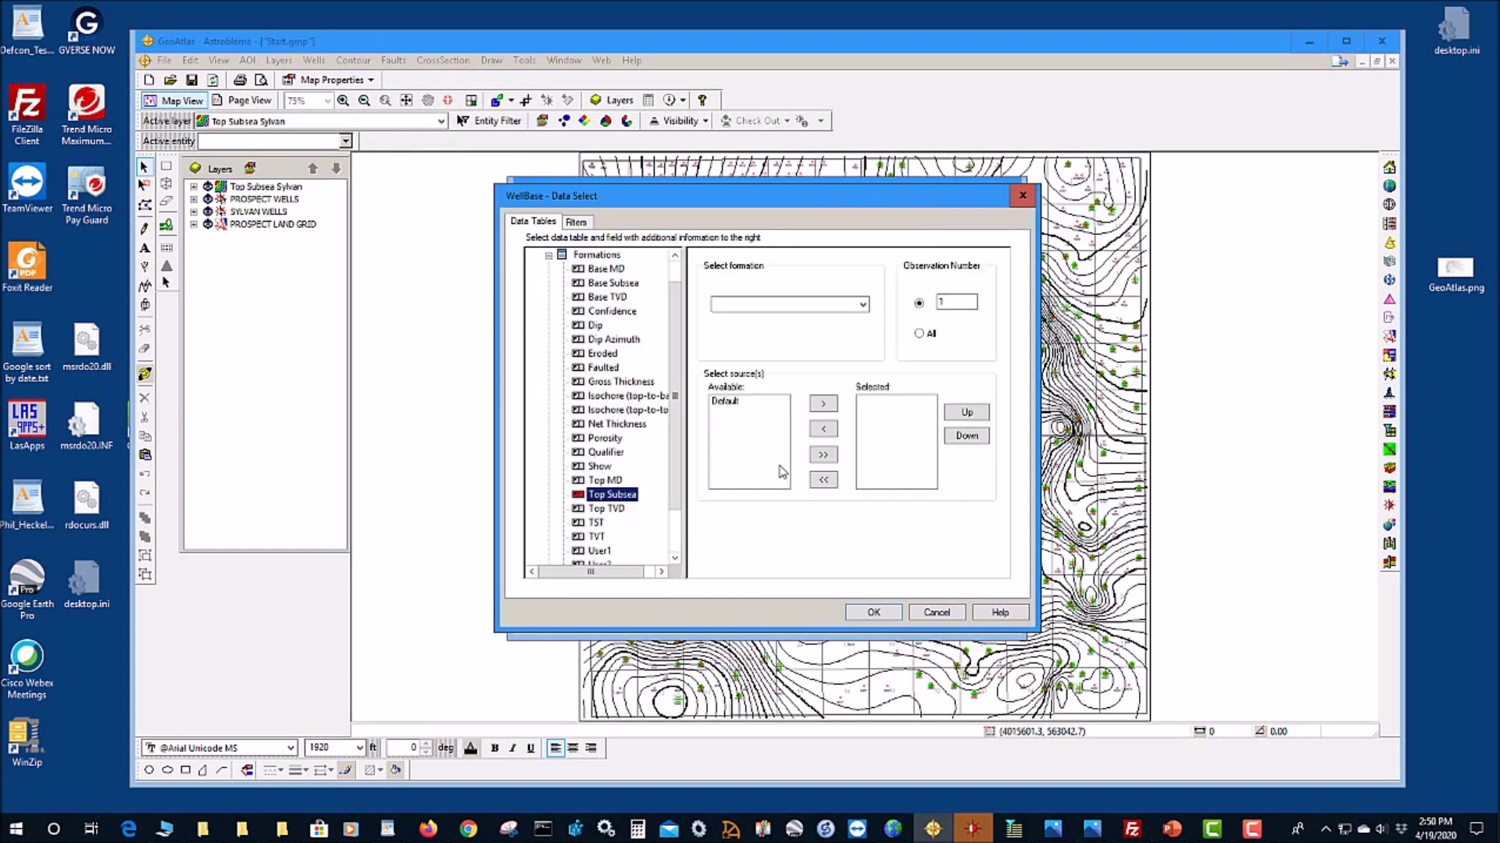
click(859, 306)
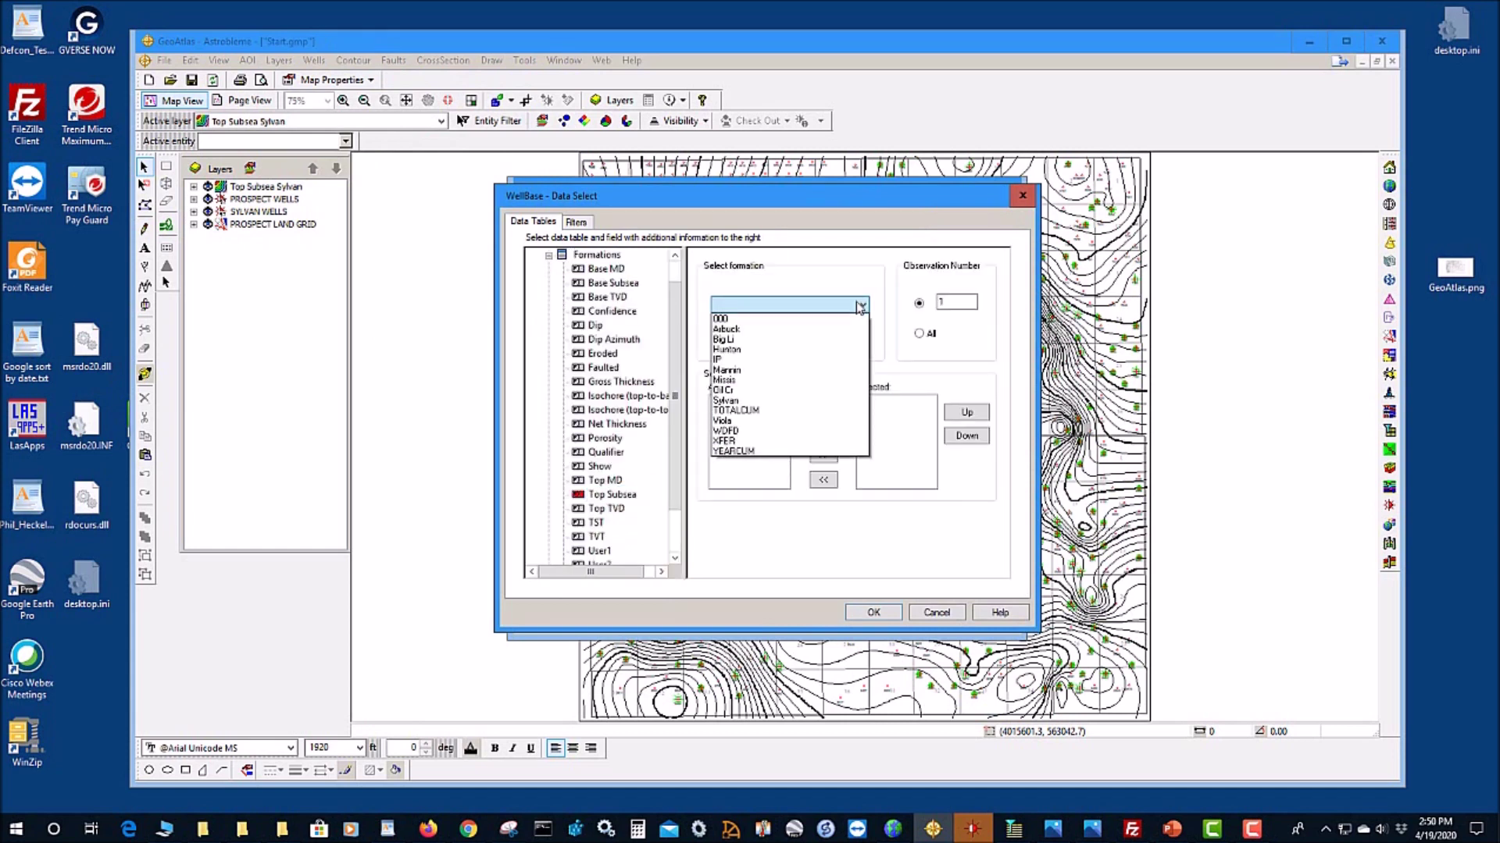
click(781, 400)
click(738, 402)
click(827, 403)
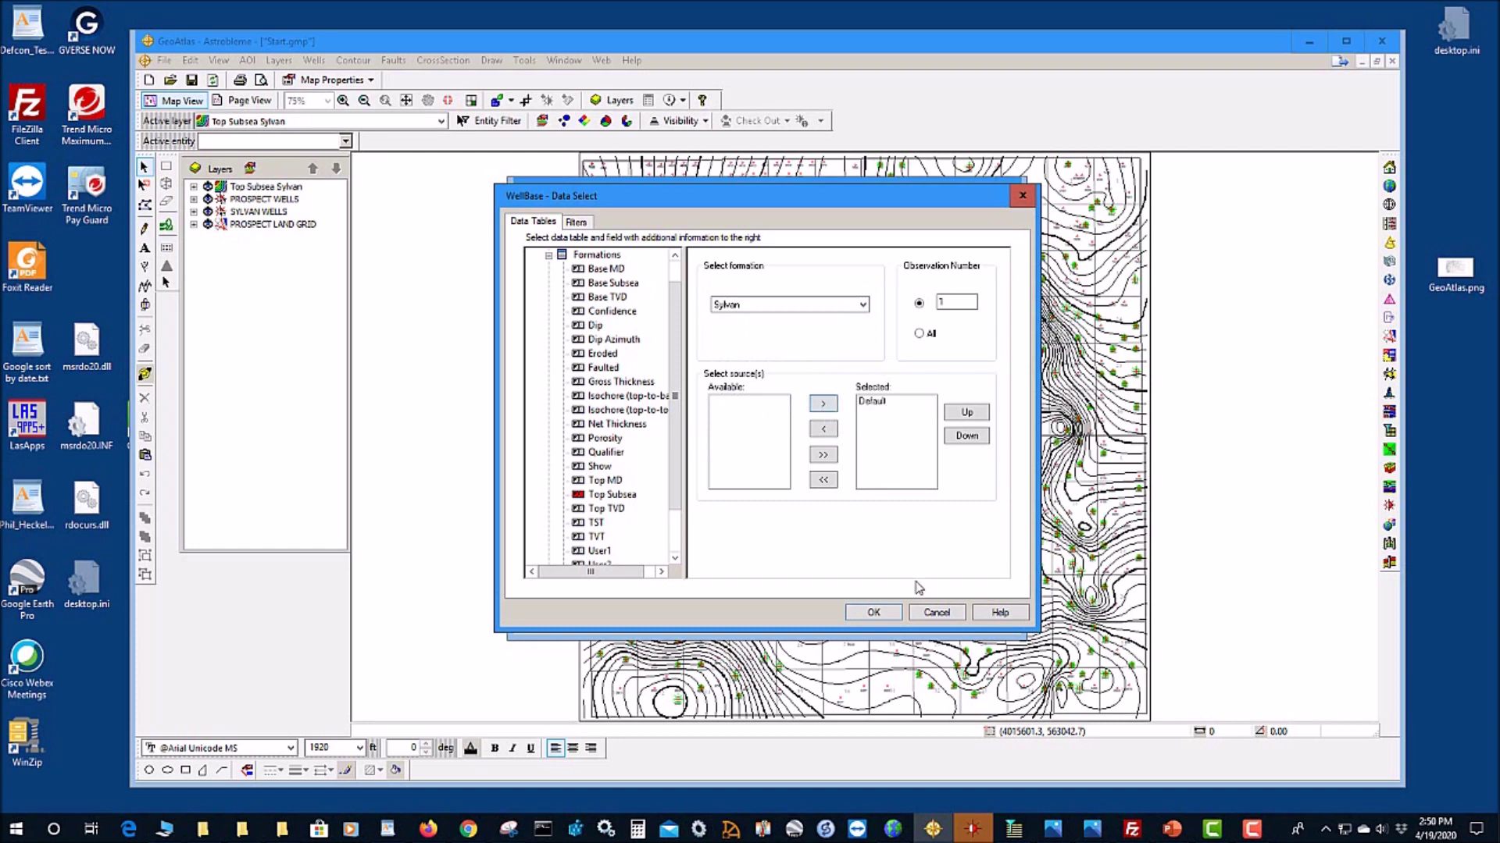
click(874, 614)
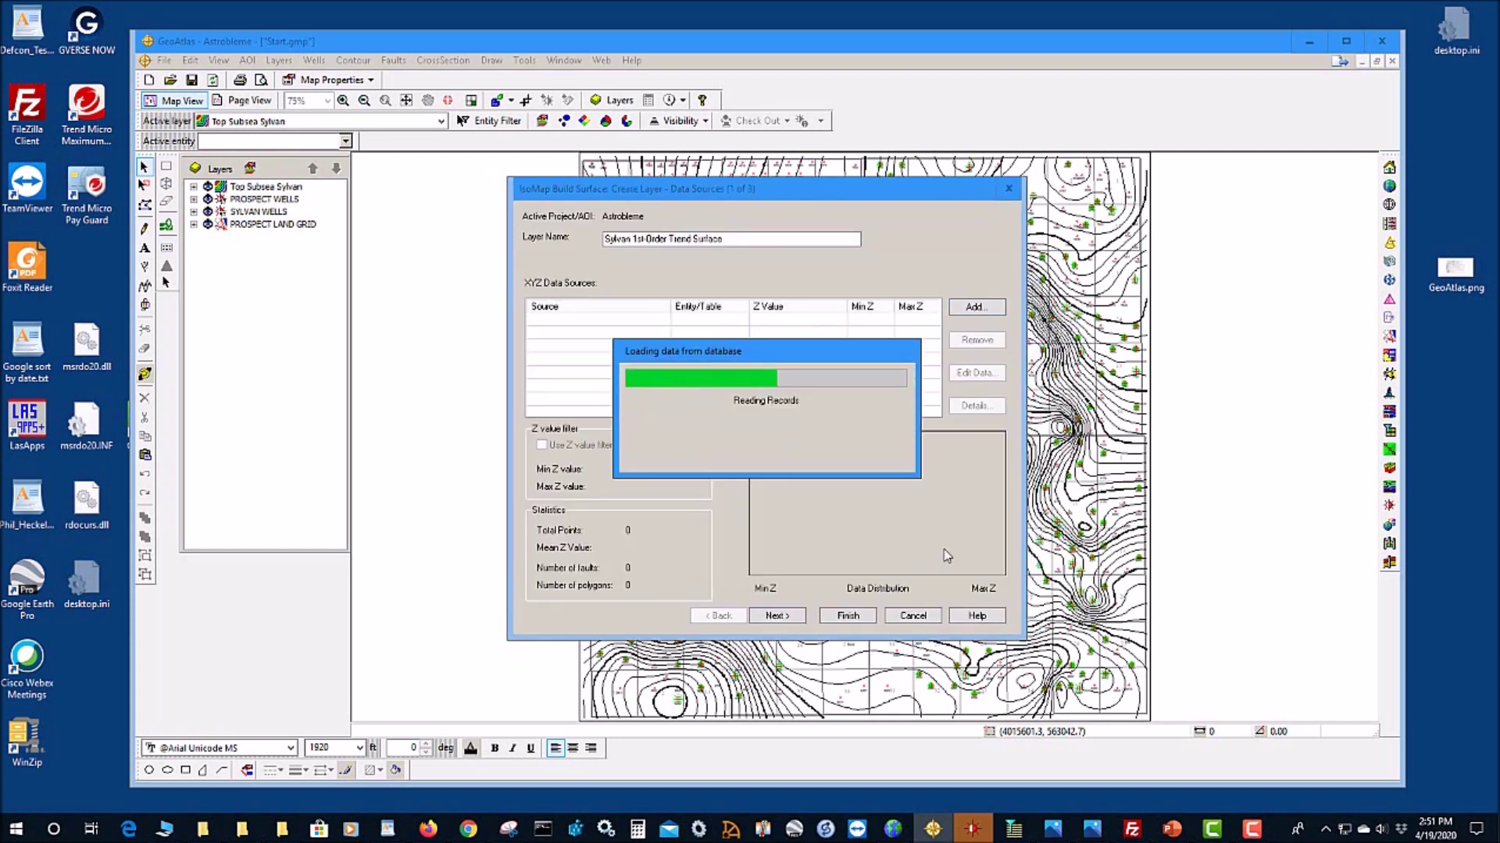
Step: Set the surface type to Trend and the gridding algorithm to Polynomial Trend - 1st Order
click(776, 616)
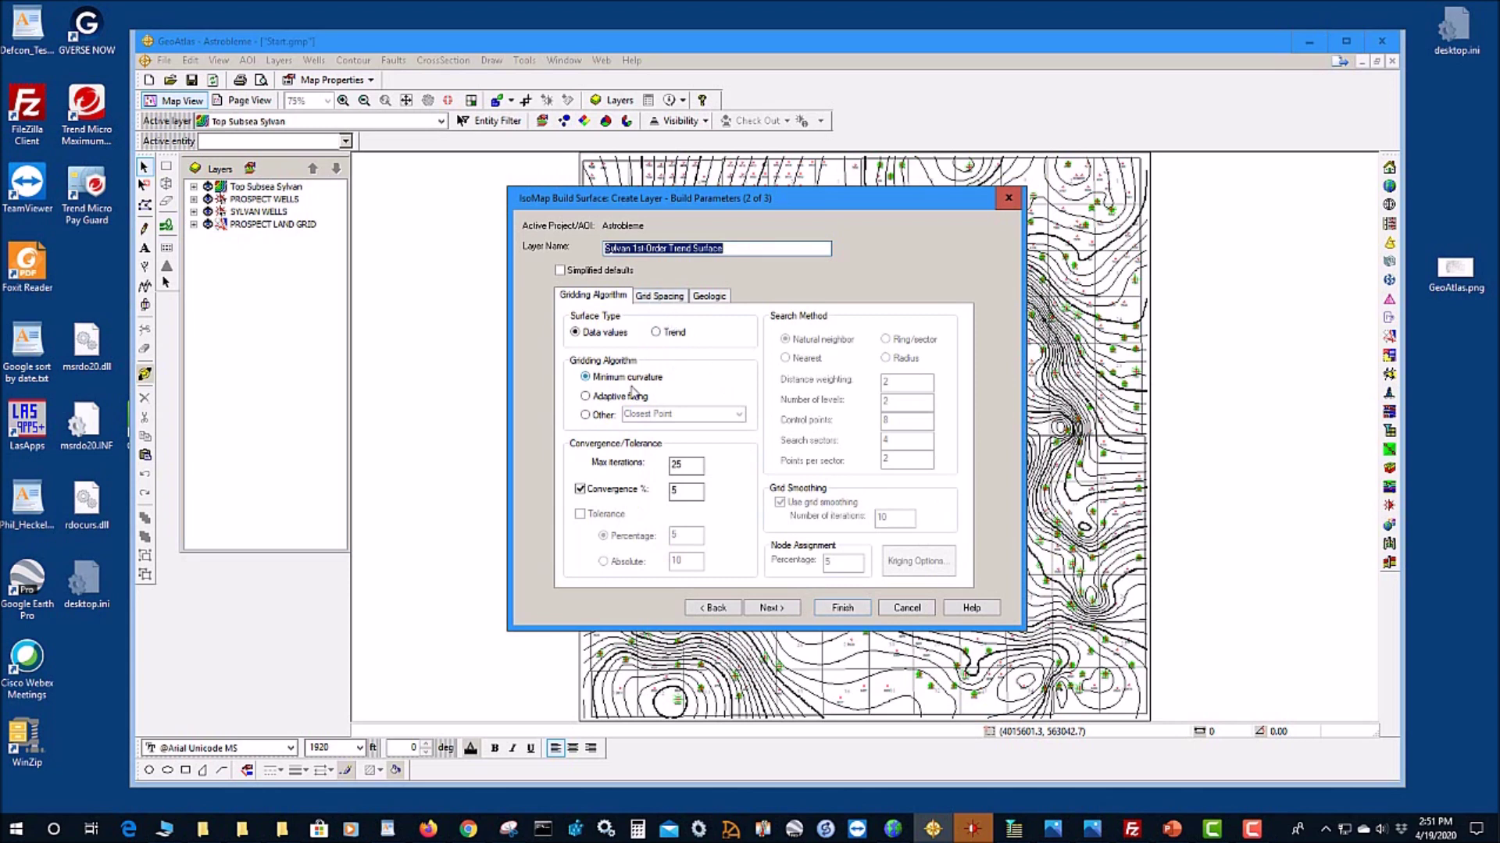
click(671, 334)
click(585, 414)
click(739, 415)
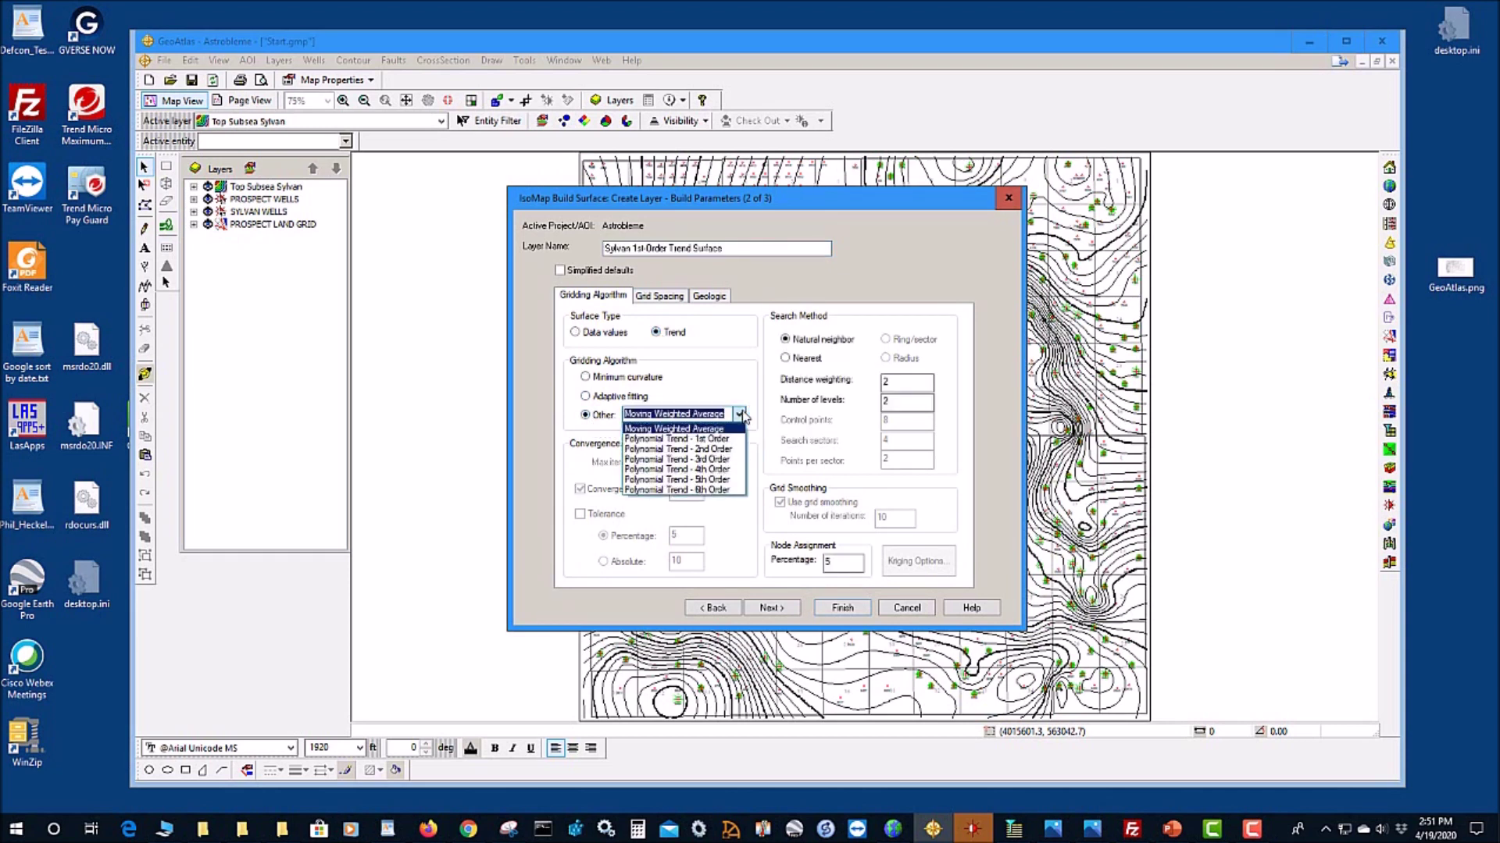
click(688, 441)
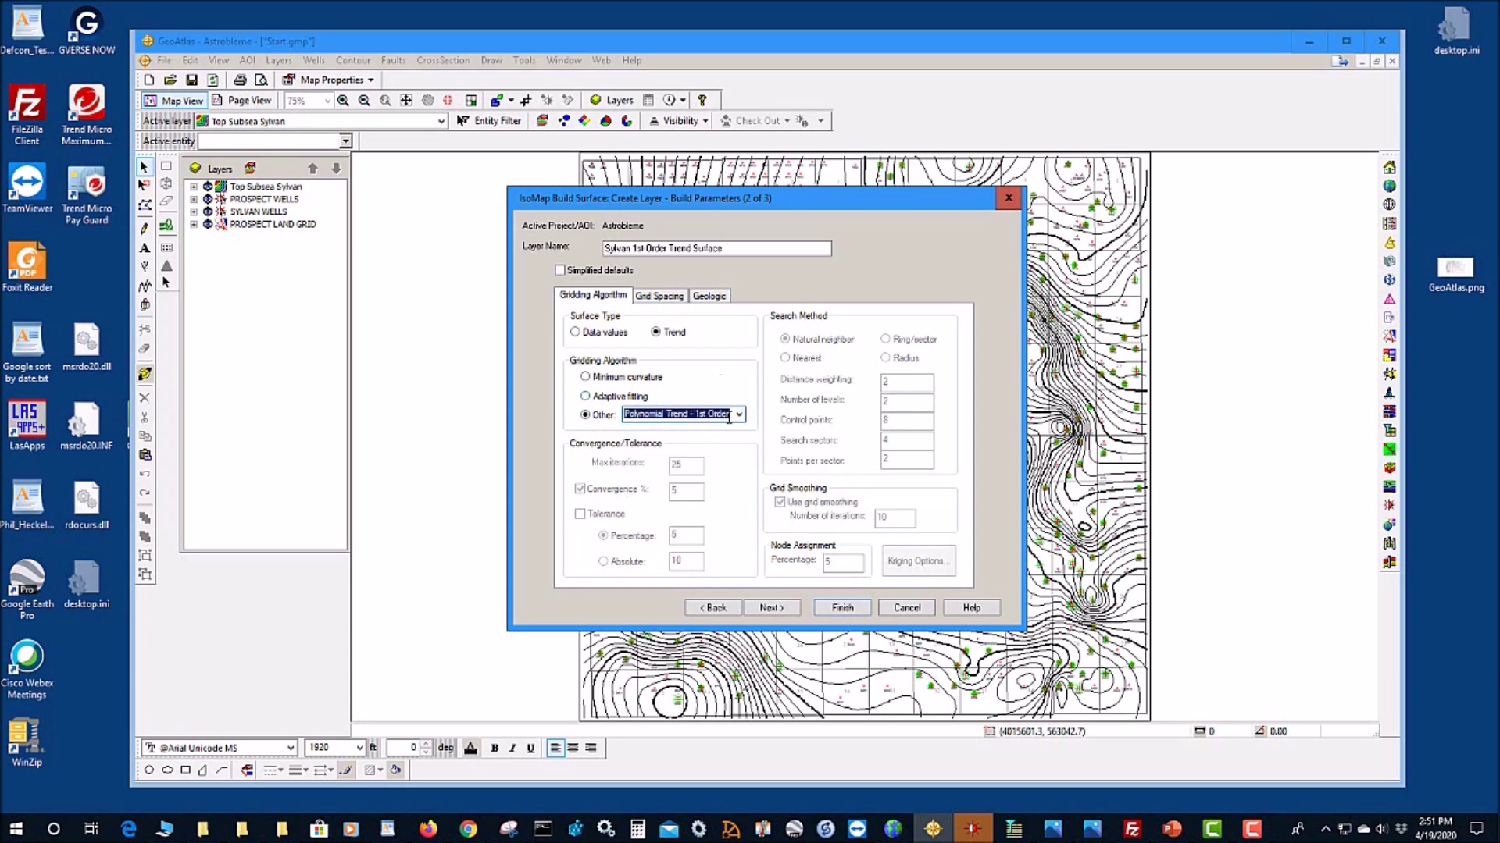
Step: Color the trend layer's bold and regular contours red and build the layer
click(779, 609)
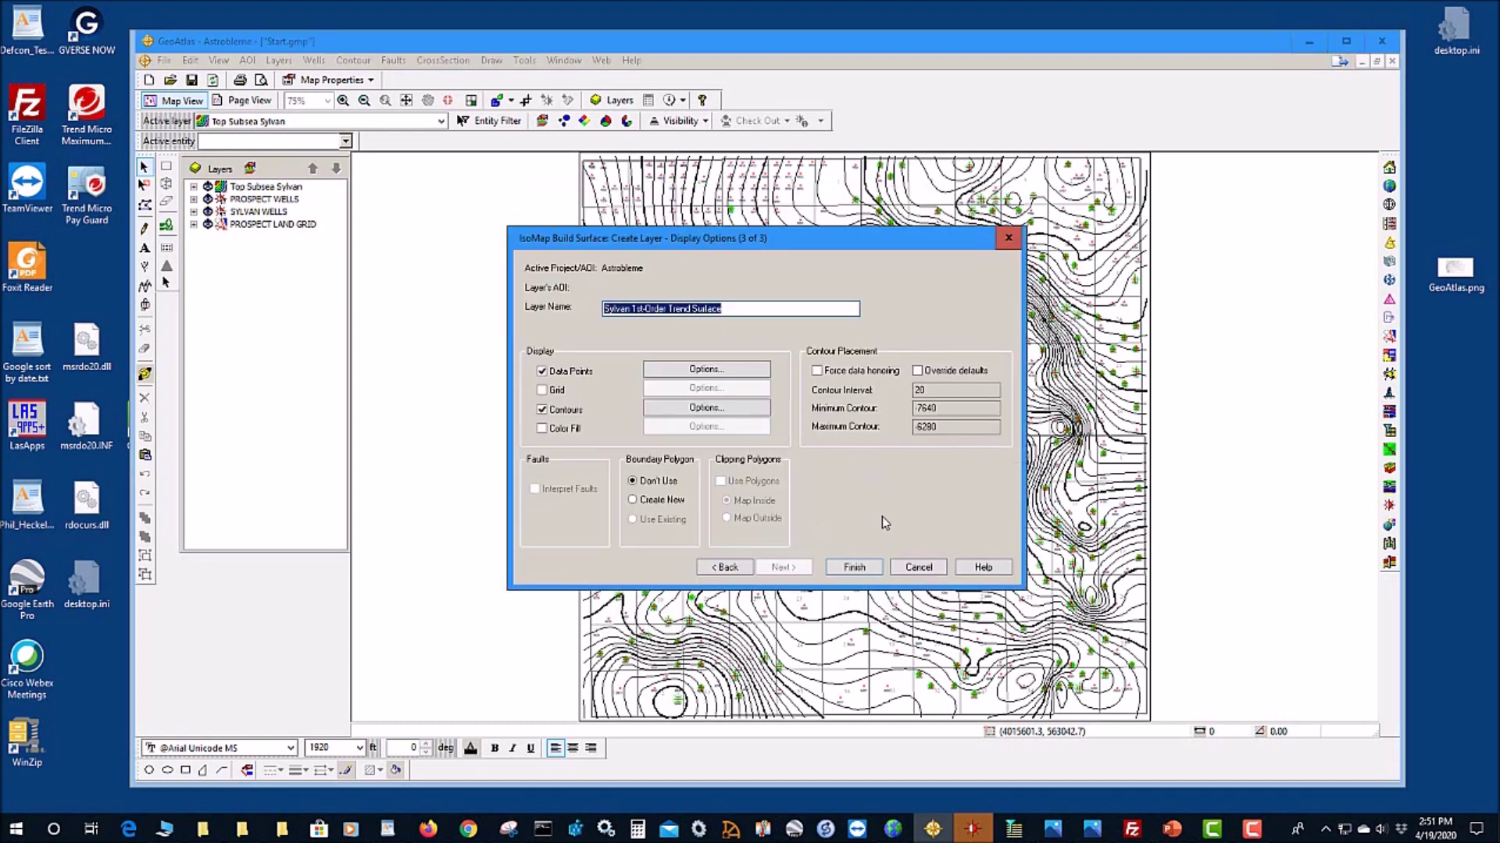
click(708, 408)
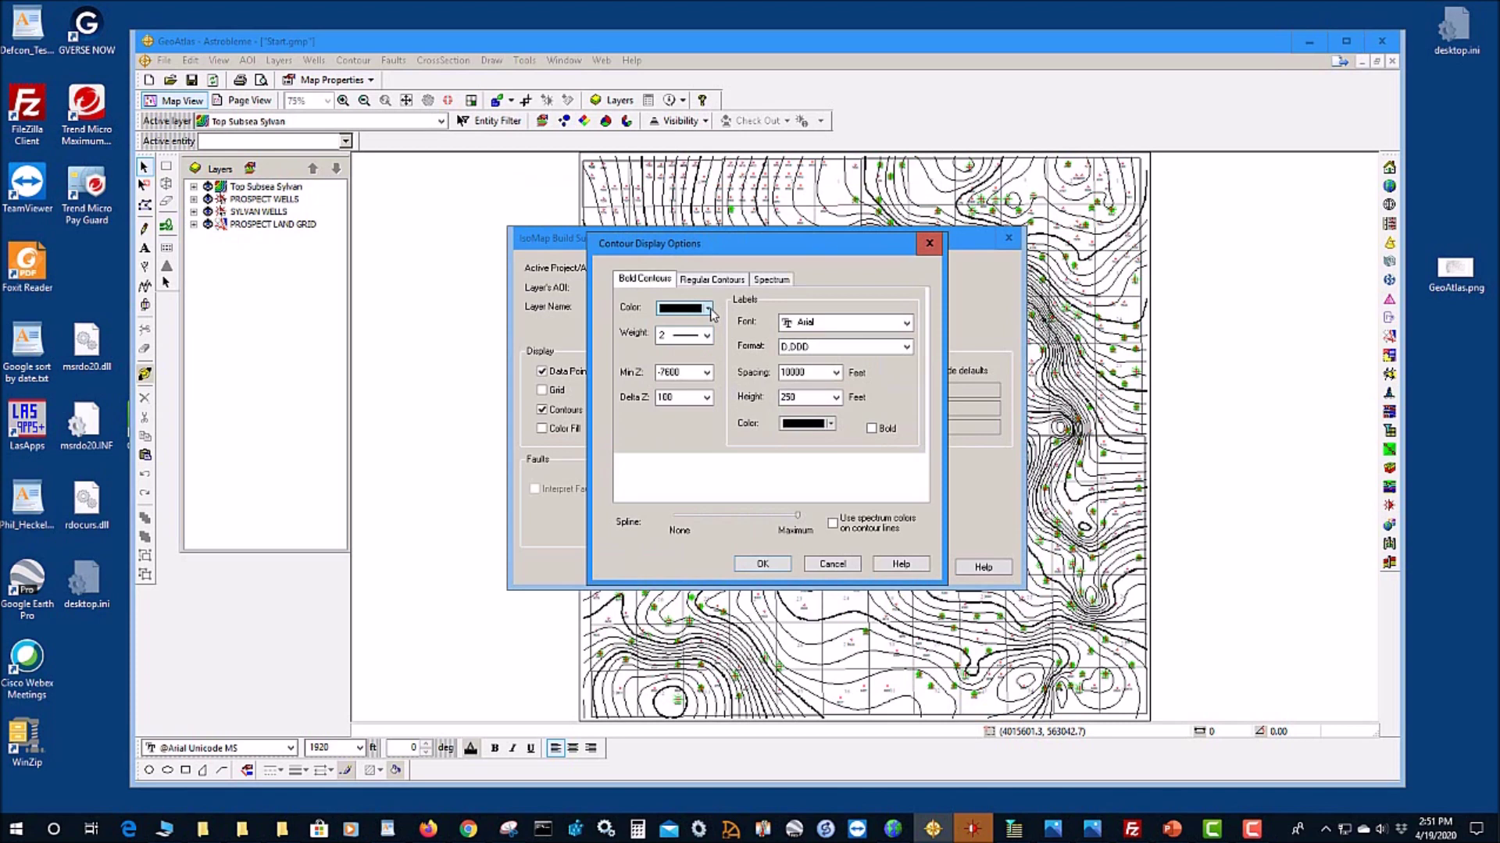
click(707, 307)
click(663, 338)
click(709, 280)
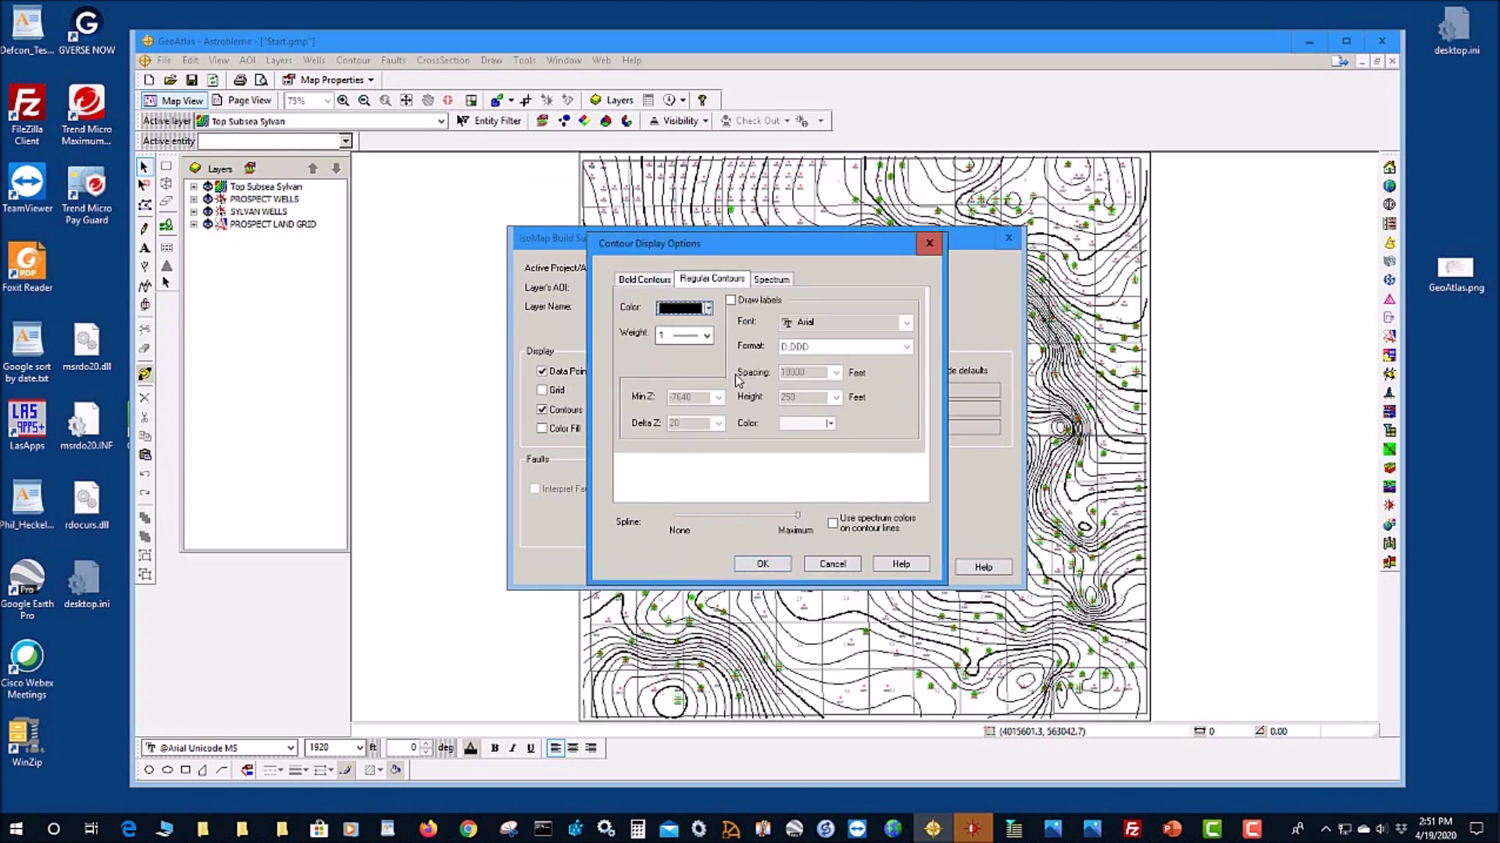
click(708, 308)
click(663, 340)
click(772, 565)
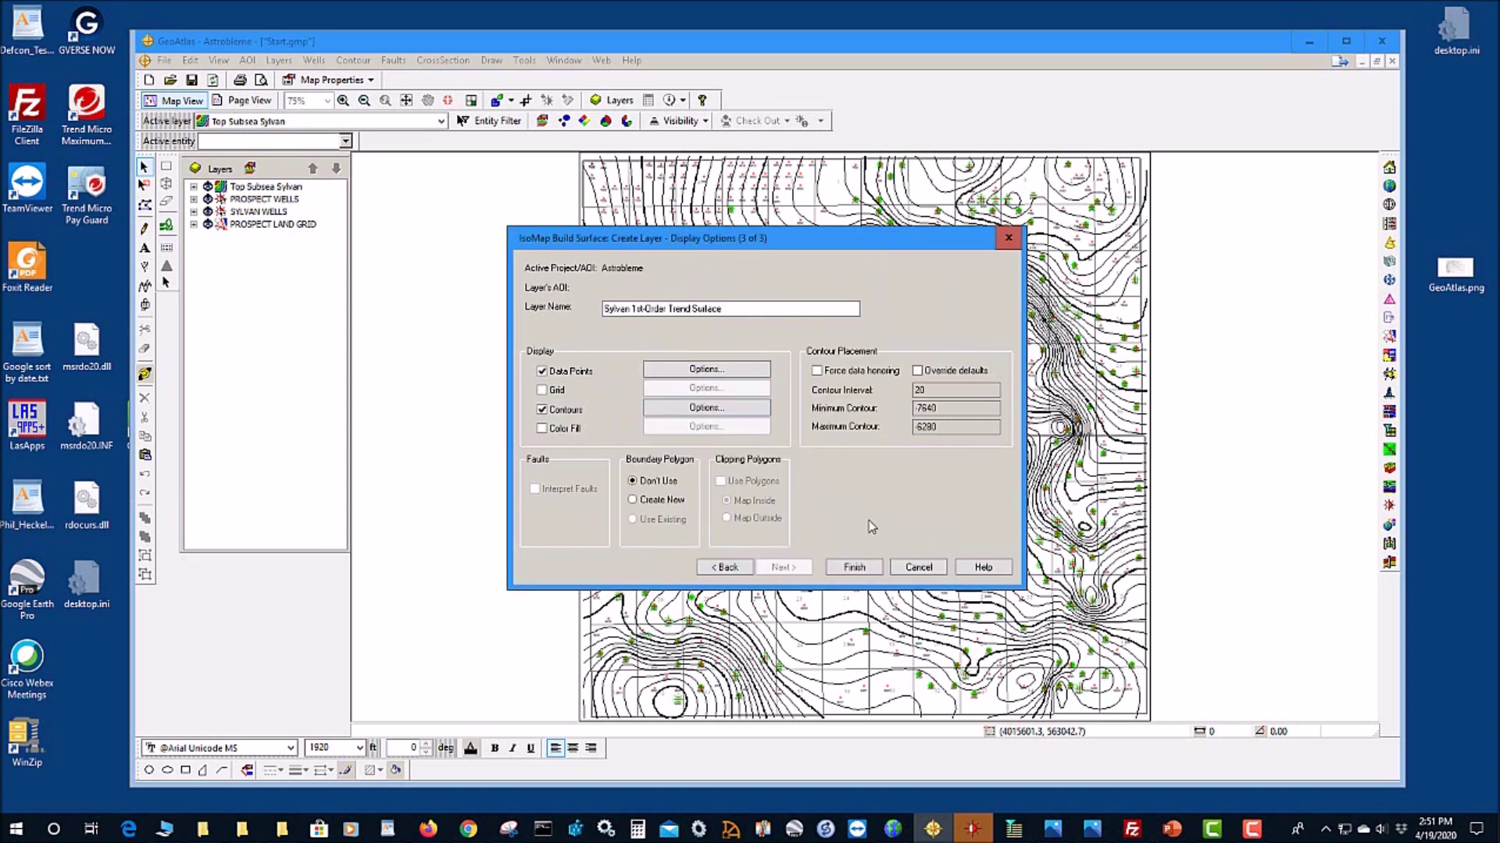
click(851, 569)
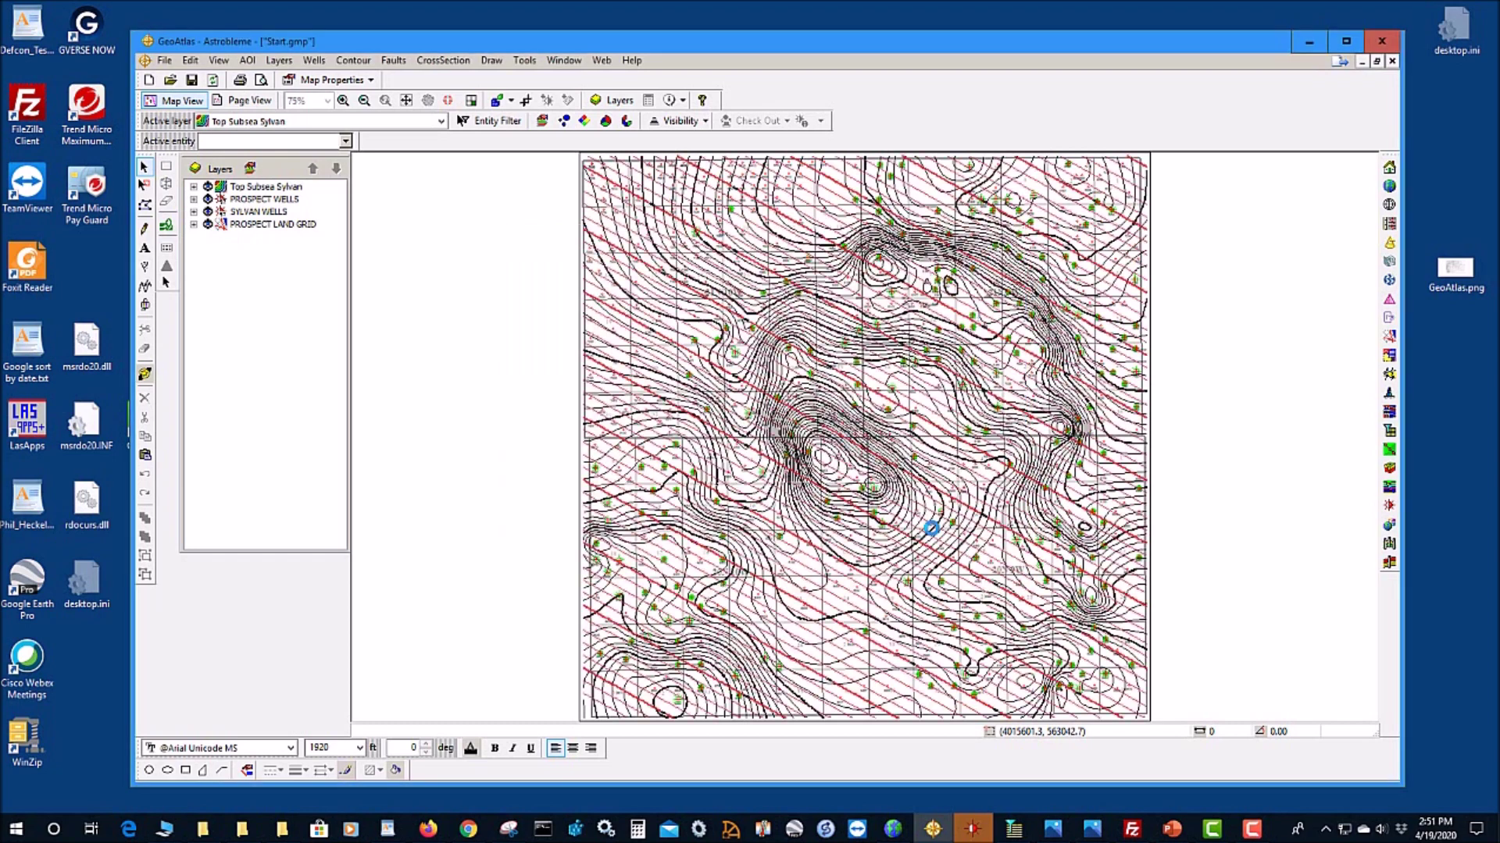
Step: Start an IsoMap Grid Operations layer and name it Sylvan Residual
mouse_move(931, 528)
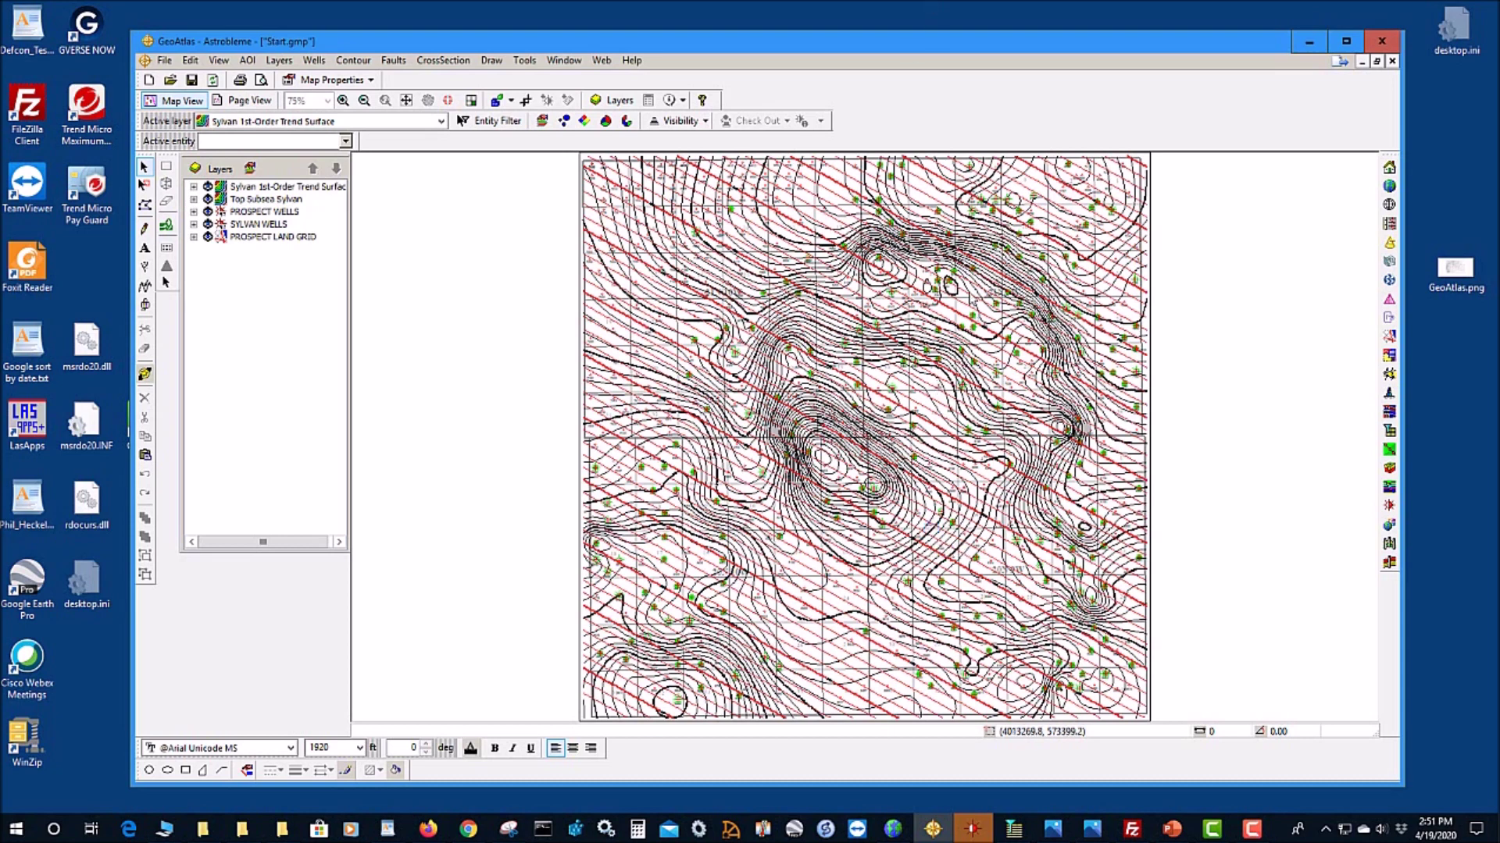
mouse_move(1068, 187)
mouse_move(722, 622)
click(353, 62)
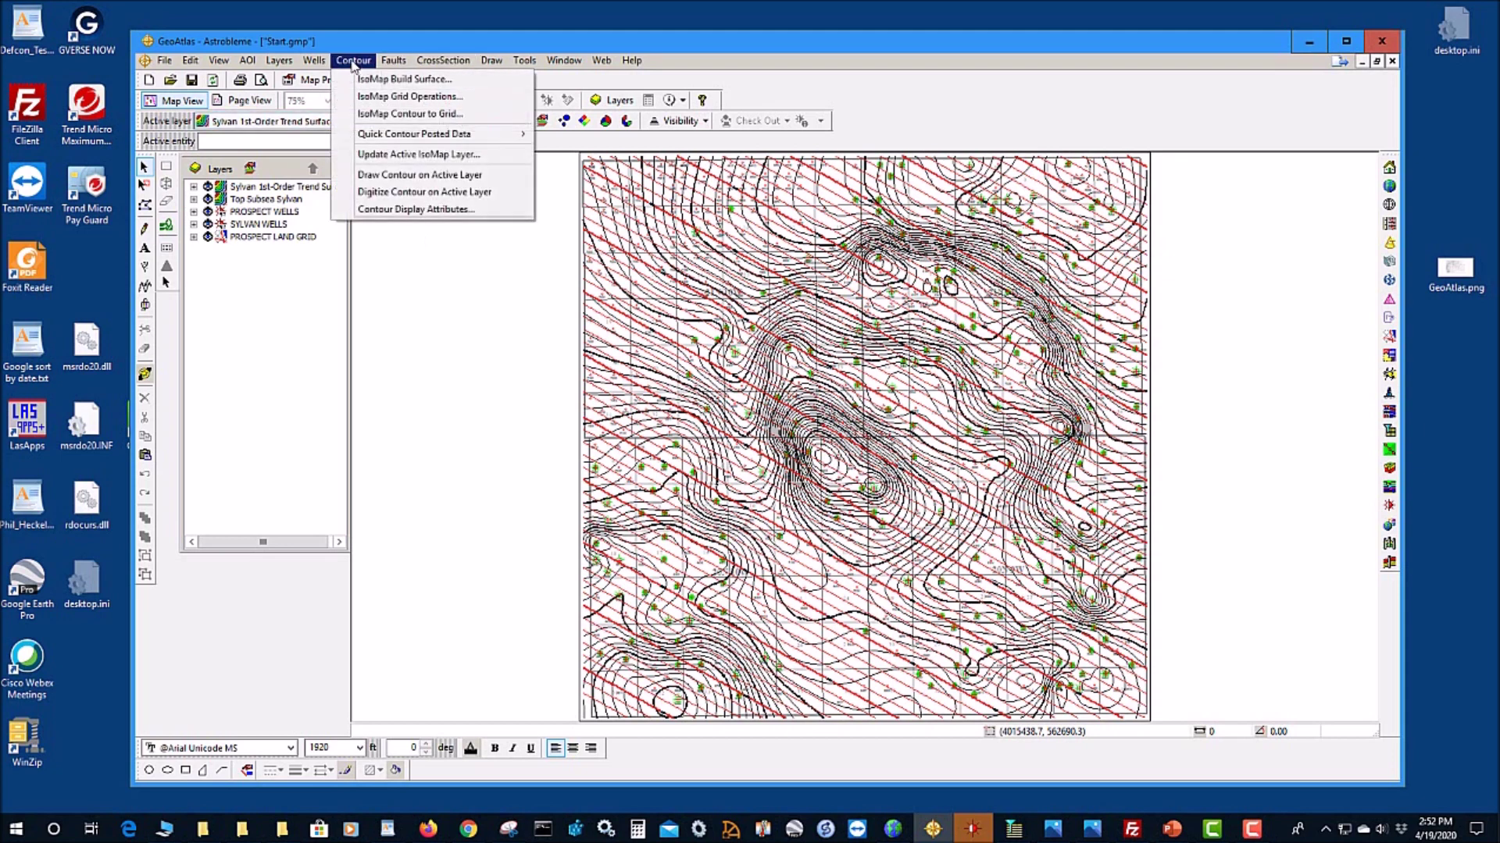
click(373, 100)
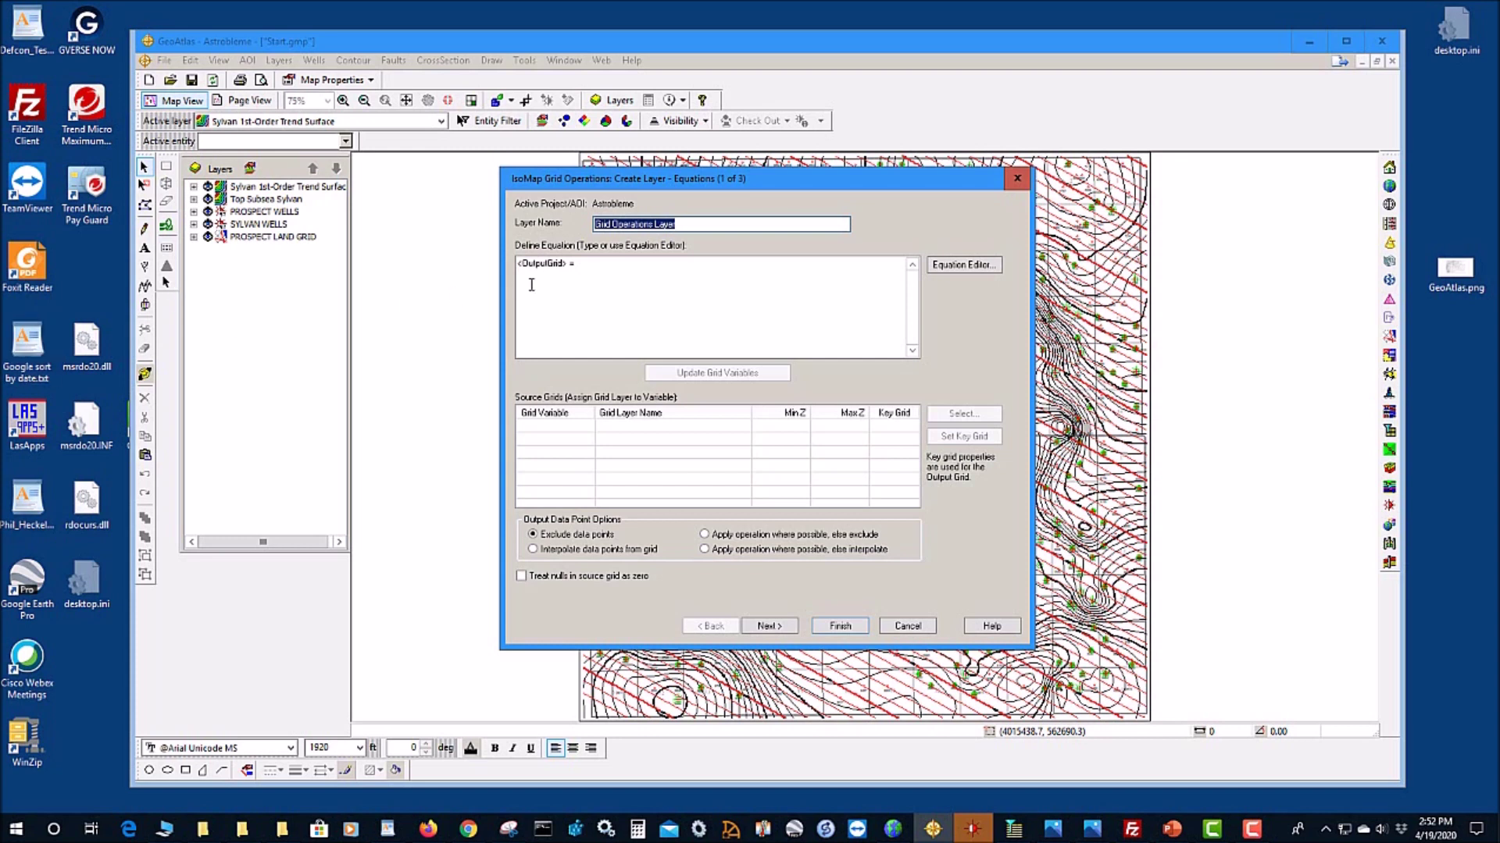
drag(677, 224, 436, 260)
text(Sylvan Residual)
Step: Load the standard Residual equation, Structure - Trend, from the Equation Editor as the layer's equation
click(657, 302)
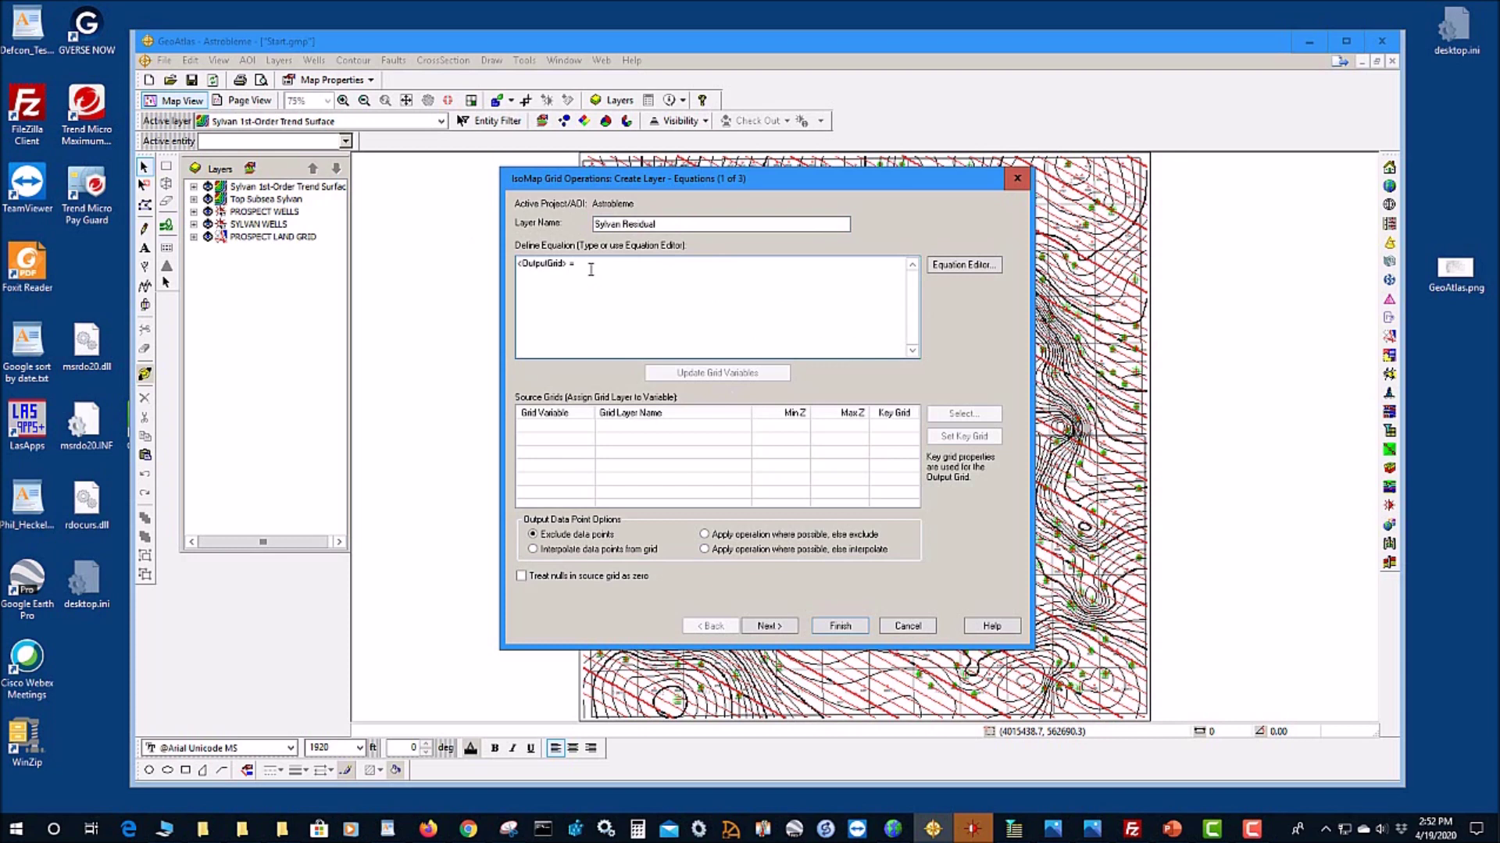
click(961, 265)
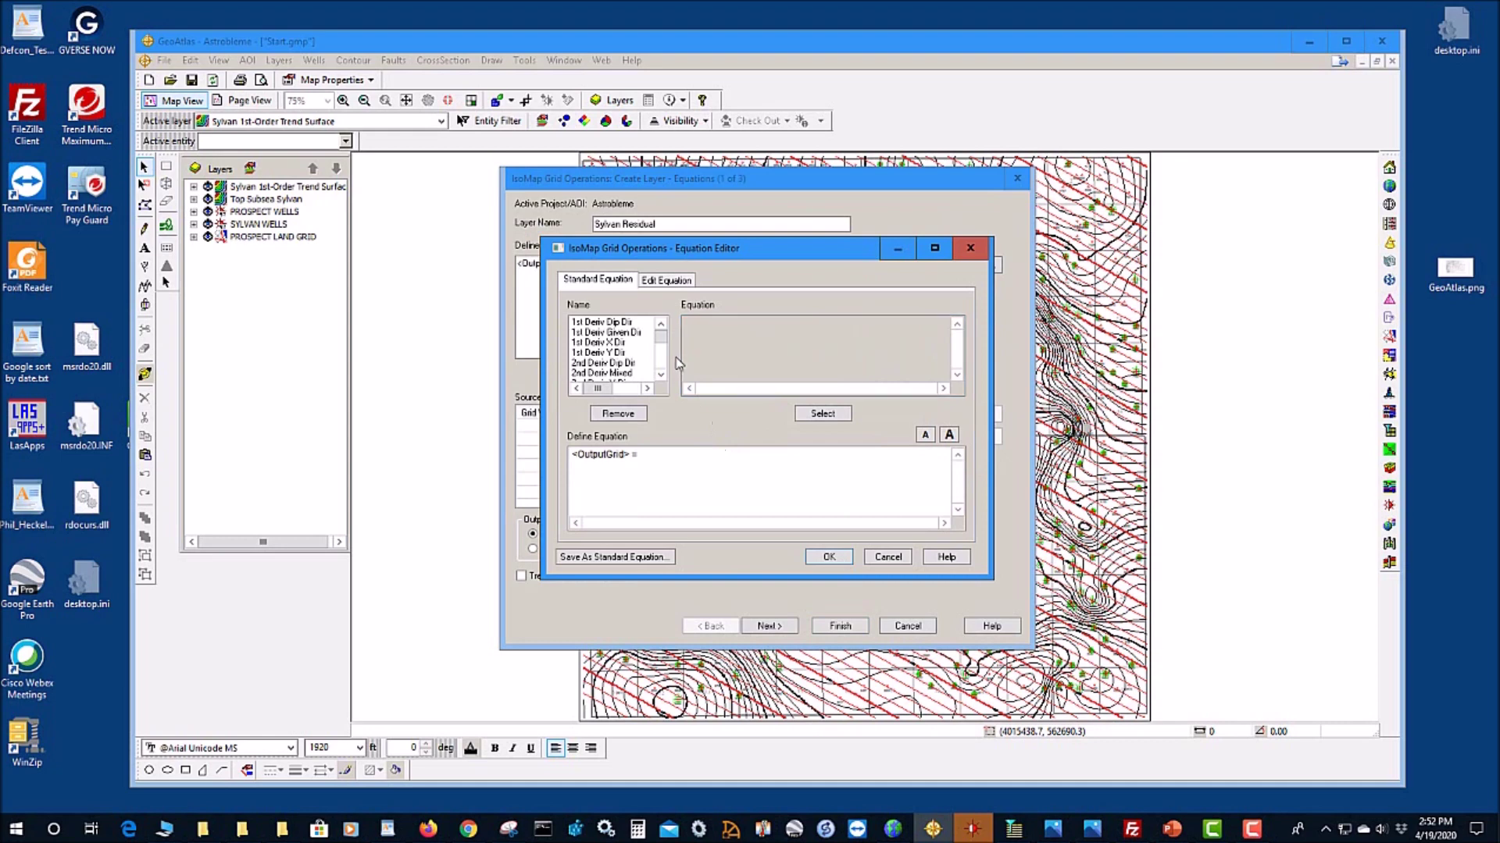
drag(661, 341, 662, 375)
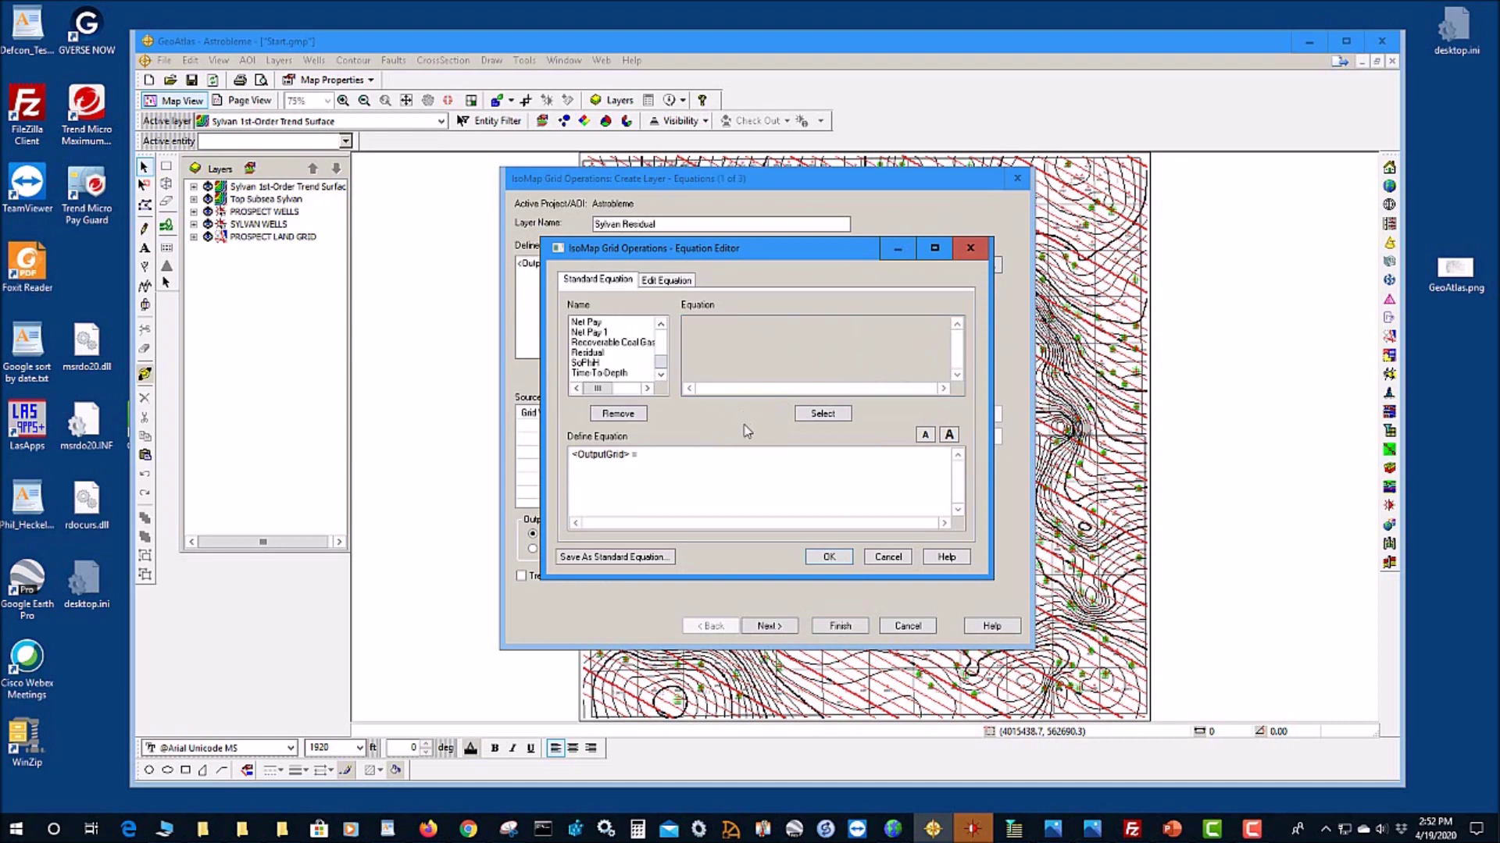
click(589, 355)
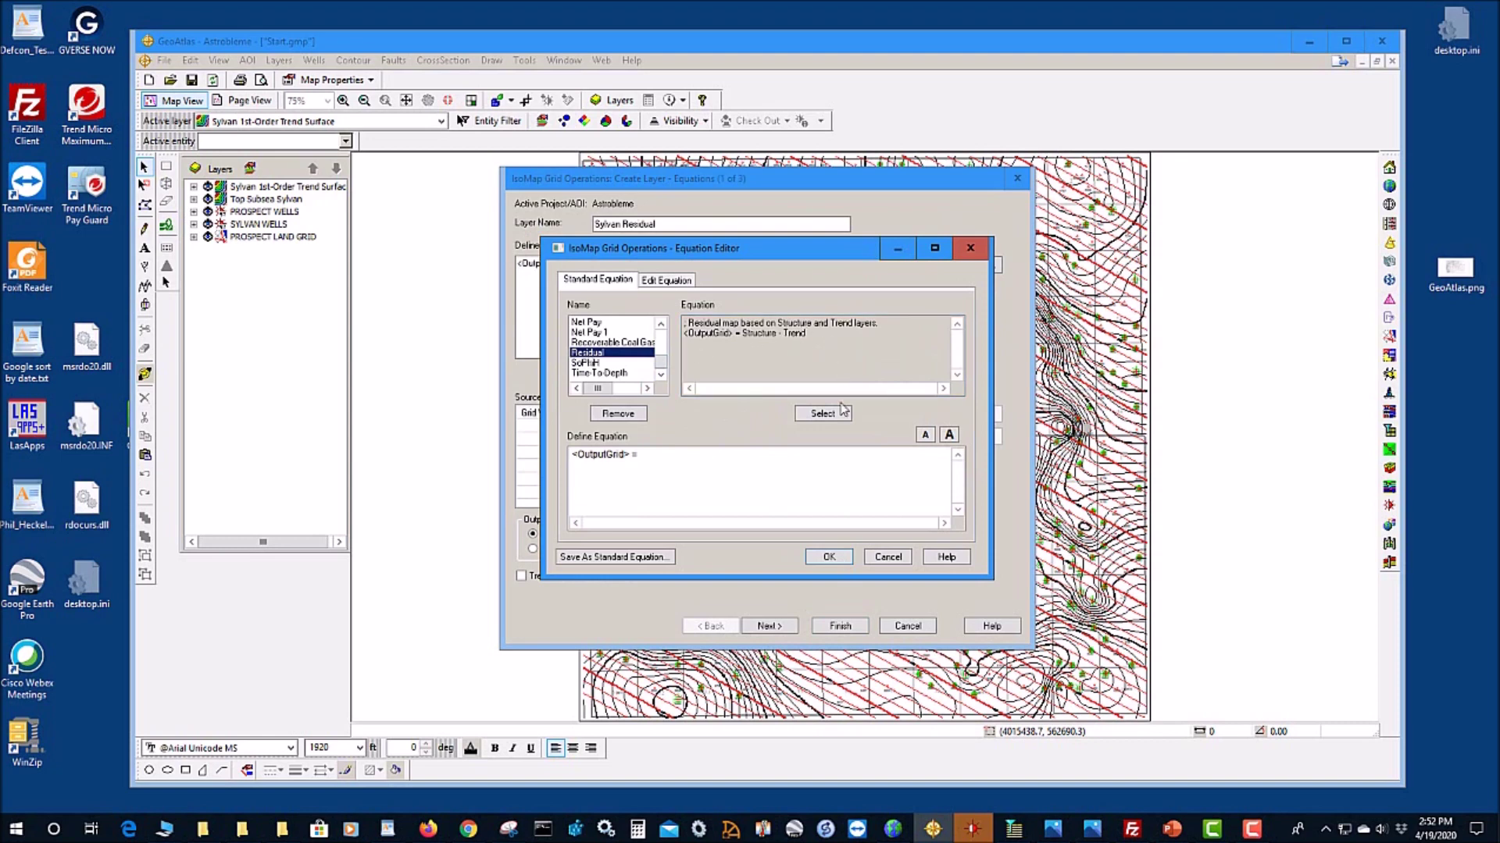
click(828, 418)
click(835, 559)
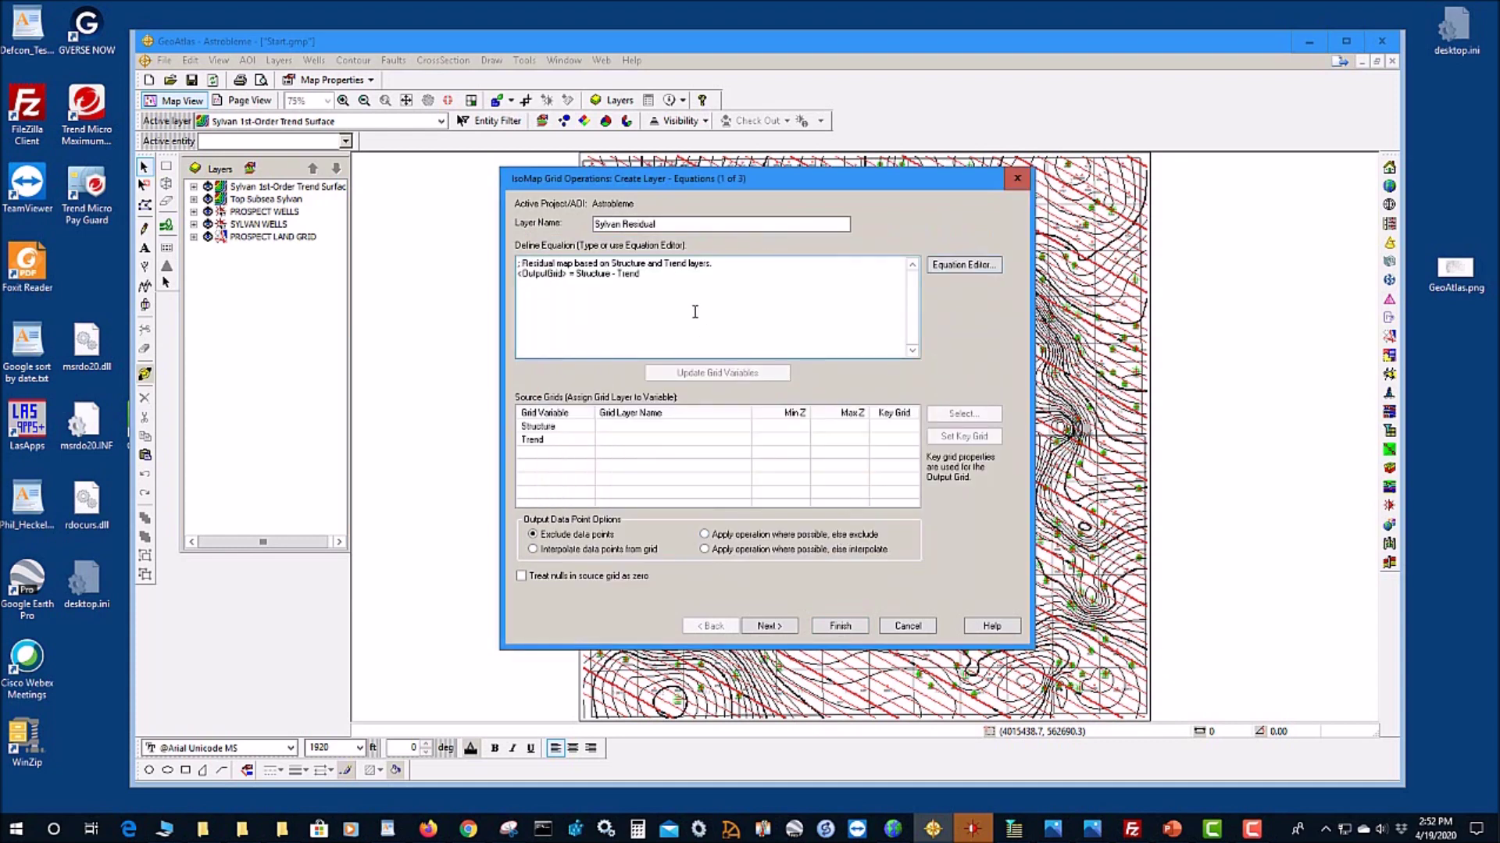
drag(575, 267, 550, 278)
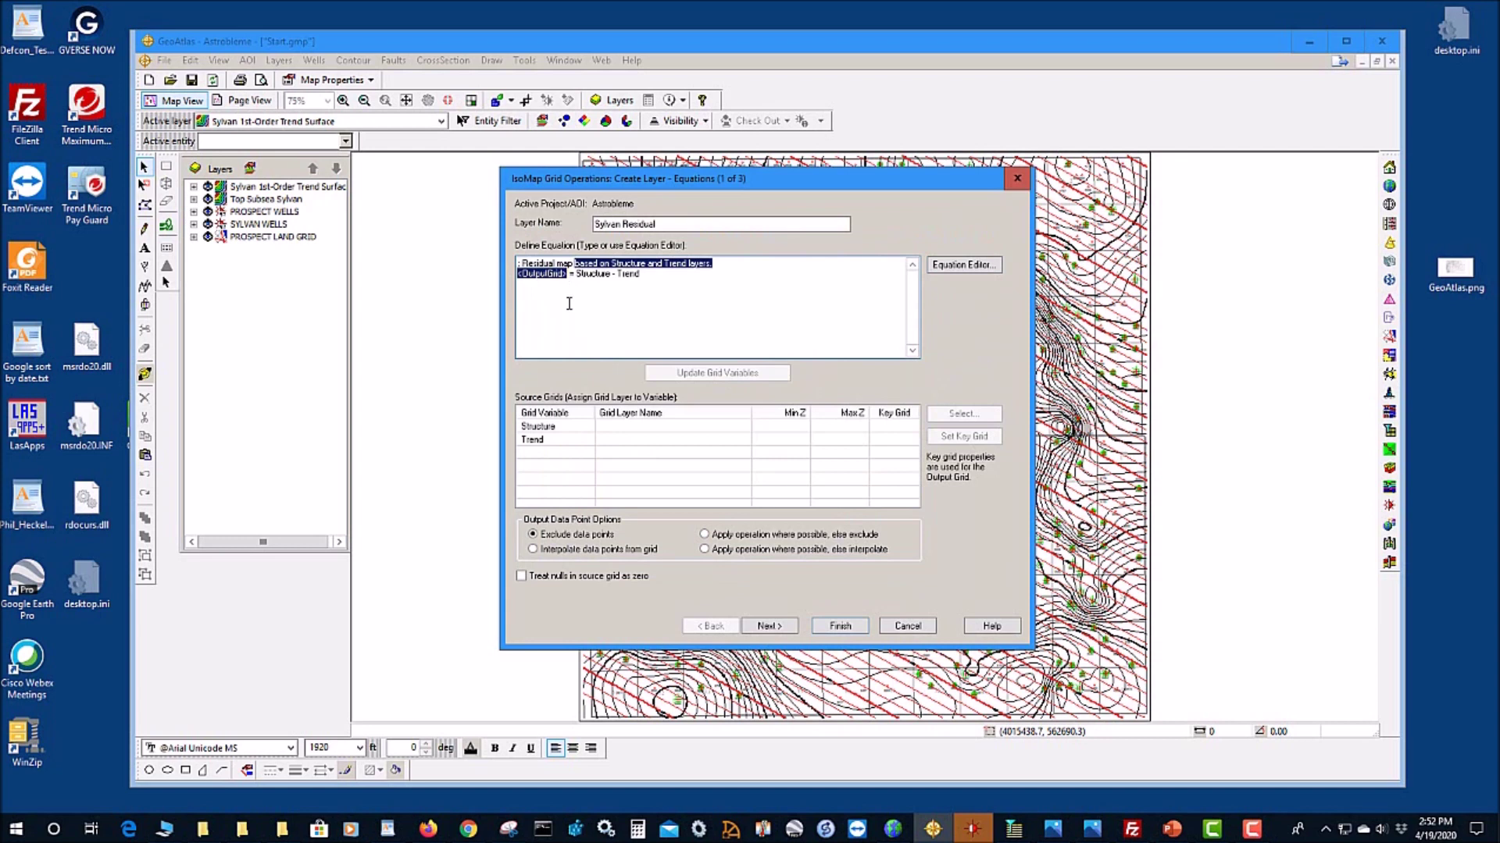
click(584, 300)
click(664, 226)
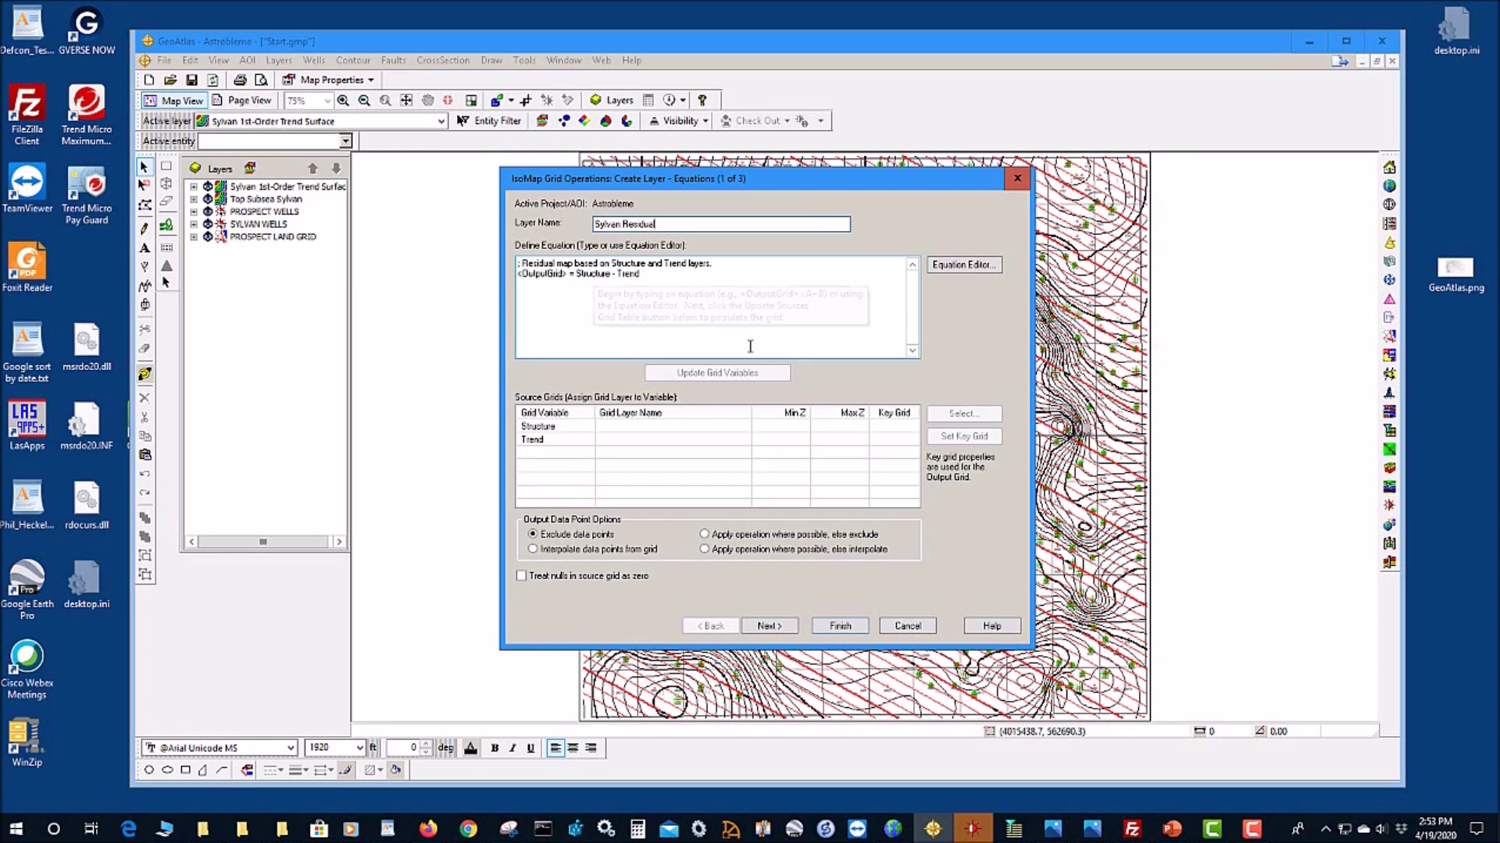
Step: Assign the Top Subsea Sylvan grid to the Structure variable and the Sylvan 1st-Order Trend Surface grid to the Trend variable
click(576, 428)
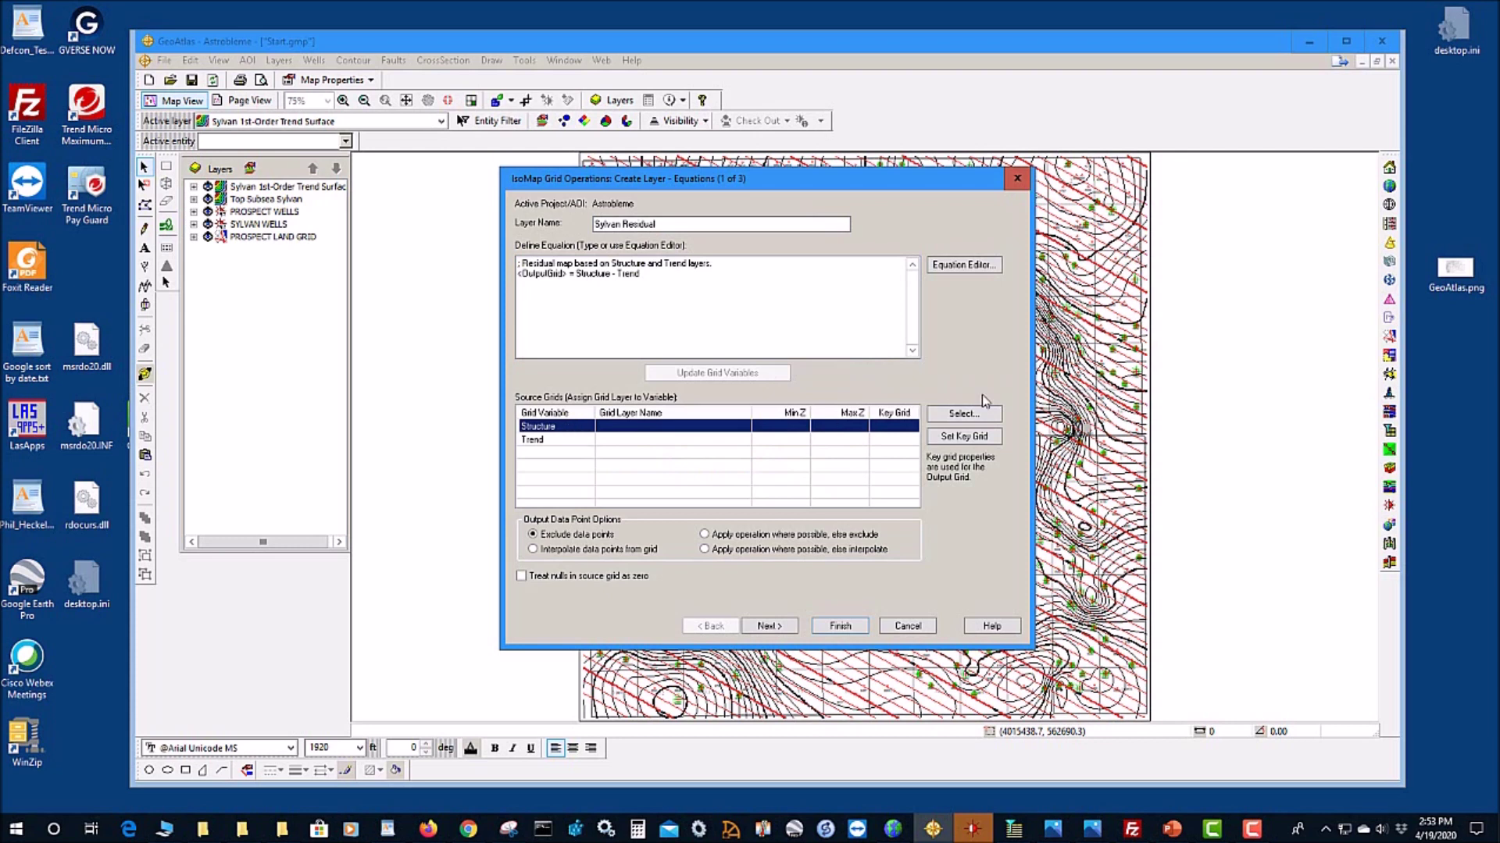
click(956, 418)
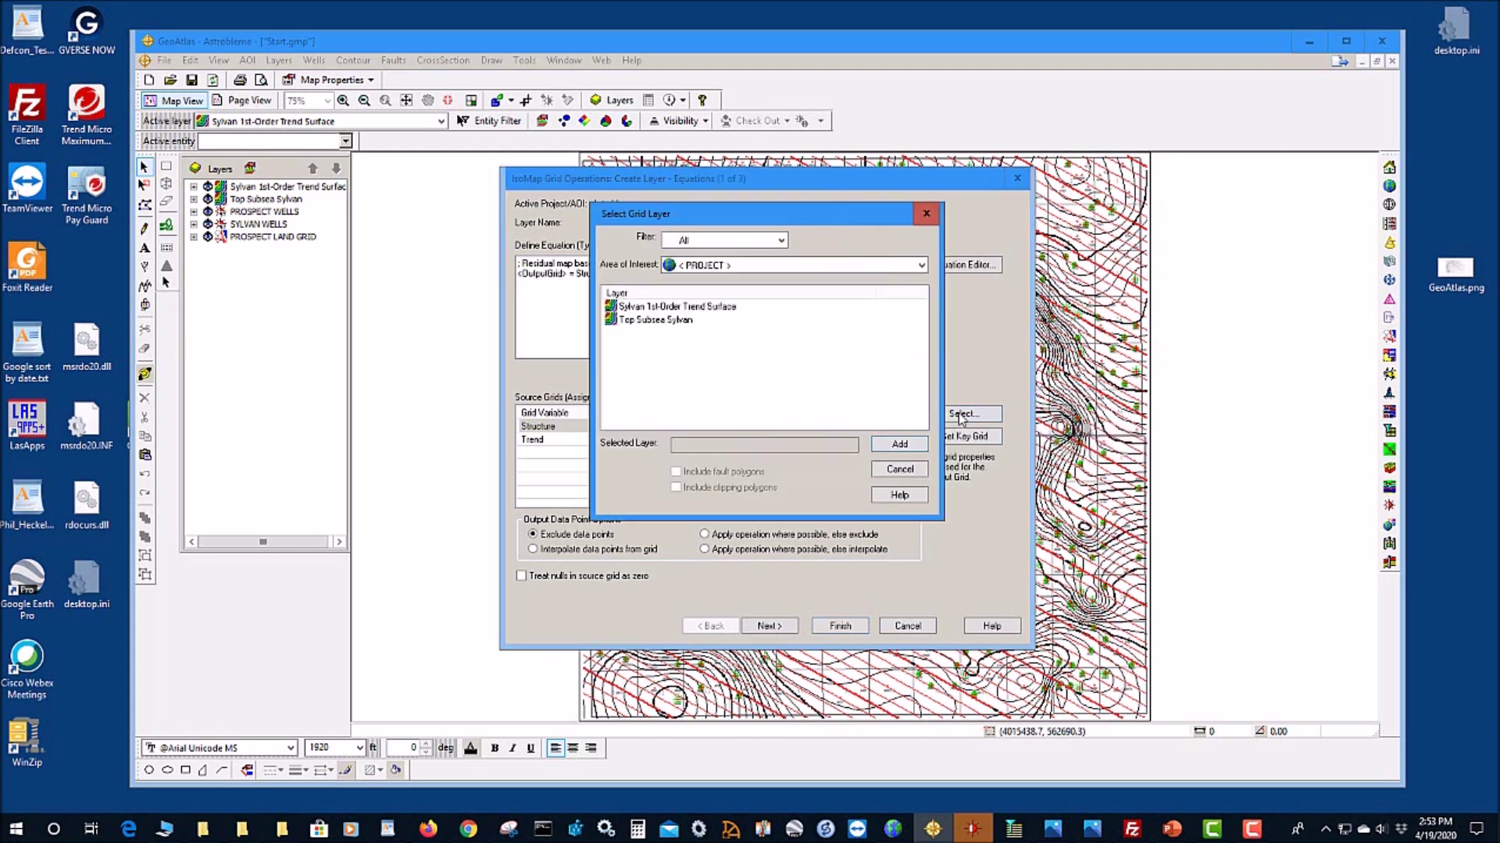
click(661, 322)
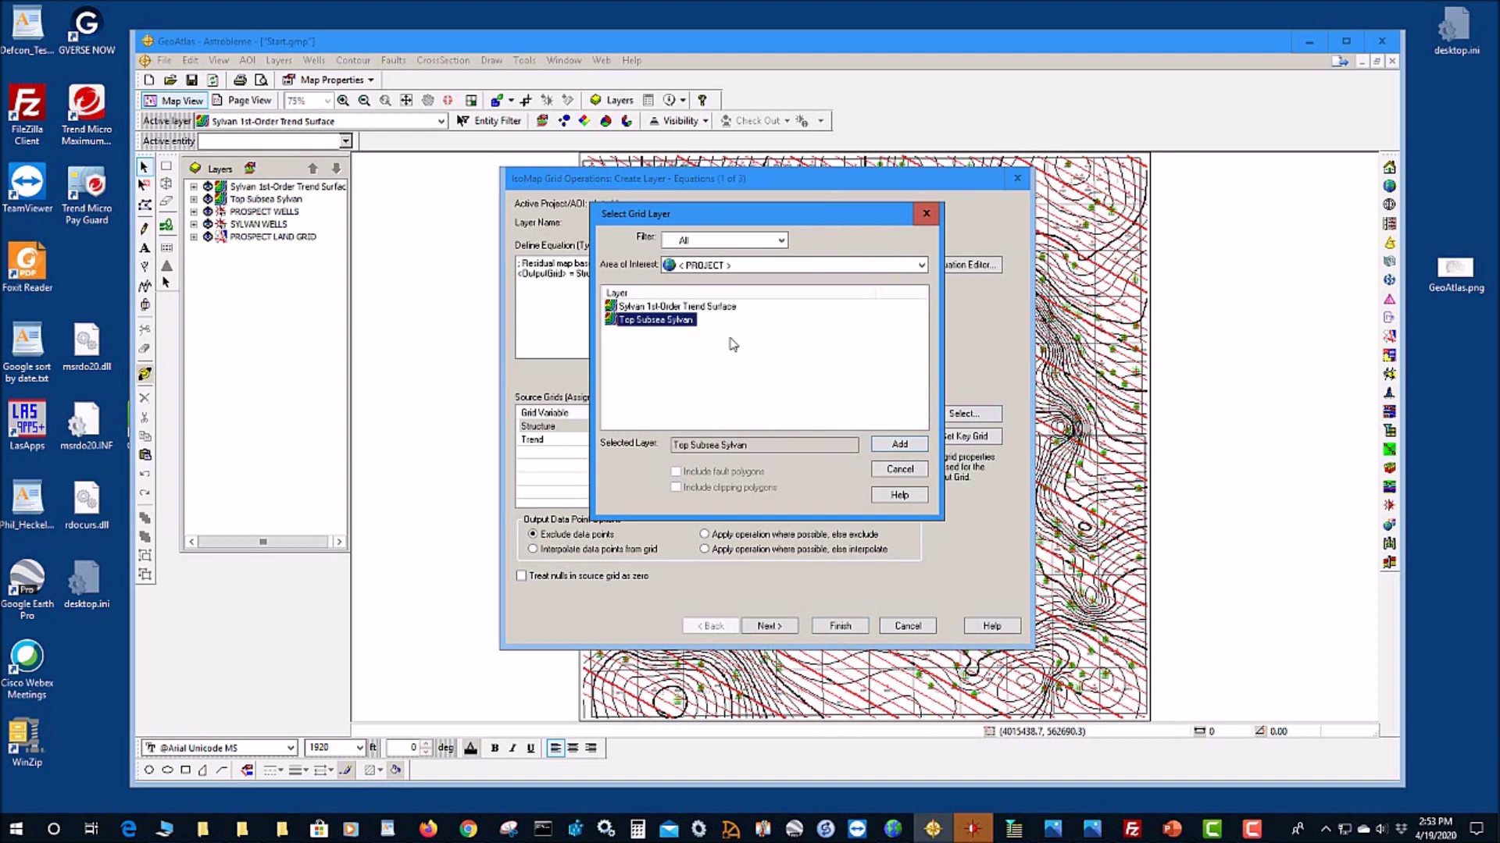
click(897, 445)
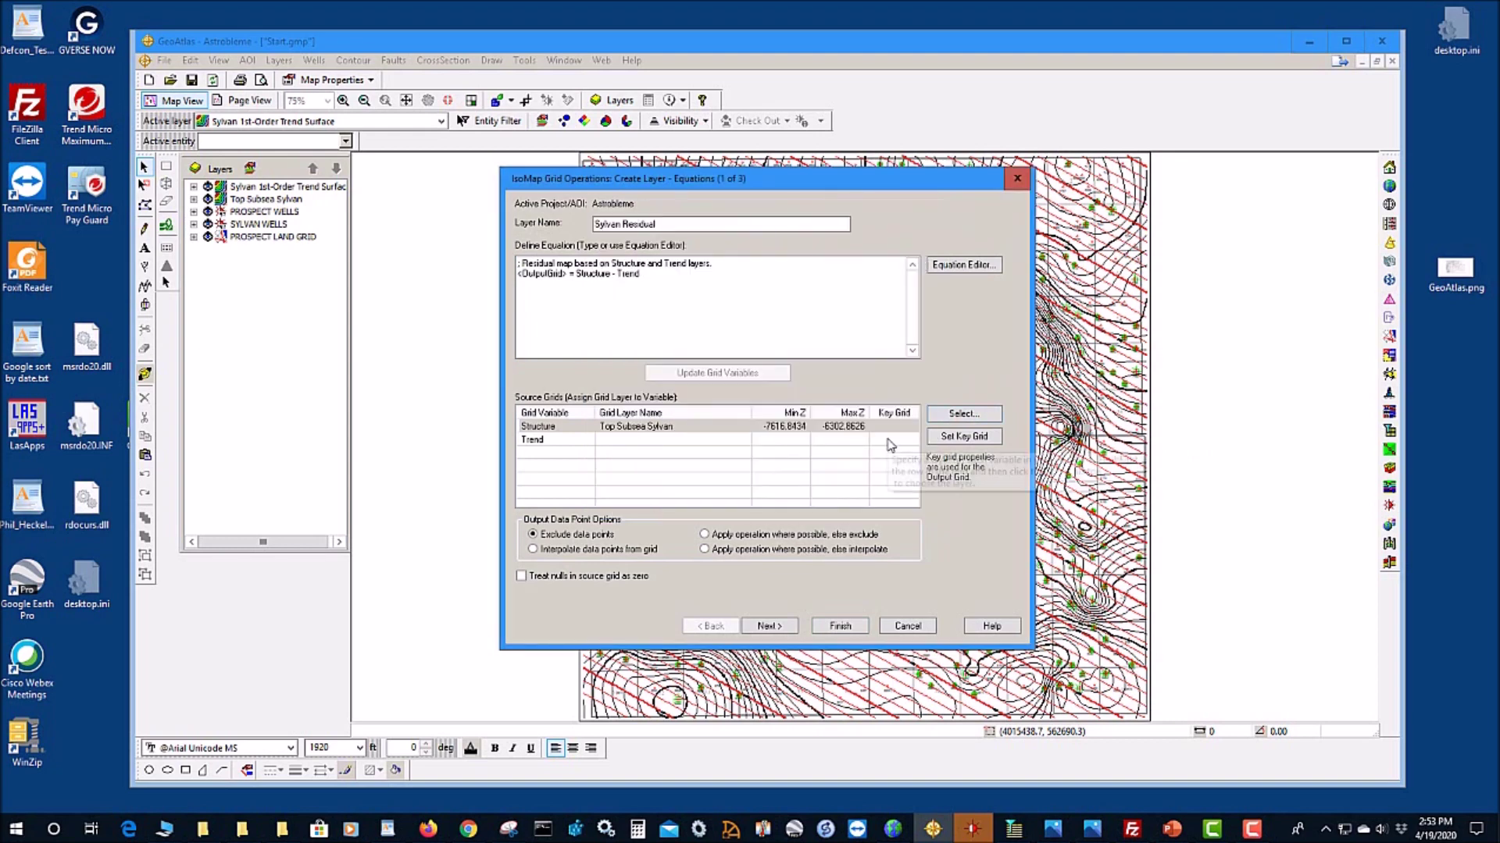
click(559, 441)
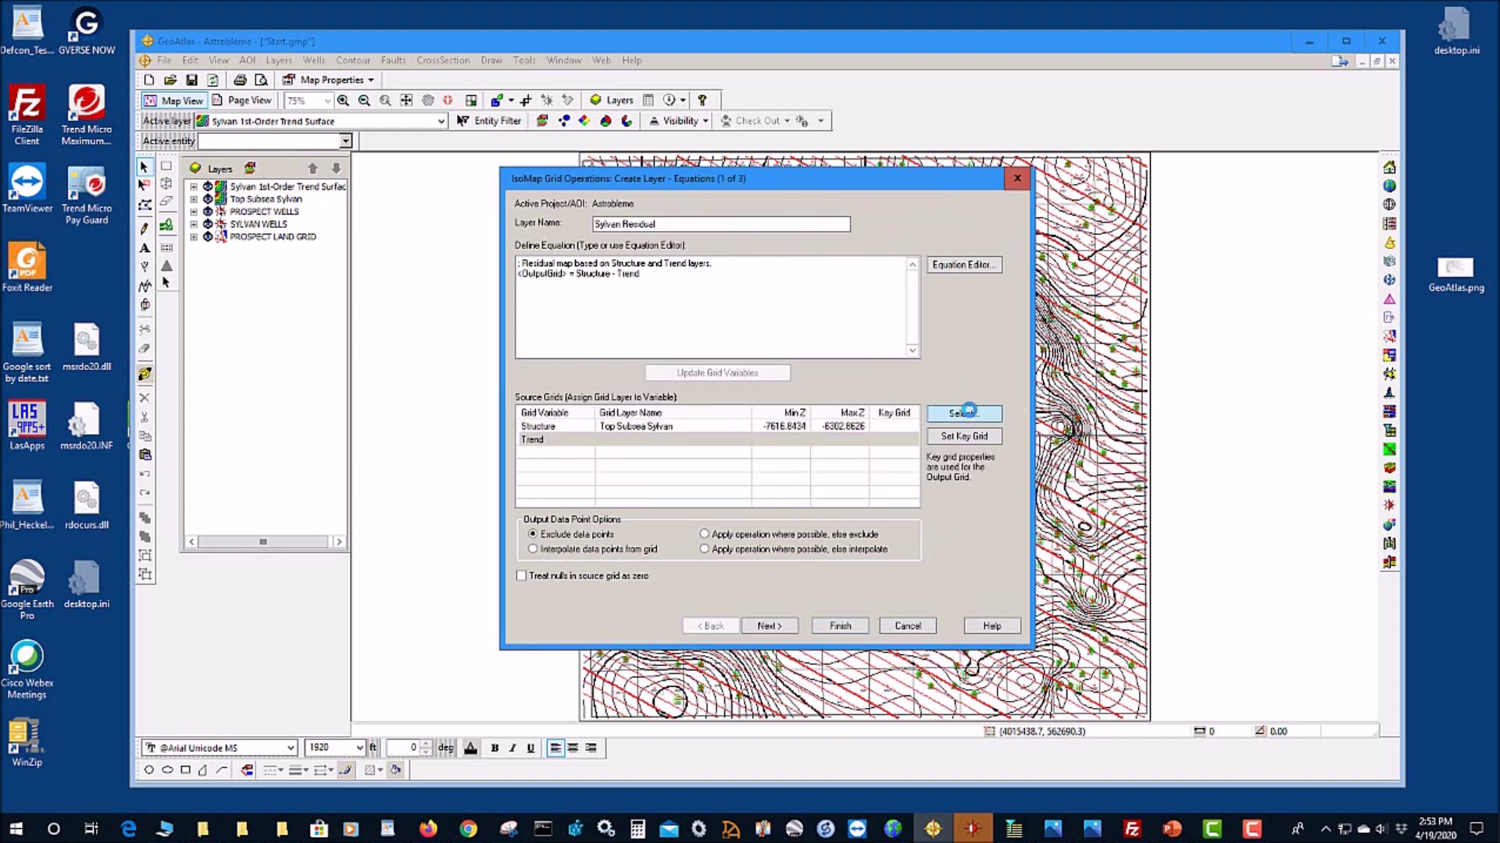
click(969, 415)
click(684, 309)
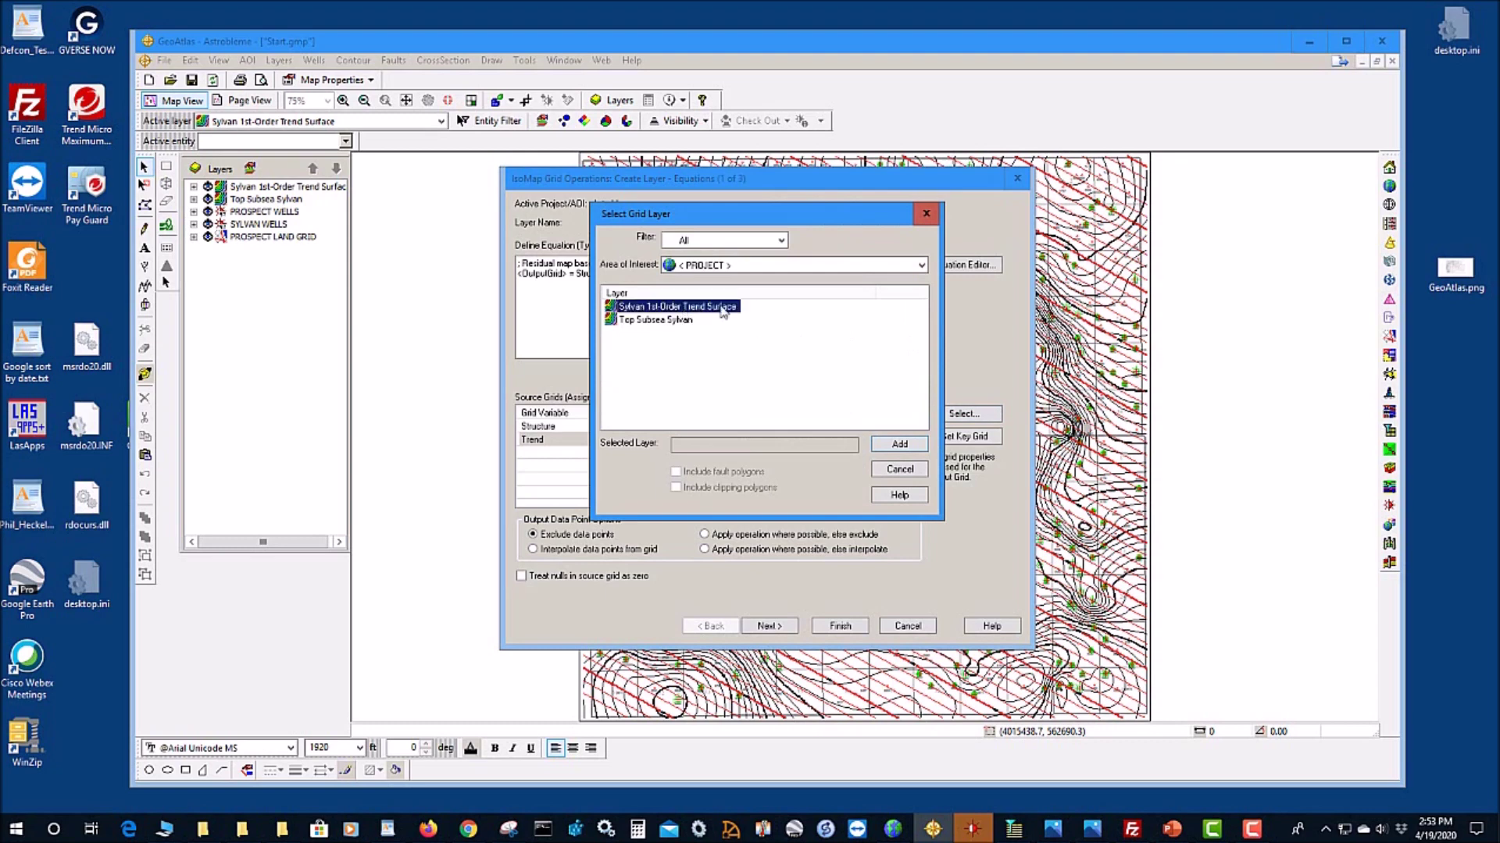
click(899, 445)
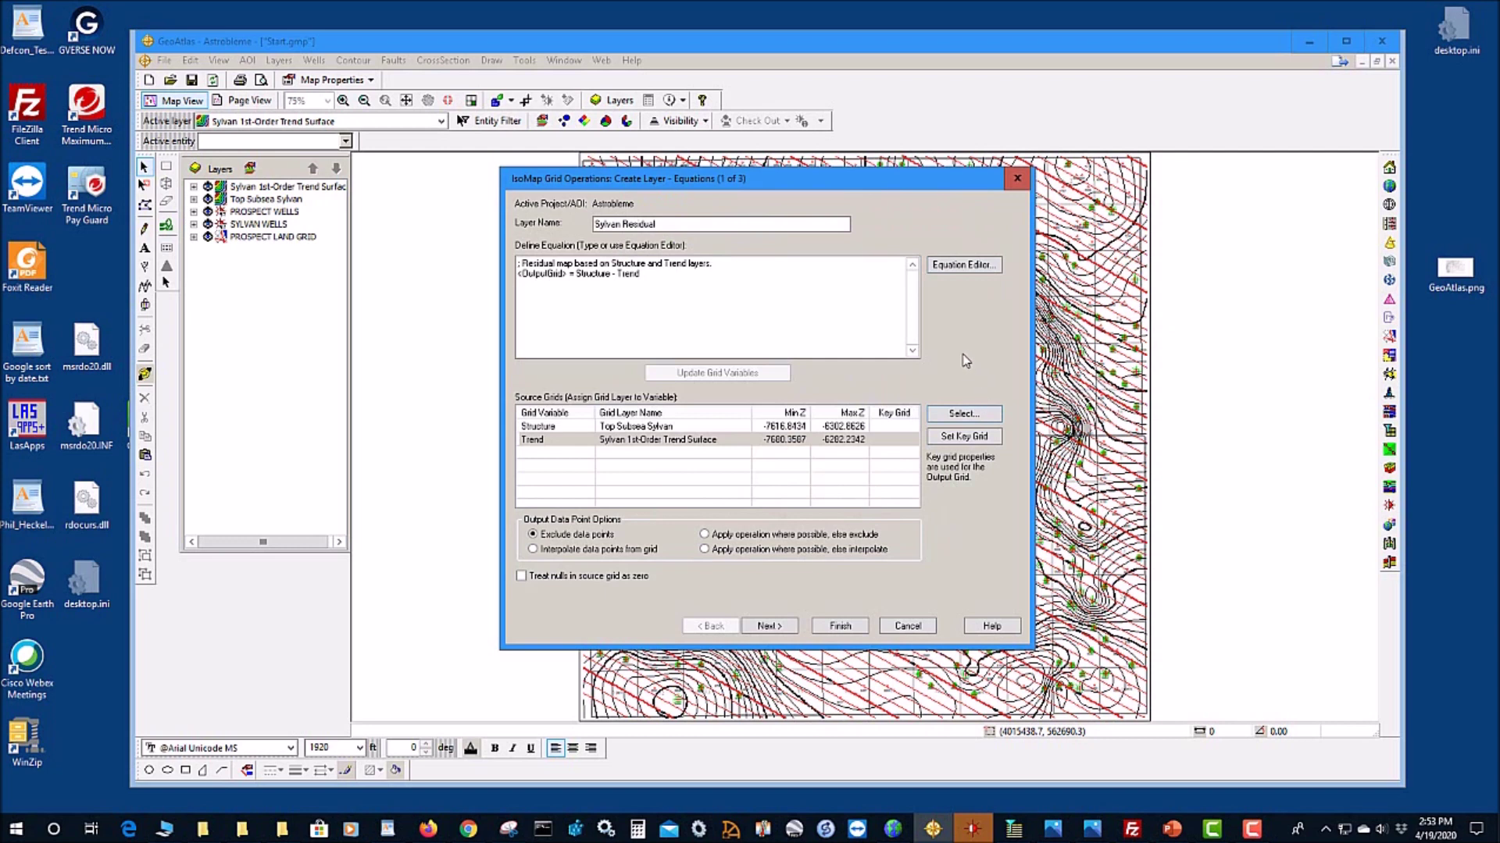
Step: Set the selected source grid as the key grid and build the Sylvan Residual layer with the default grid and display options
click(973, 442)
click(769, 626)
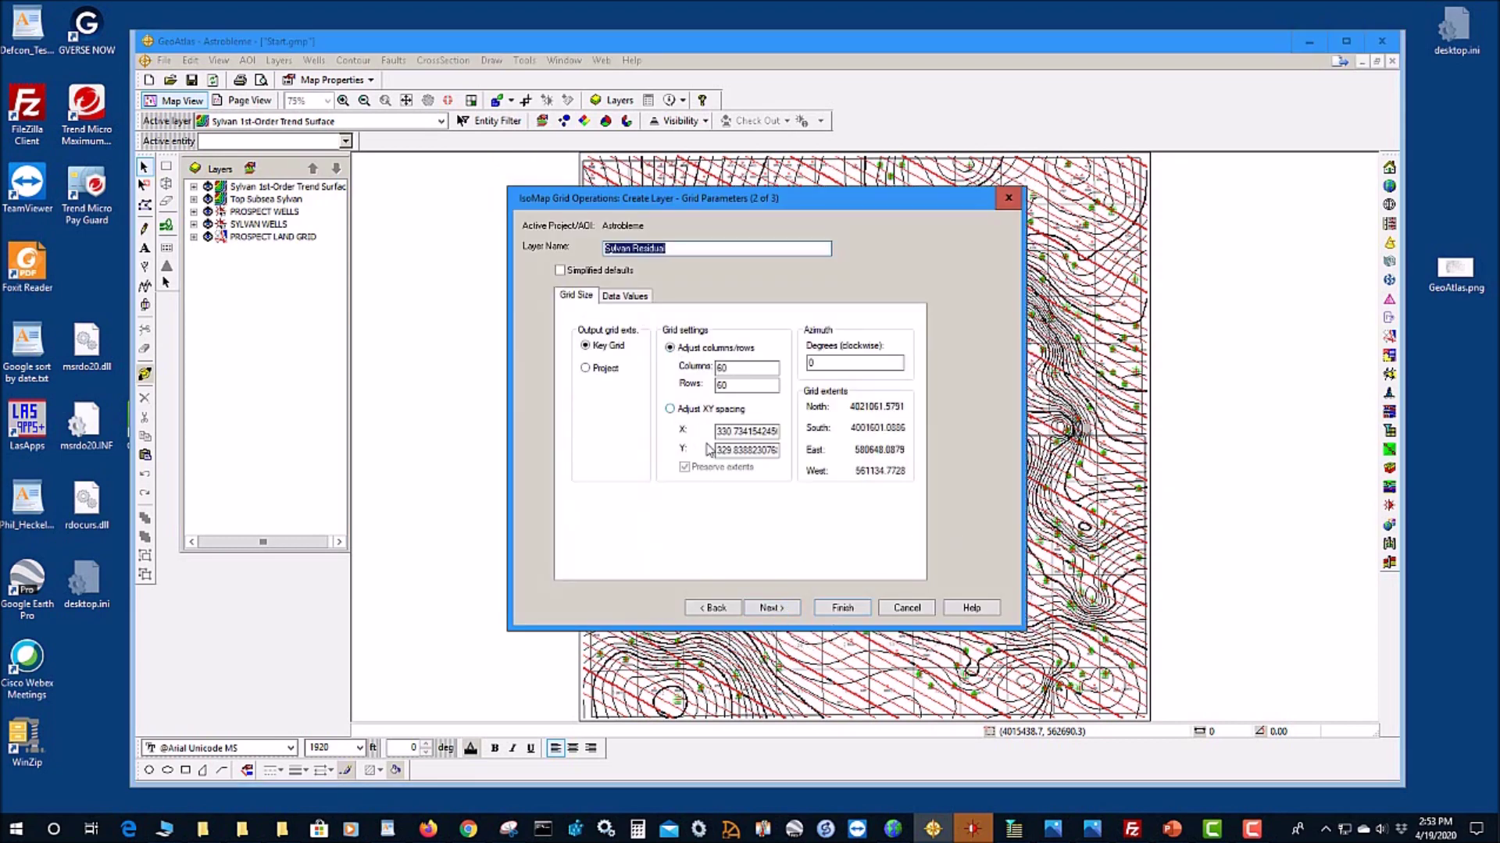
click(780, 608)
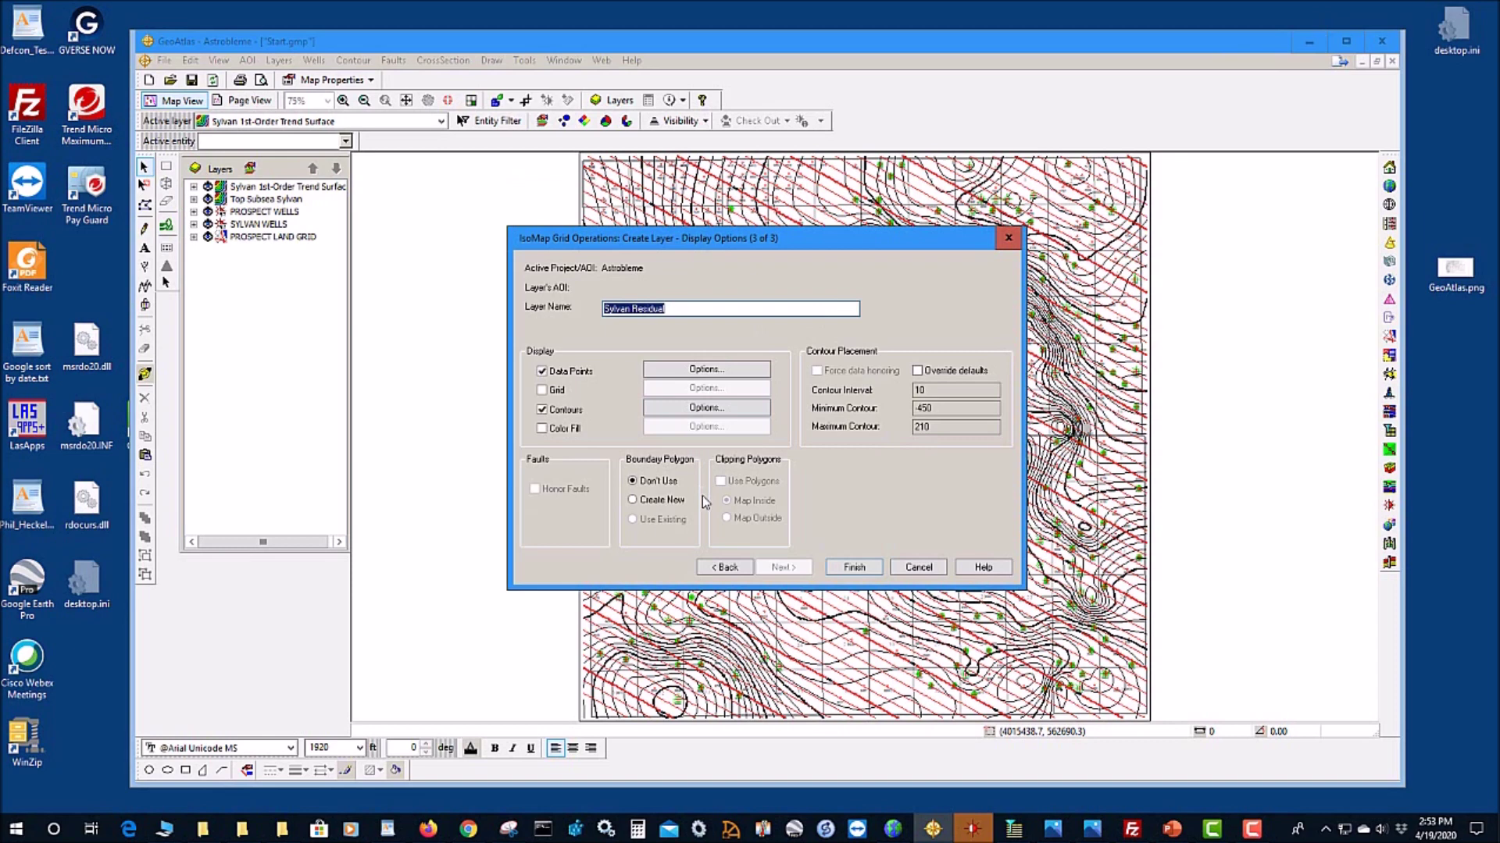
click(855, 567)
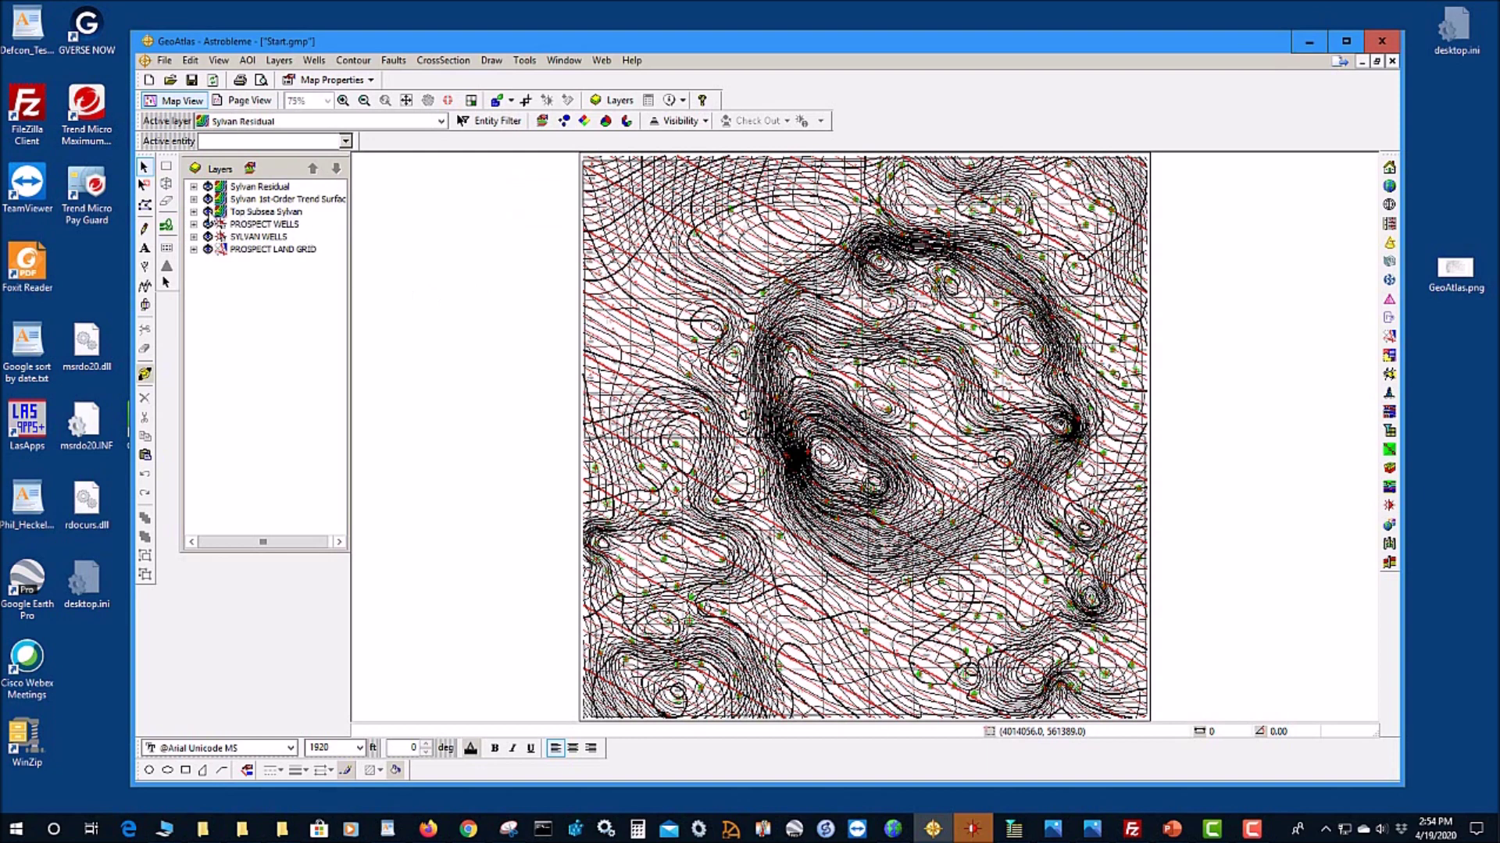
Step: Hide the Top Subsea Sylvan and Sylvan 1st-Order Trend Surface layers to view the residual contours
click(209, 213)
click(210, 202)
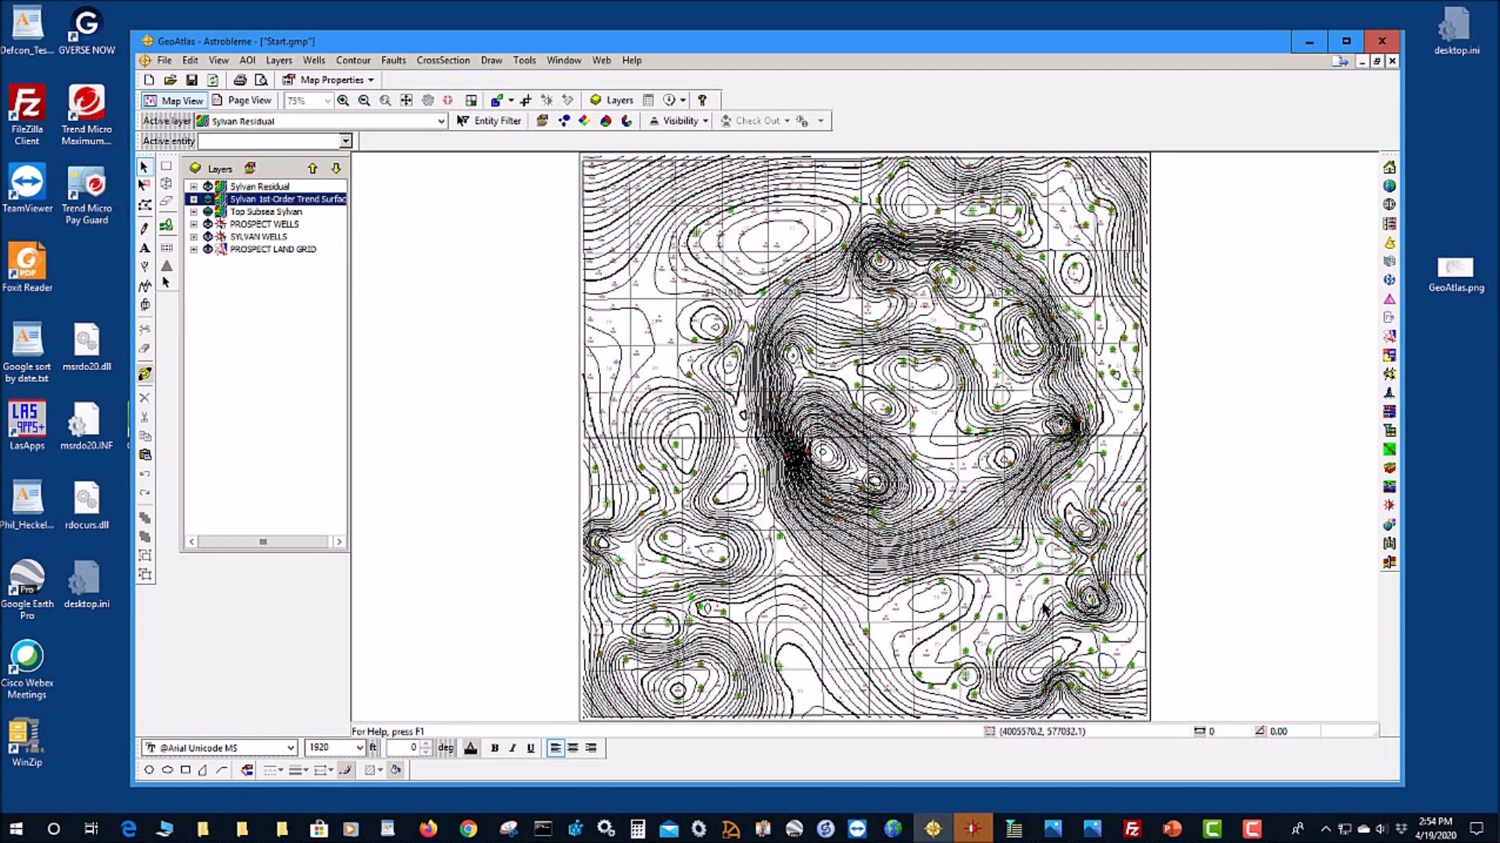
mouse_move(1043, 608)
Step: Close the Start.gmp map without saving, activate the Structural Surface Substitution project in ProjectExplorer, and return to GeoAtlas
click(1392, 61)
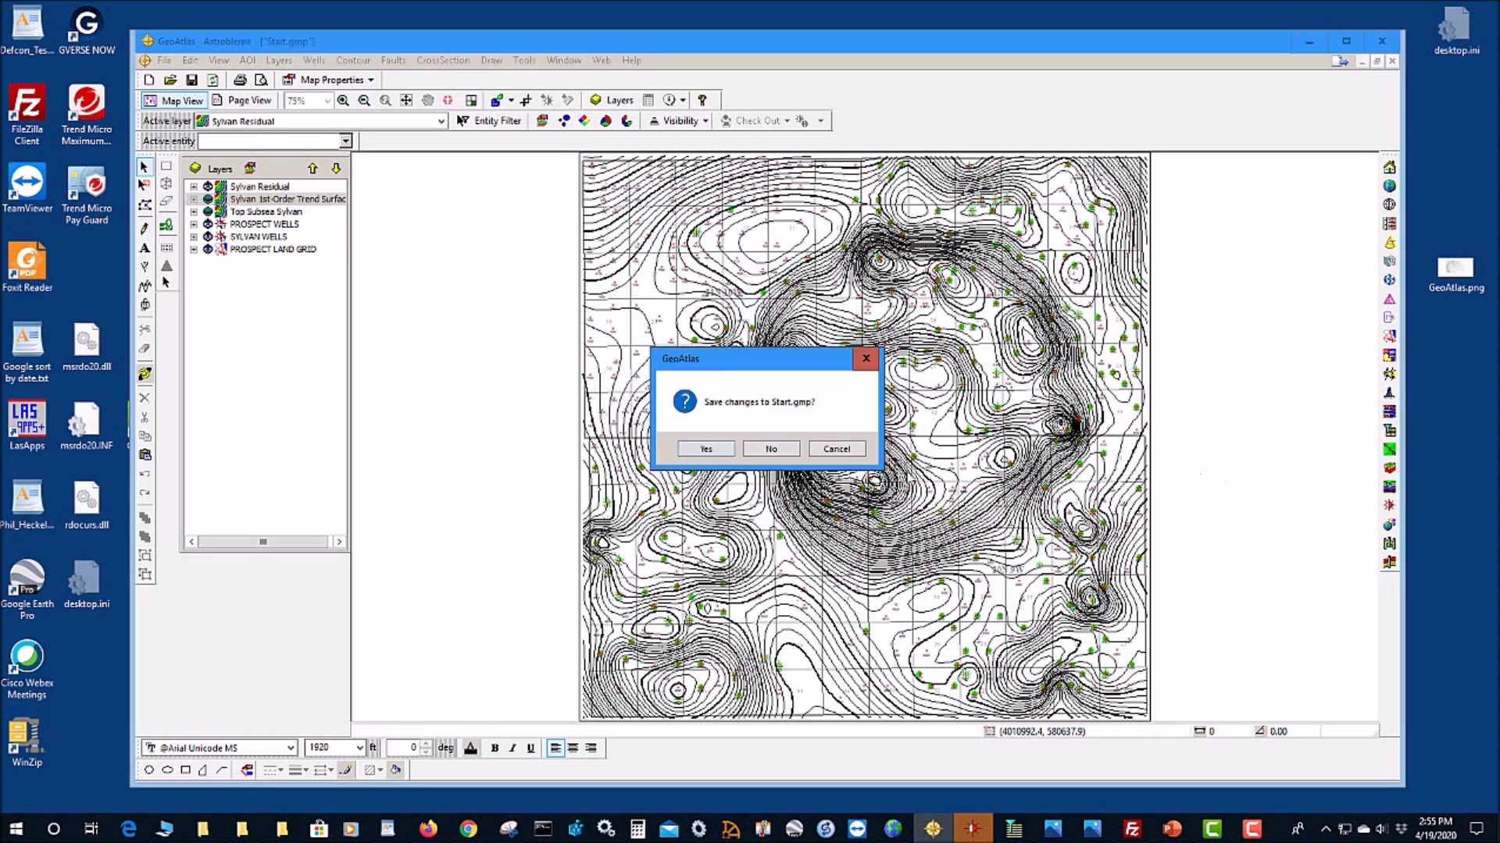
click(762, 456)
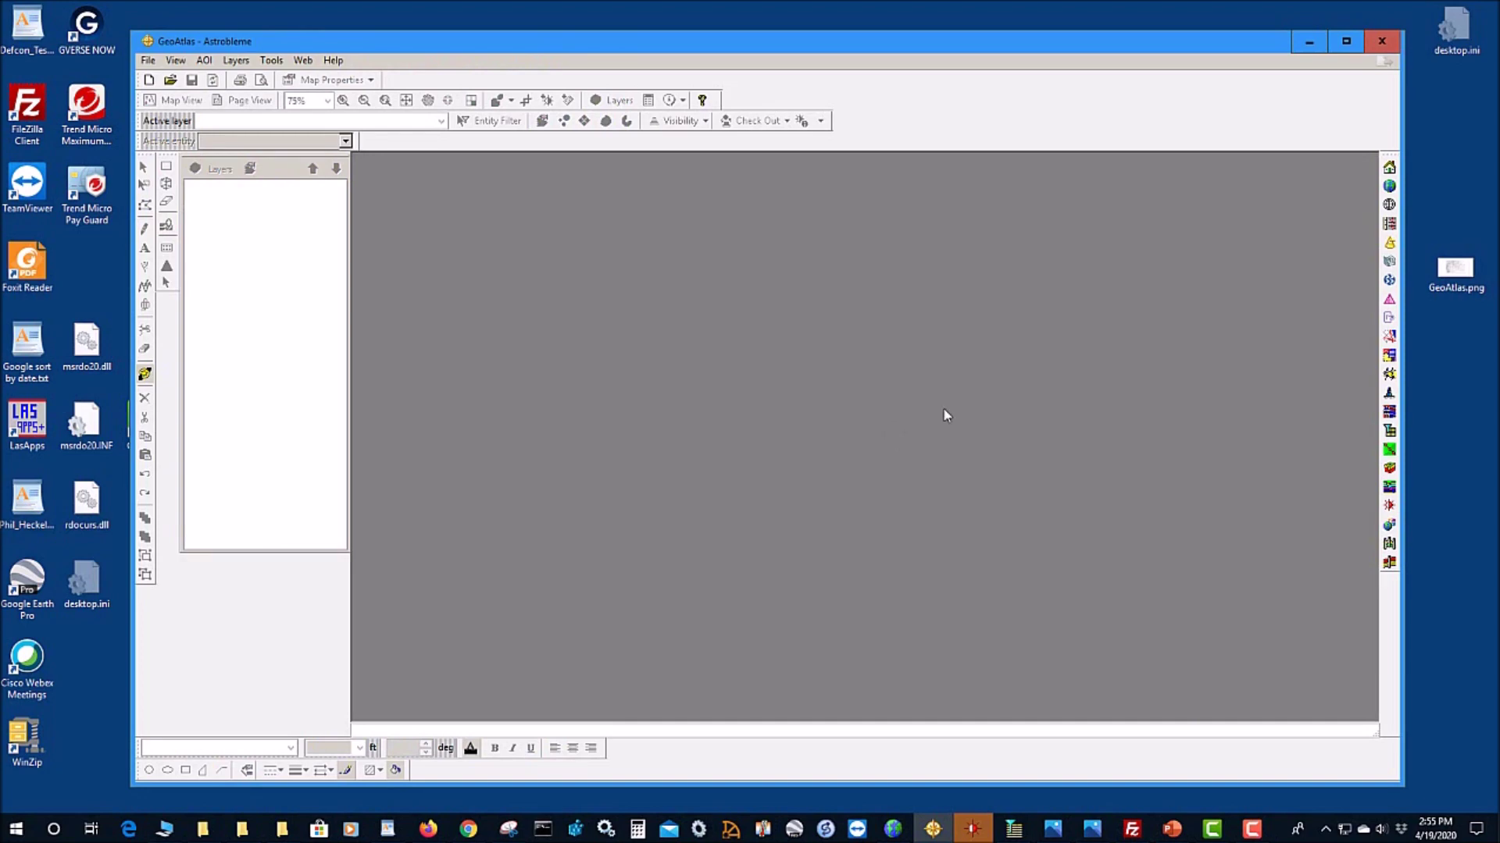
click(893, 828)
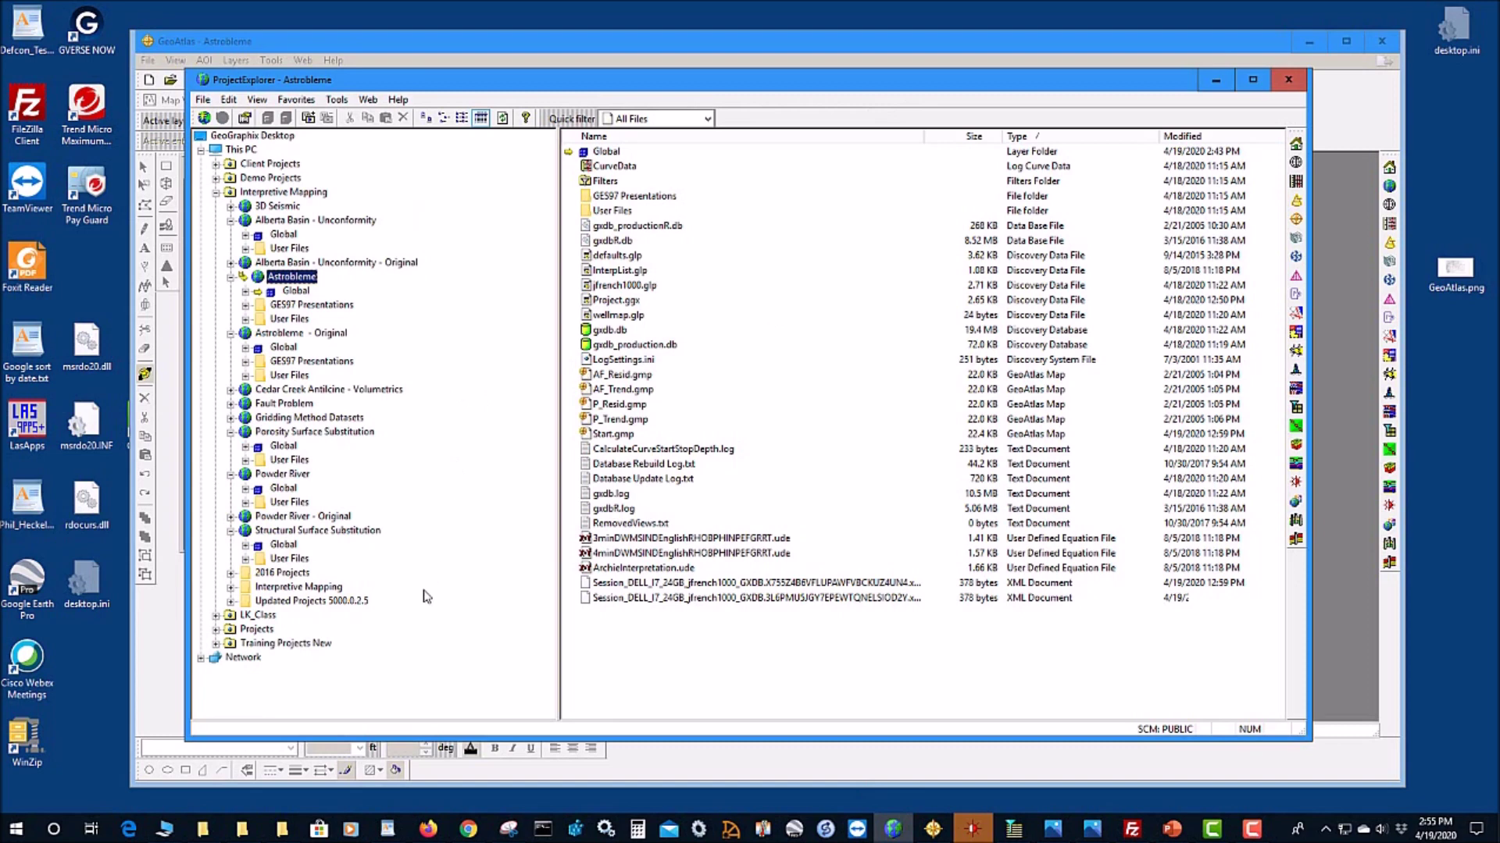
click(316, 533)
right_click(346, 537)
click(414, 564)
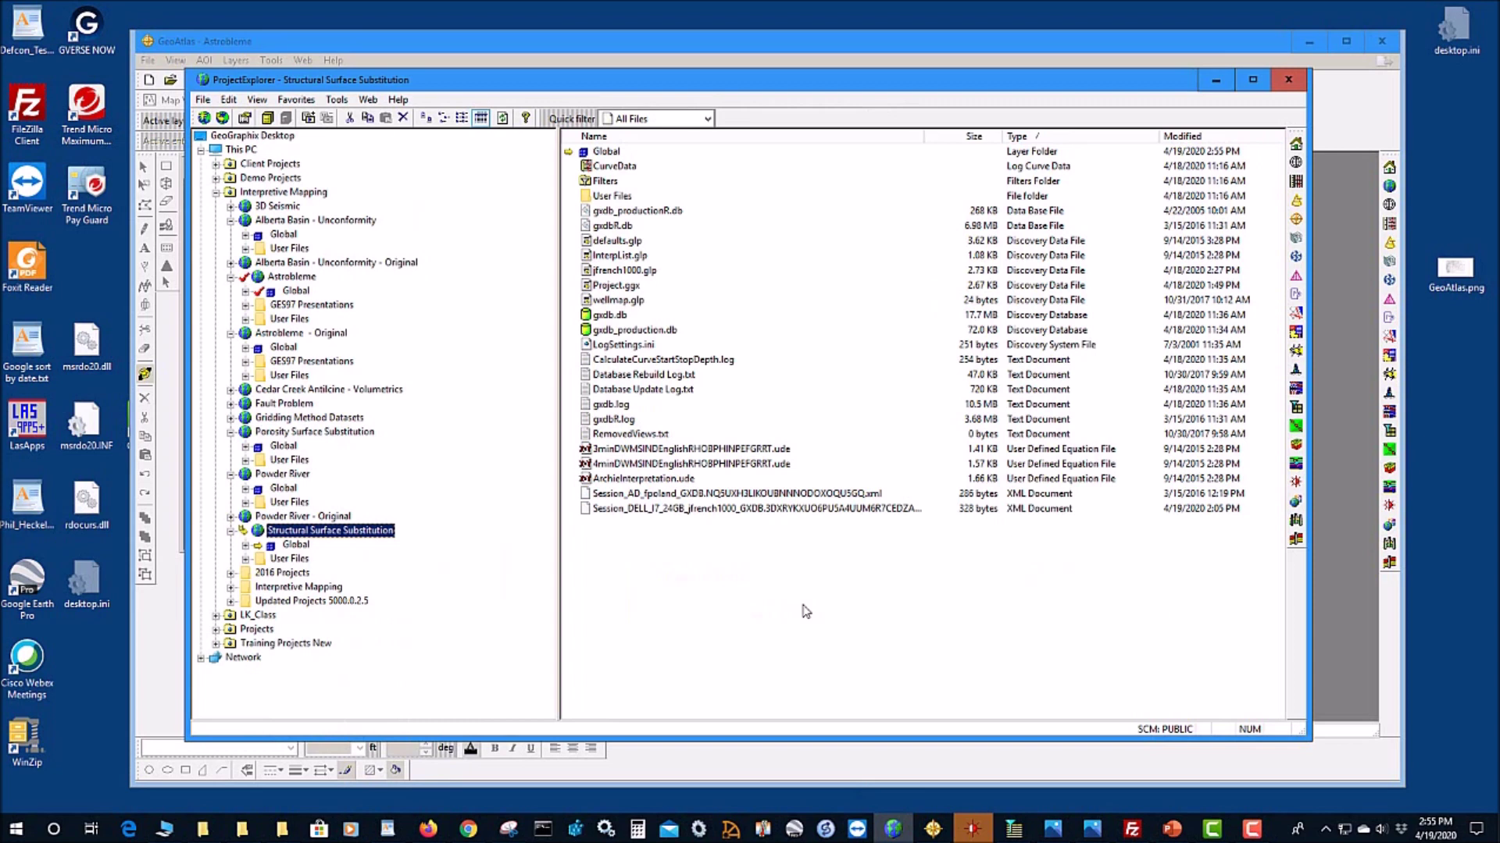
click(1343, 121)
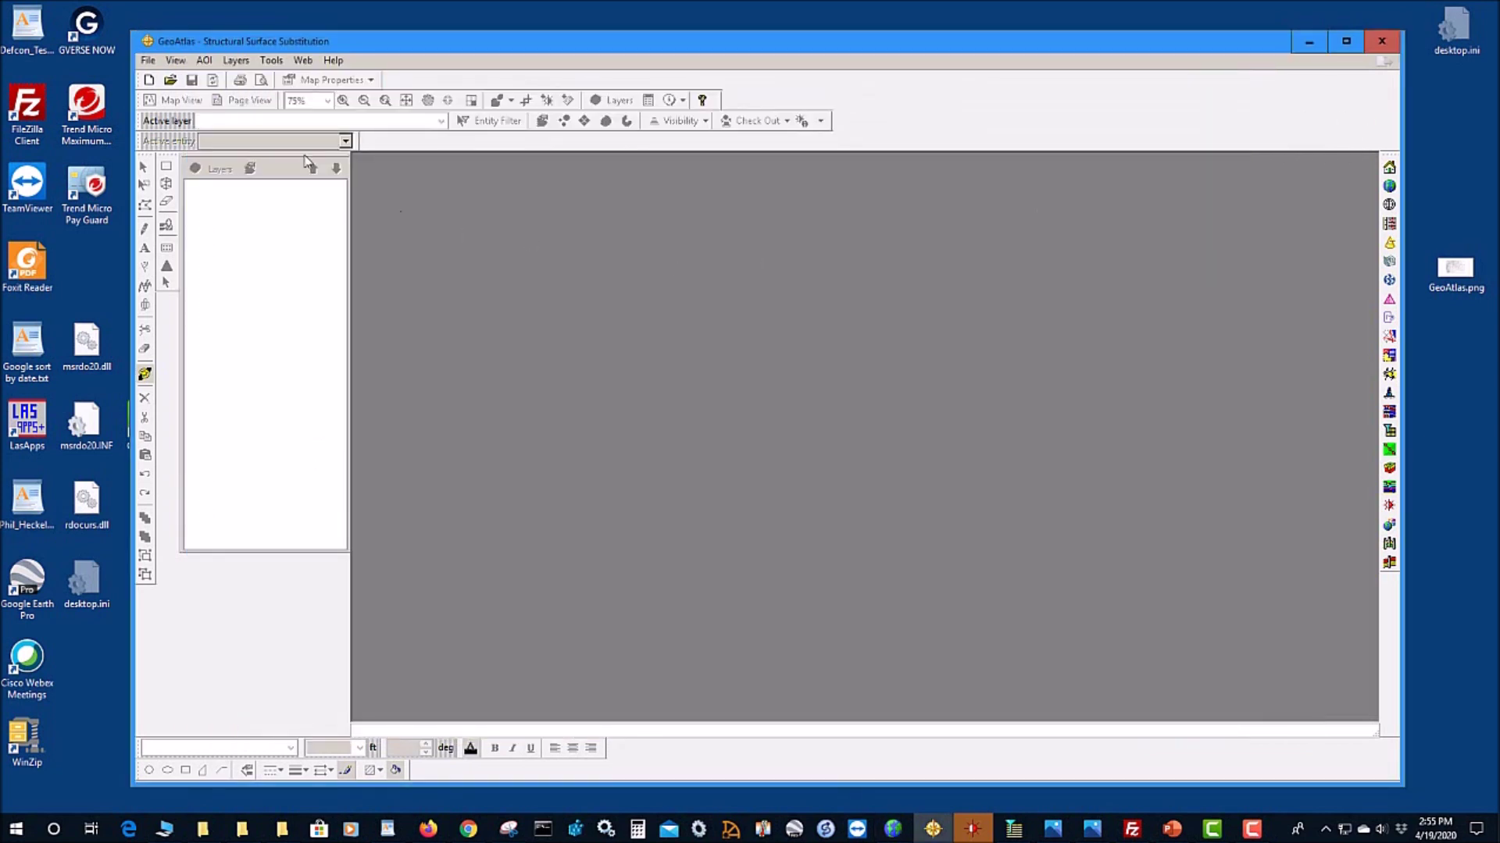
Step: Create a new map containing the TOP SUBSEA GGLM layer, cropped to the project
click(149, 80)
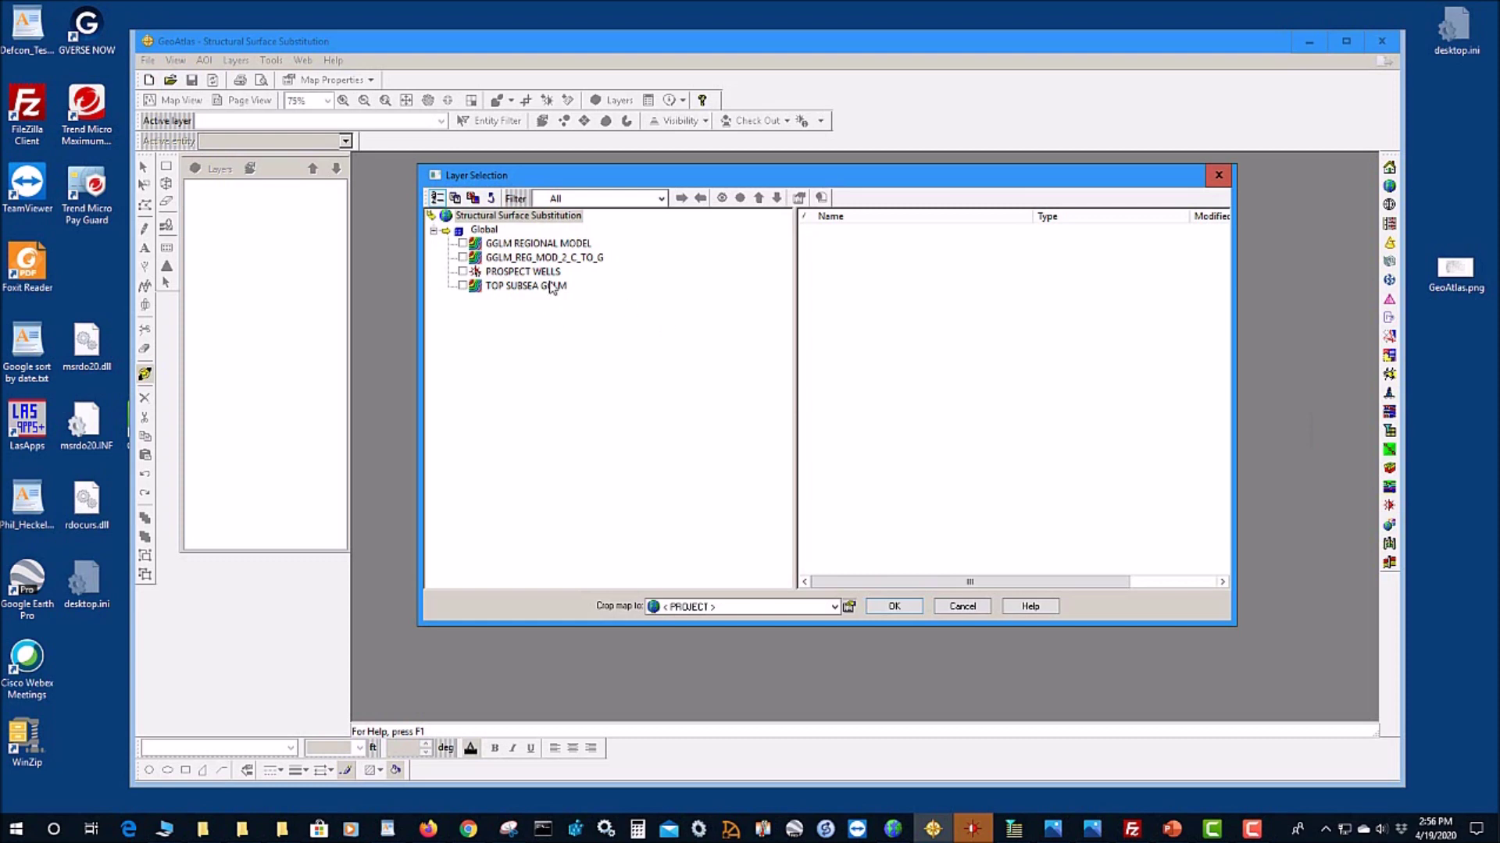
click(463, 286)
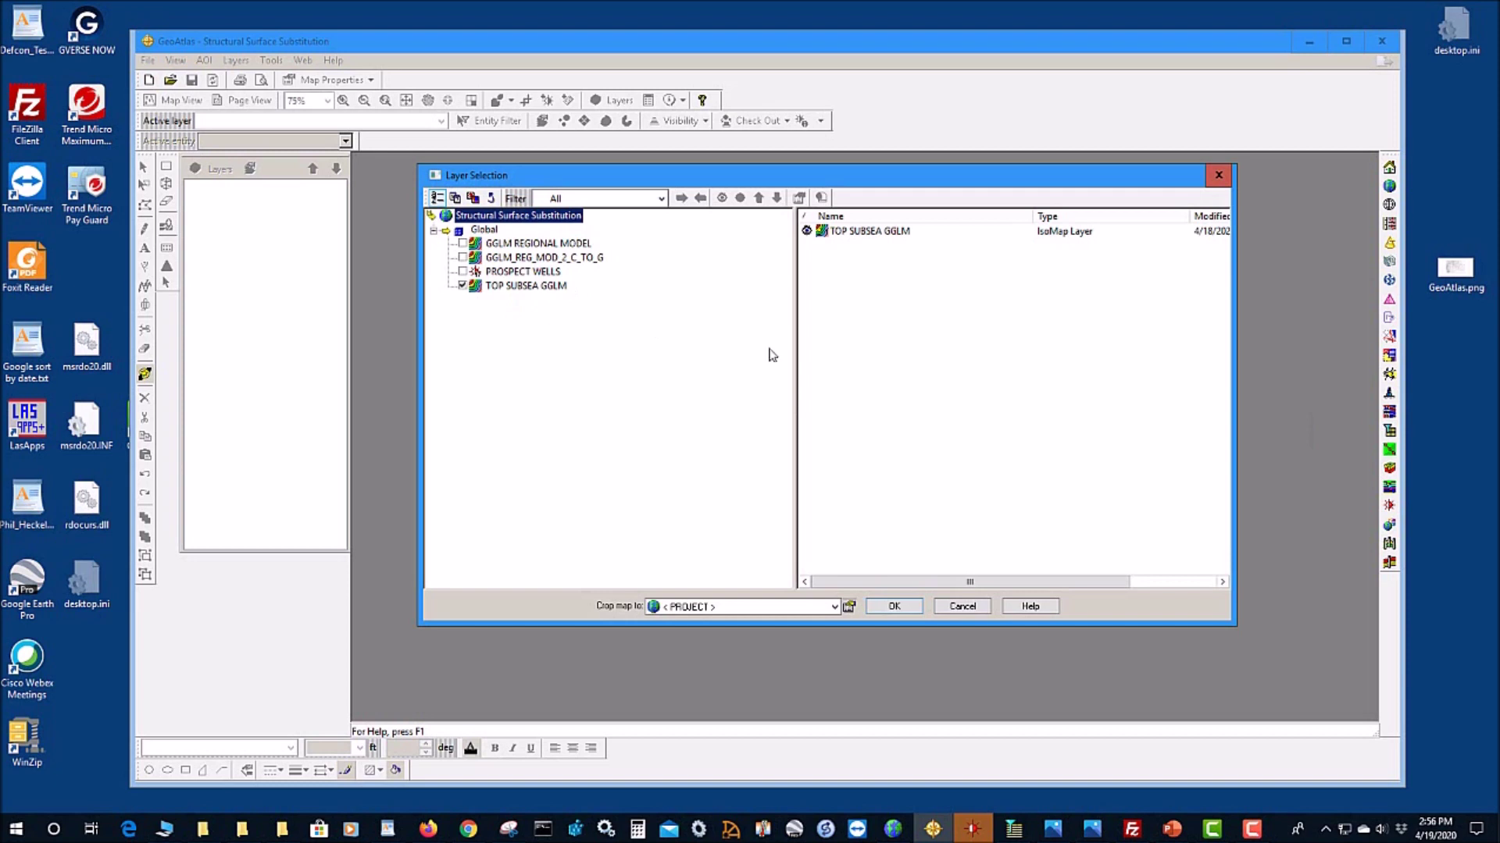
click(894, 607)
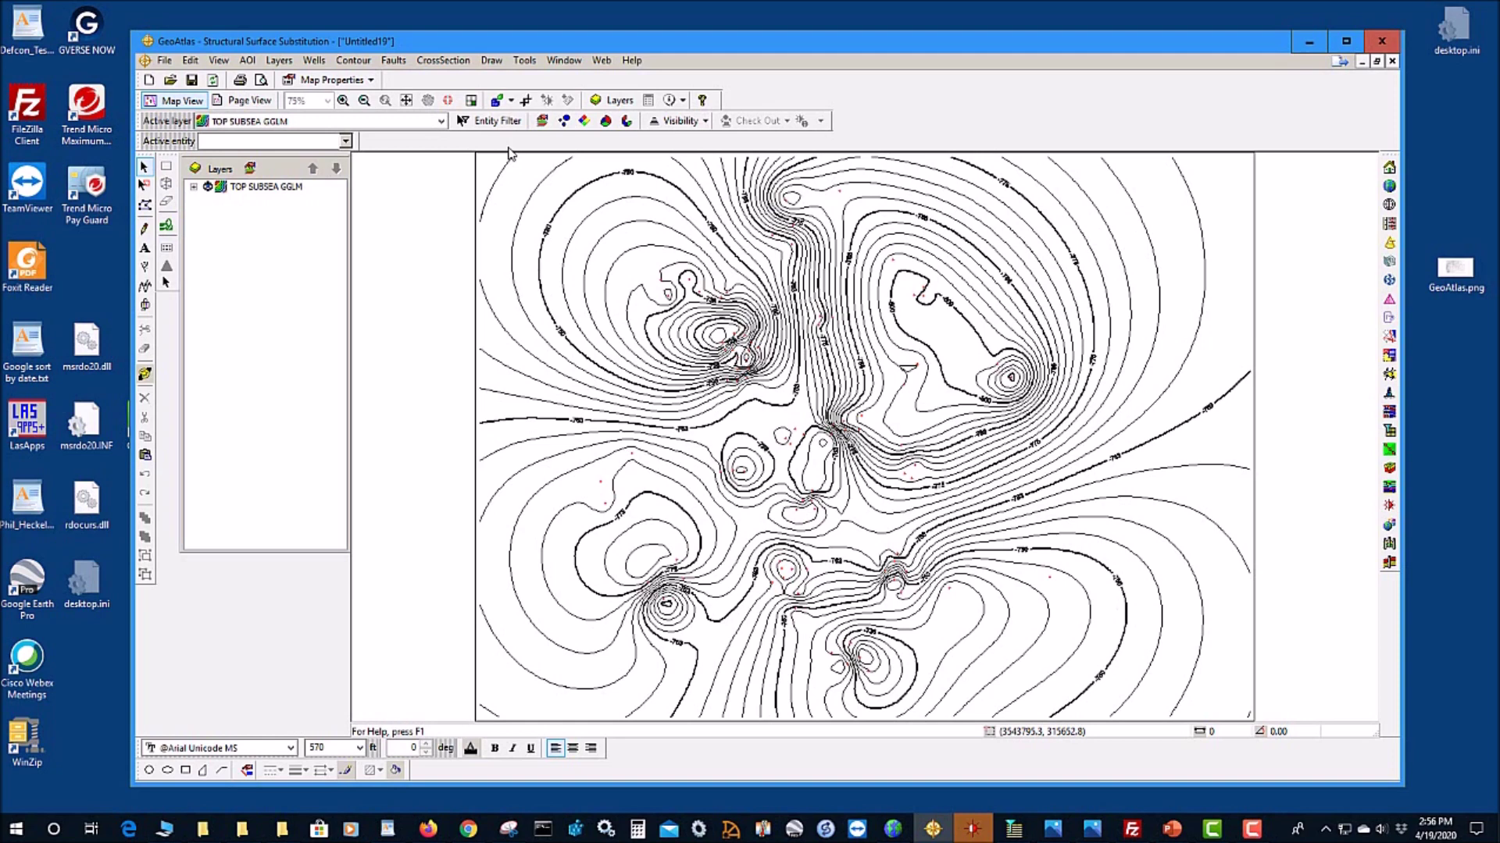
Step: Check the TOP SUBSEA GGLM layer's entity filter and select all of its data points to examine their distribution
click(489, 120)
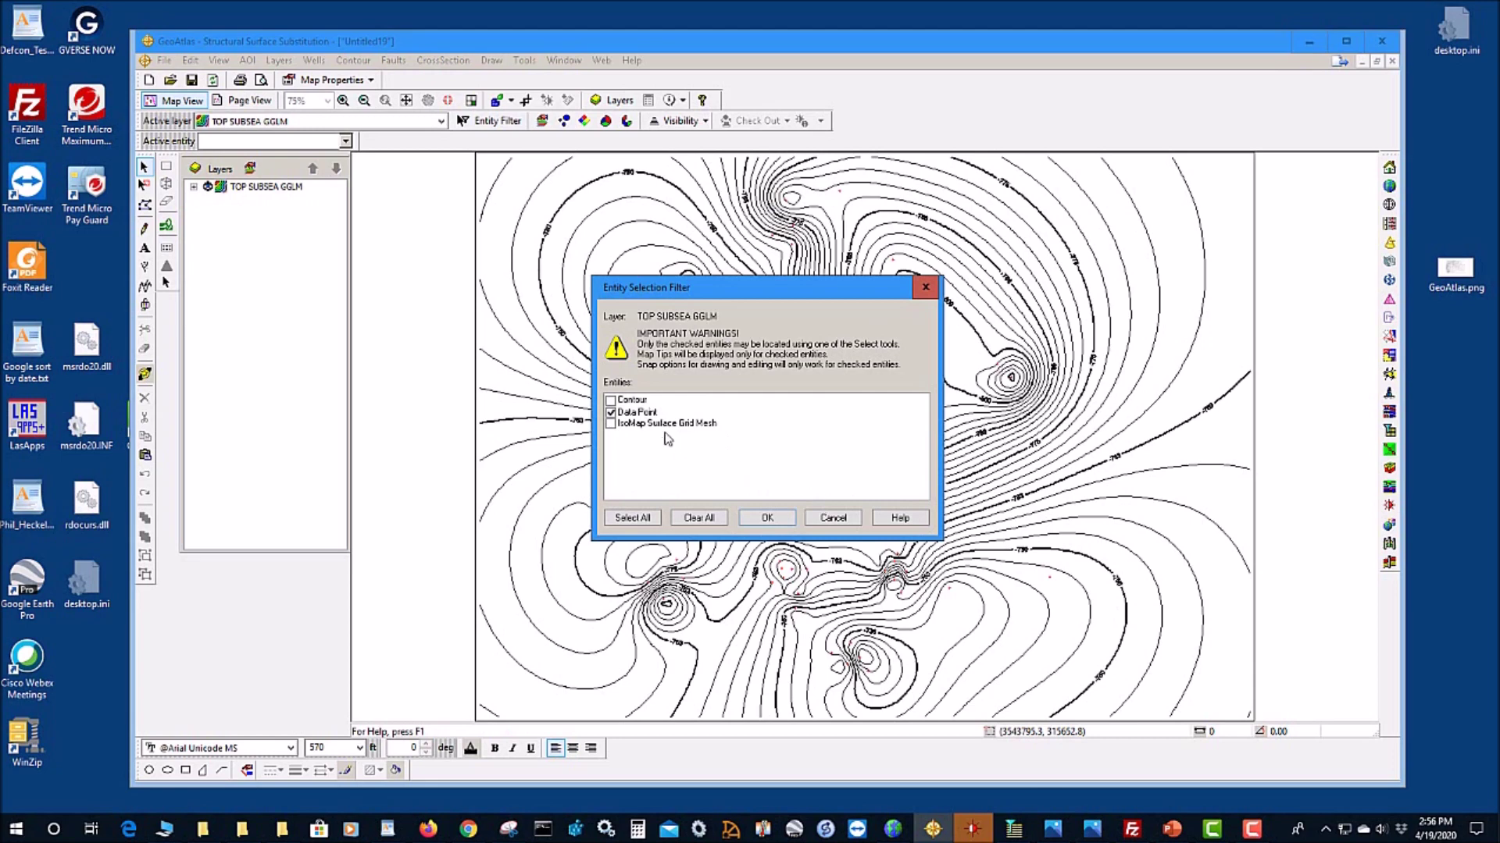
click(832, 518)
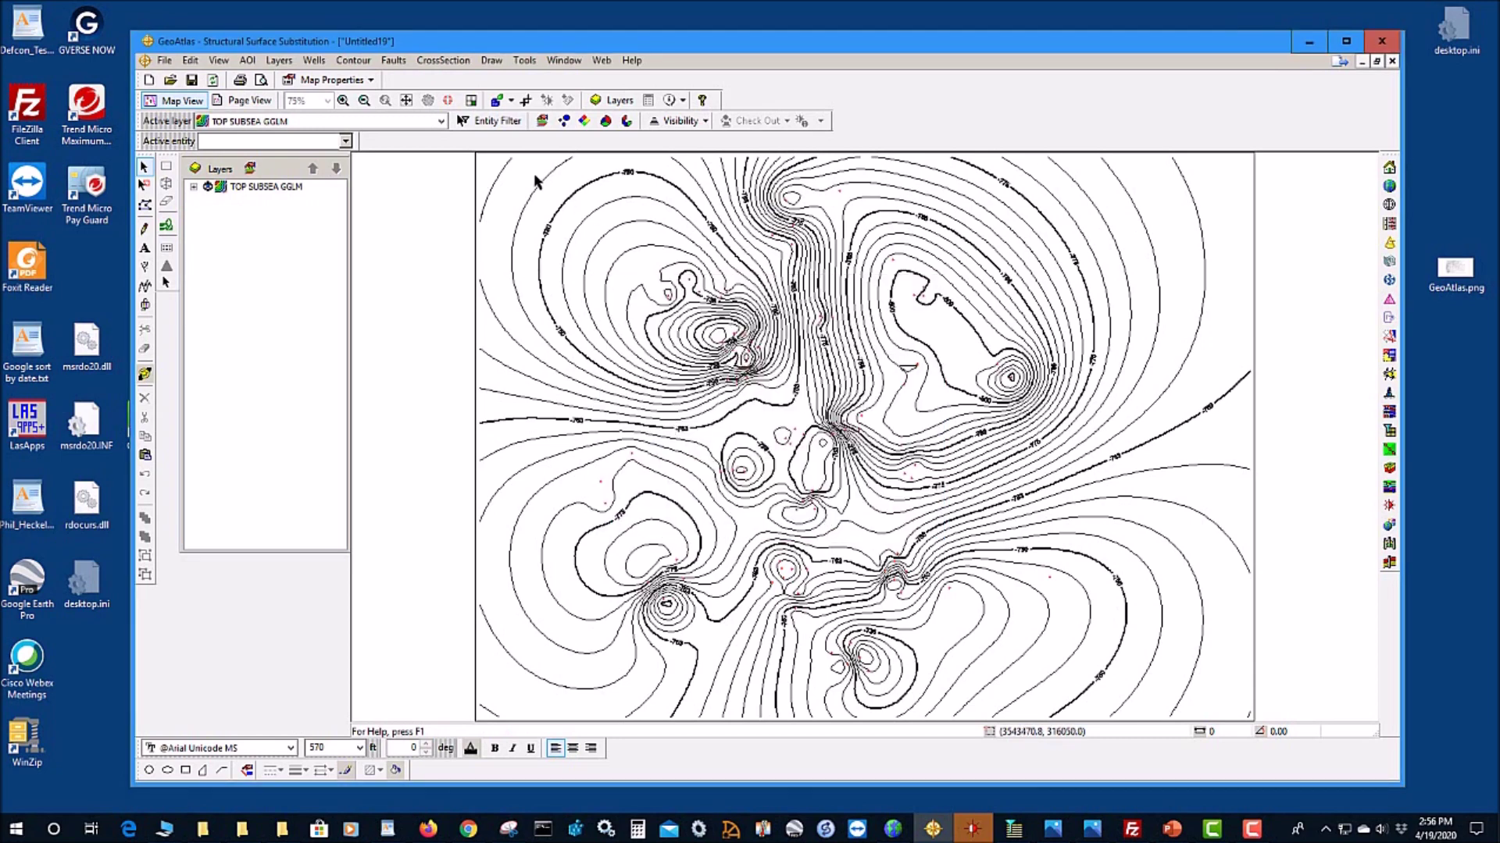
drag(1203, 676, 1223, 703)
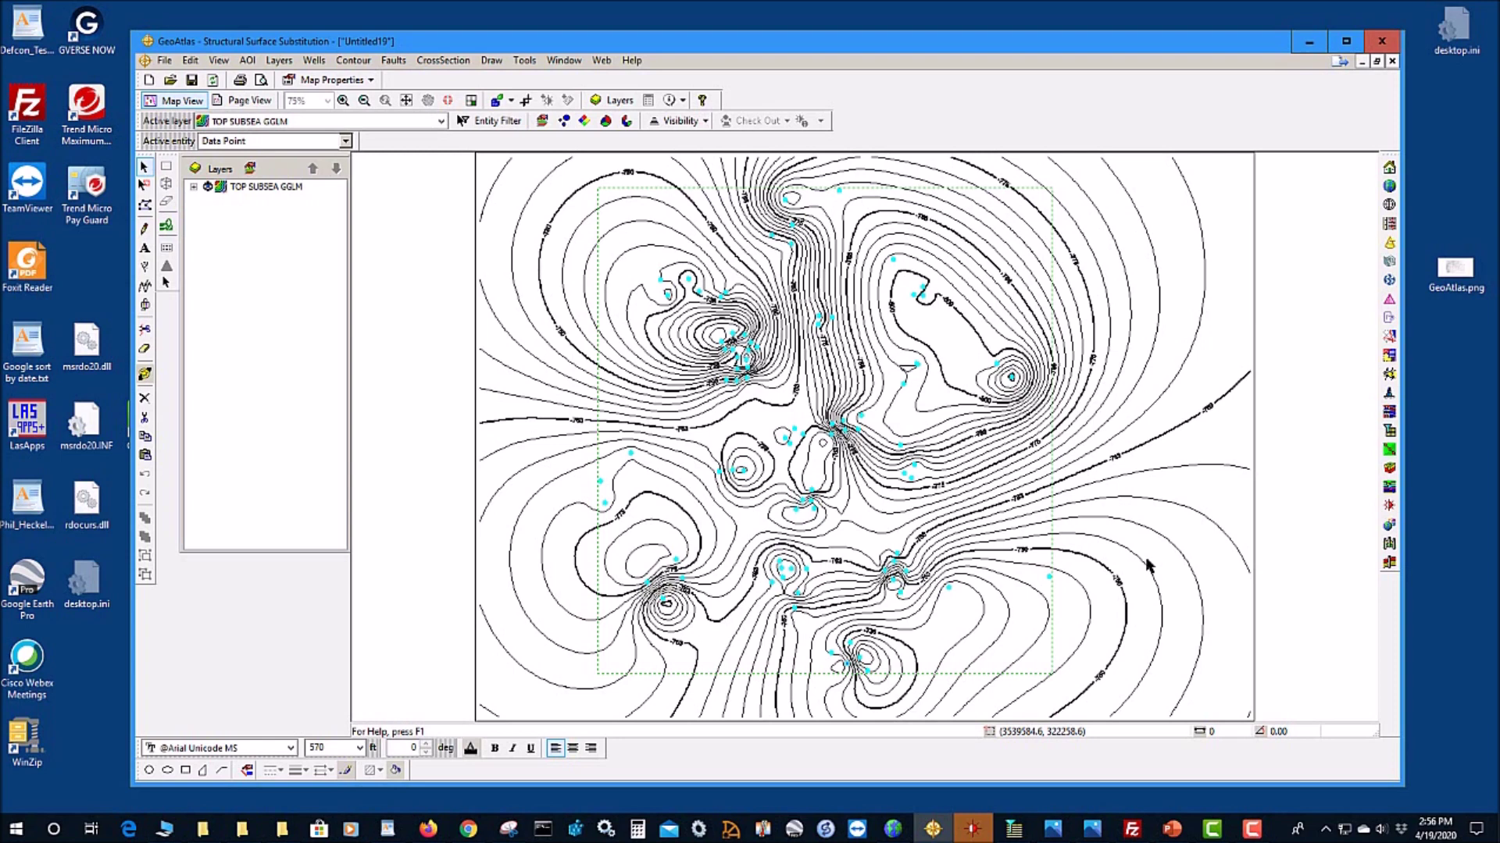
Step: Create another new map containing only the GGLM REGIONAL MODEL layer, cropped to the project
click(1149, 352)
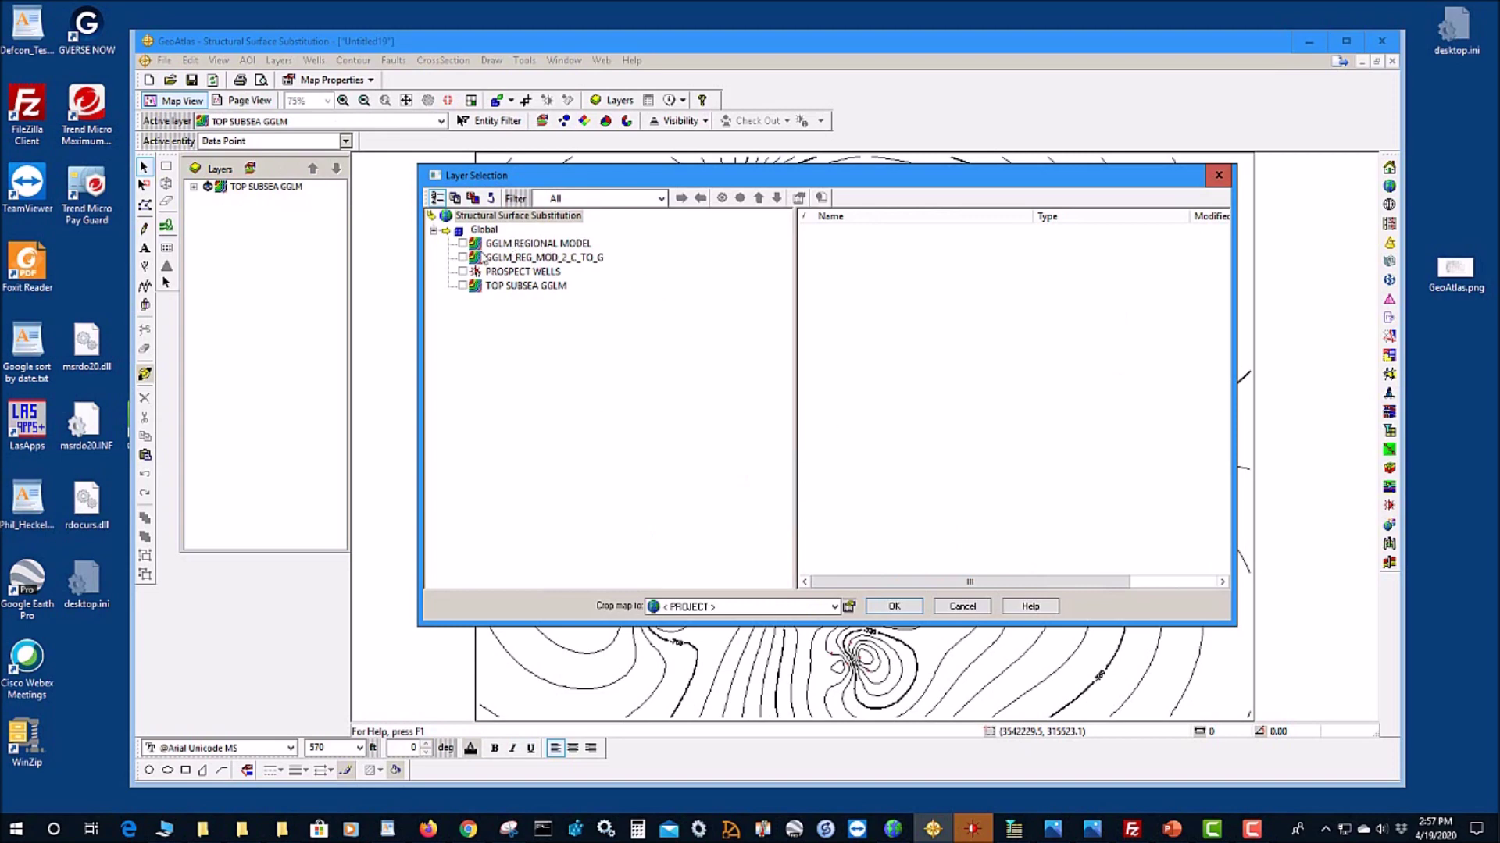
click(462, 244)
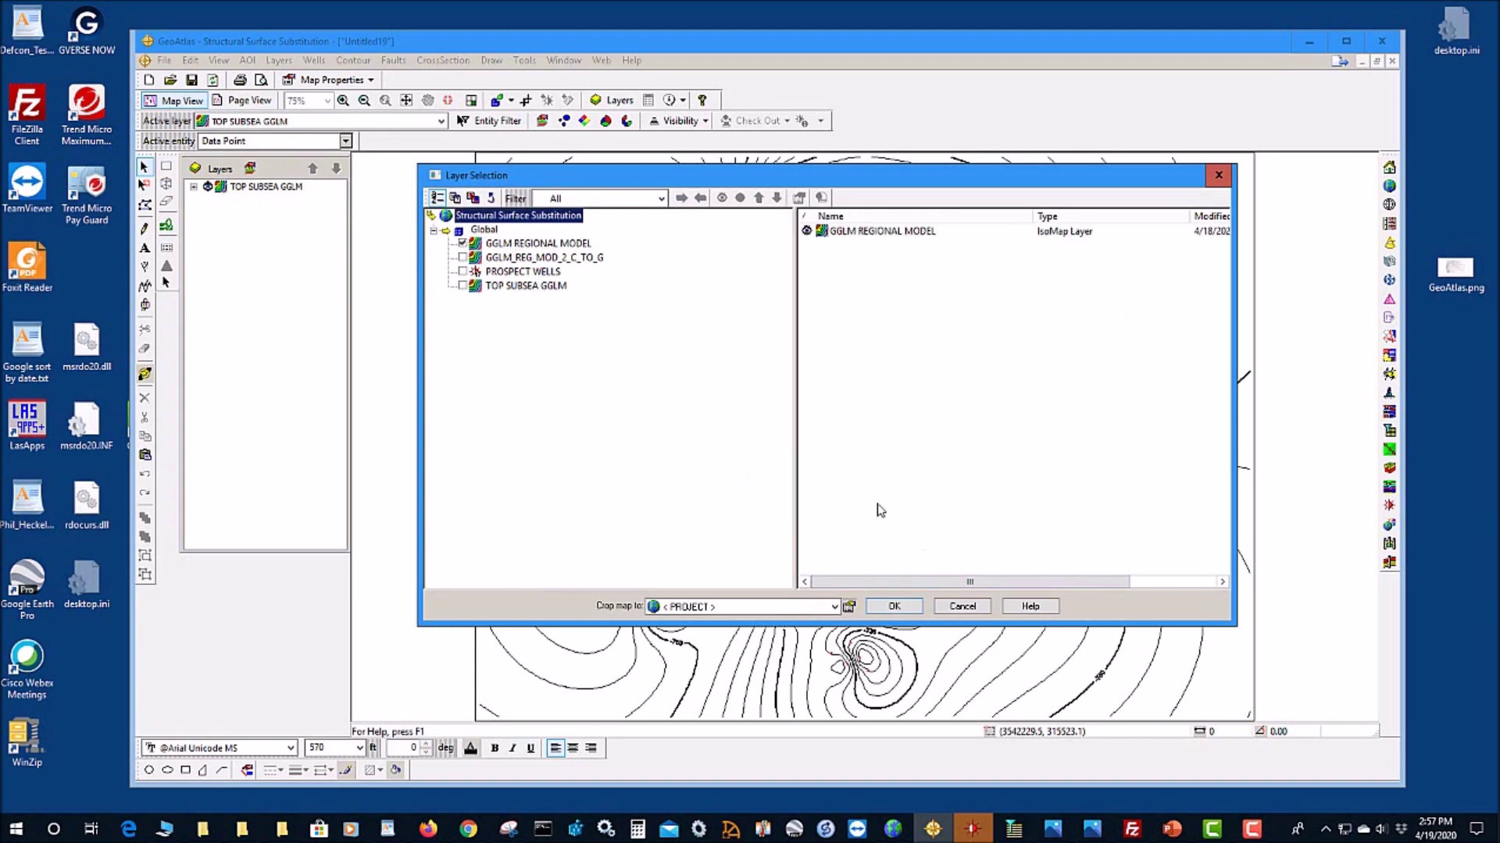
click(893, 606)
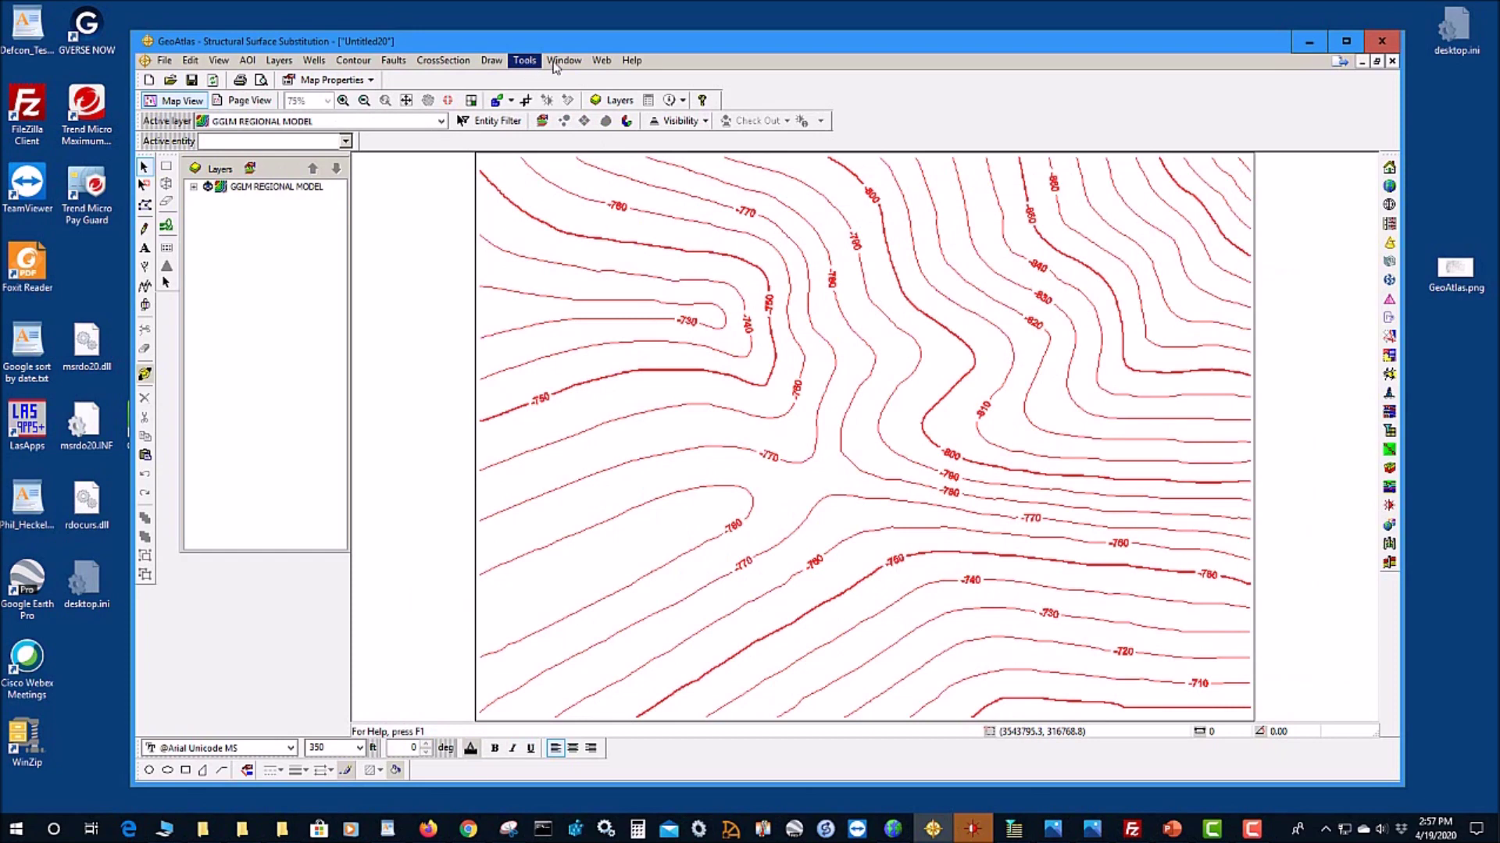
Step: Tile the two maps side by side and include contours in the TOP SUBSEA GGLM layer's entity selection filter
click(563, 61)
click(594, 114)
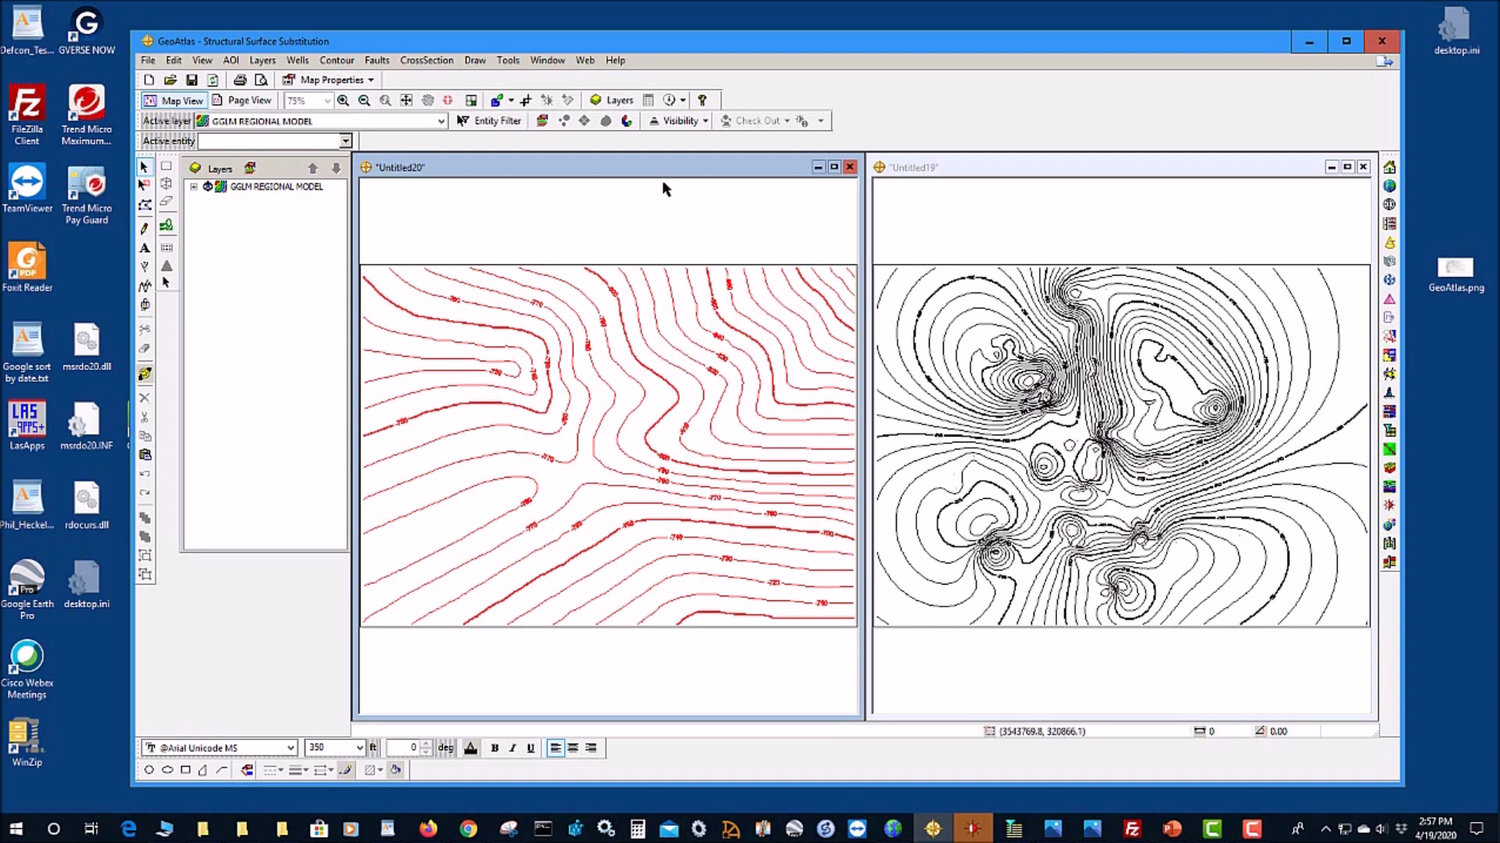
click(1046, 167)
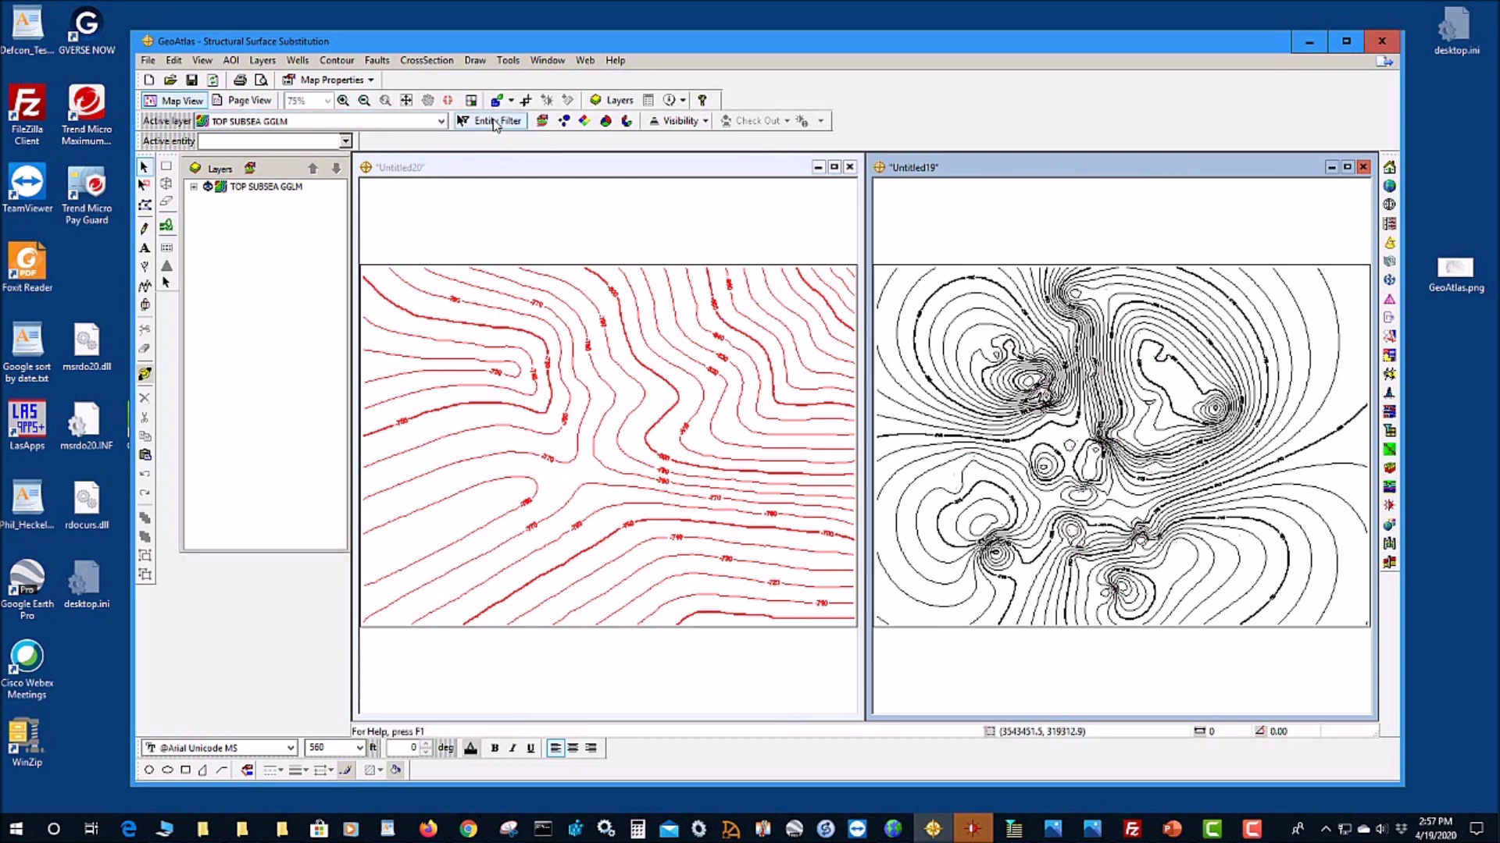
click(488, 121)
click(639, 404)
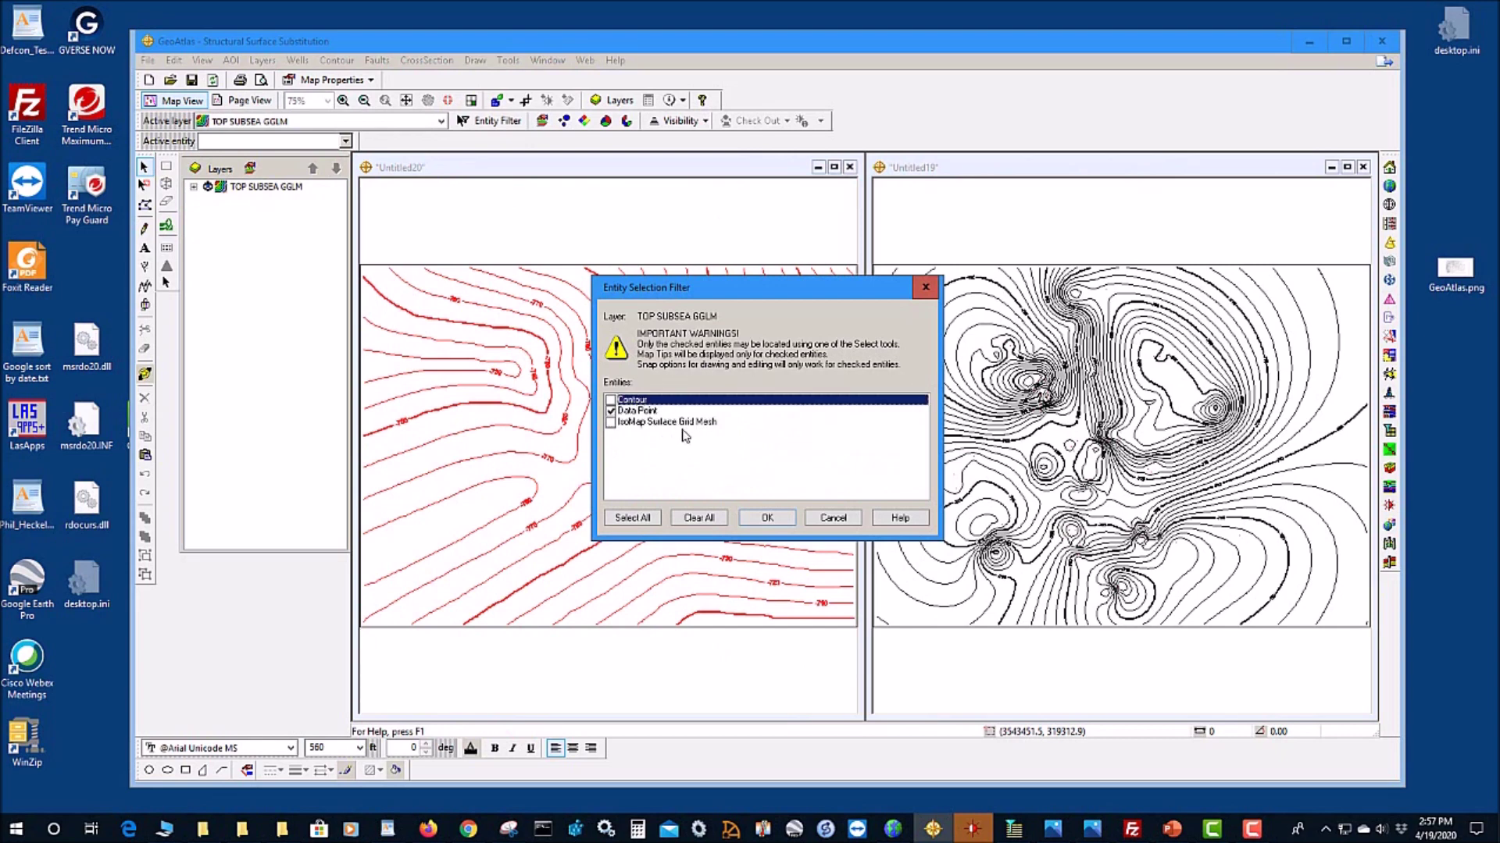
click(610, 400)
click(767, 518)
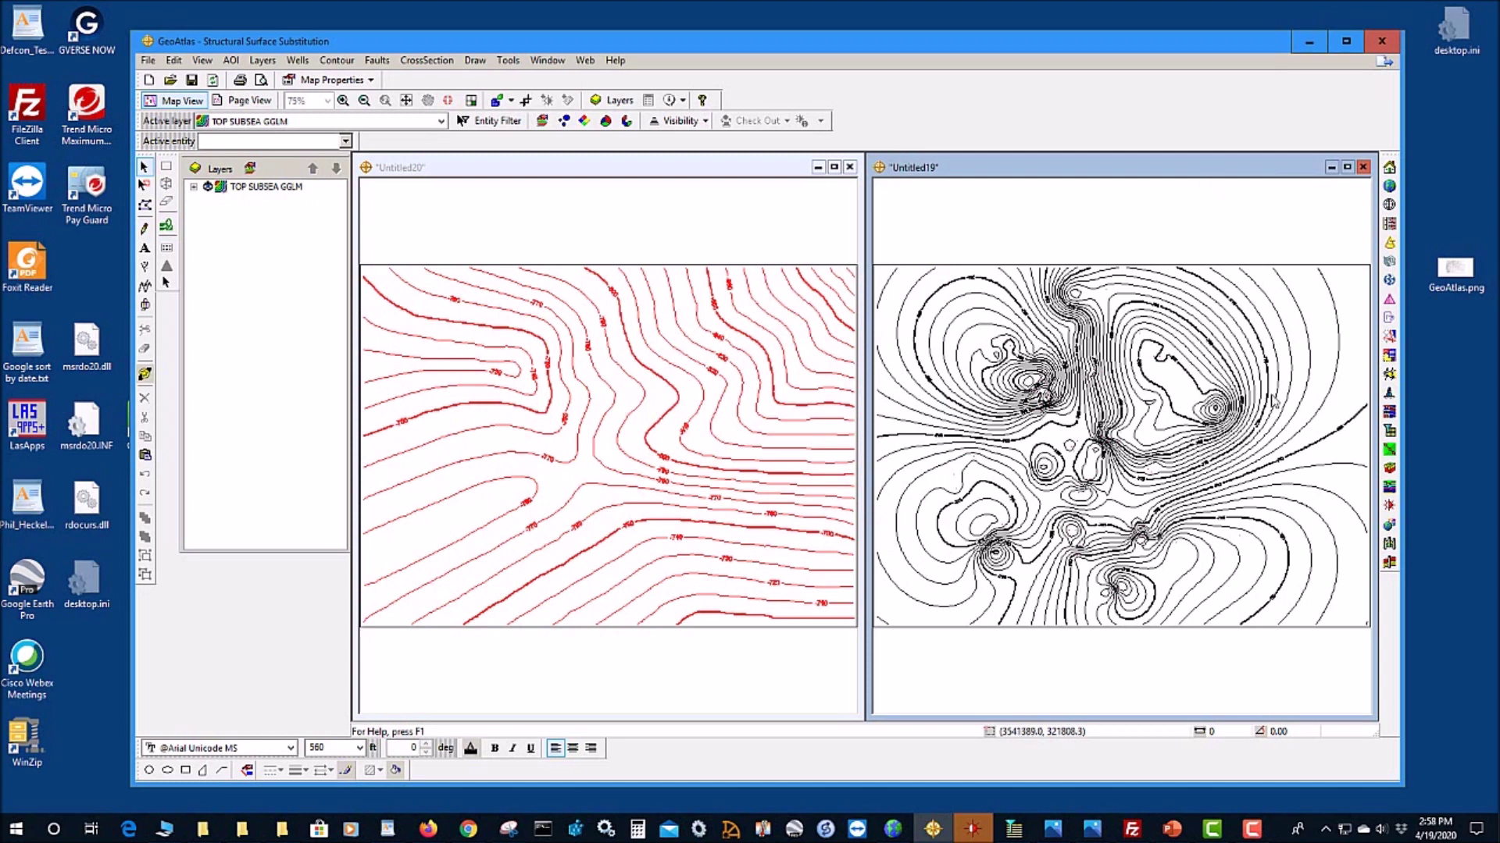
Step: Compare contour values on the TOP SUBSEA GGLM and GGLM REGIONAL MODEL maps, checking the regional layer's entity filter
mouse_move(1263, 353)
mouse_move(1337, 321)
mouse_move(1184, 430)
click(742, 230)
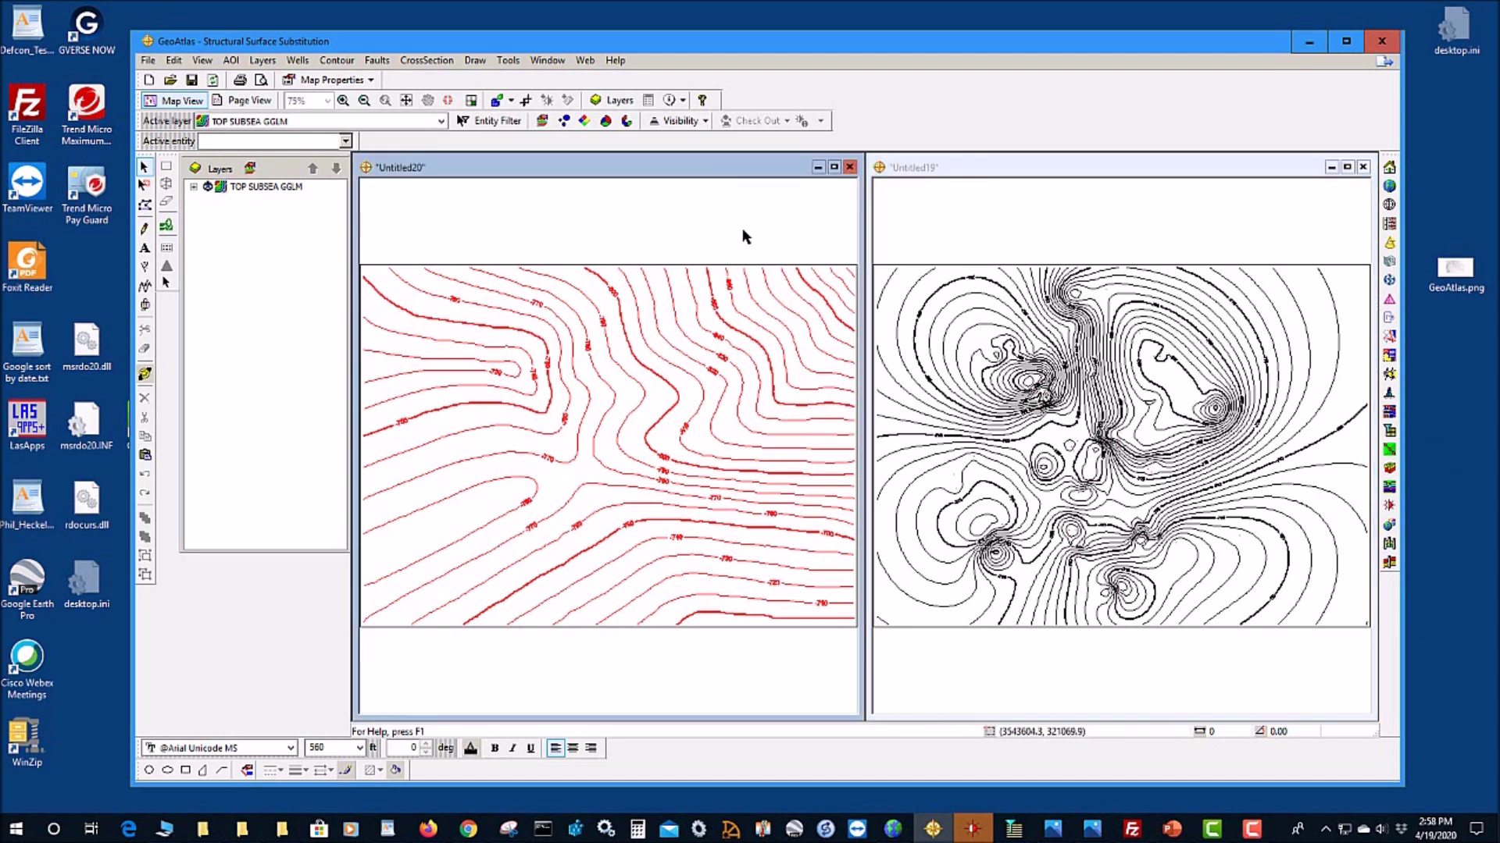
click(481, 121)
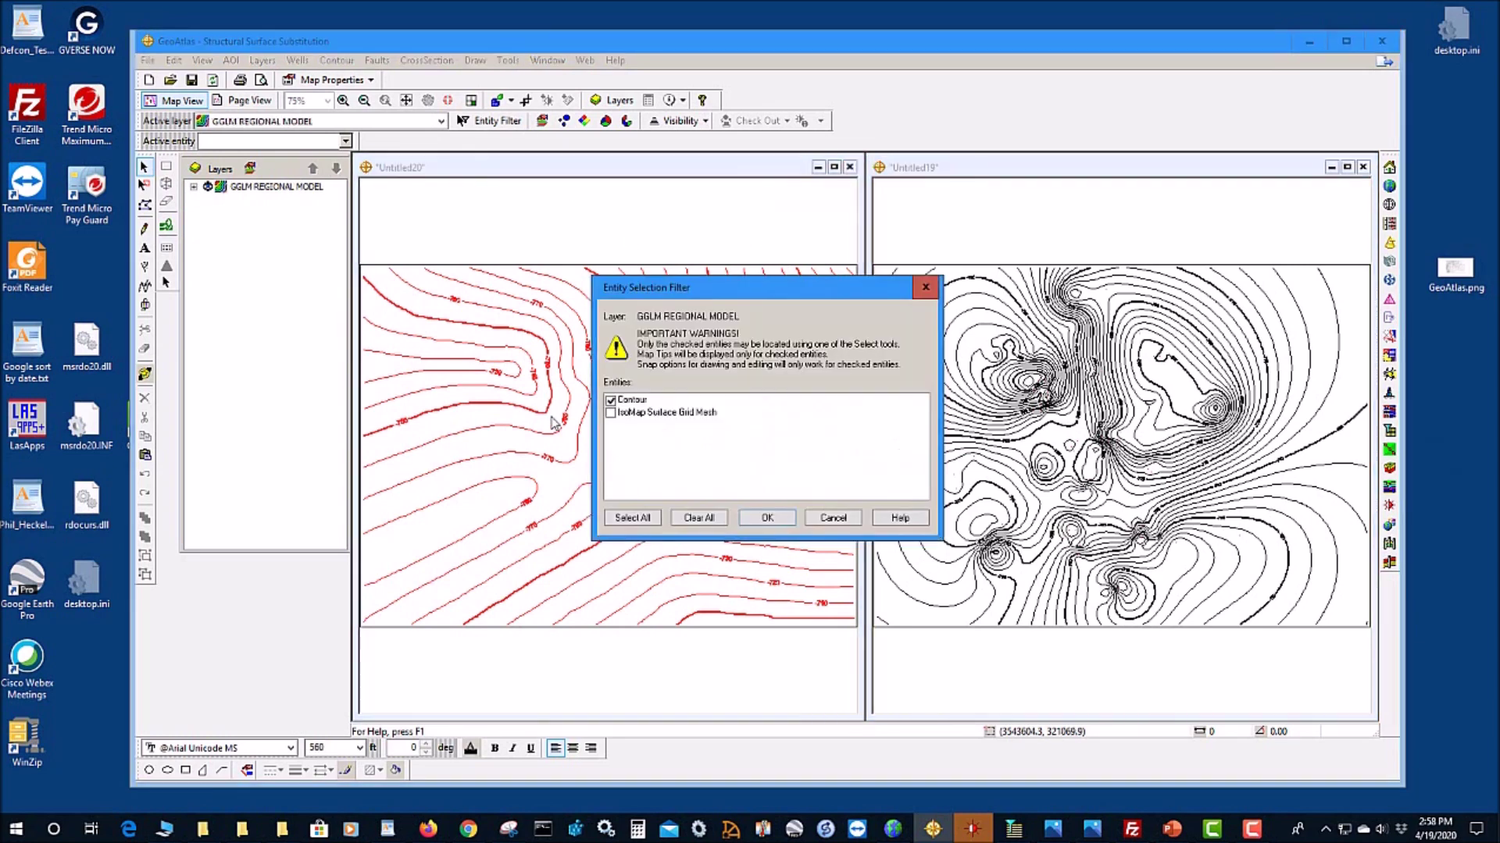
click(823, 521)
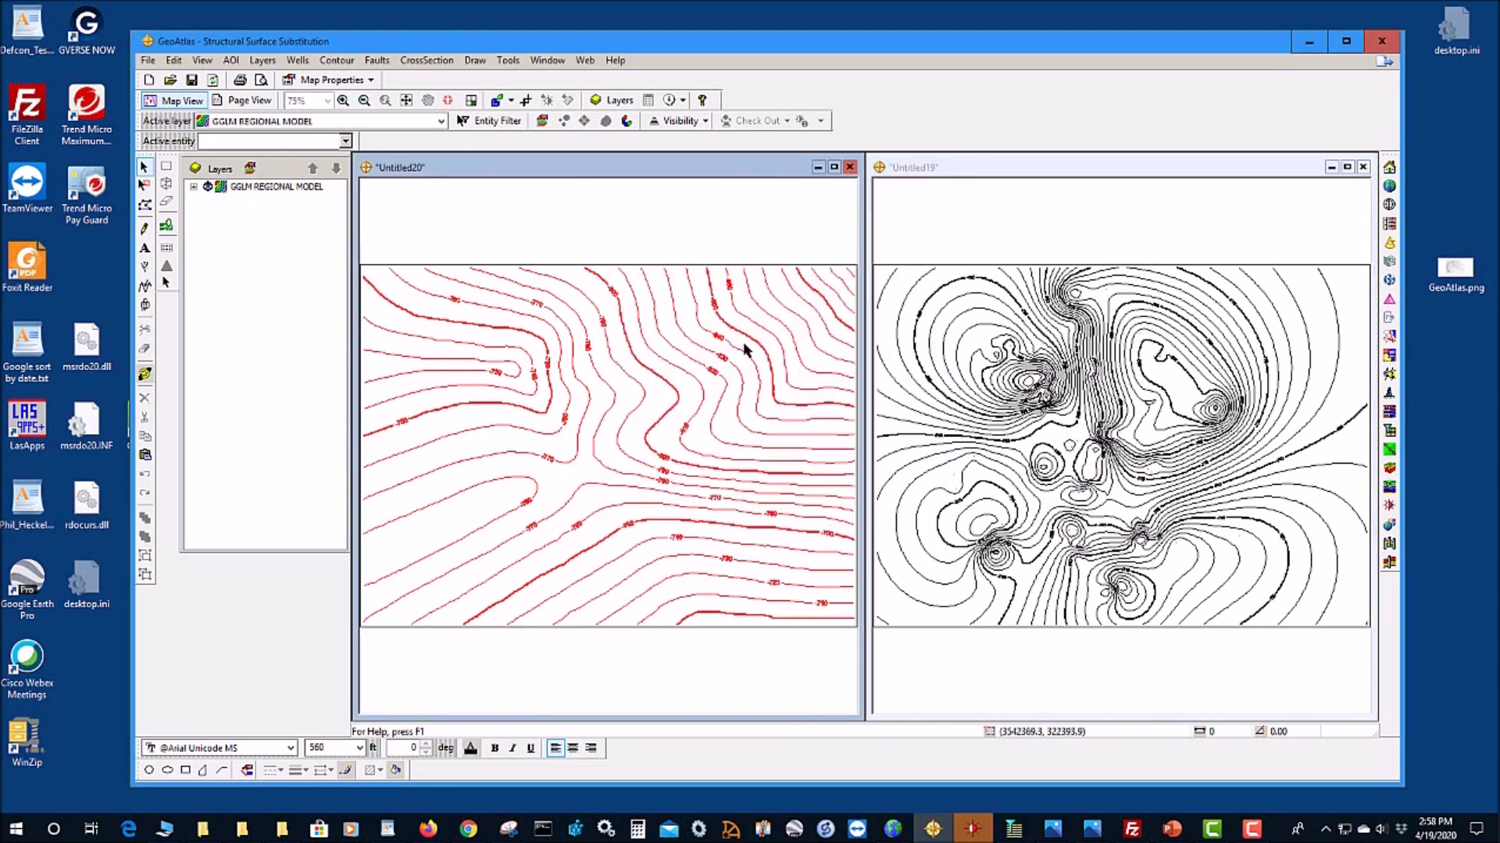
mouse_move(720, 340)
mouse_move(690, 493)
click(1208, 172)
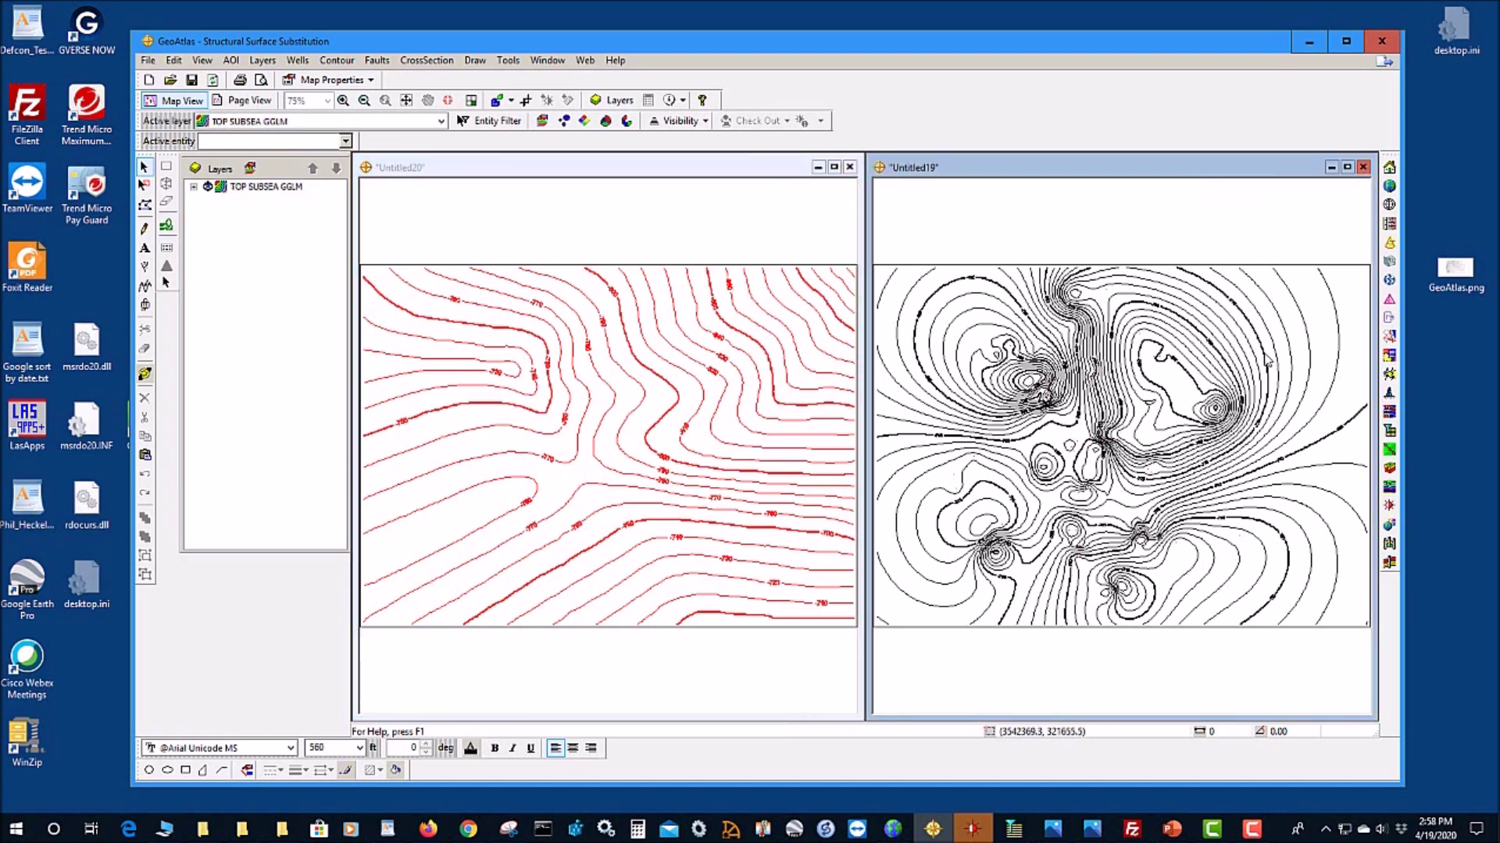
mouse_move(1267, 361)
Step: Start building an IsoMap surface in the regional model map and name the layer "GGLM Subsea with SS (ROI = 1000)"
click(685, 173)
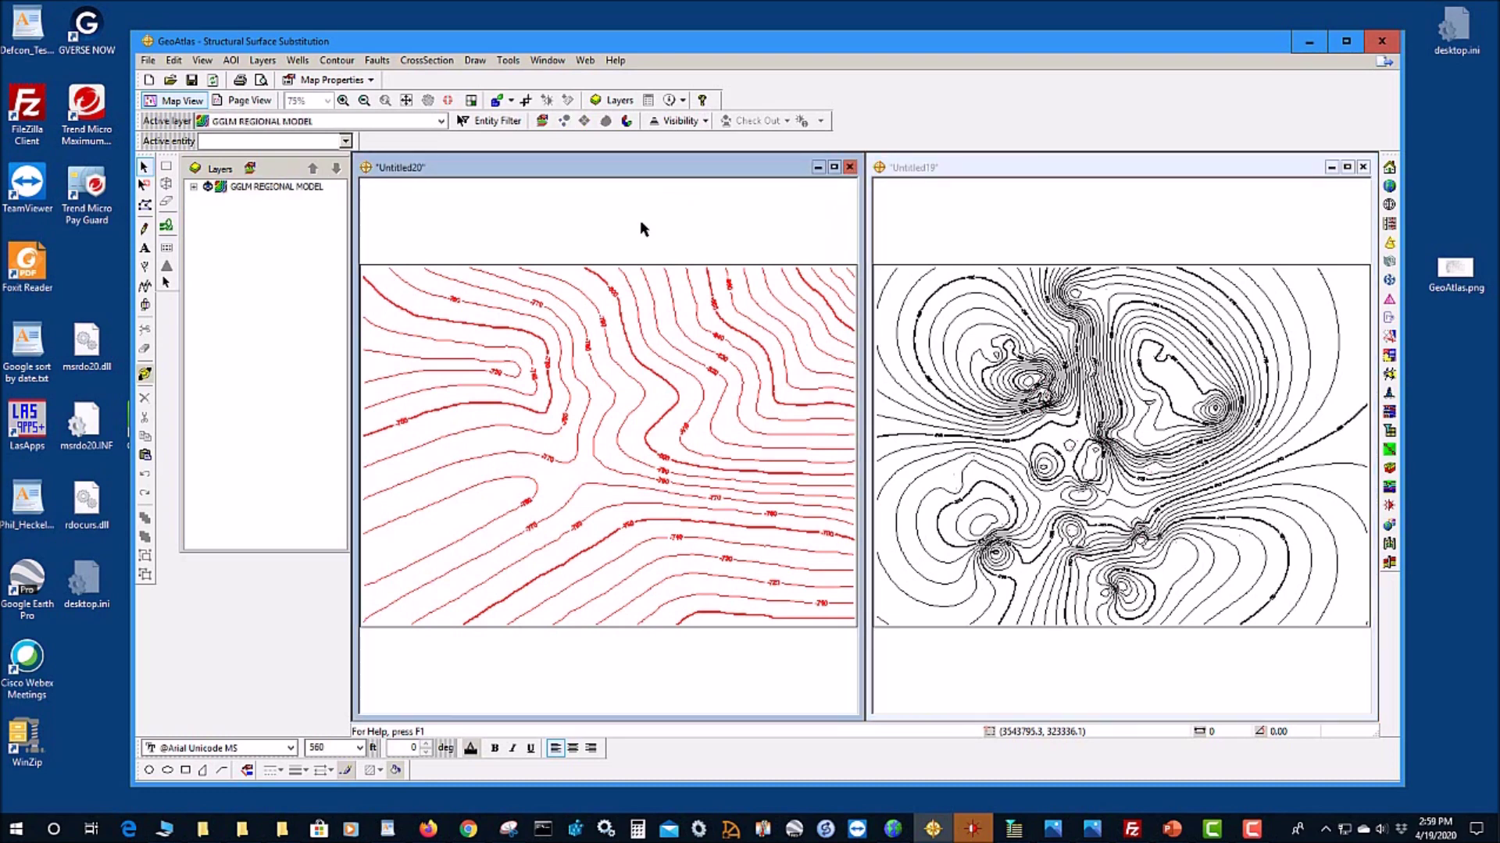
click(336, 61)
click(359, 81)
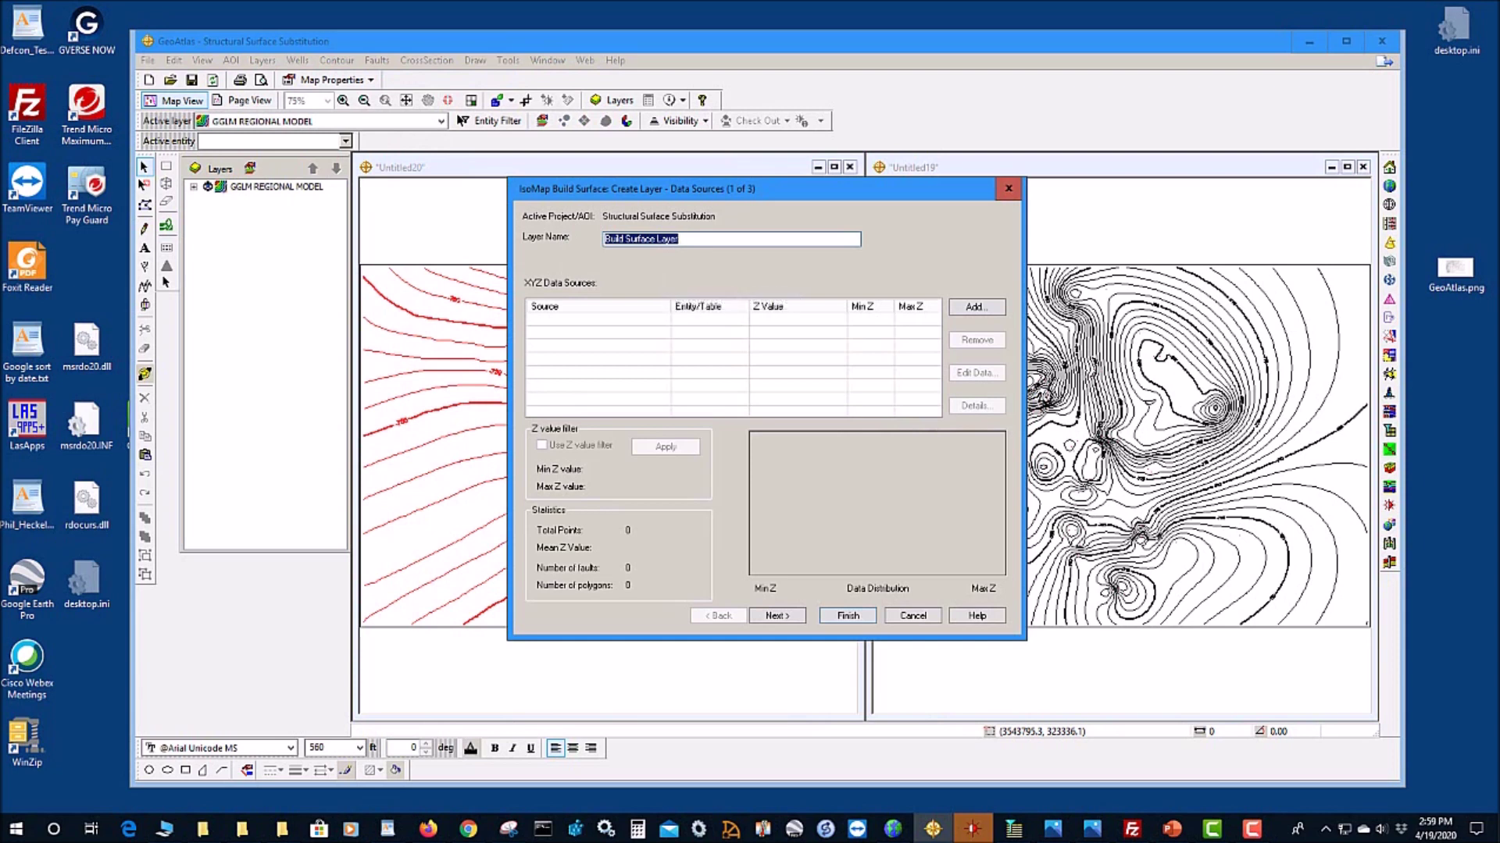
key(alt+Tab)
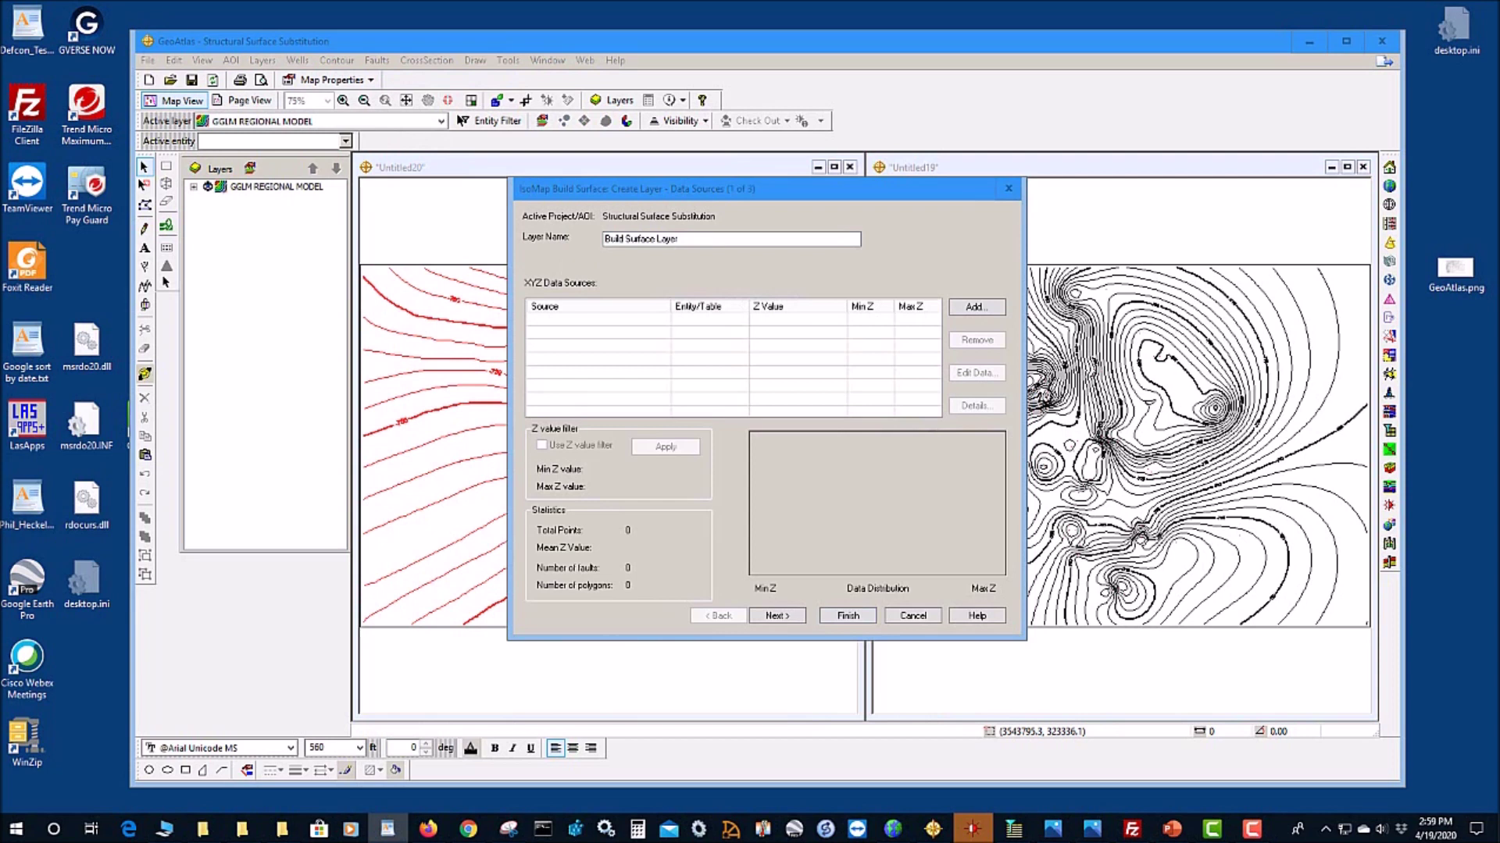
key(alt+Tab)
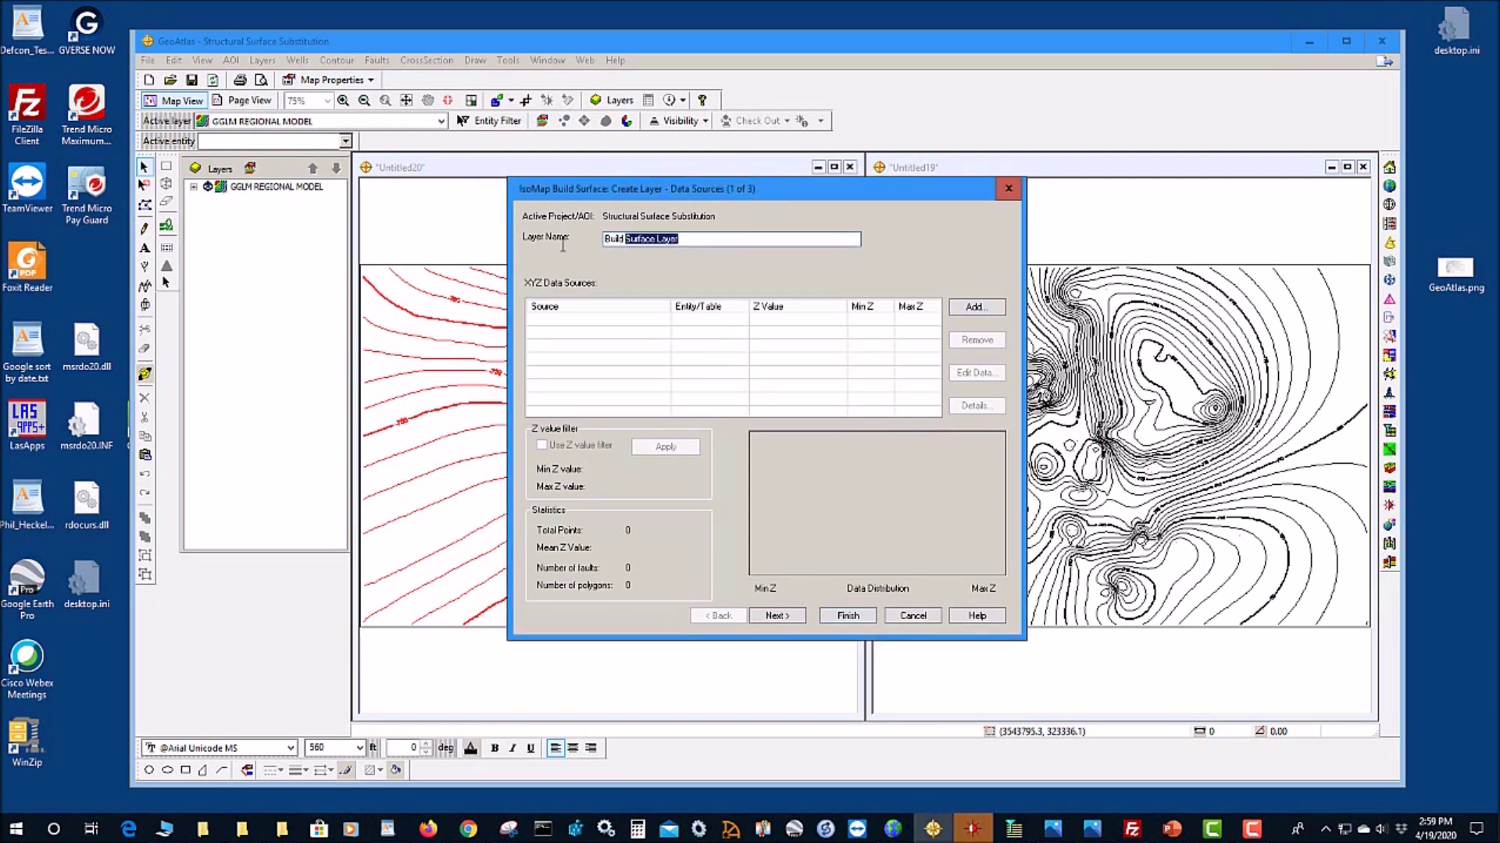
text(GGLM Subsea with SS (ROI = 1000))
Step: Add the data points of the existing TOP SUBSEA GGLM layer as the XYZ data source, using the Z Value field
click(976, 307)
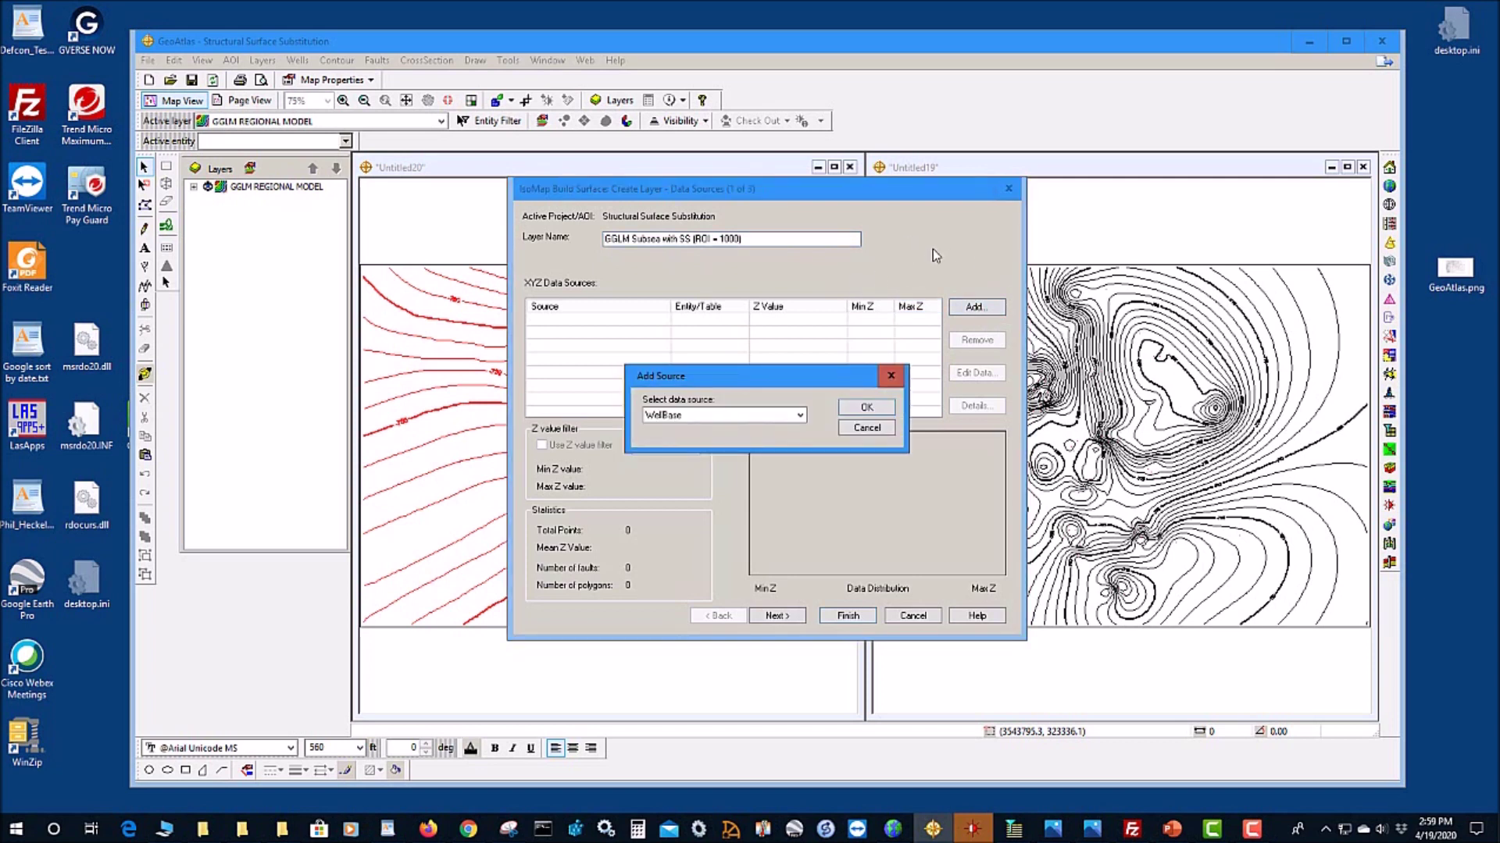
click(797, 420)
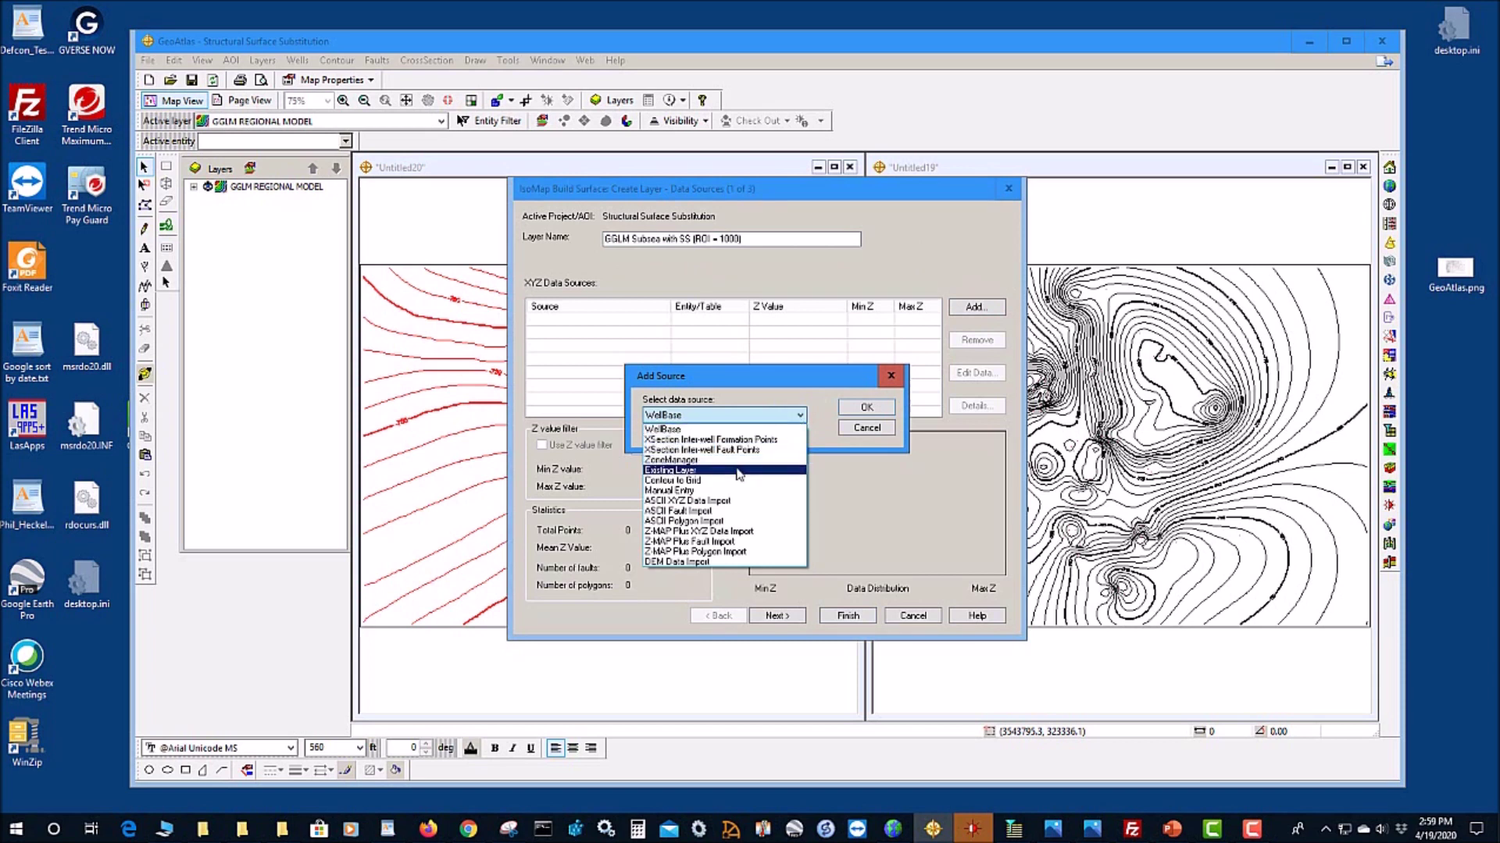
click(738, 471)
click(857, 412)
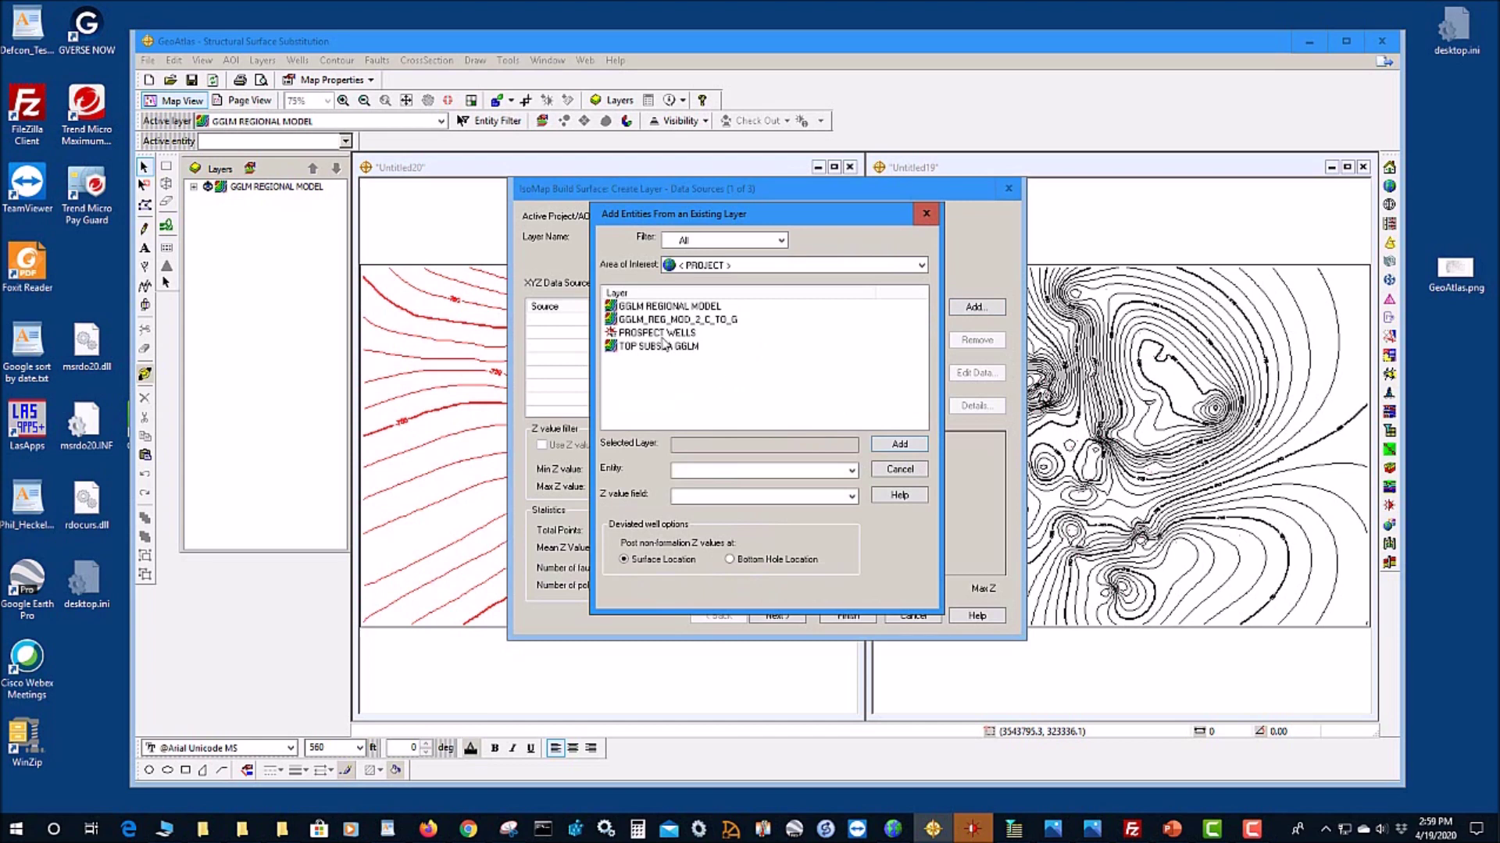
click(662, 346)
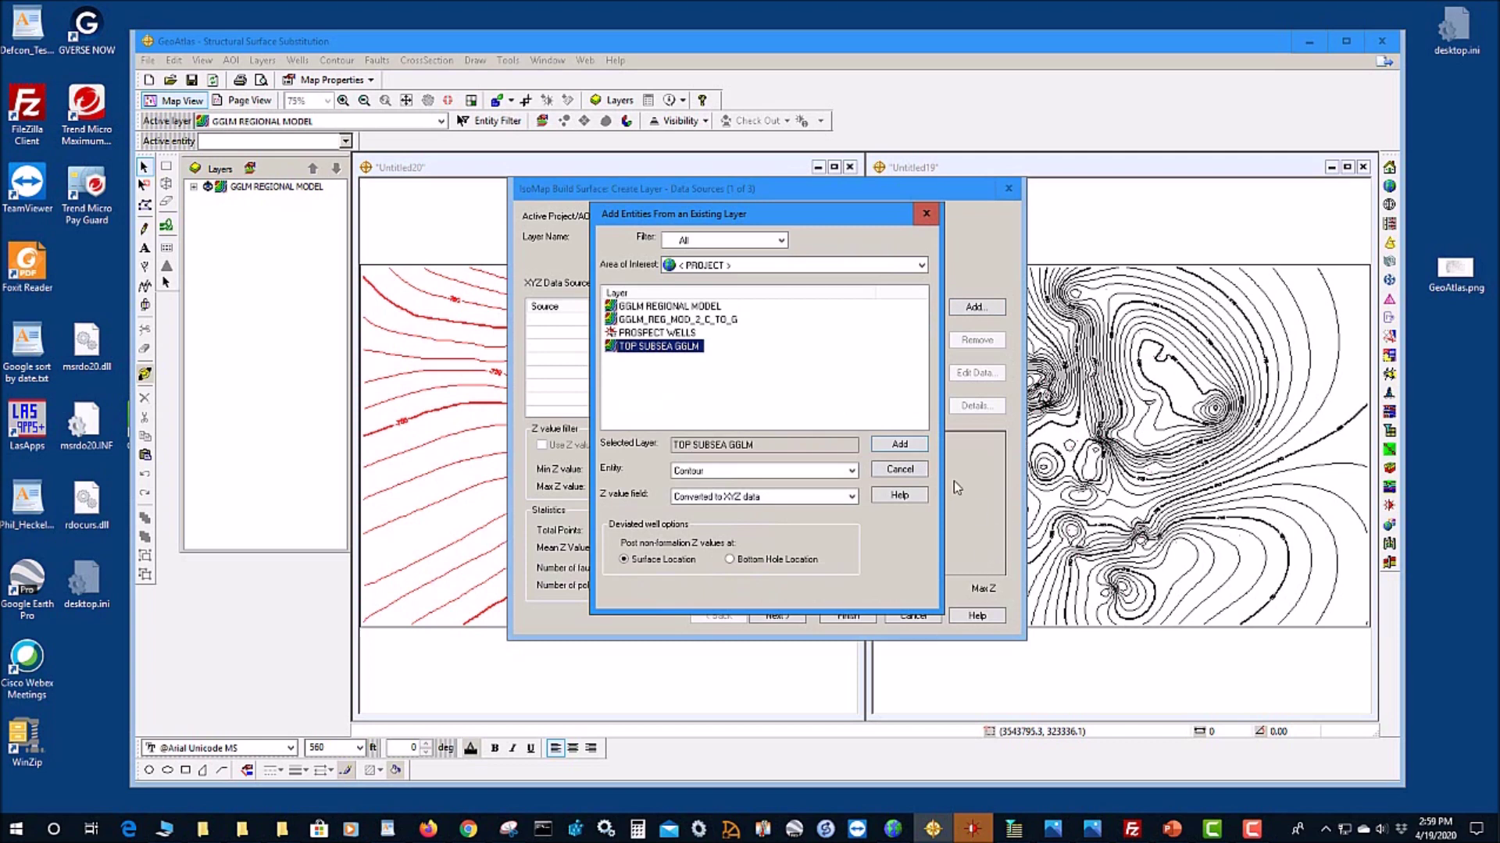
click(852, 473)
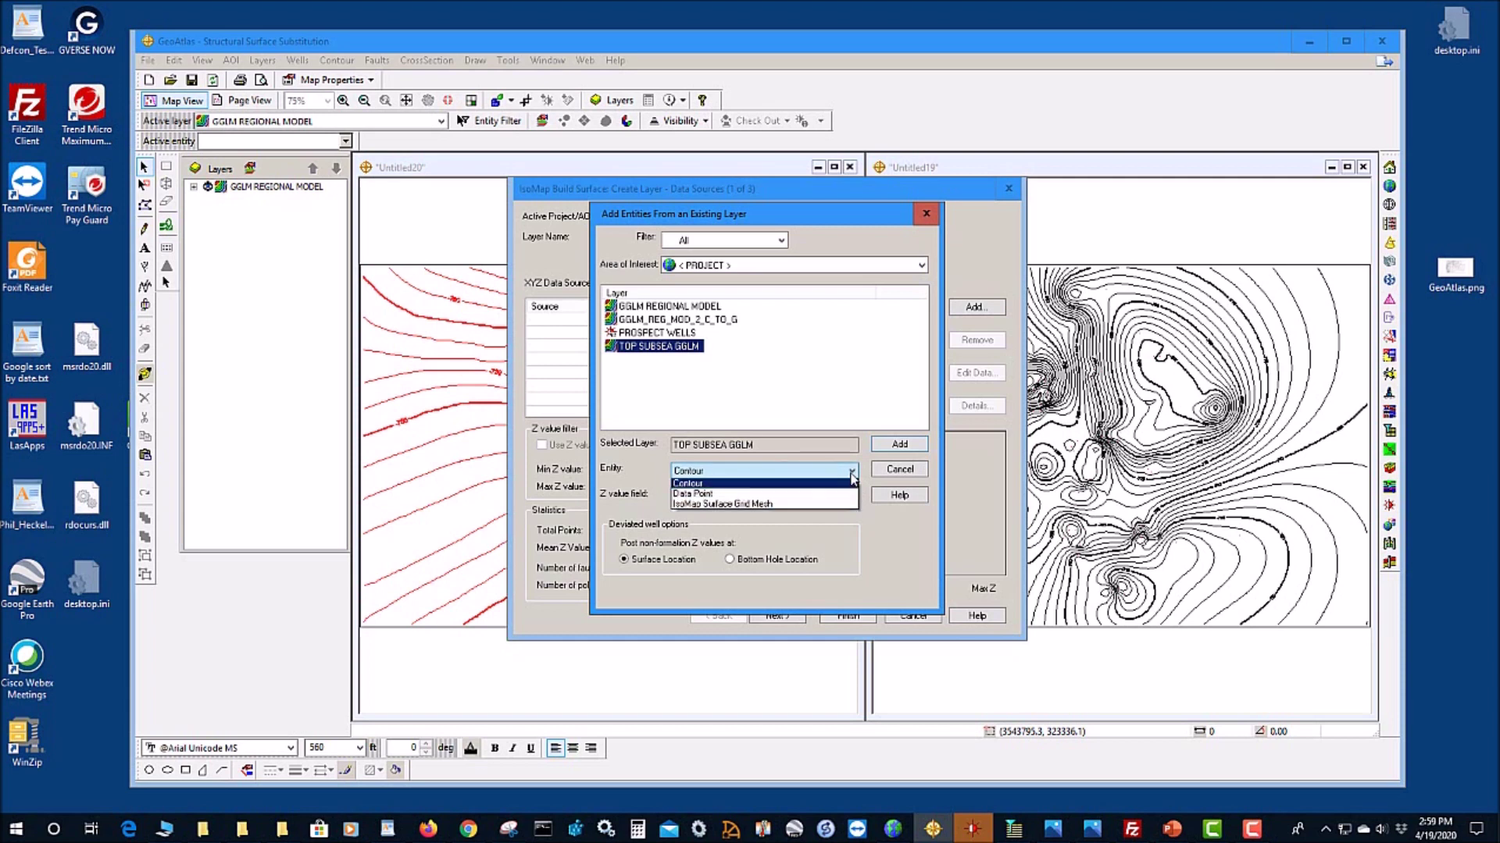
click(702, 484)
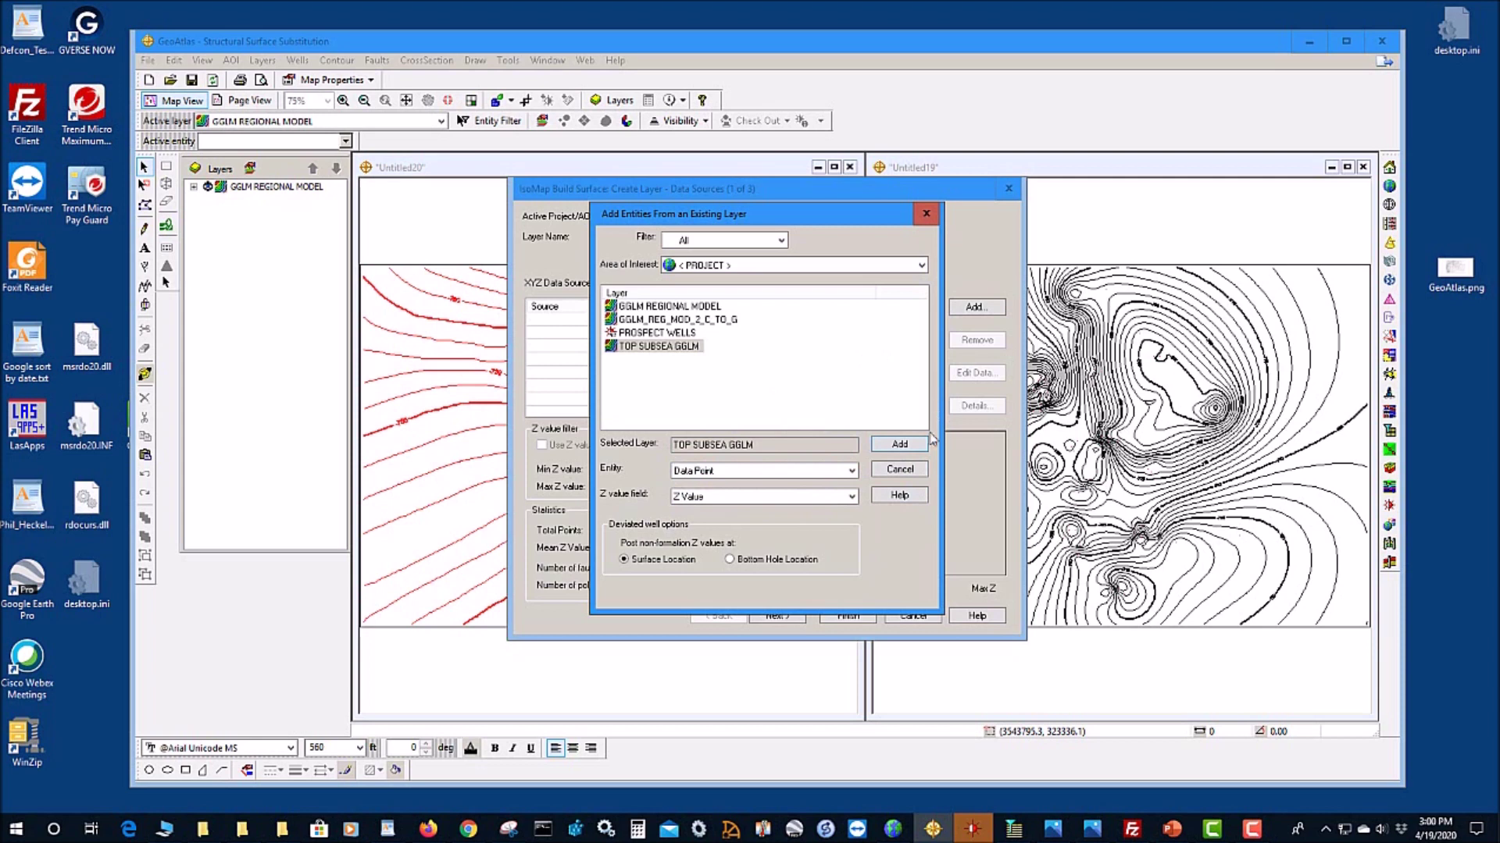
click(900, 445)
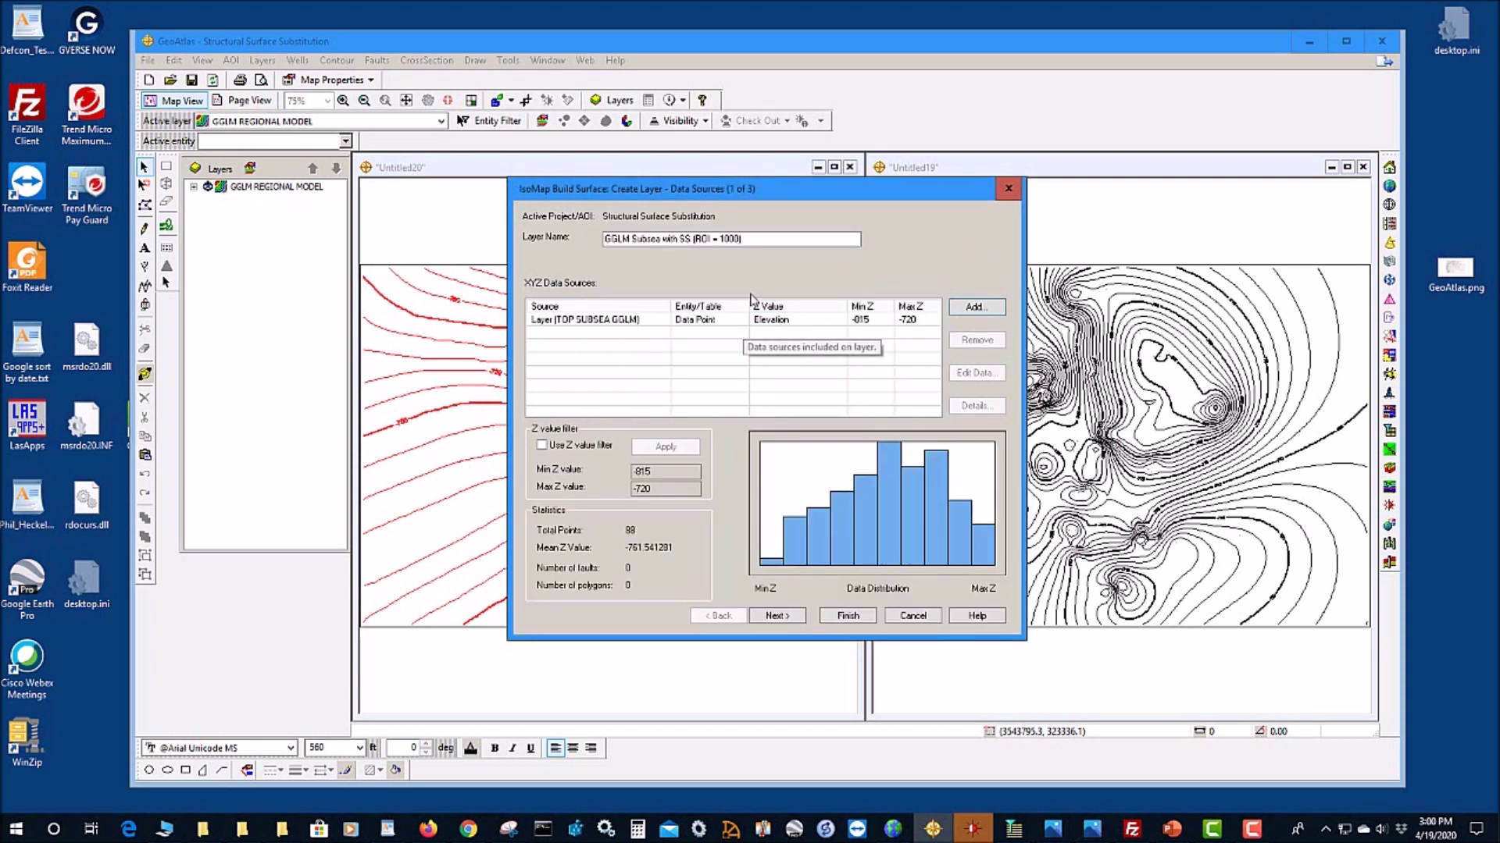
Step: Set the radius of influence to 1000 in the surface's grid spacing parameters
click(774, 613)
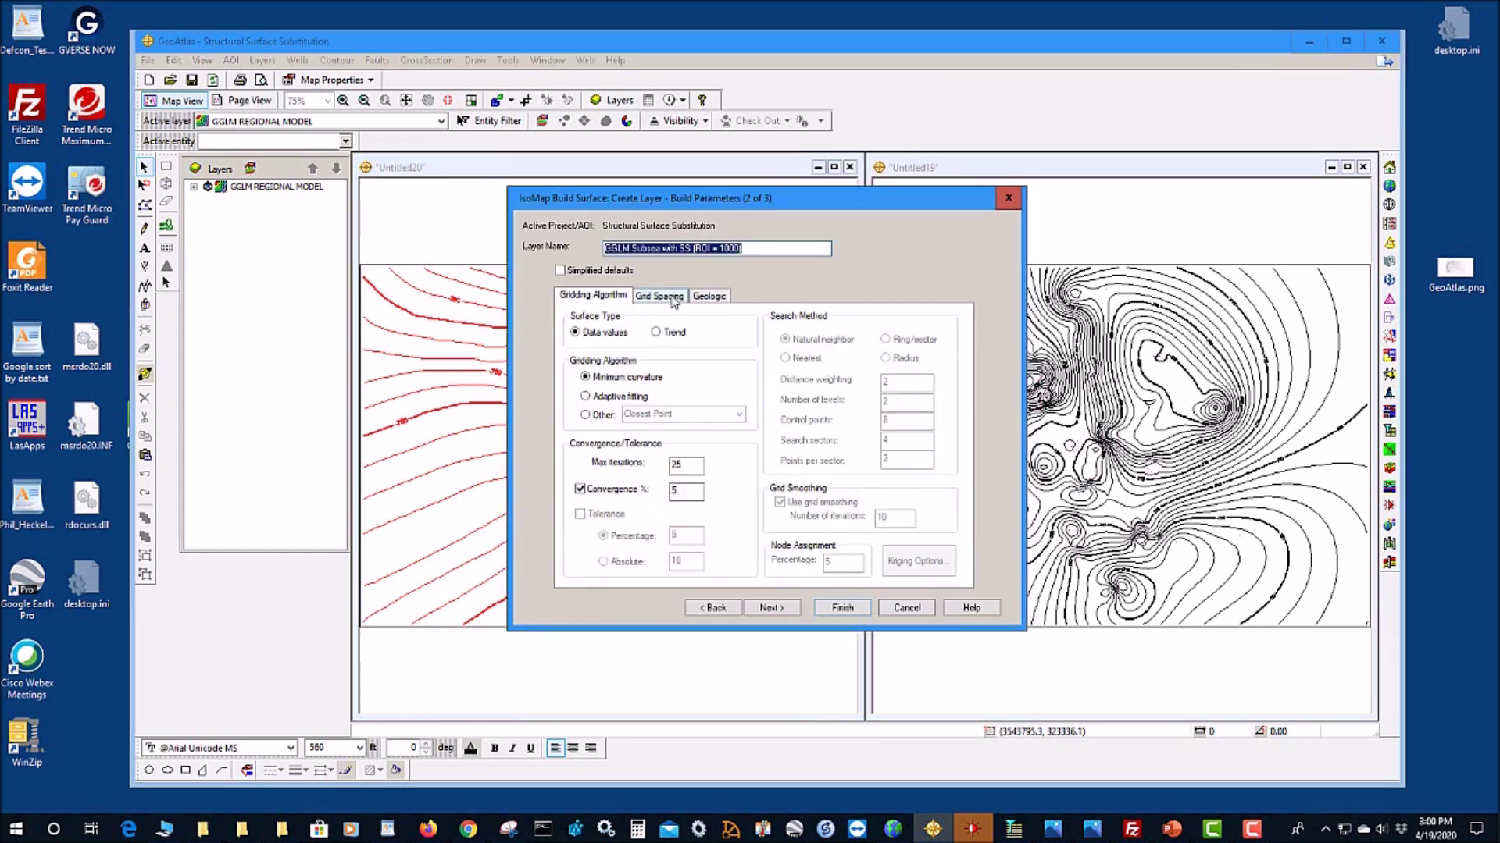
click(671, 302)
double_click(602, 395)
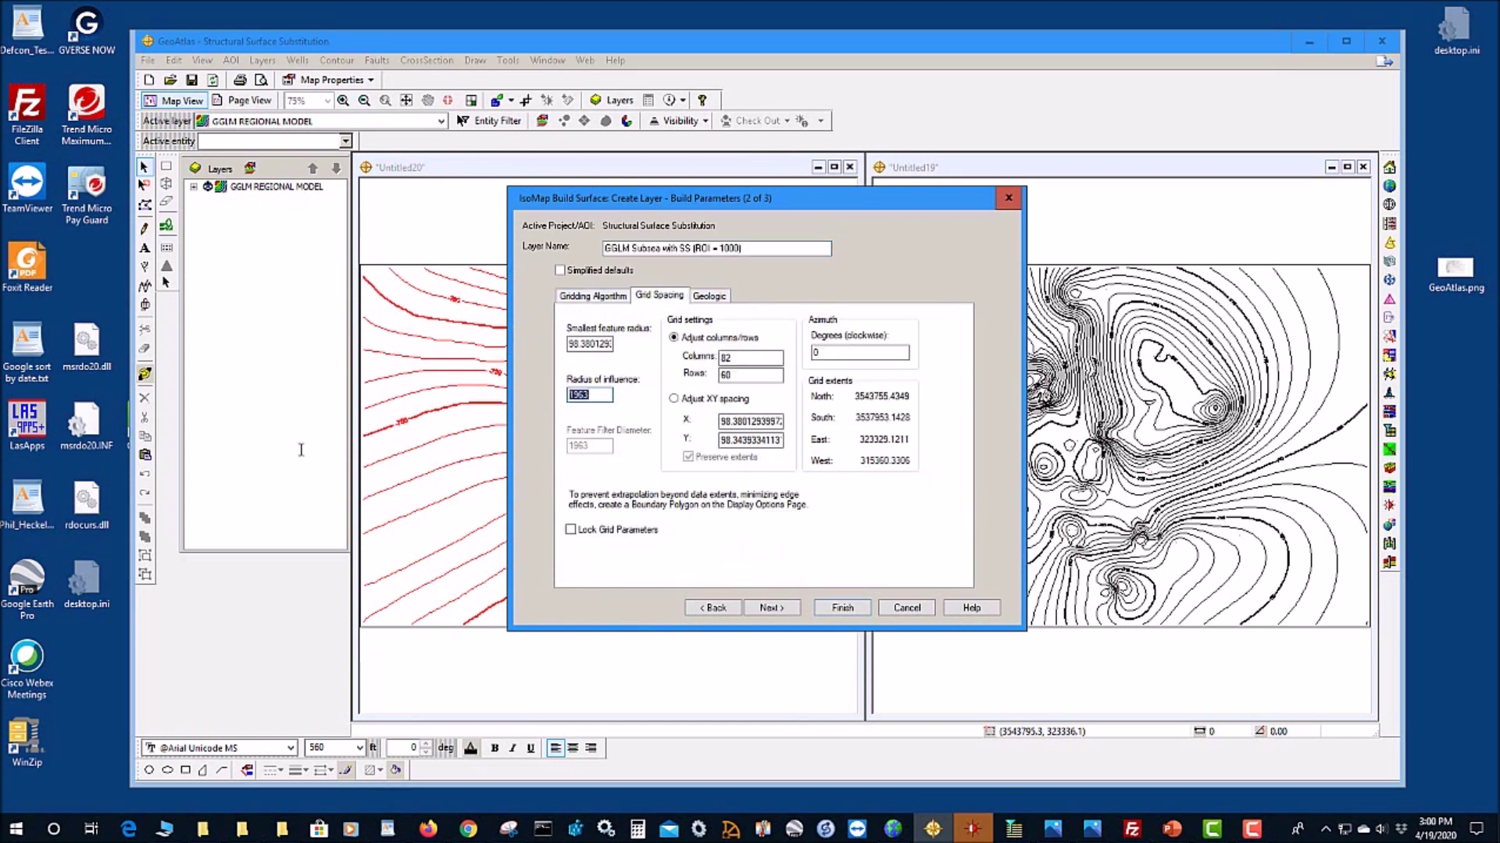
text(1000)
Step: Apply surface substitution in the geologic parameters, using GGLM REGIONAL MODEL as the substitution surface
click(717, 298)
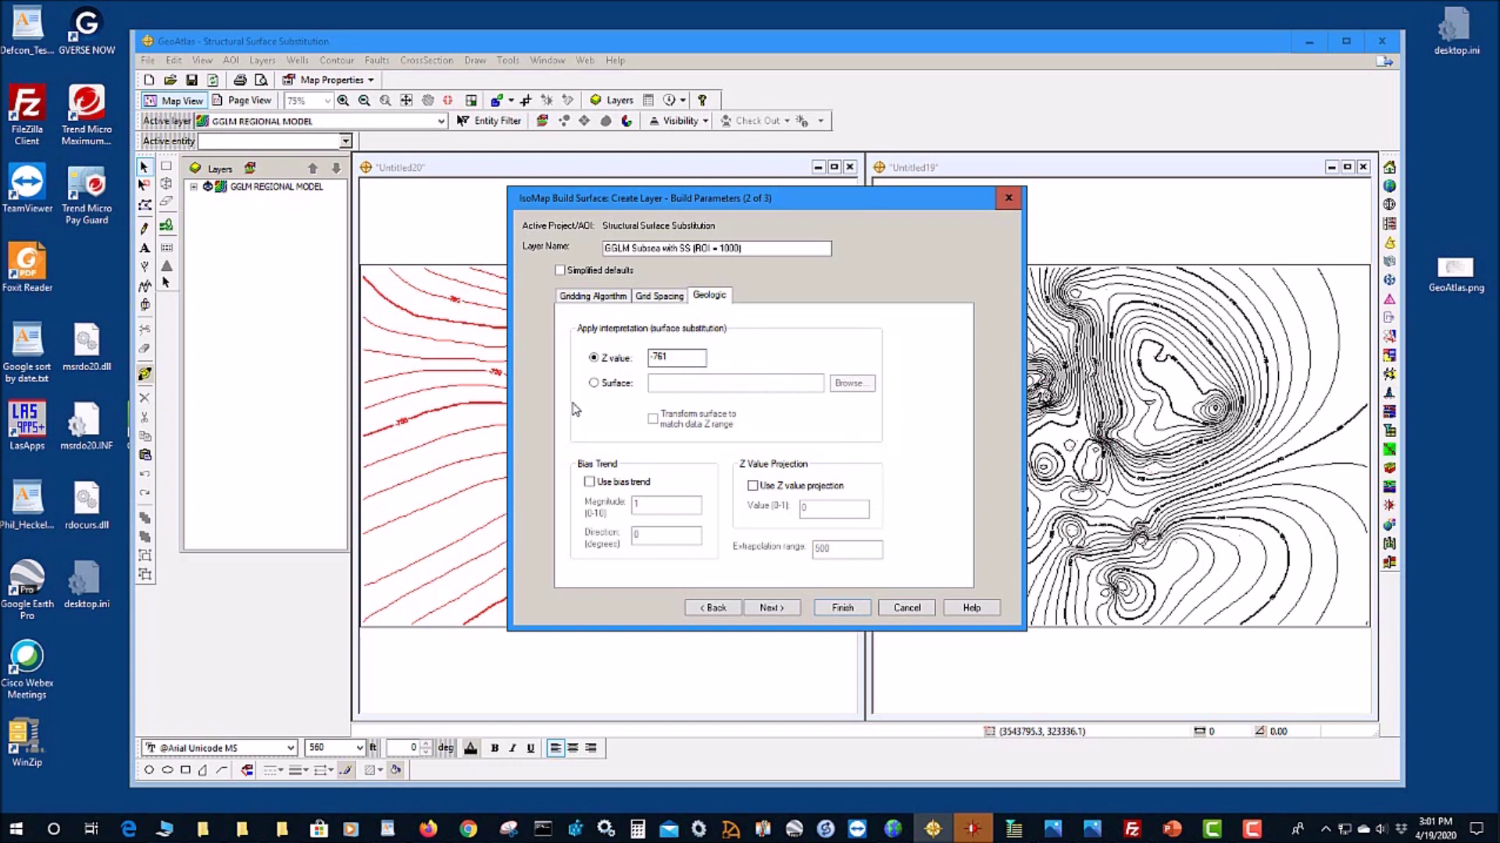
click(594, 384)
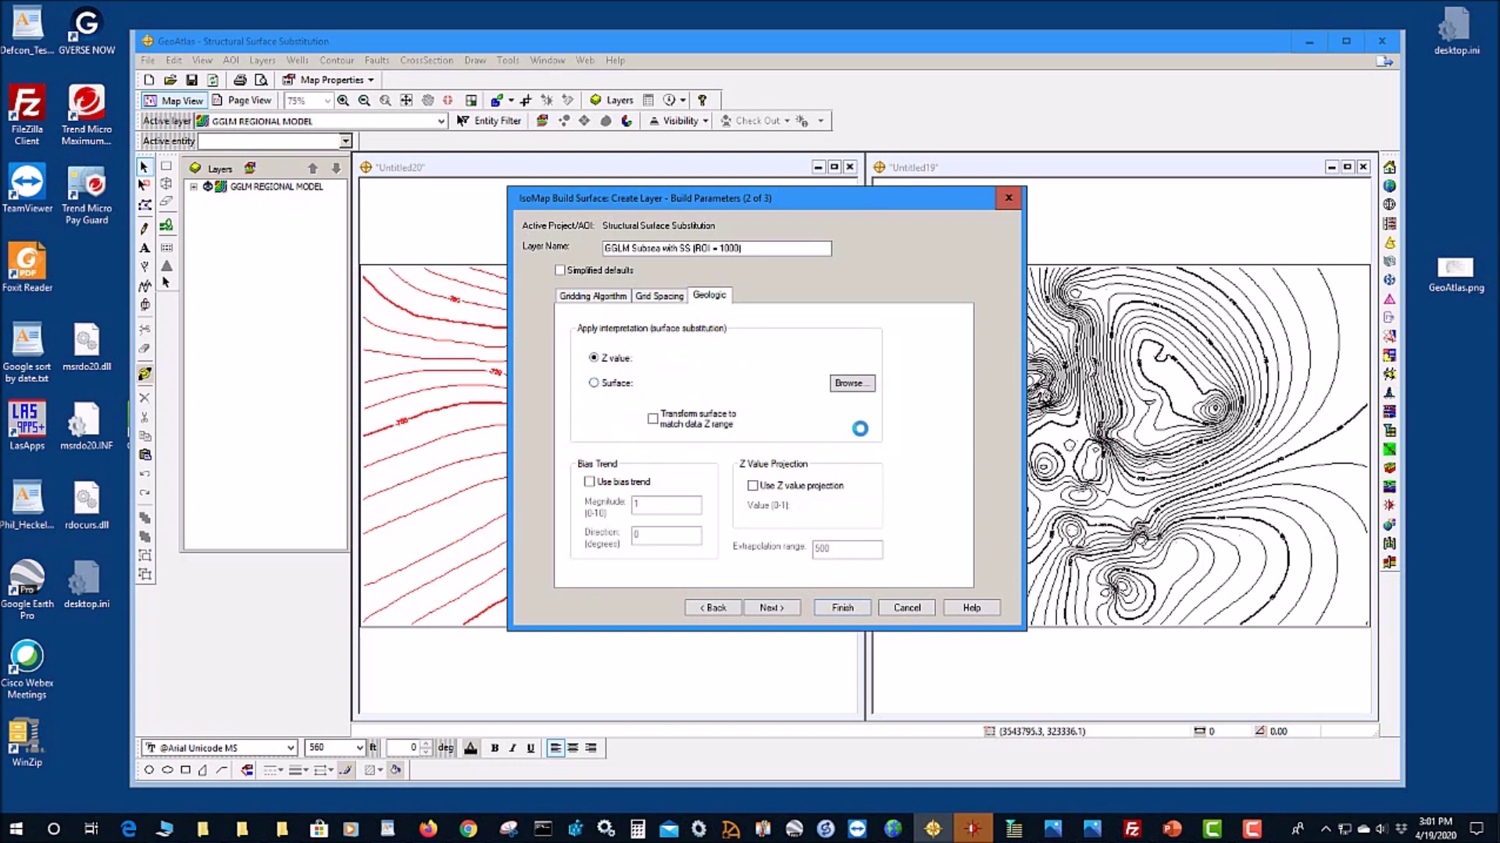
click(852, 383)
click(686, 307)
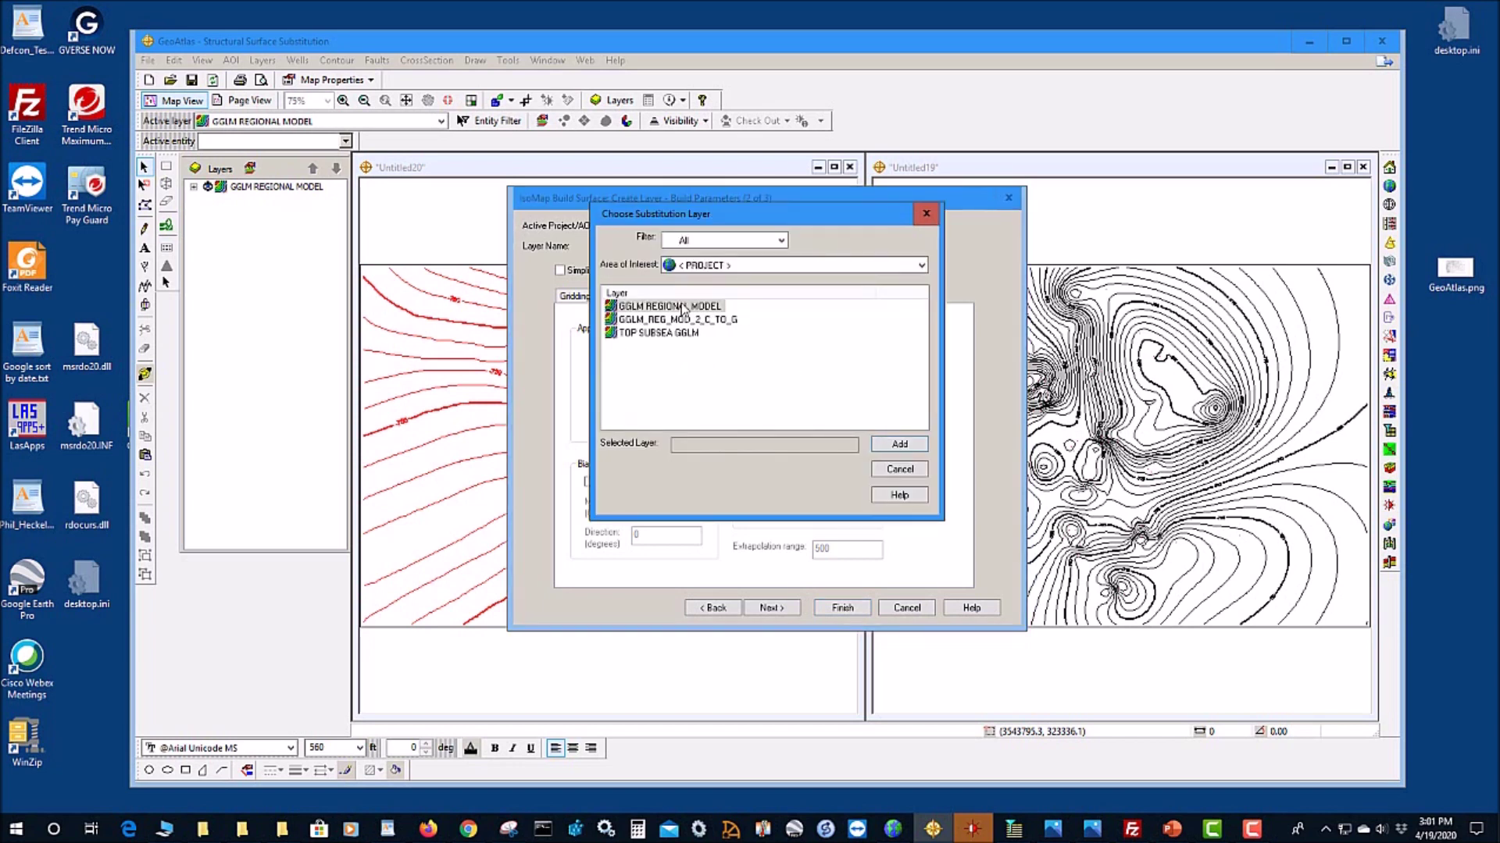
click(900, 446)
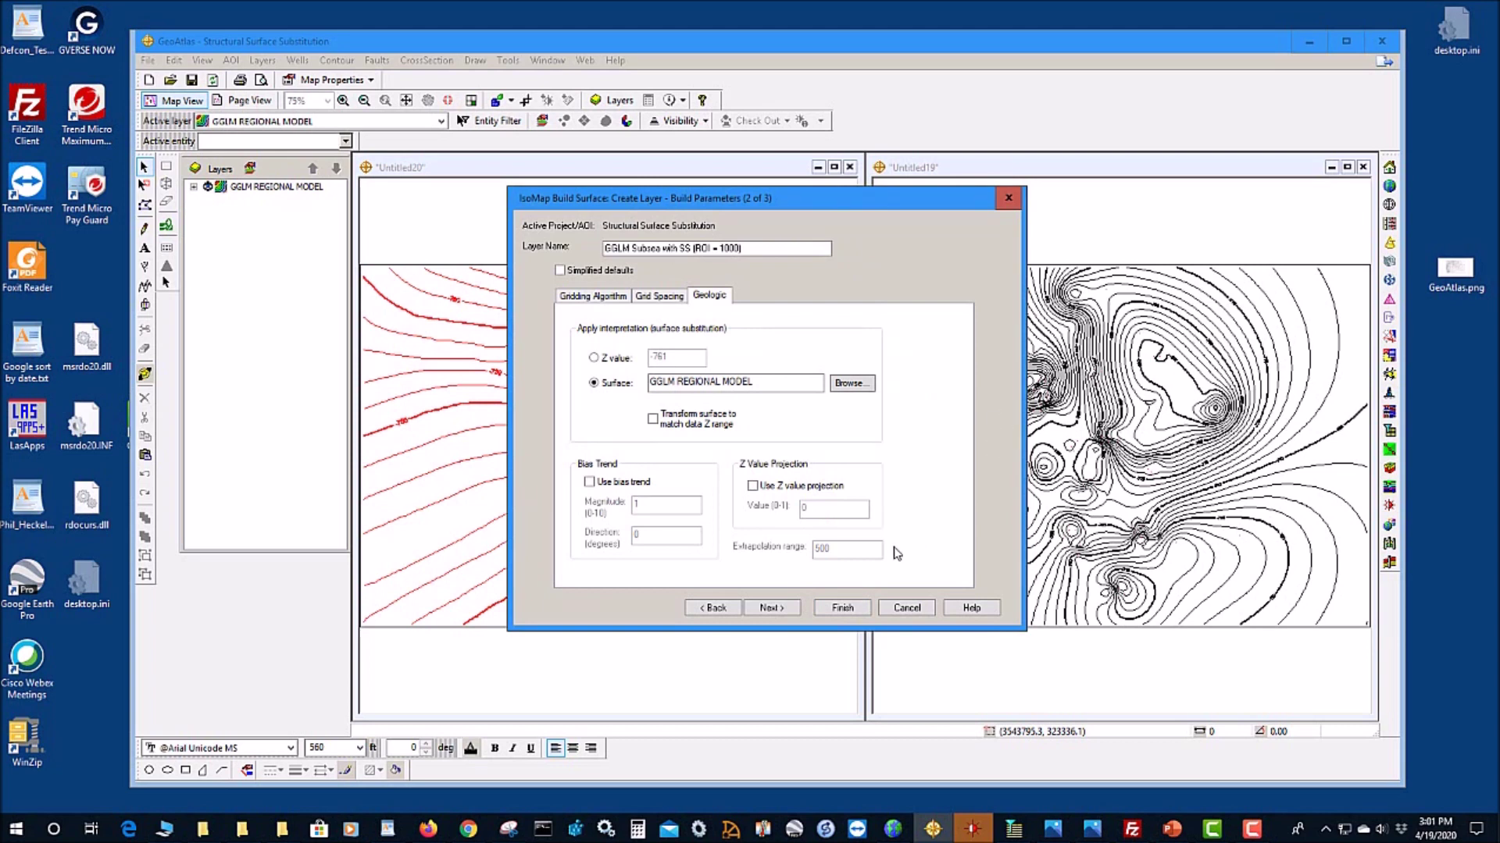
Step: Override the default contour placement with a minimum contour of -1000 and a maximum of -500, and build the surface
click(765, 609)
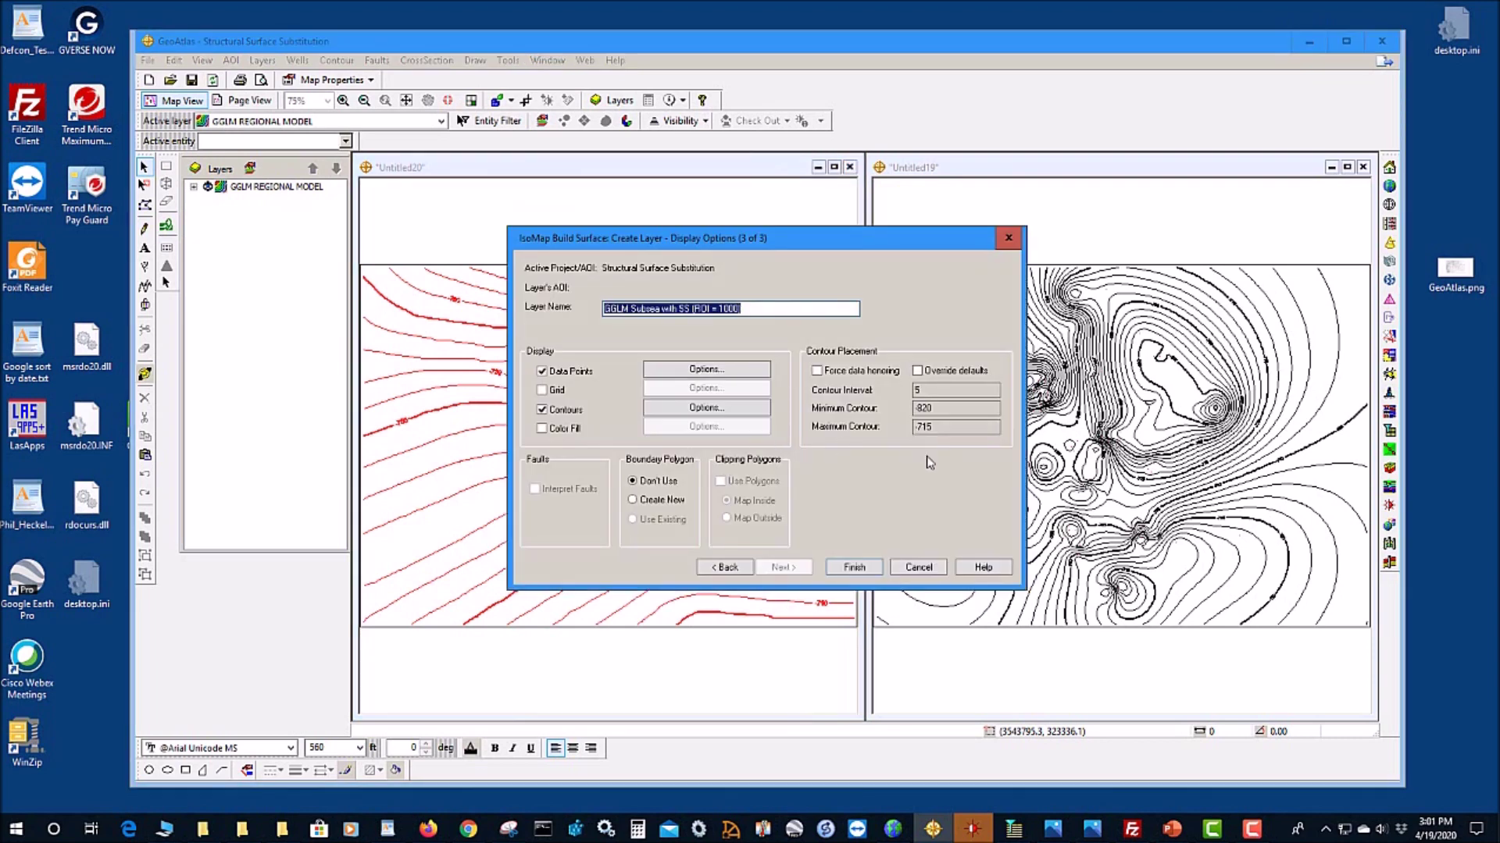
click(919, 371)
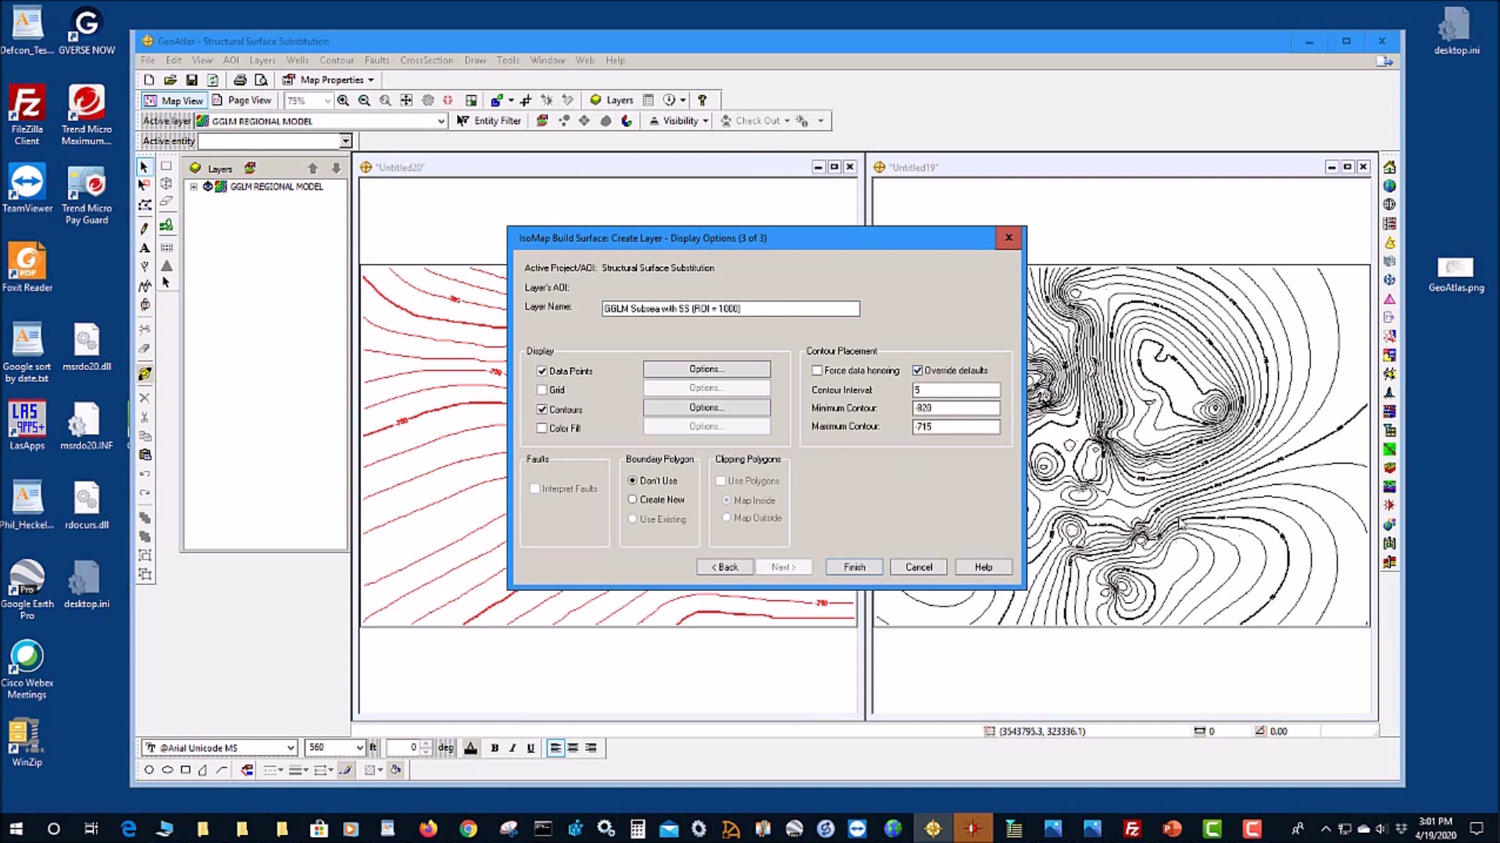
drag(976, 408, 805, 424)
key(Delete)
text(-1000)
double_click(959, 427)
key(Delete)
text(-500)
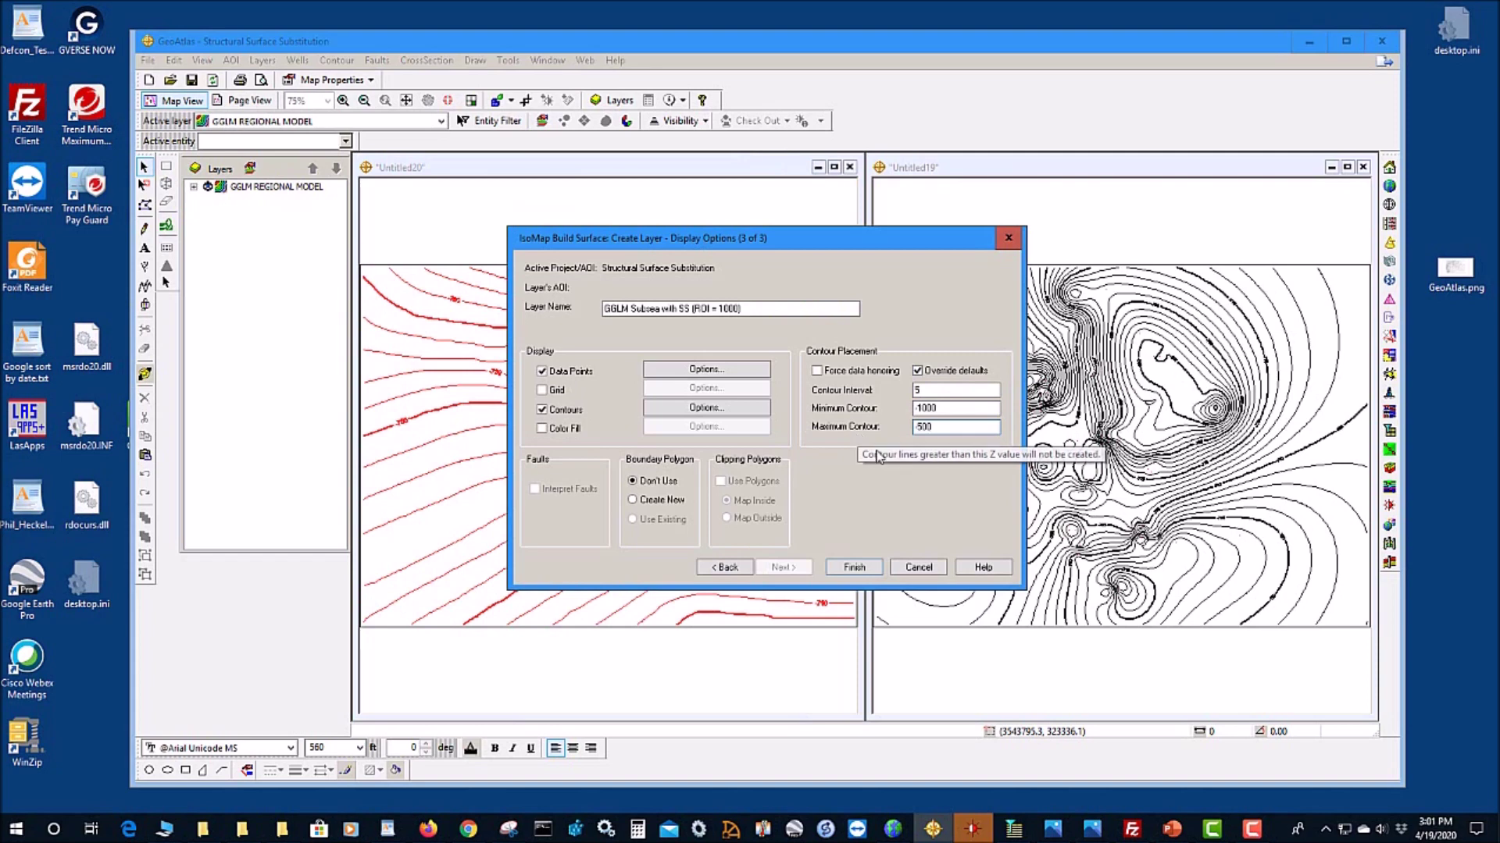
click(860, 571)
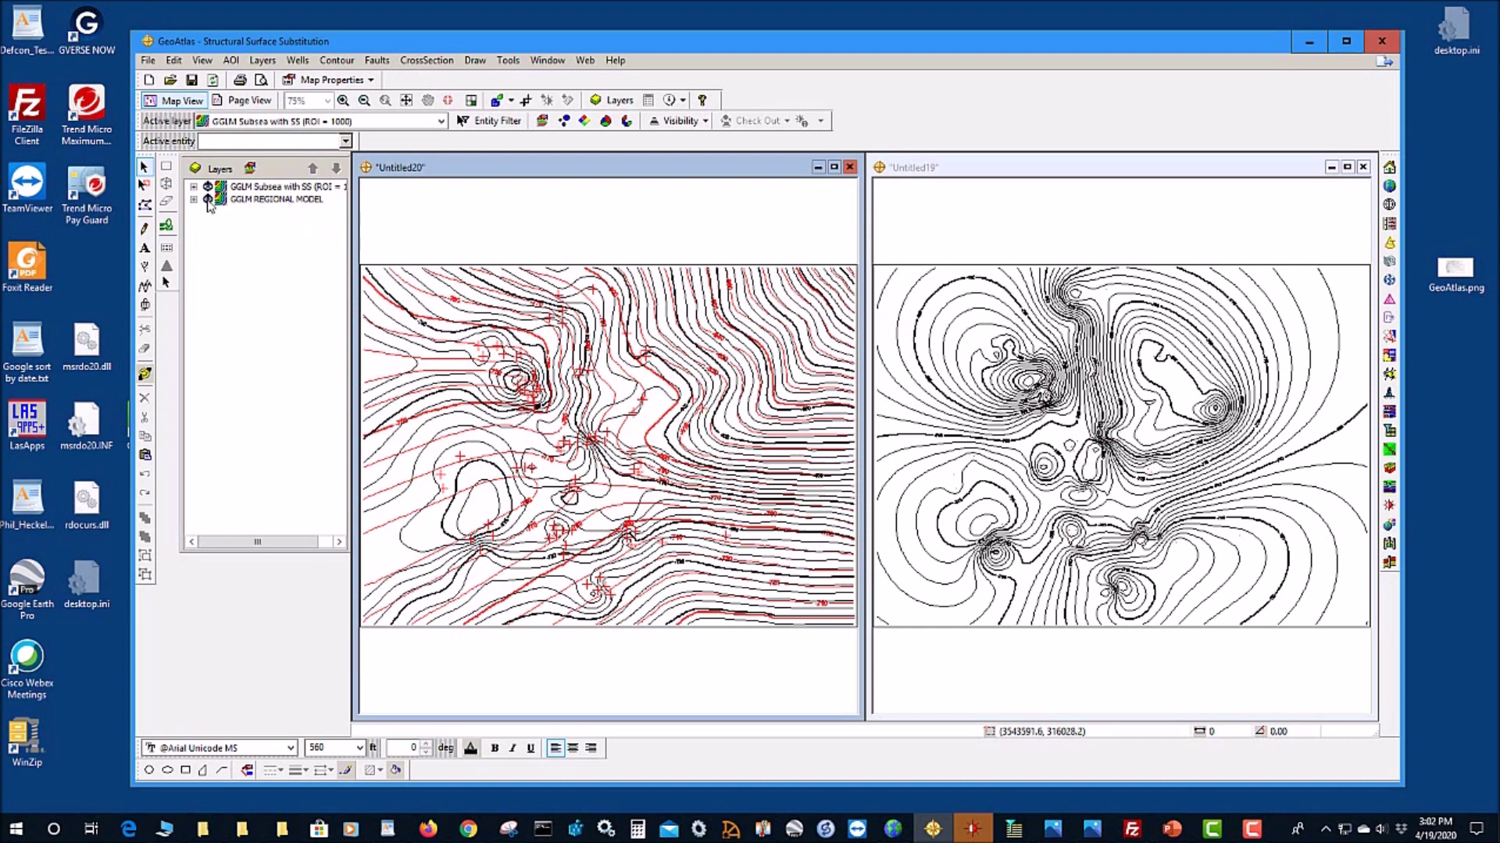
Step: Hide the GGLM REGIONAL MODEL layer and examine the contours of the surface-substituted layer
click(207, 200)
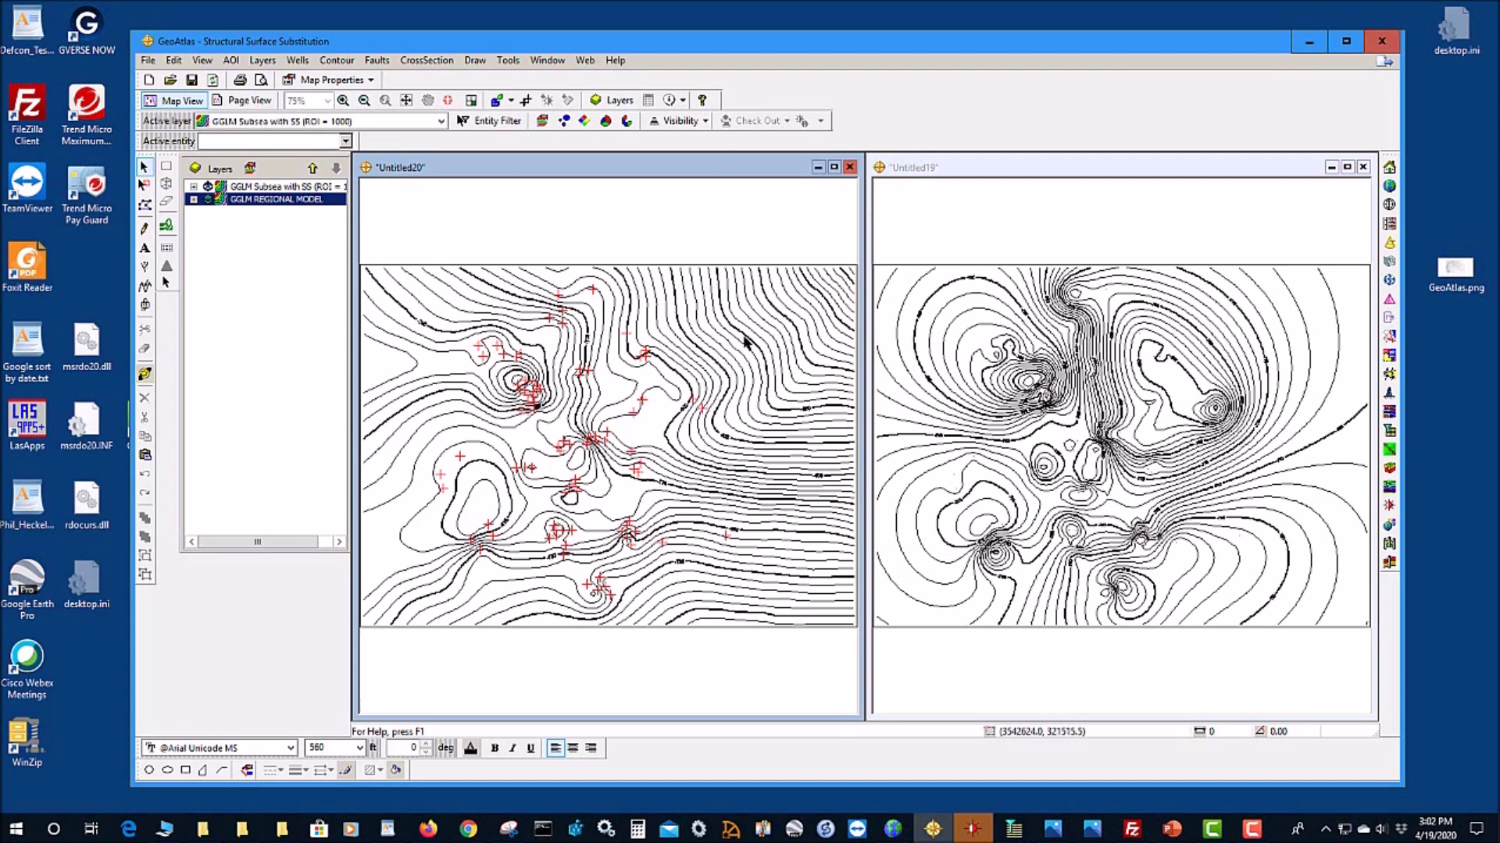
mouse_move(749, 341)
mouse_move(781, 316)
mouse_move(581, 407)
Step: Close both open maps without saving and minimize GeoAtlas to return to ProjectExplorer
click(1363, 167)
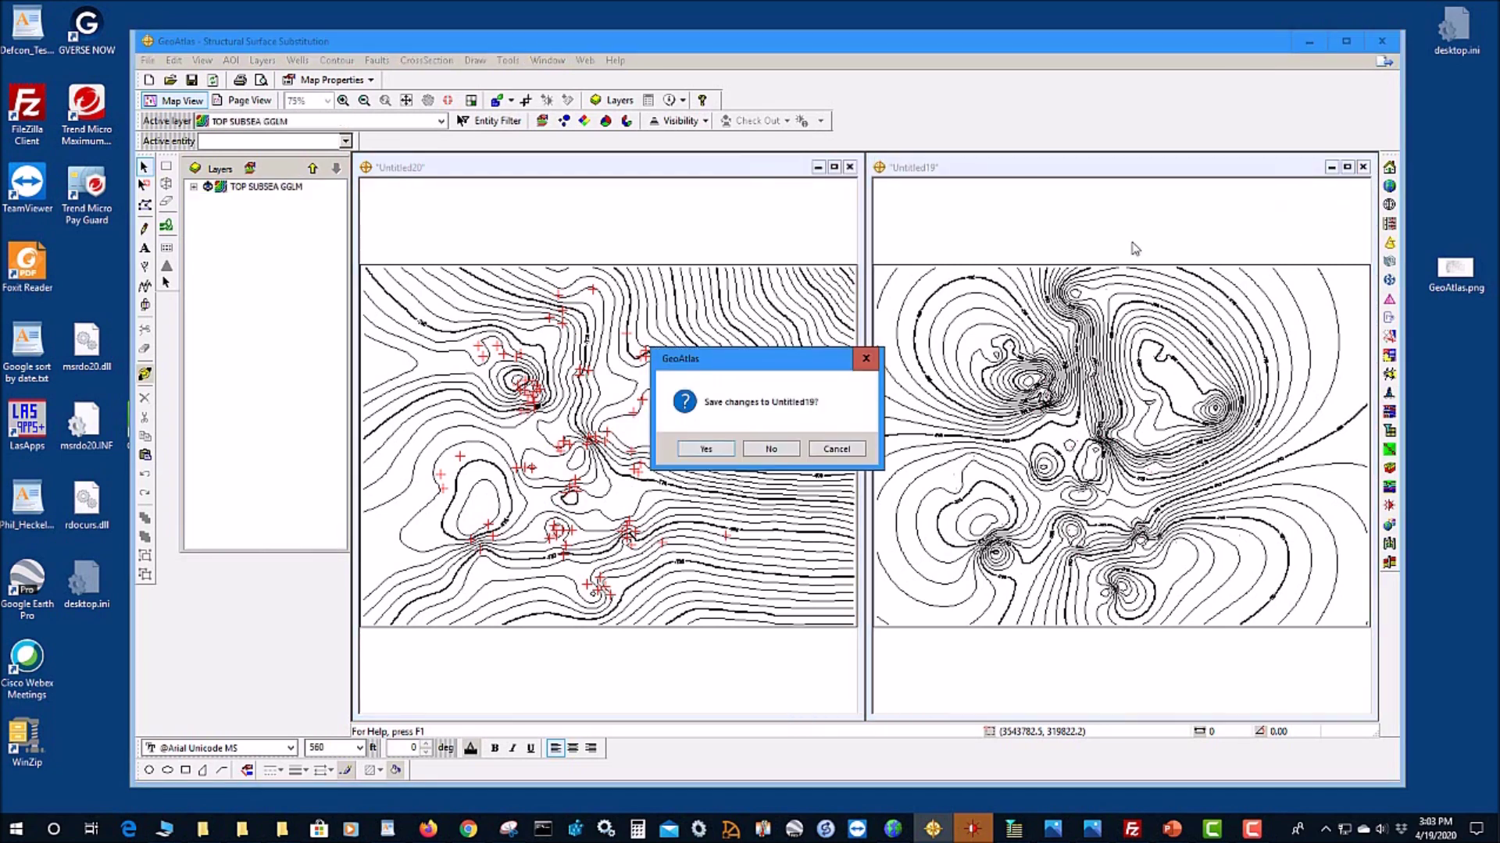
click(789, 456)
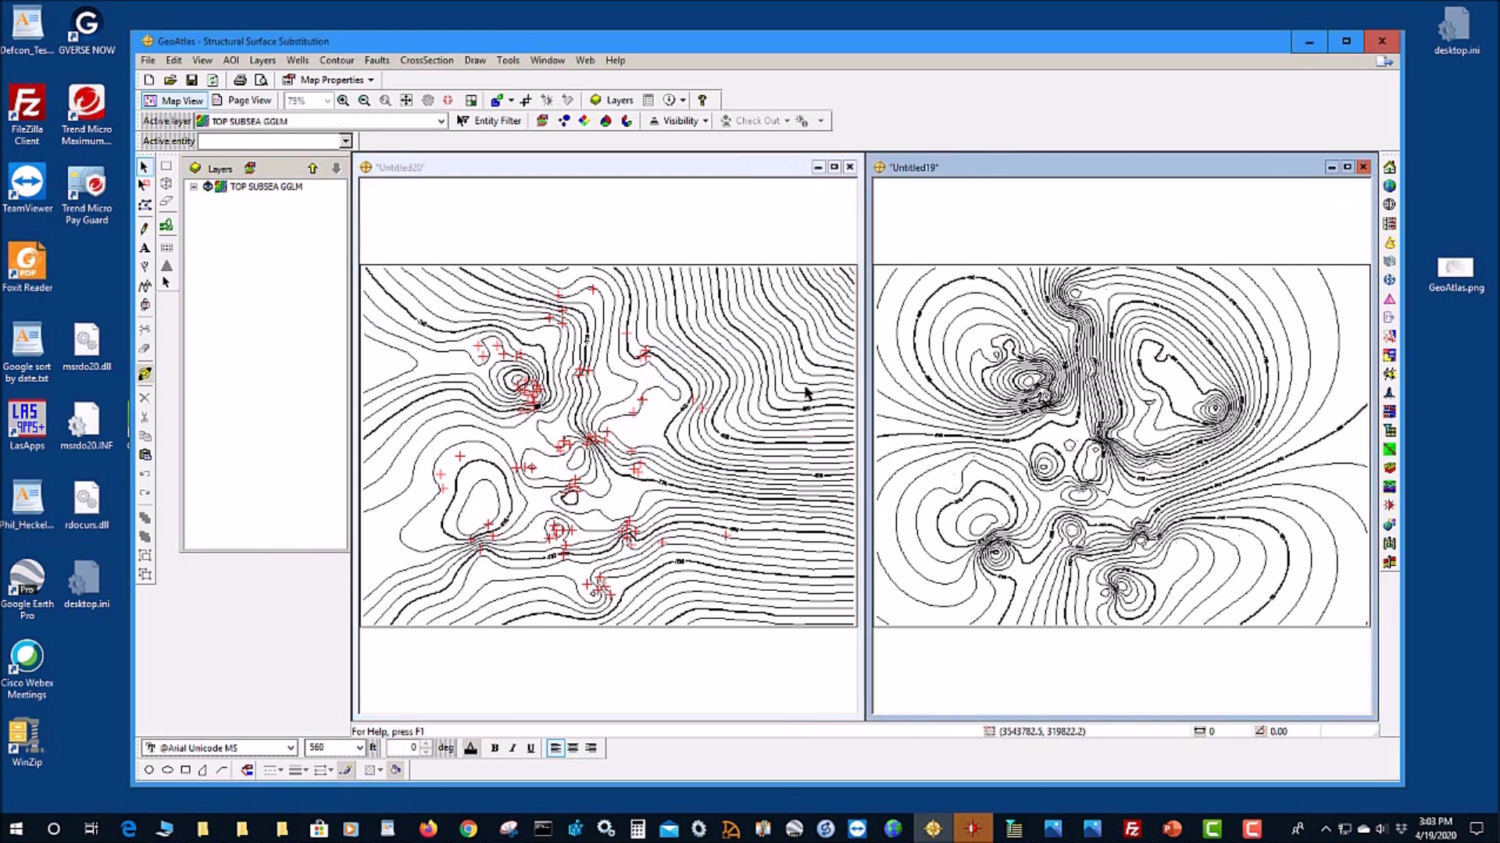
click(850, 168)
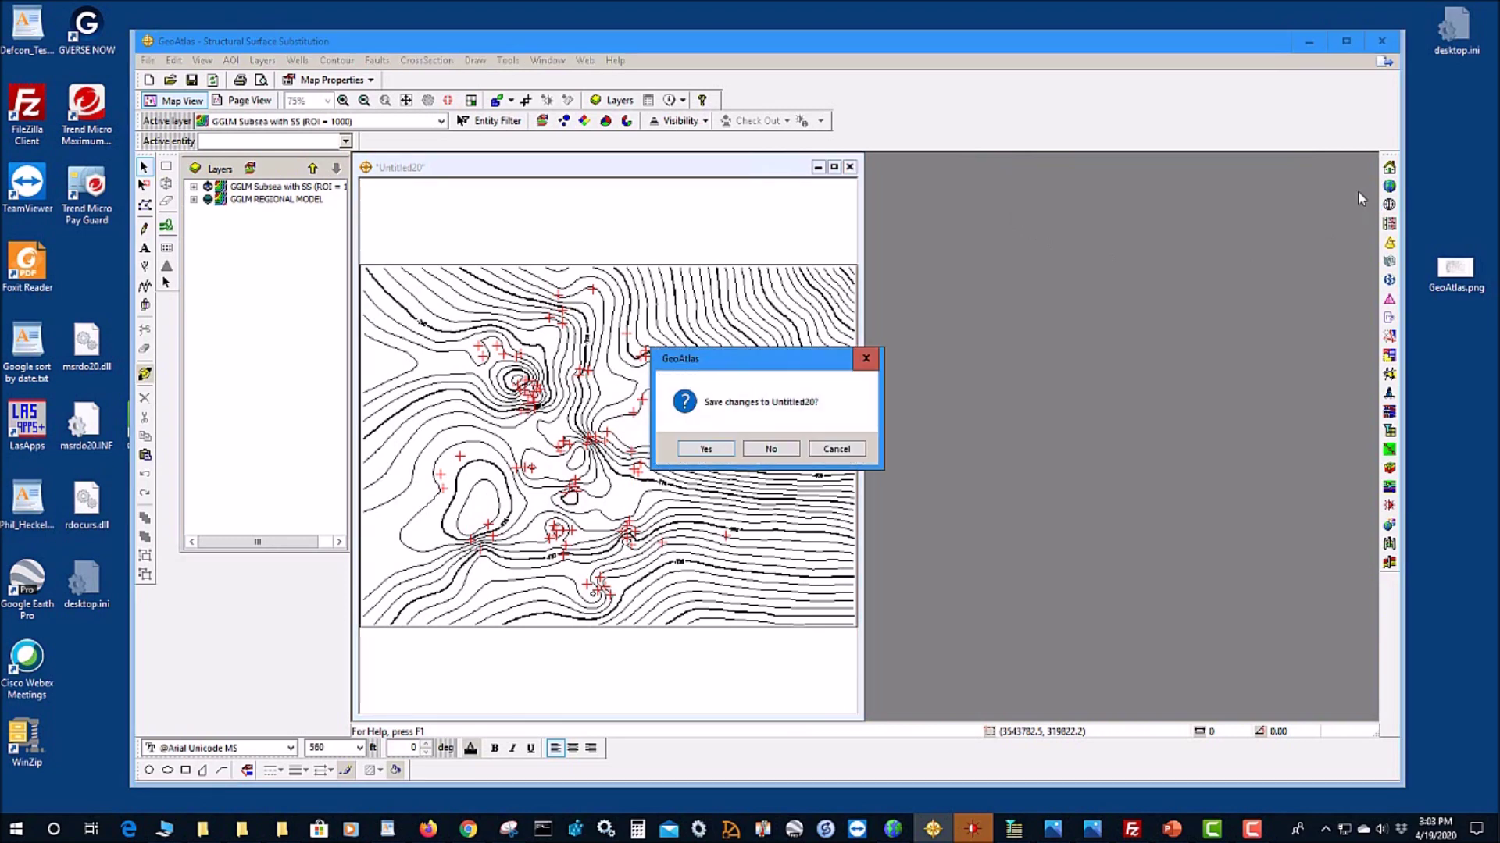
click(767, 451)
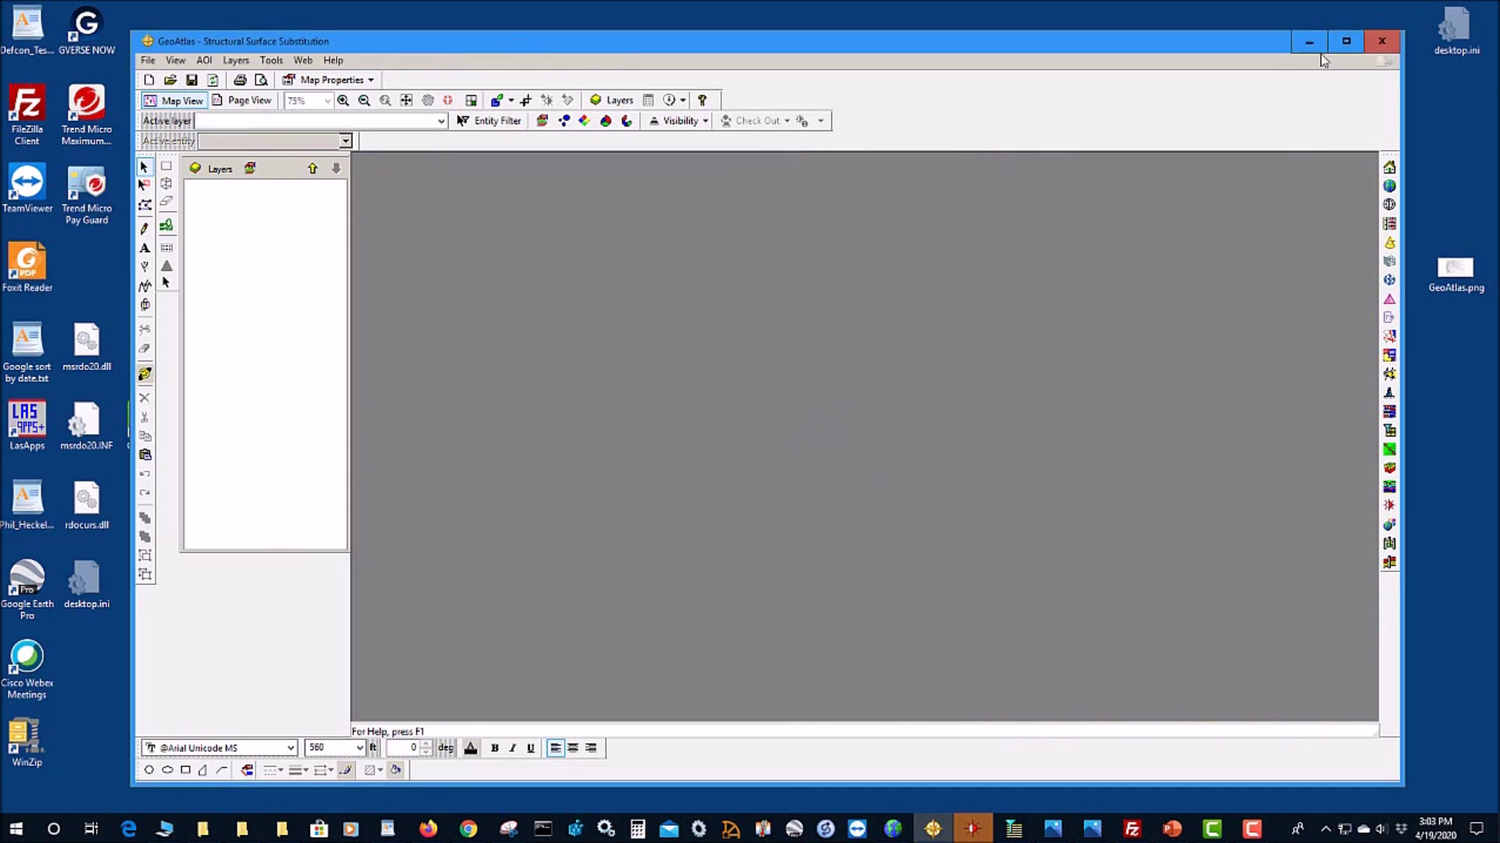
click(1307, 45)
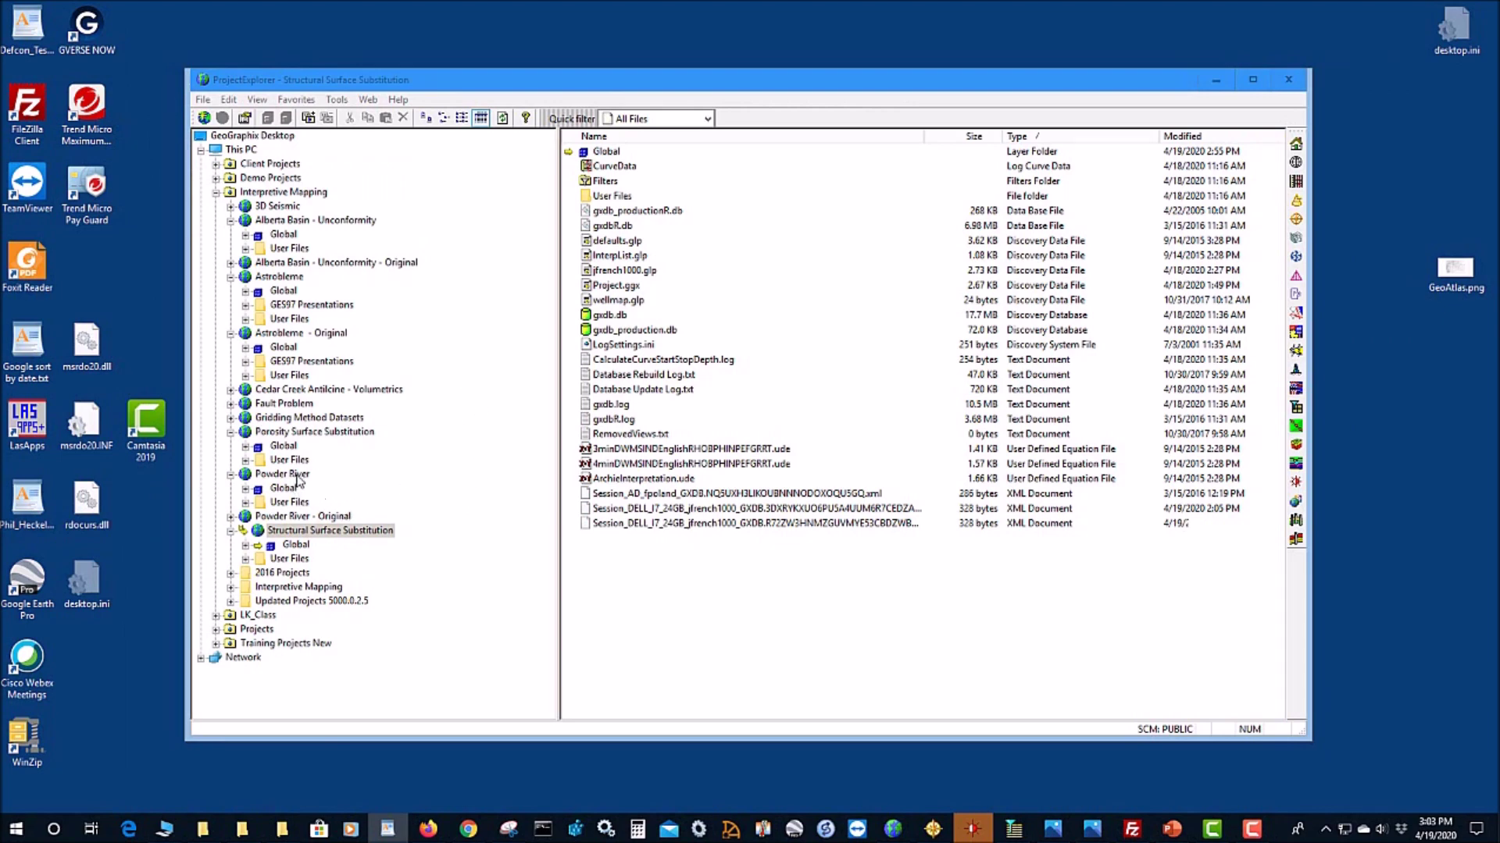
Step: Activate the Powder River project under Interpretive Mapping in ProjectExplorer
click(298, 478)
right_click(298, 478)
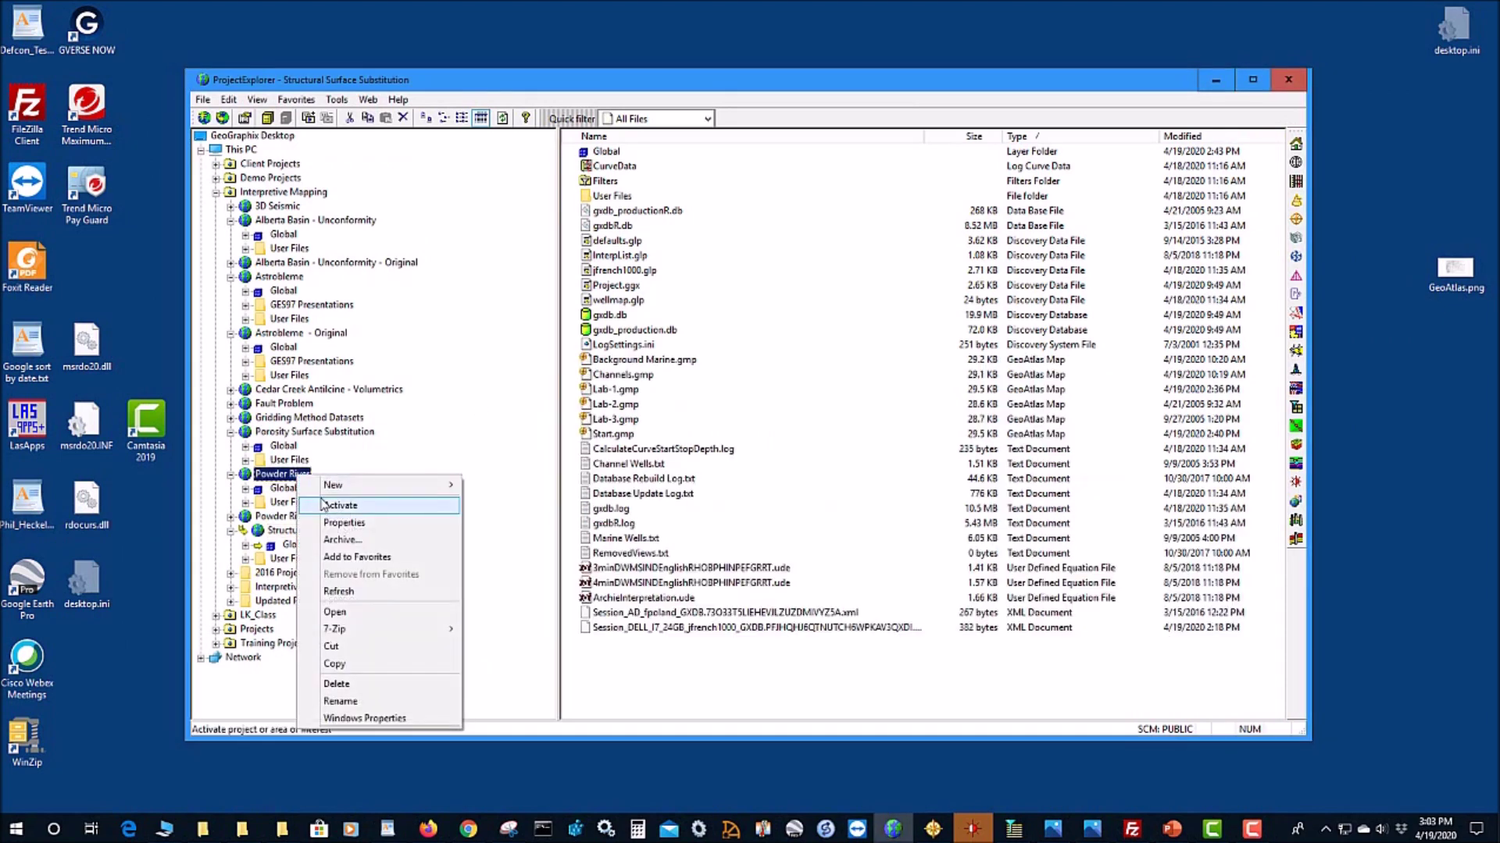
click(327, 512)
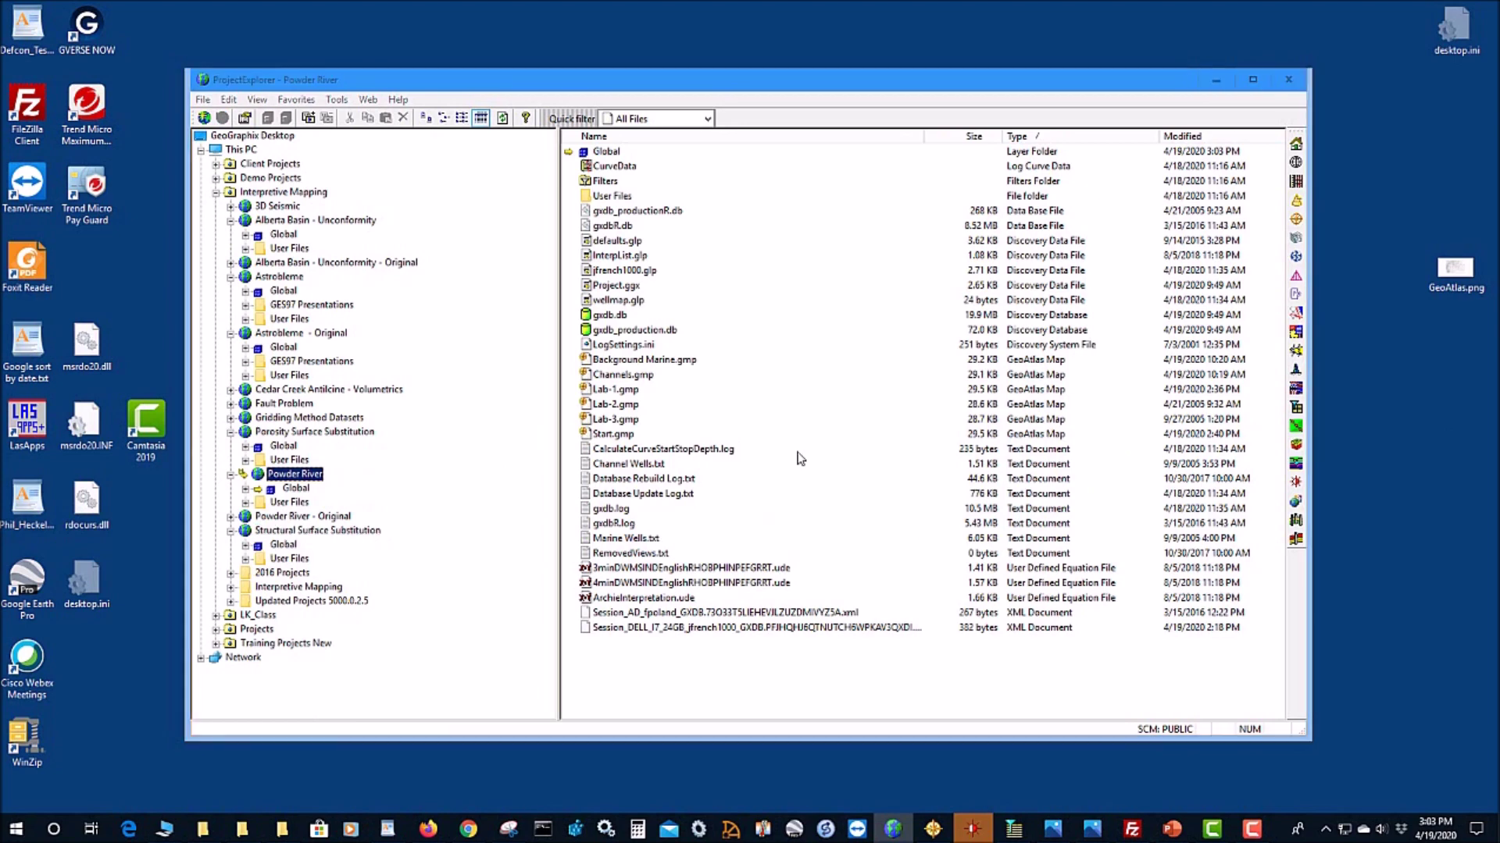
drag(900, 86, 904, 68)
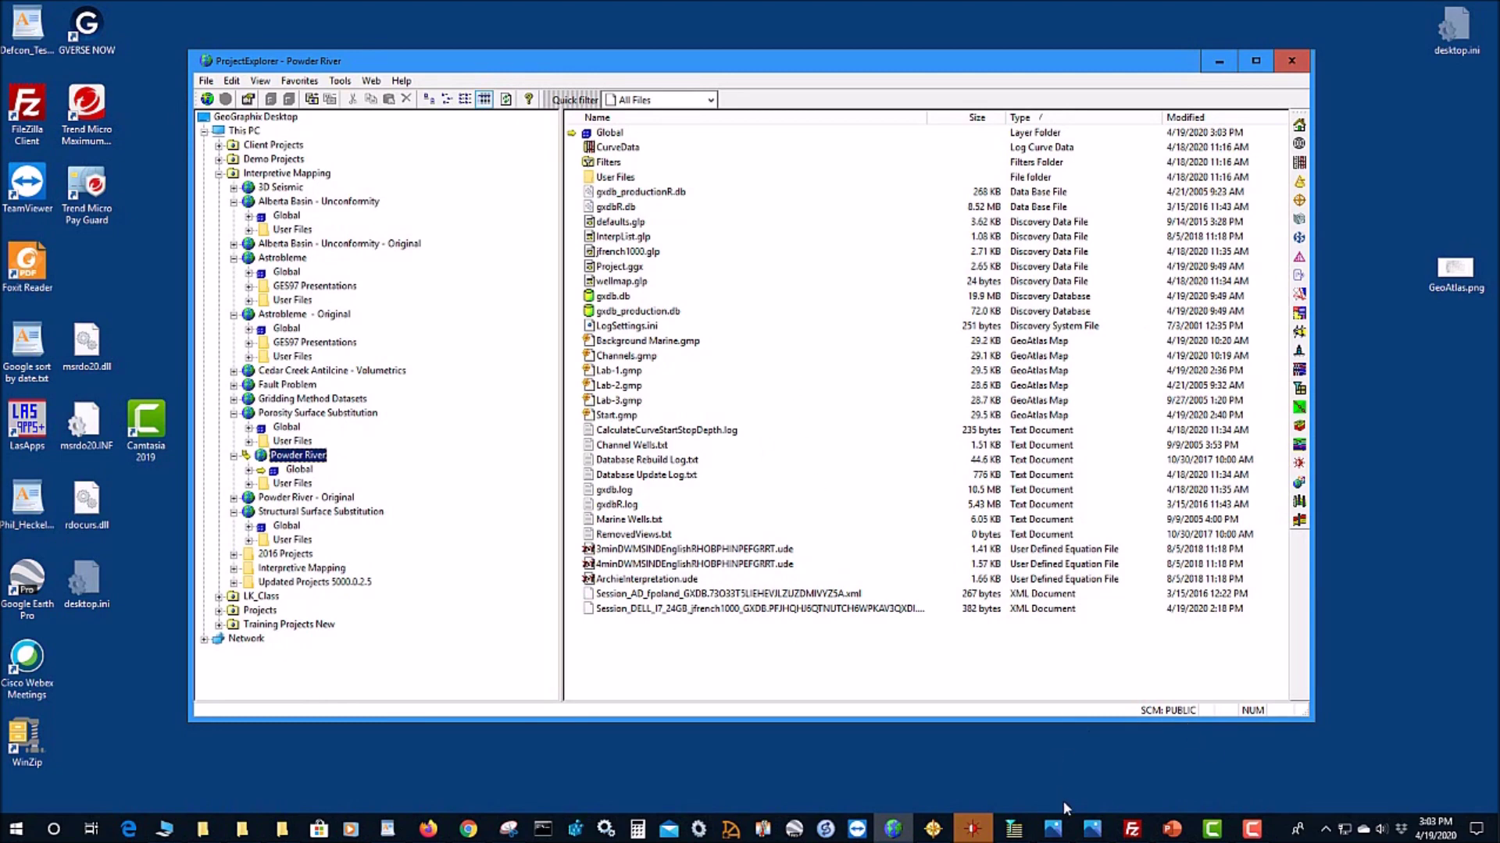
Step: Switch to GeoAtlas and open the Lab-1.gmp map in a maximized window
click(933, 829)
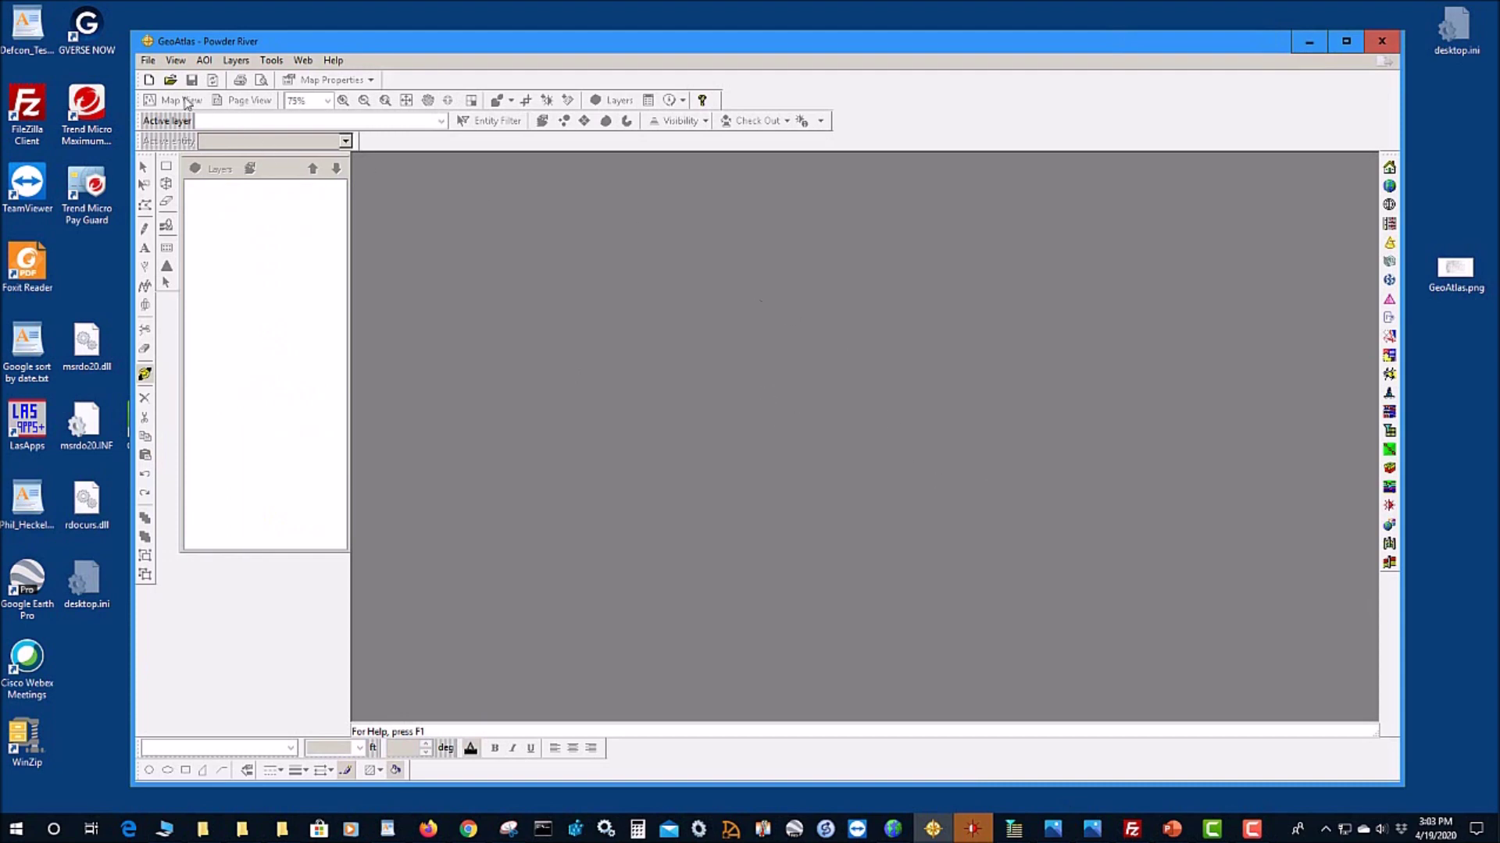
click(148, 63)
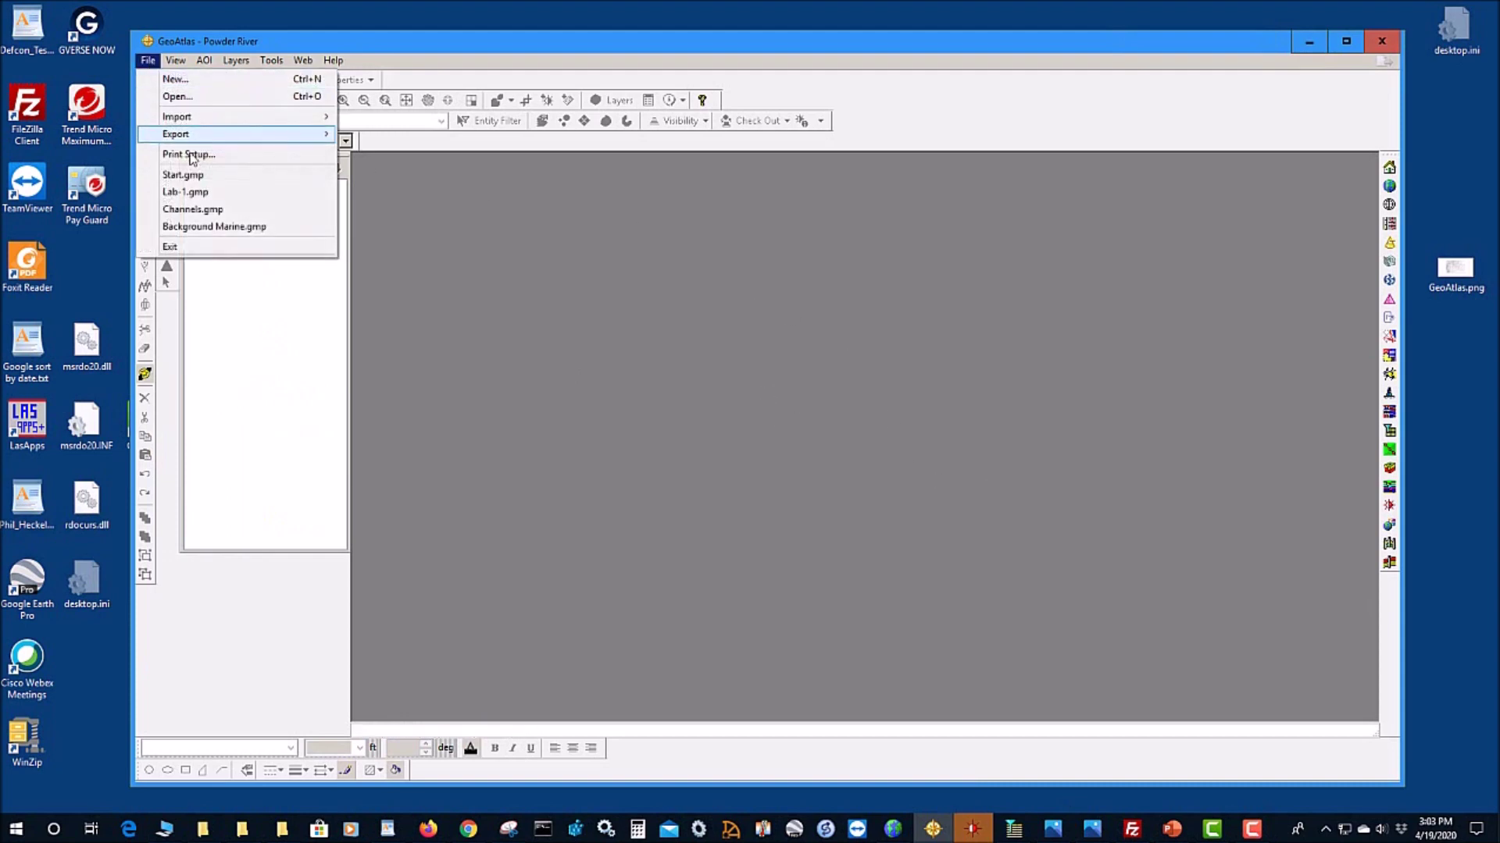
click(191, 192)
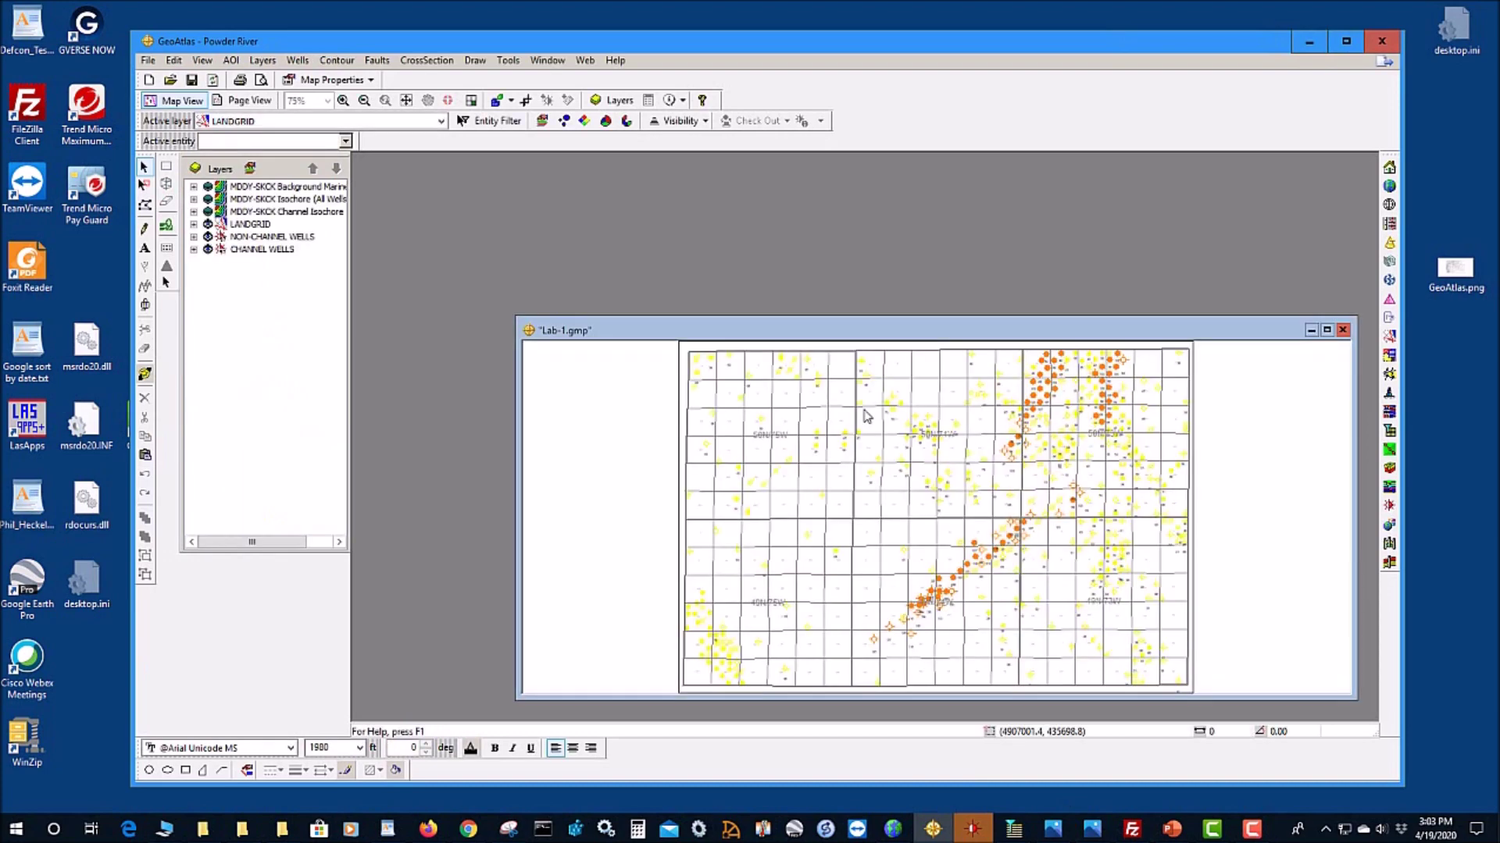
click(1327, 329)
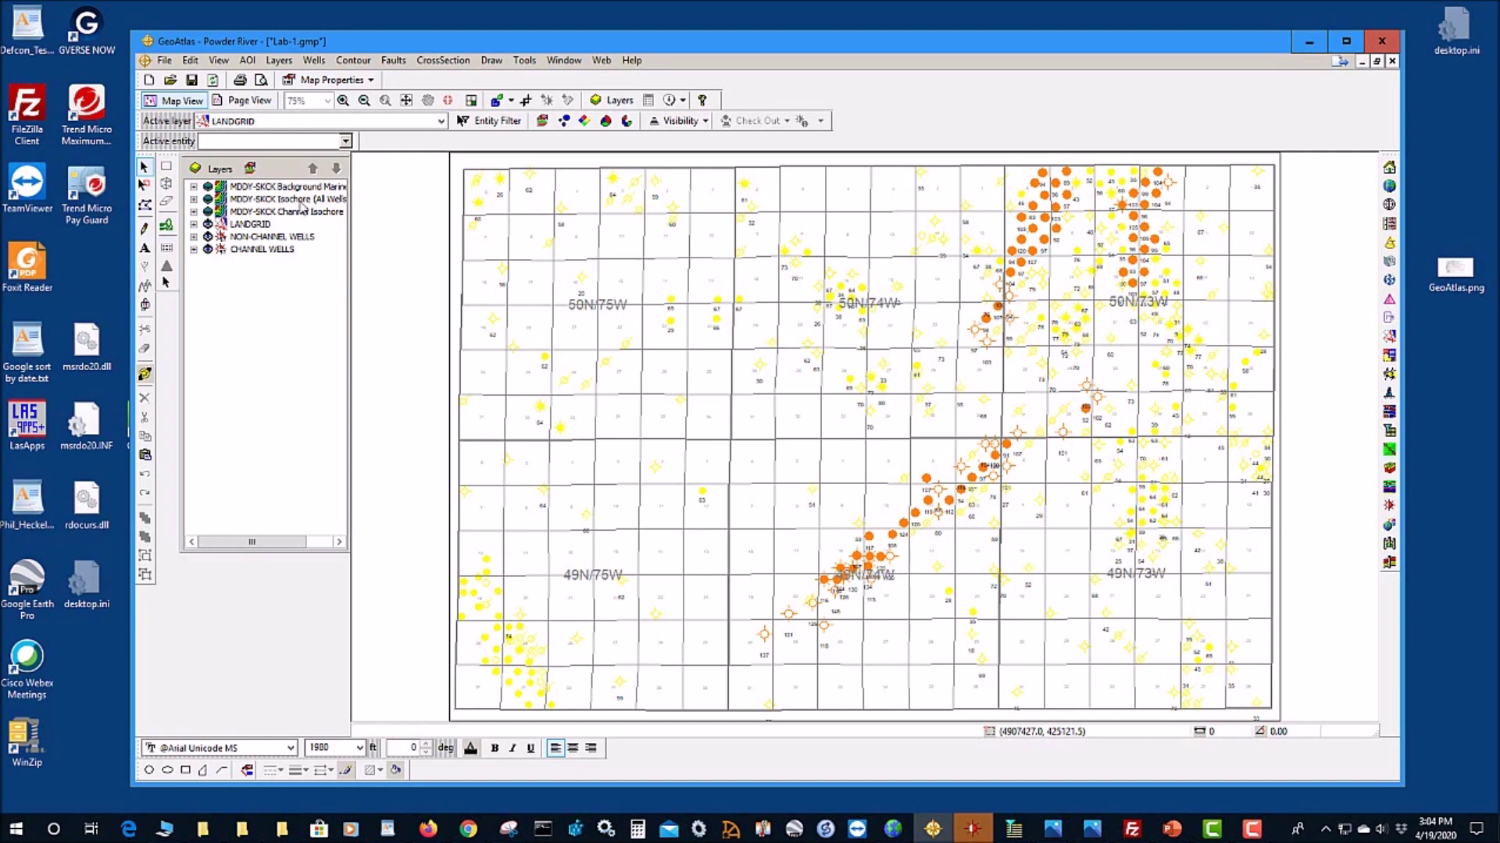
Step: Examine the contours of the MDDY-SKCK all-wells, Channel and Background Marine isochore layers one at a time, hiding each after viewing
click(208, 199)
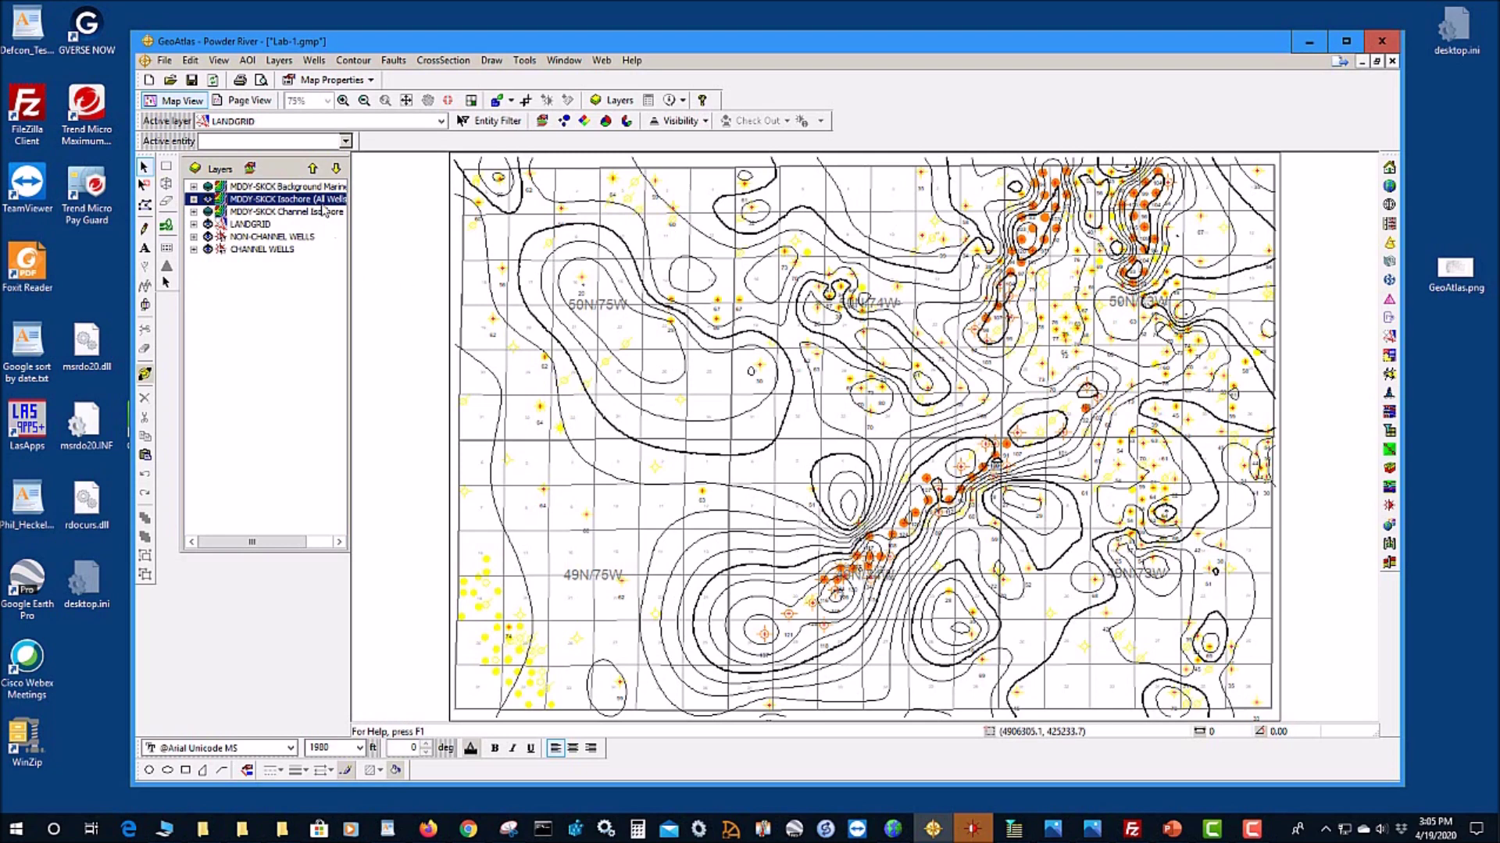
click(207, 200)
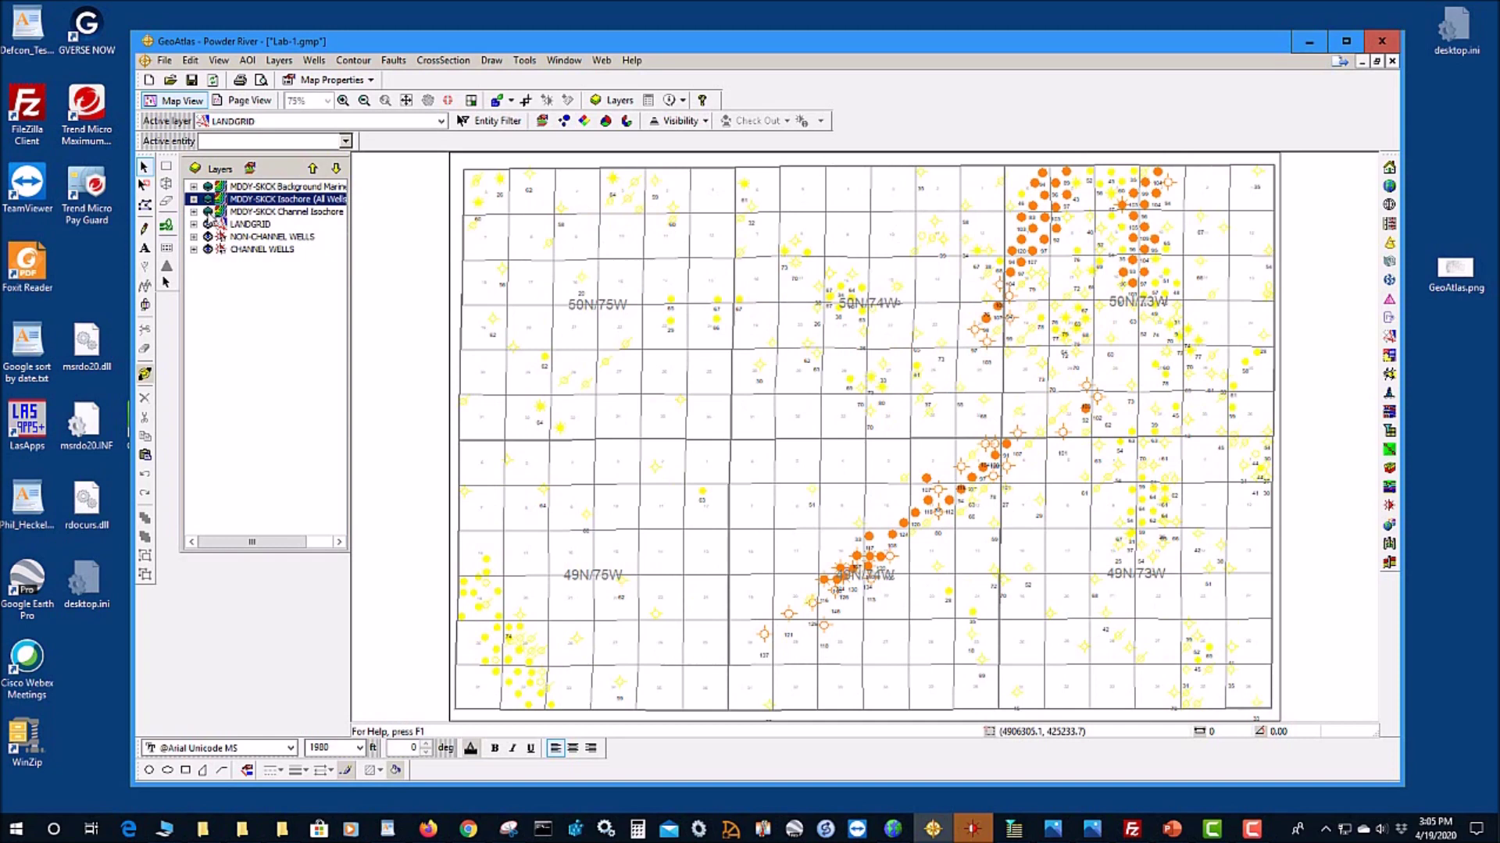
click(208, 212)
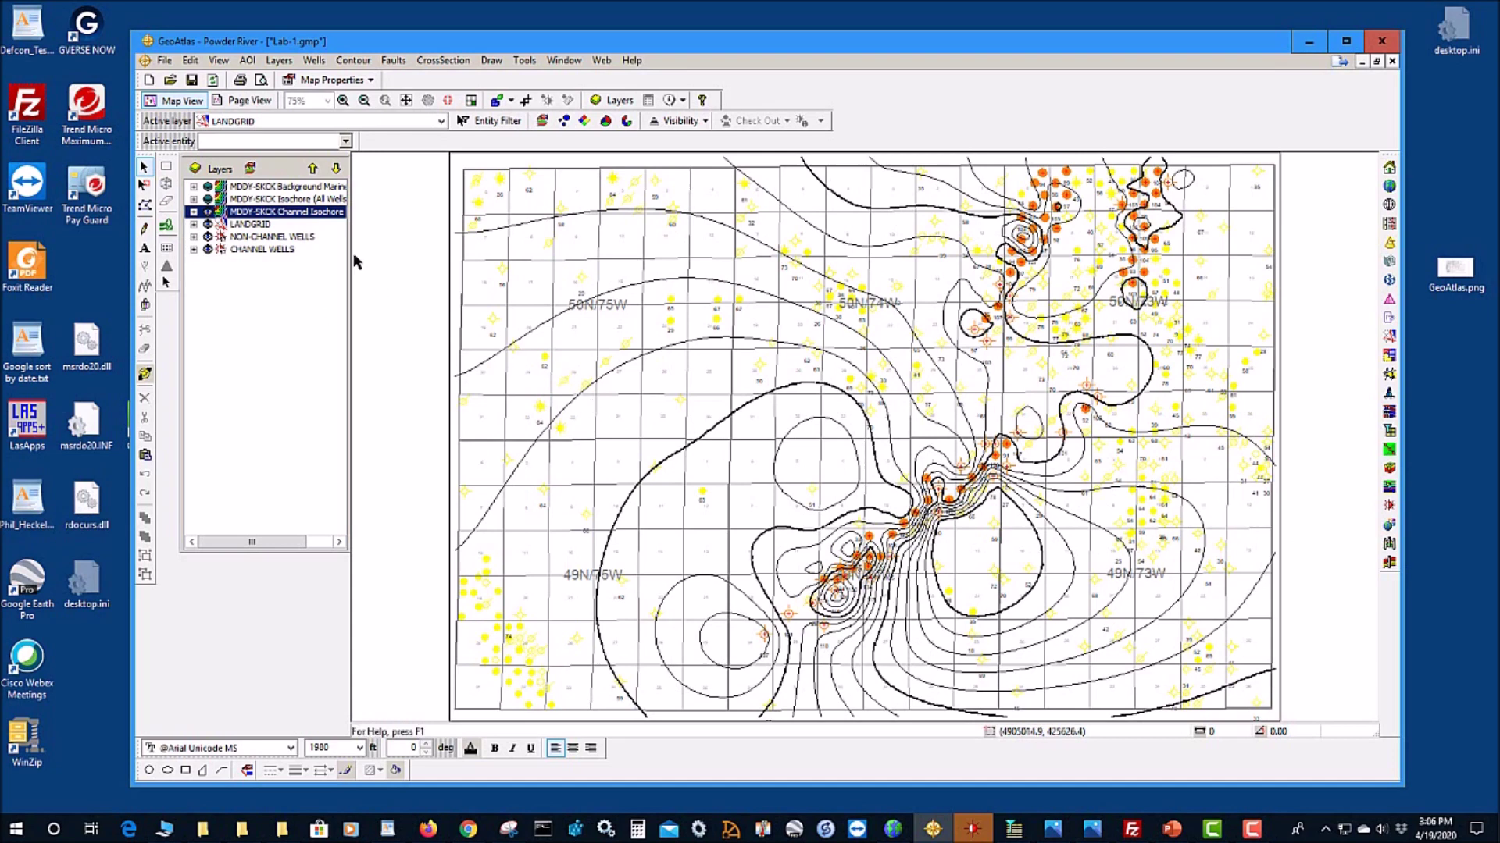
click(208, 212)
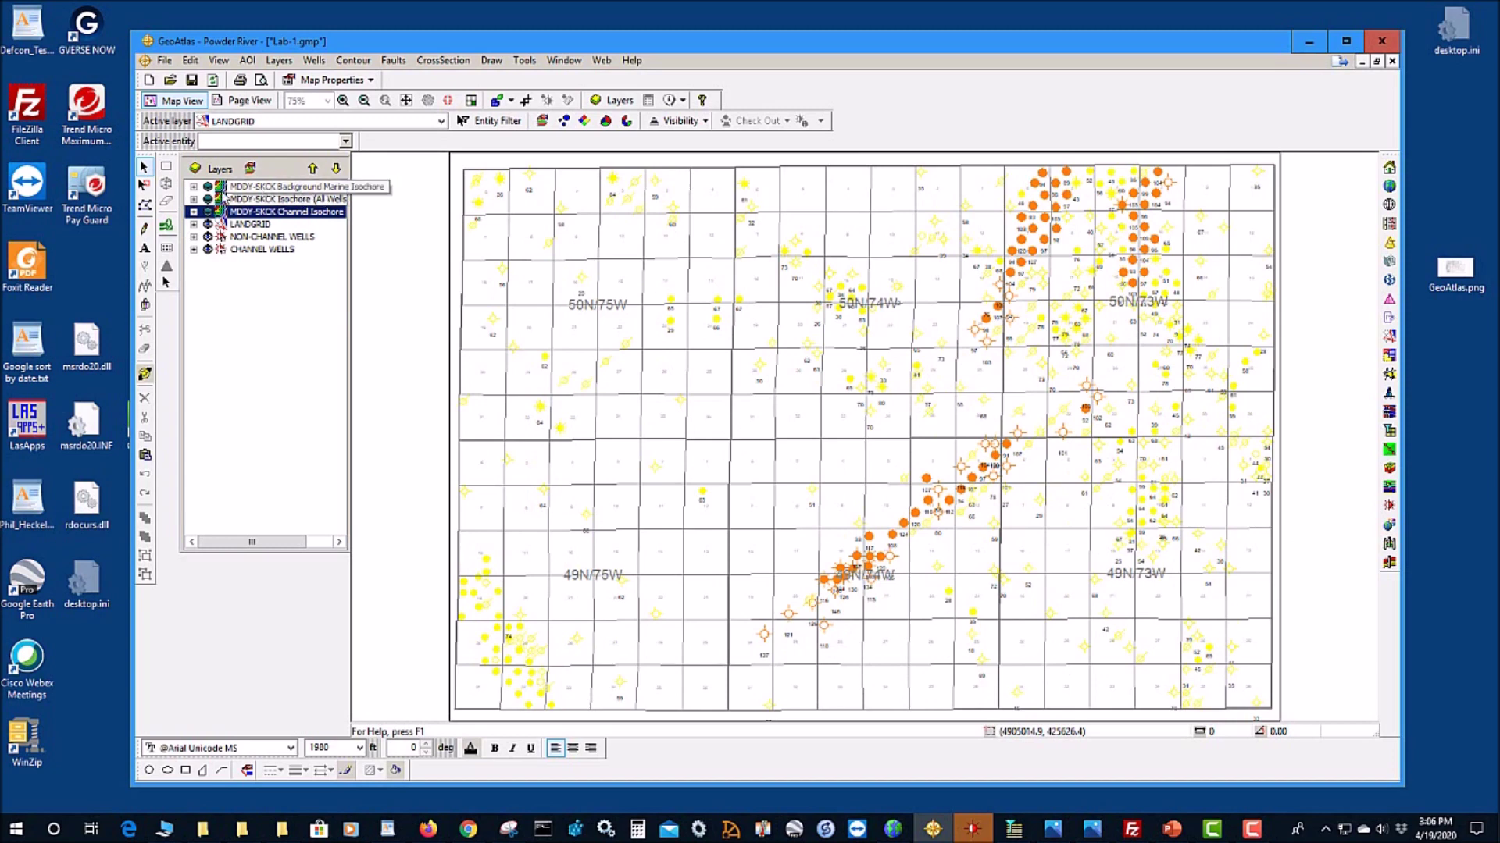
click(208, 189)
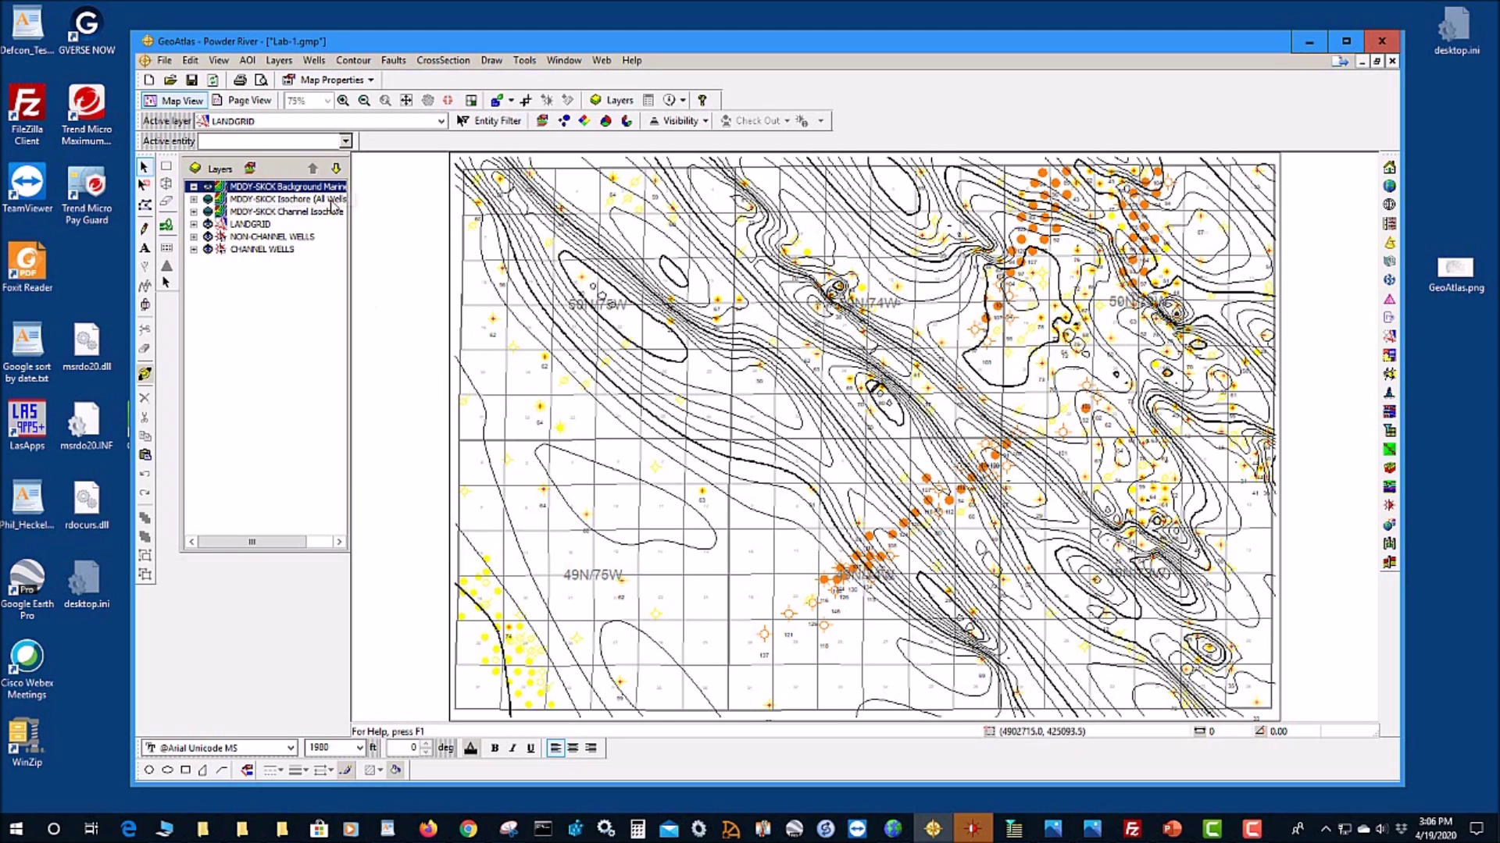
click(207, 187)
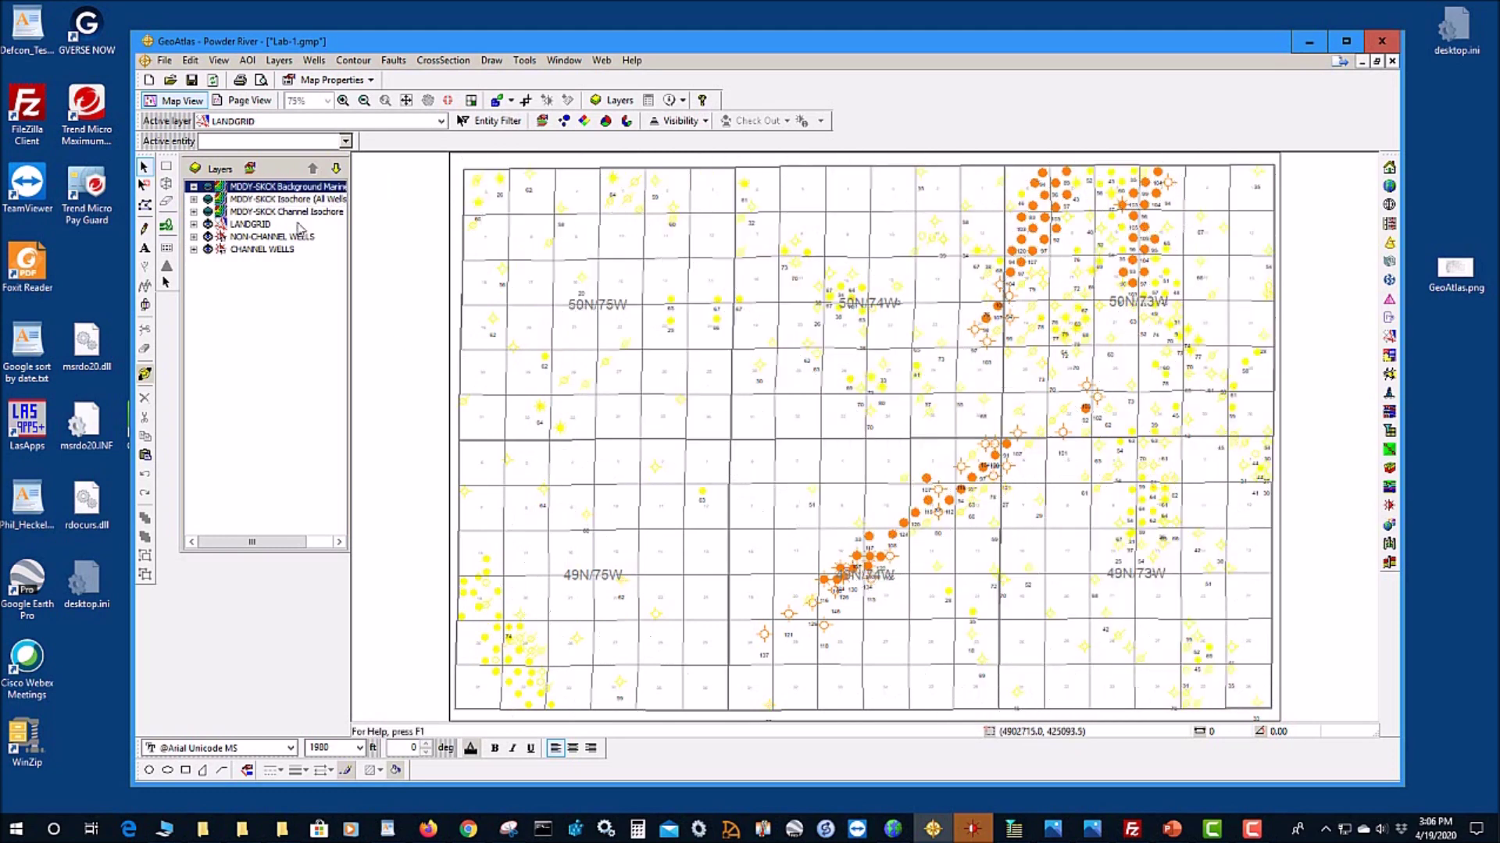
Step: Show the MDDY-SKCK Channel Isochore layer and open its geologic build parameters for a layer update
click(208, 211)
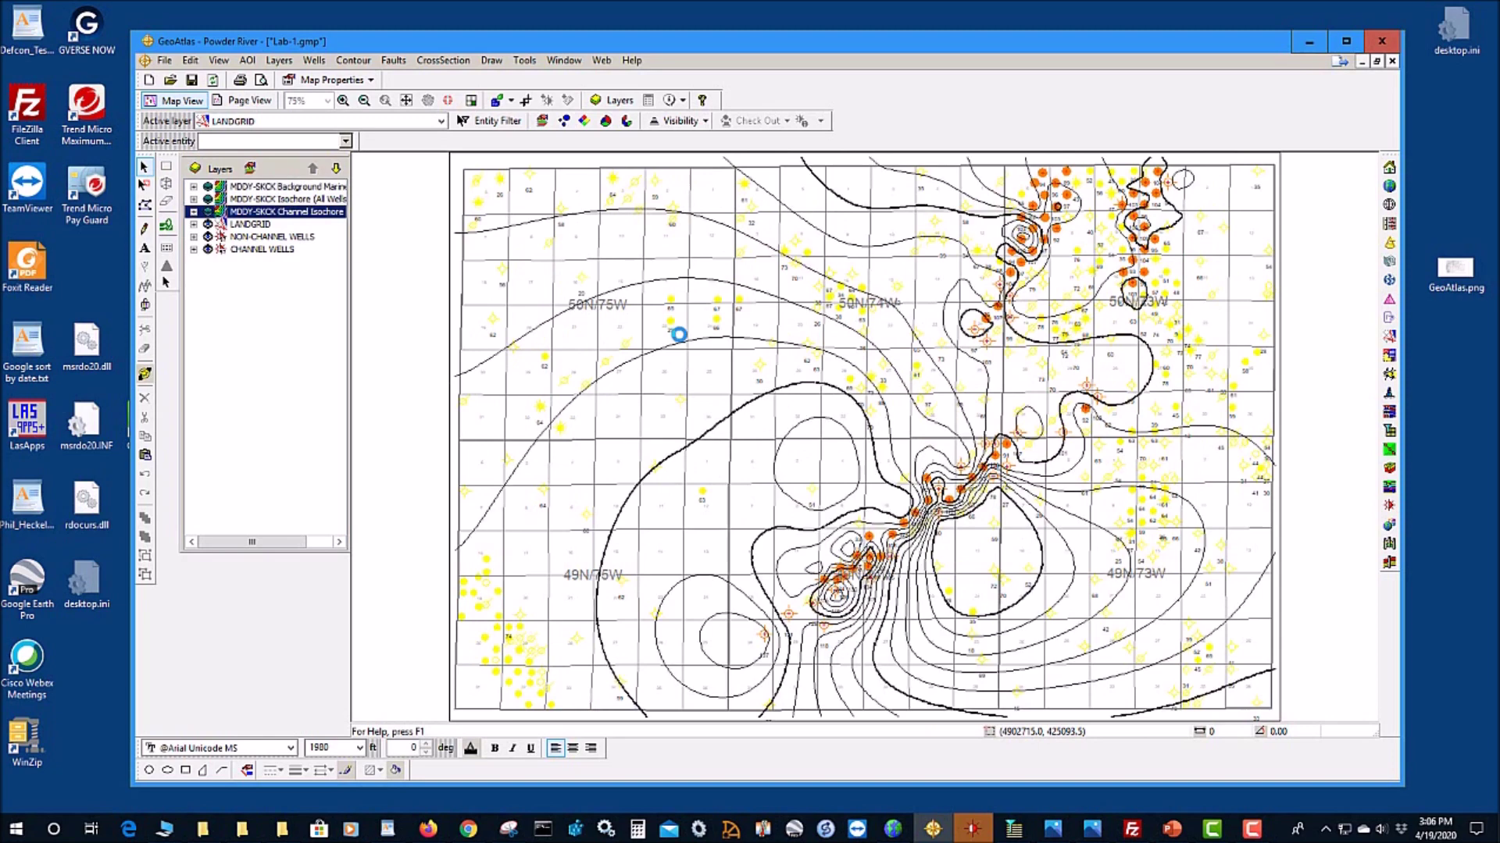
right_click(312, 212)
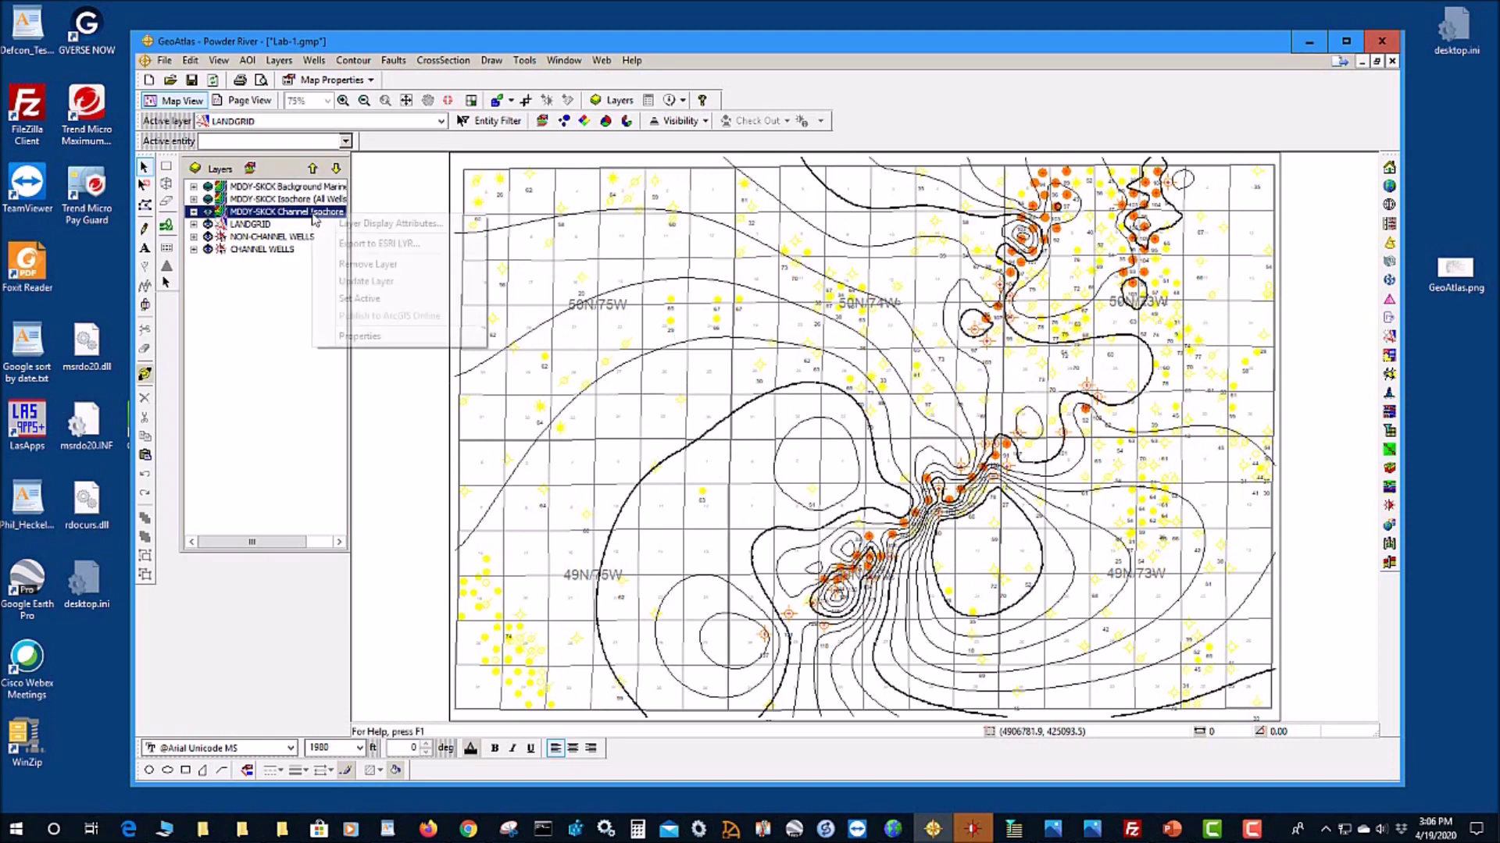
click(387, 283)
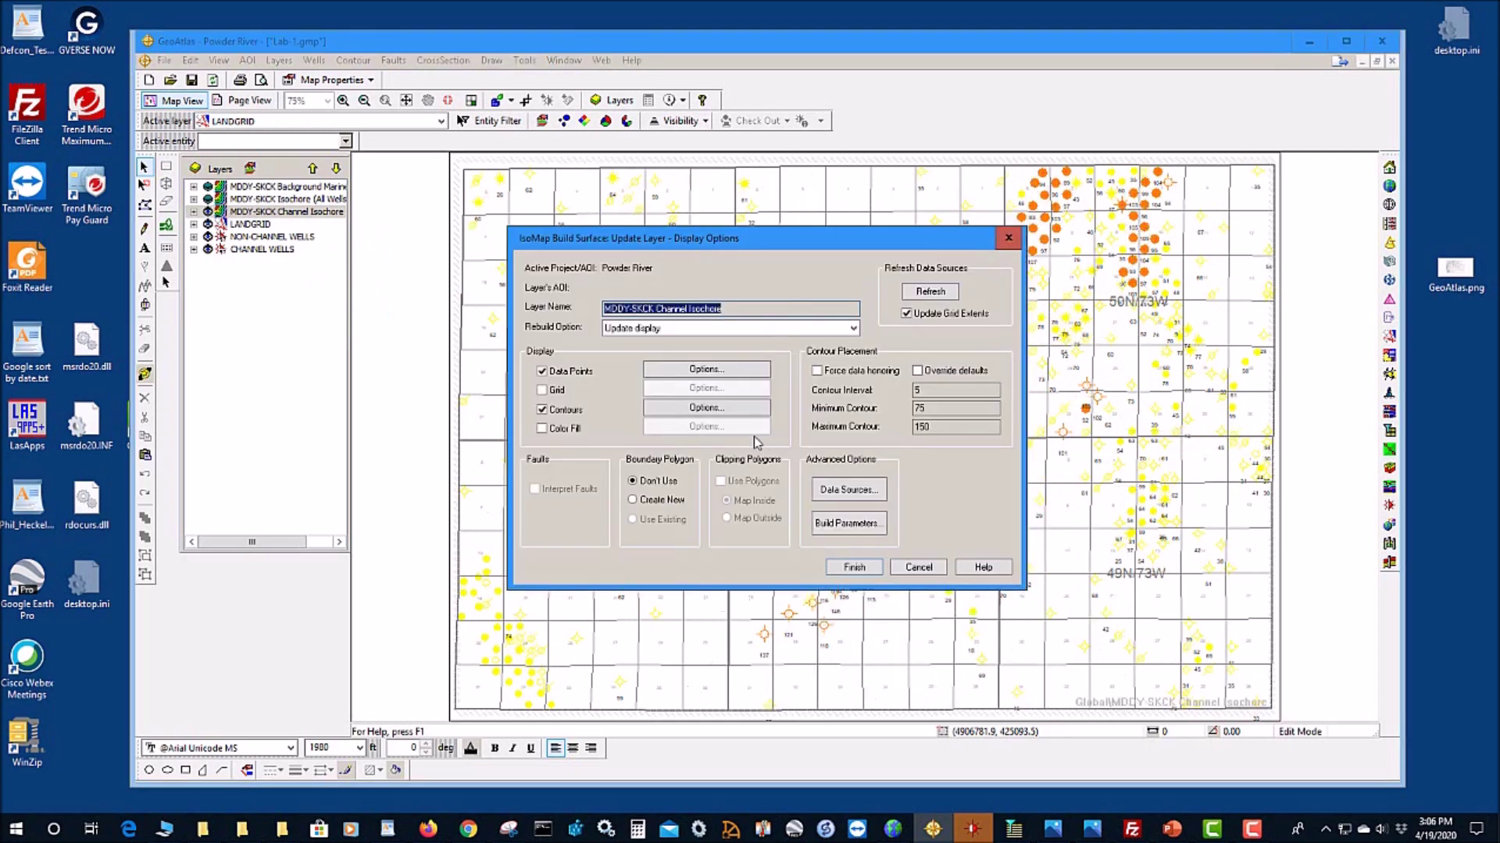
drag(796, 243, 751, 205)
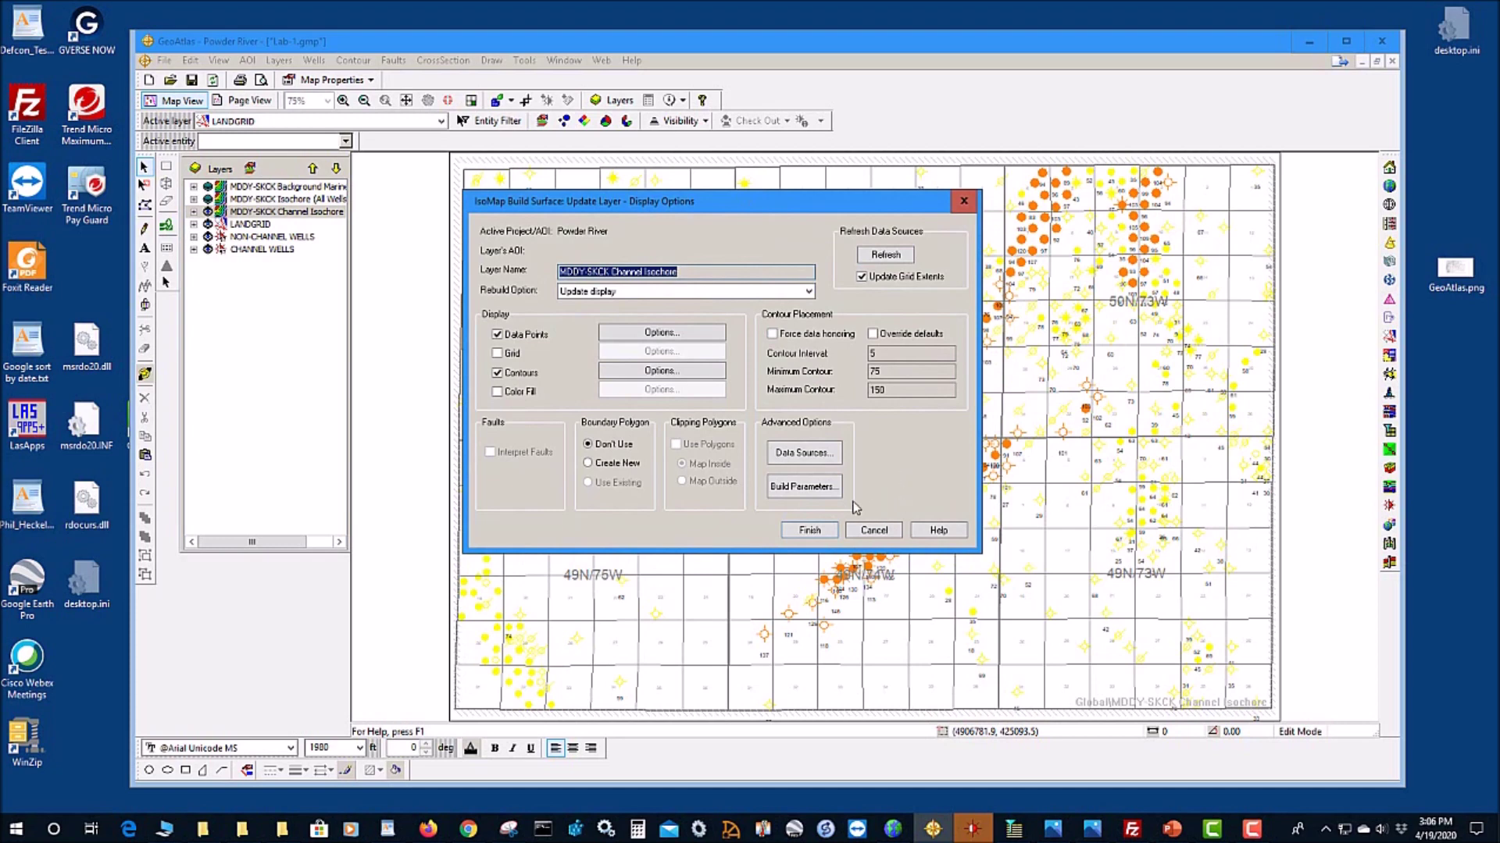
click(809, 492)
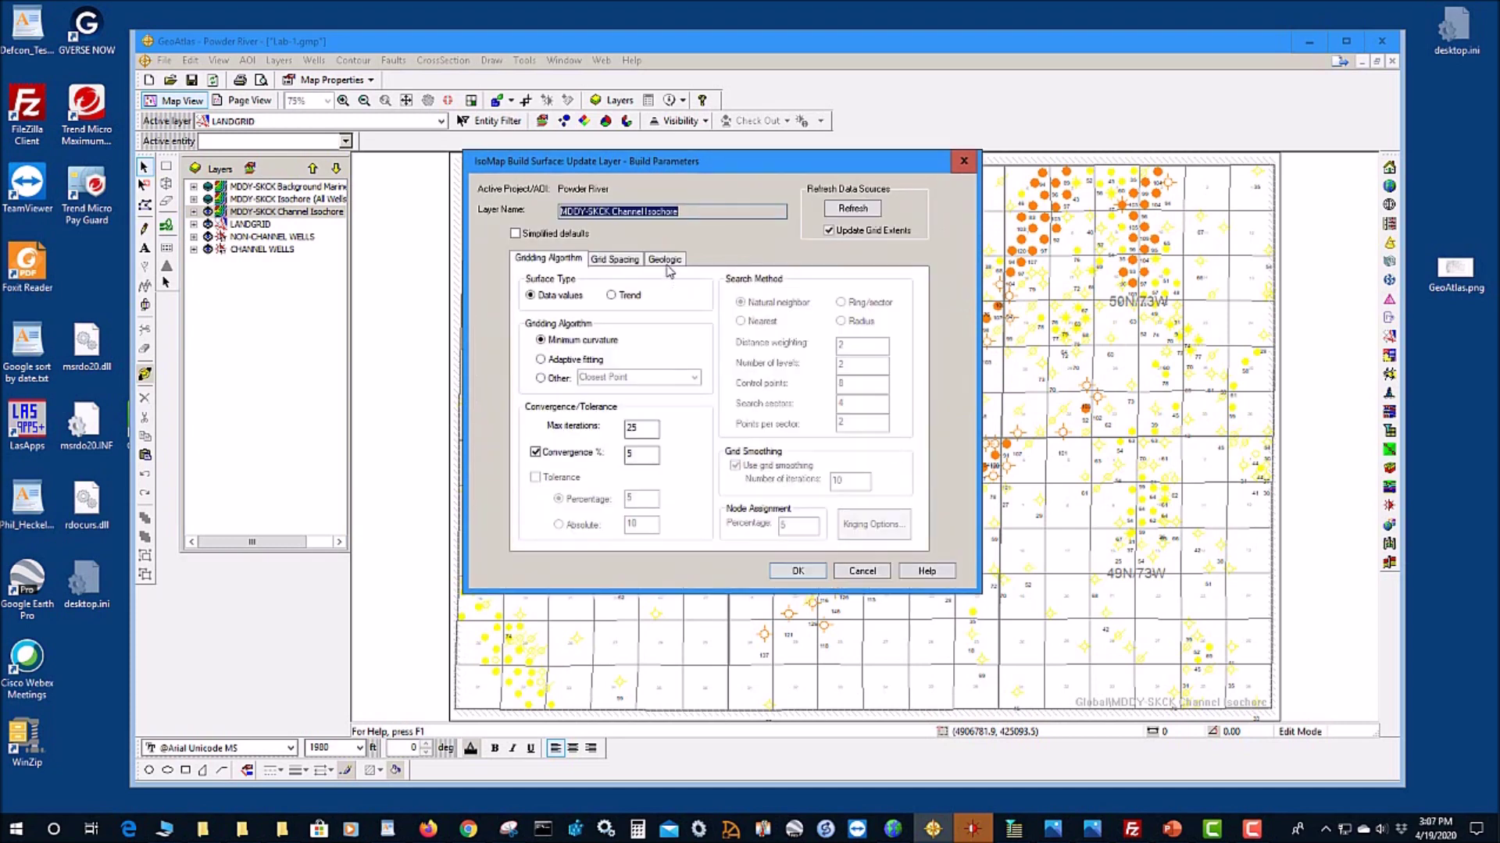
click(666, 260)
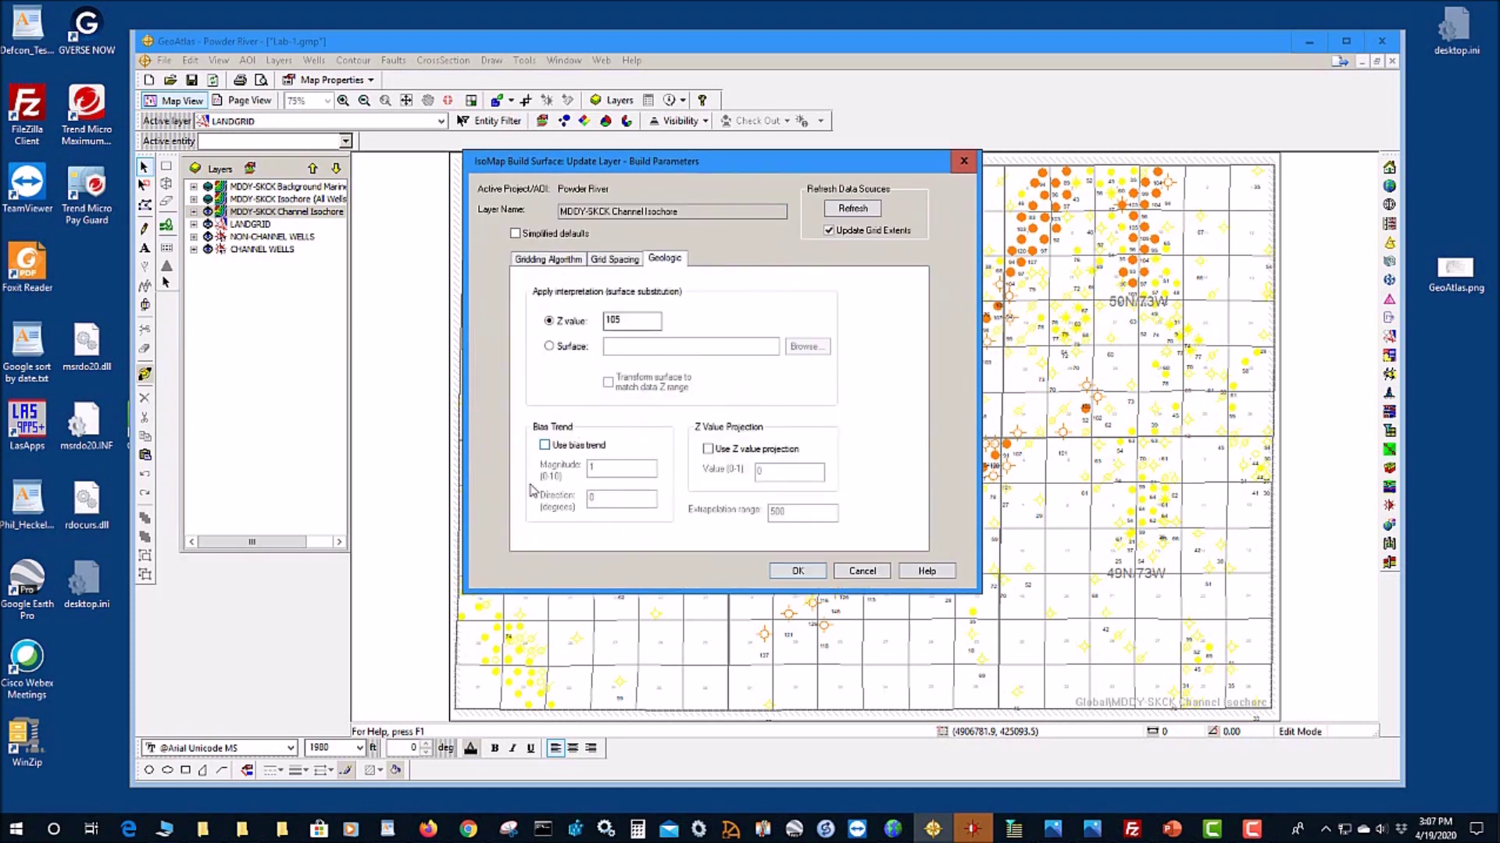
Step: Enable the bias trend for the channel isochore with magnitude 3 and direction 45 degrees, and regrid the layer
click(544, 445)
click(604, 470)
double_click(605, 467)
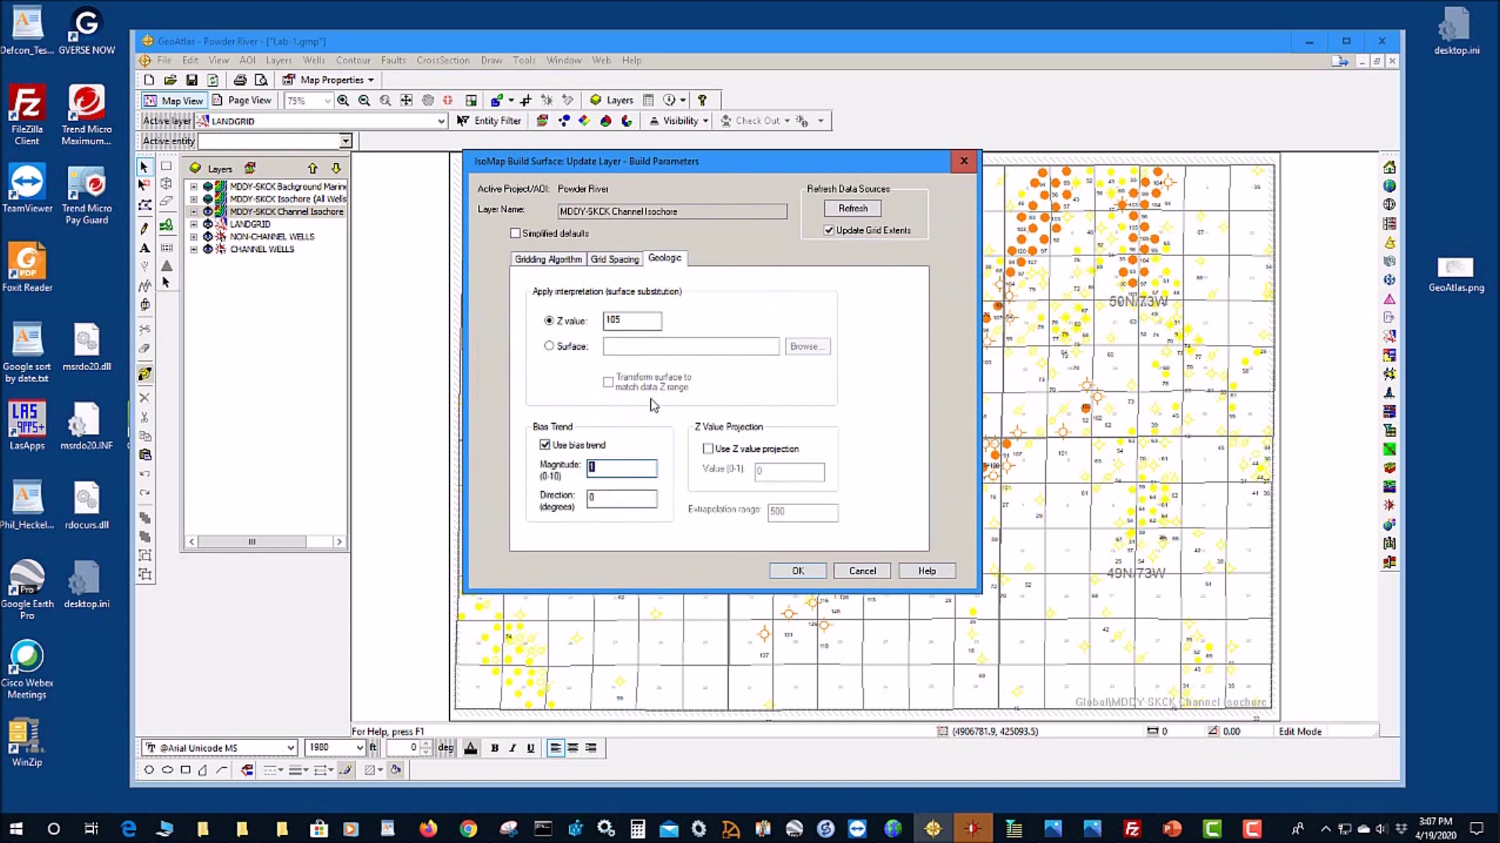
text(3)
click(615, 497)
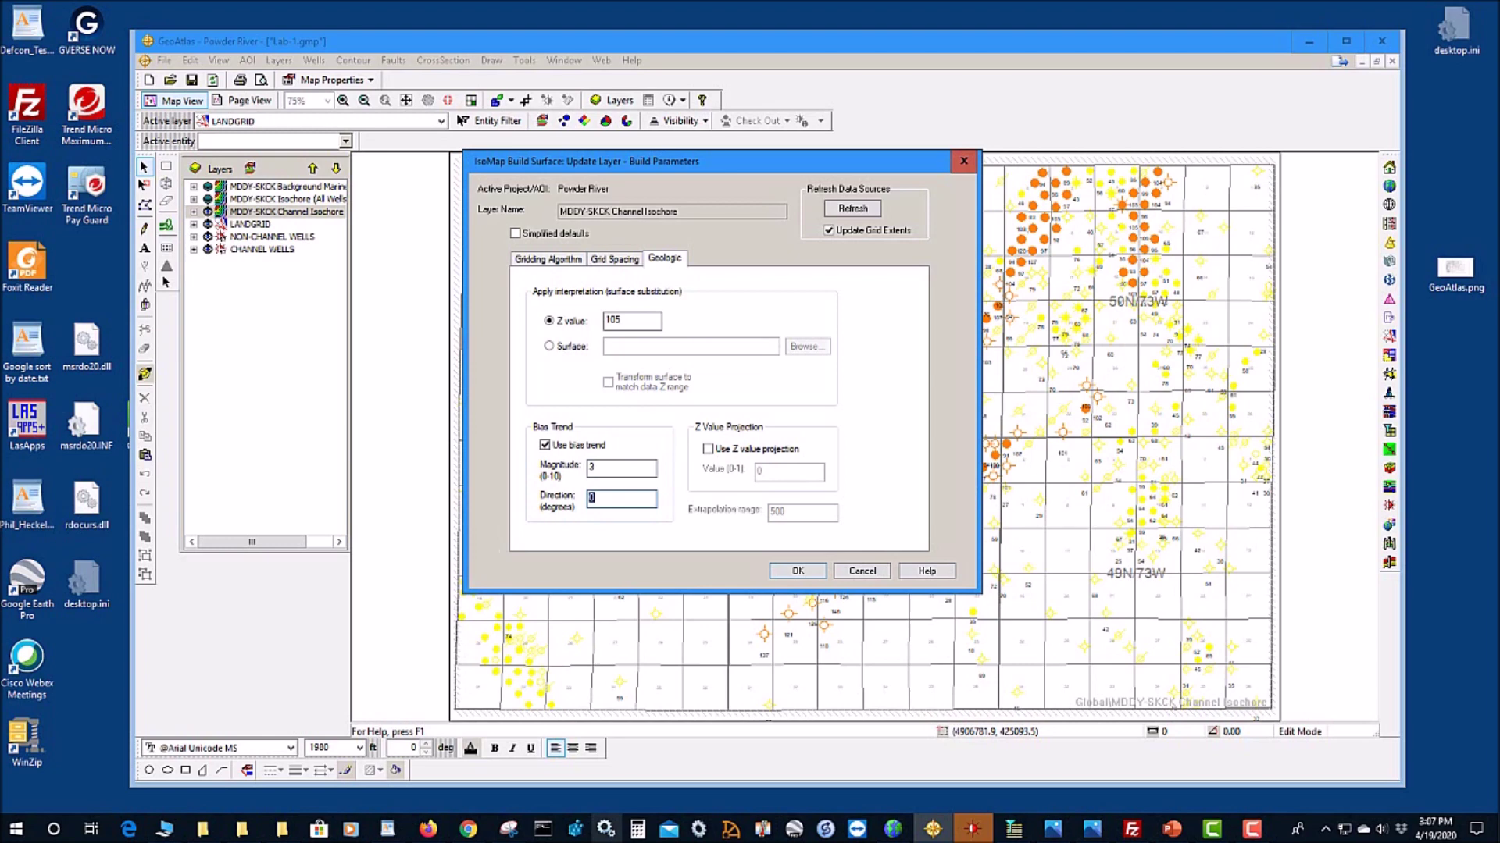
text(45)
click(797, 571)
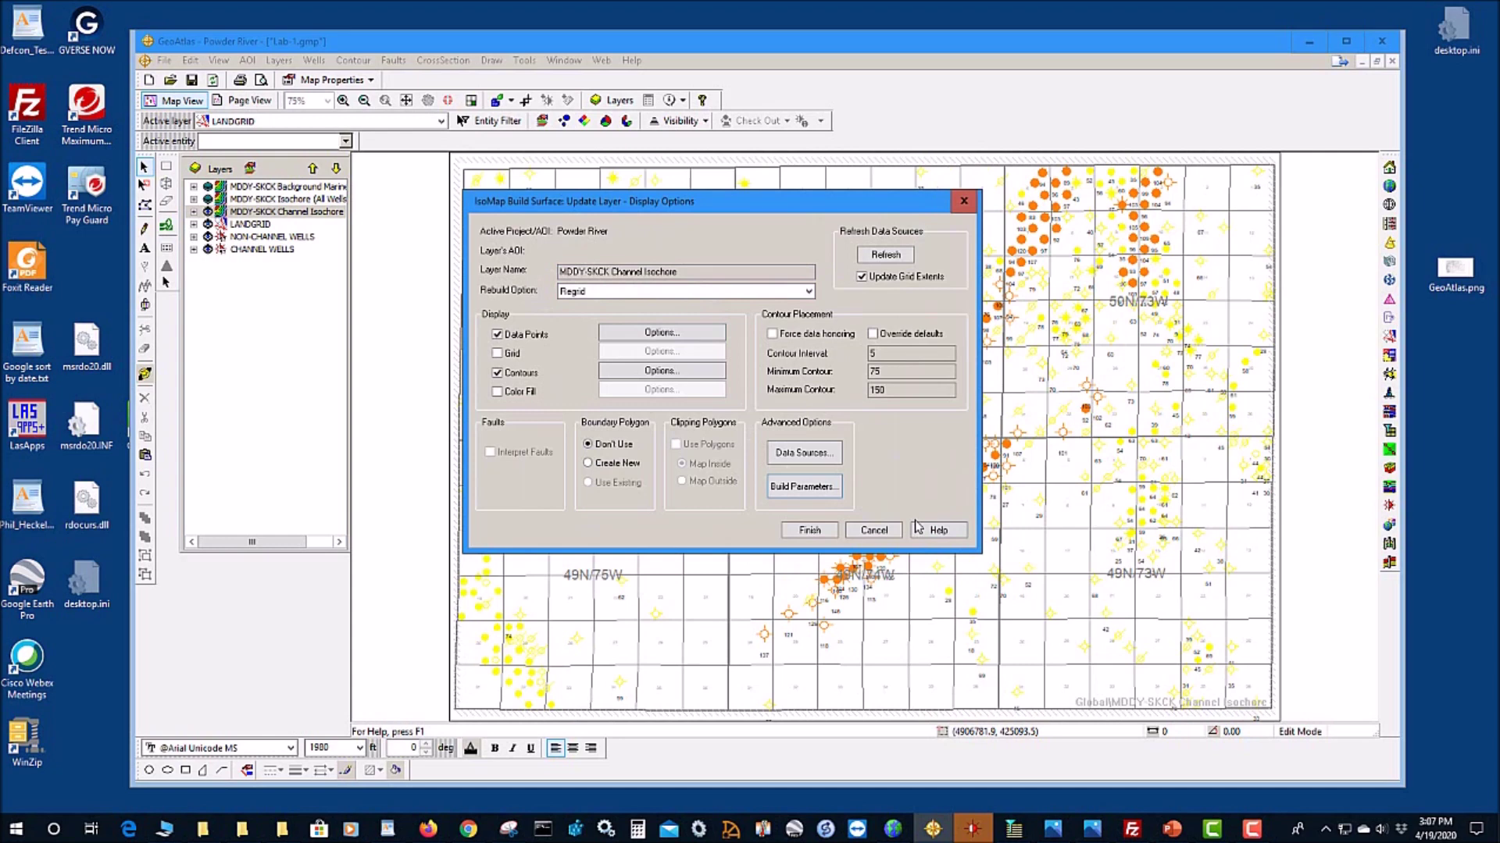
click(811, 530)
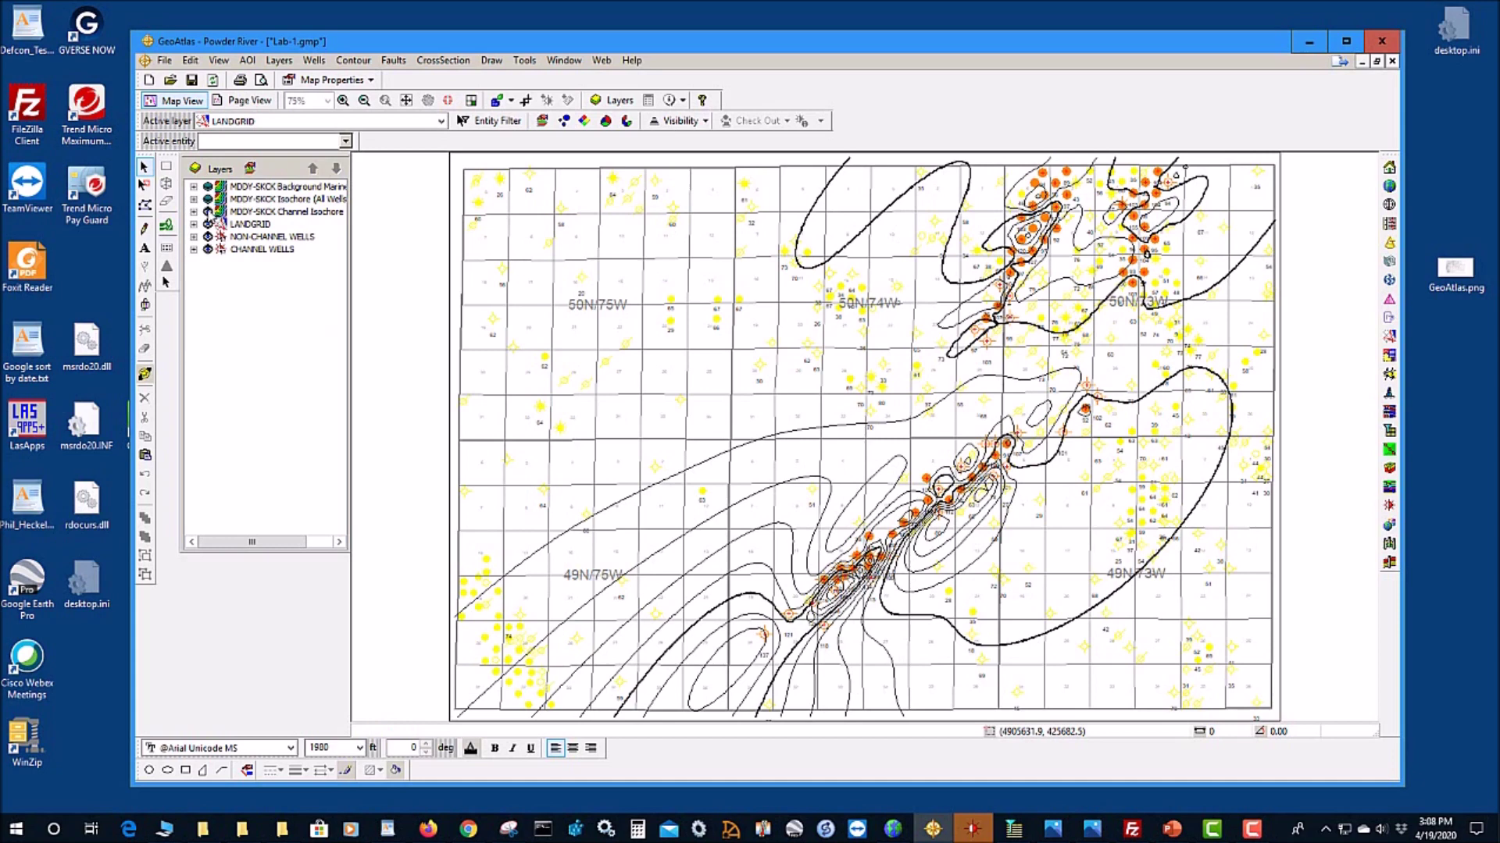
Step: Show the Background Marine isochore in place of the channel isochore and review its bias trend parameters, leaving the layer update cancelled
click(208, 212)
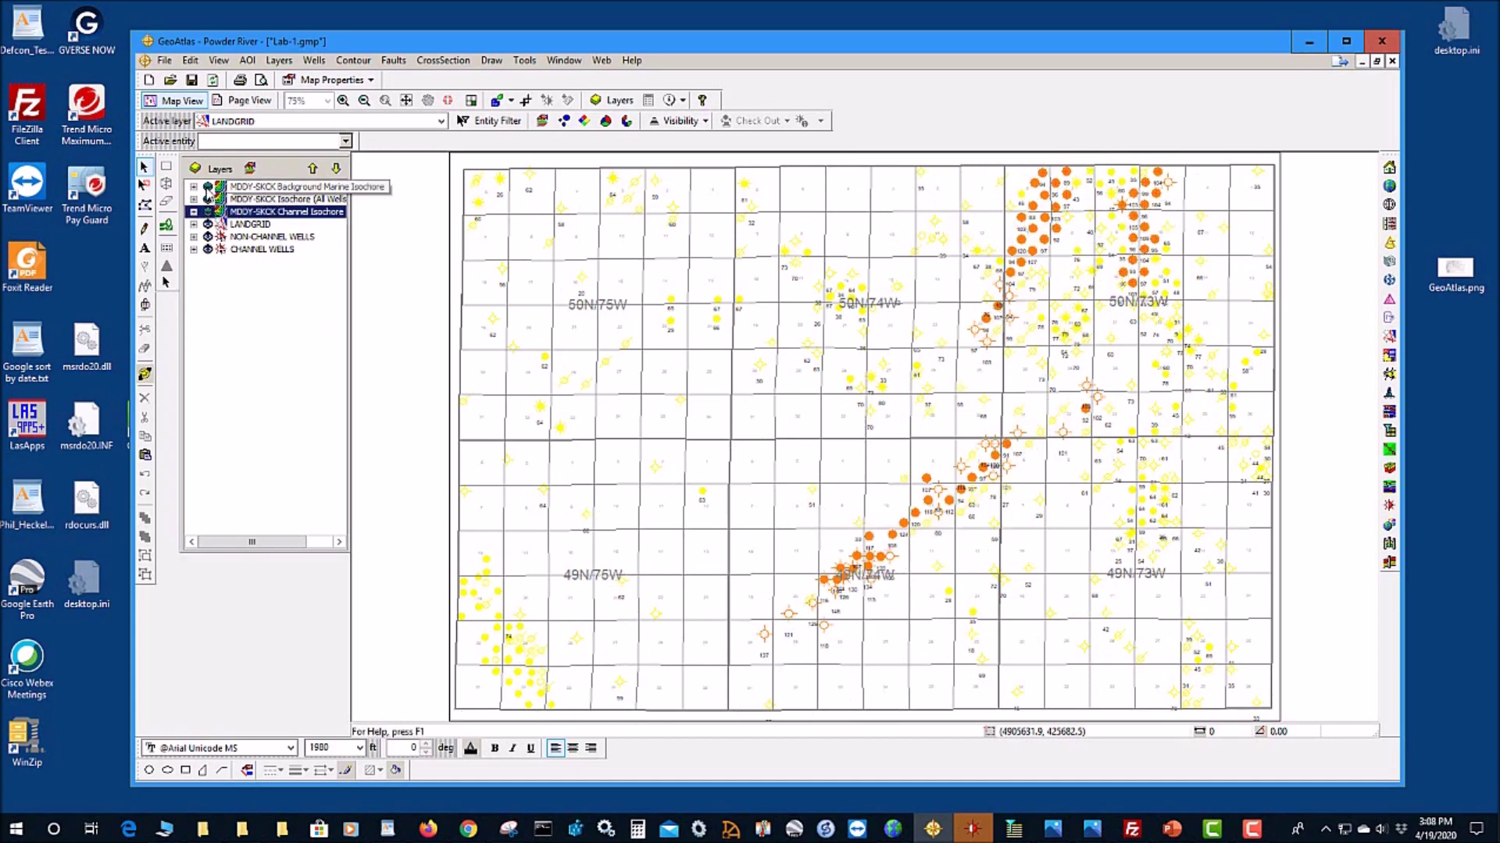
click(208, 212)
right_click(274, 187)
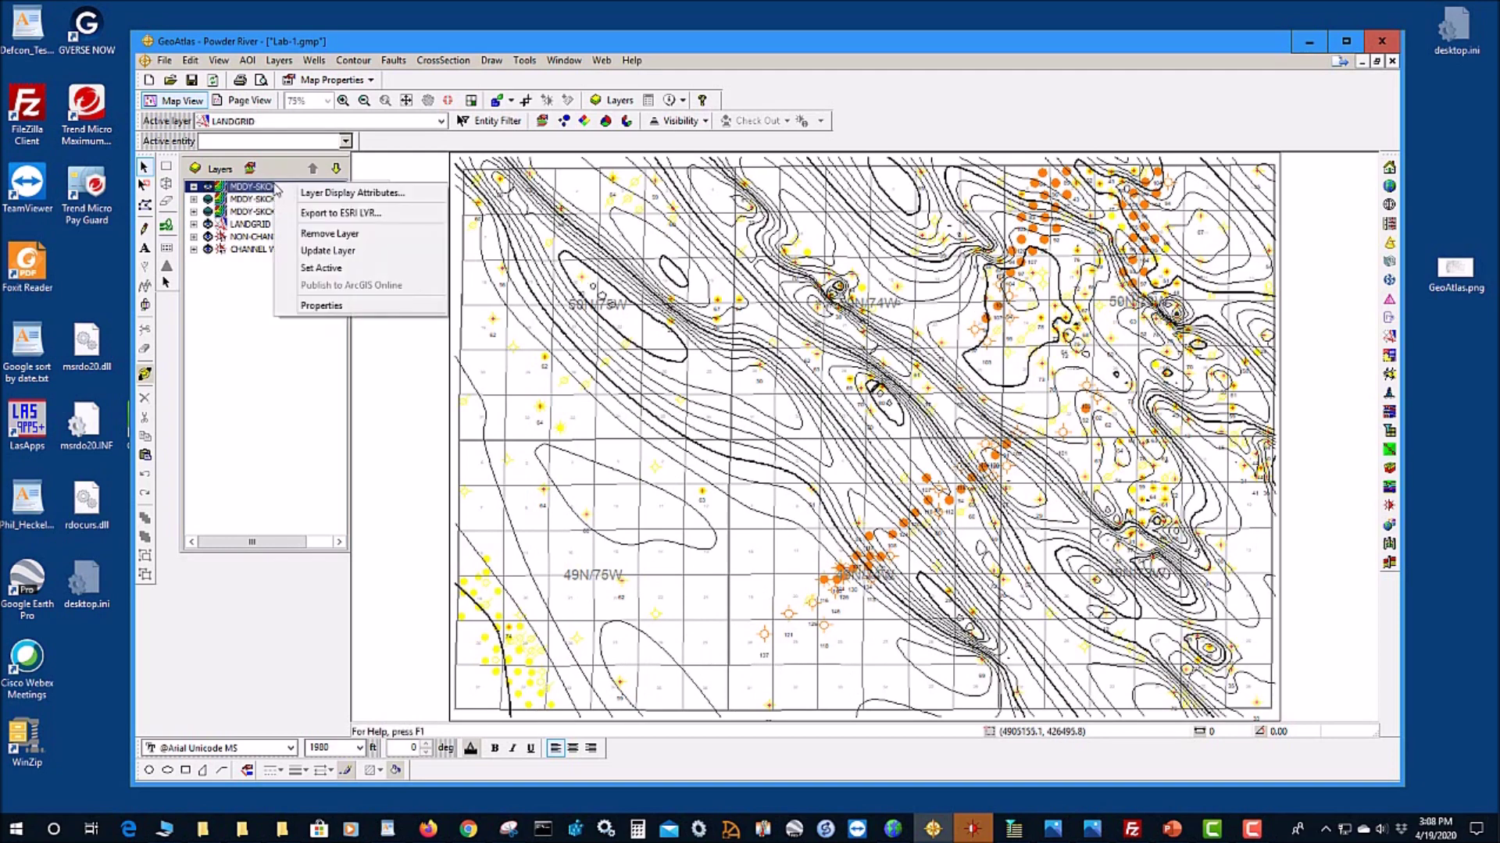
click(328, 251)
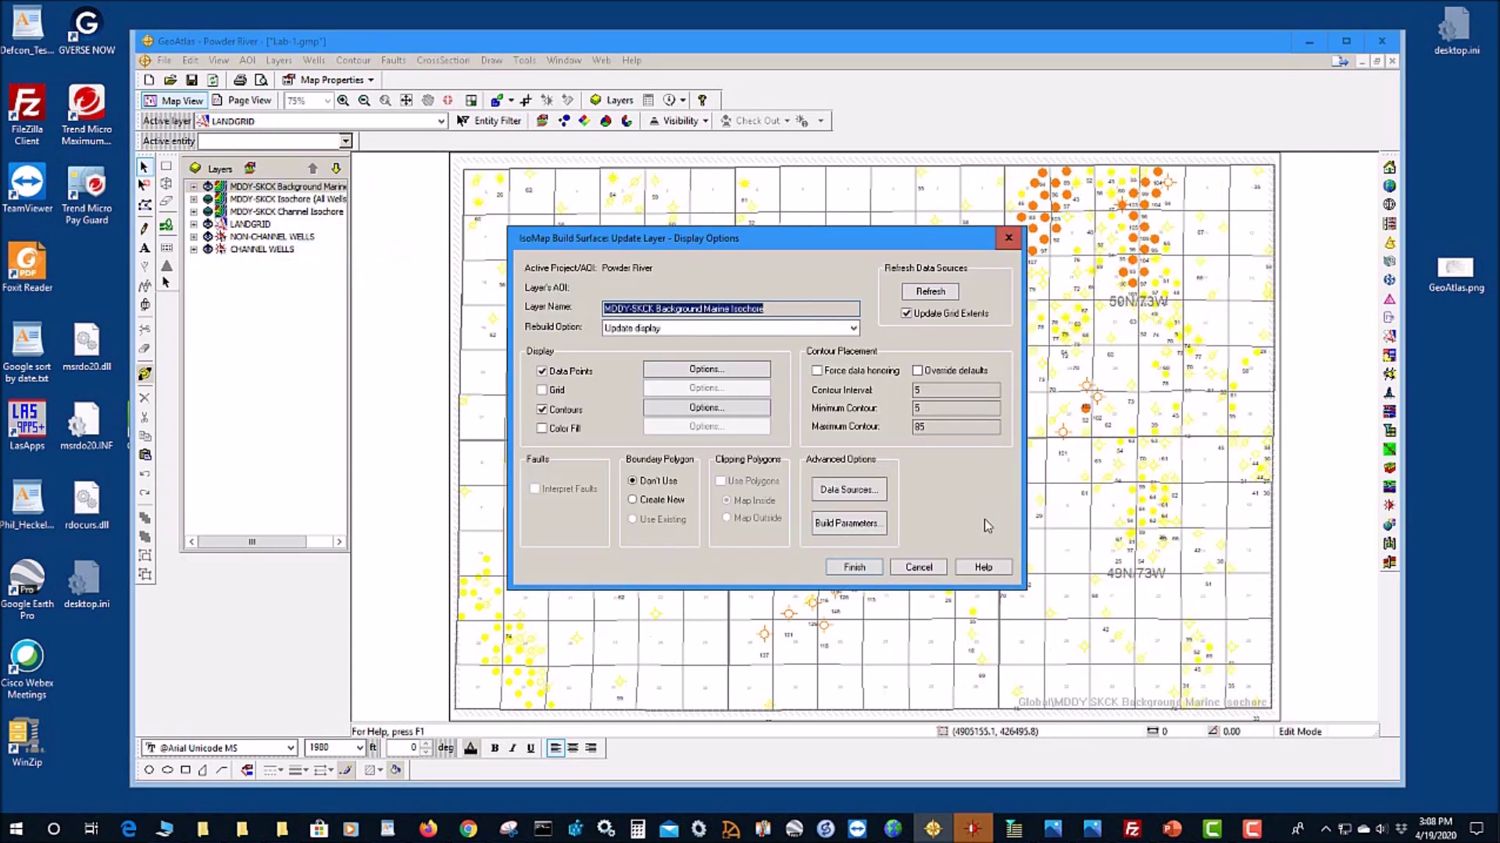
click(849, 526)
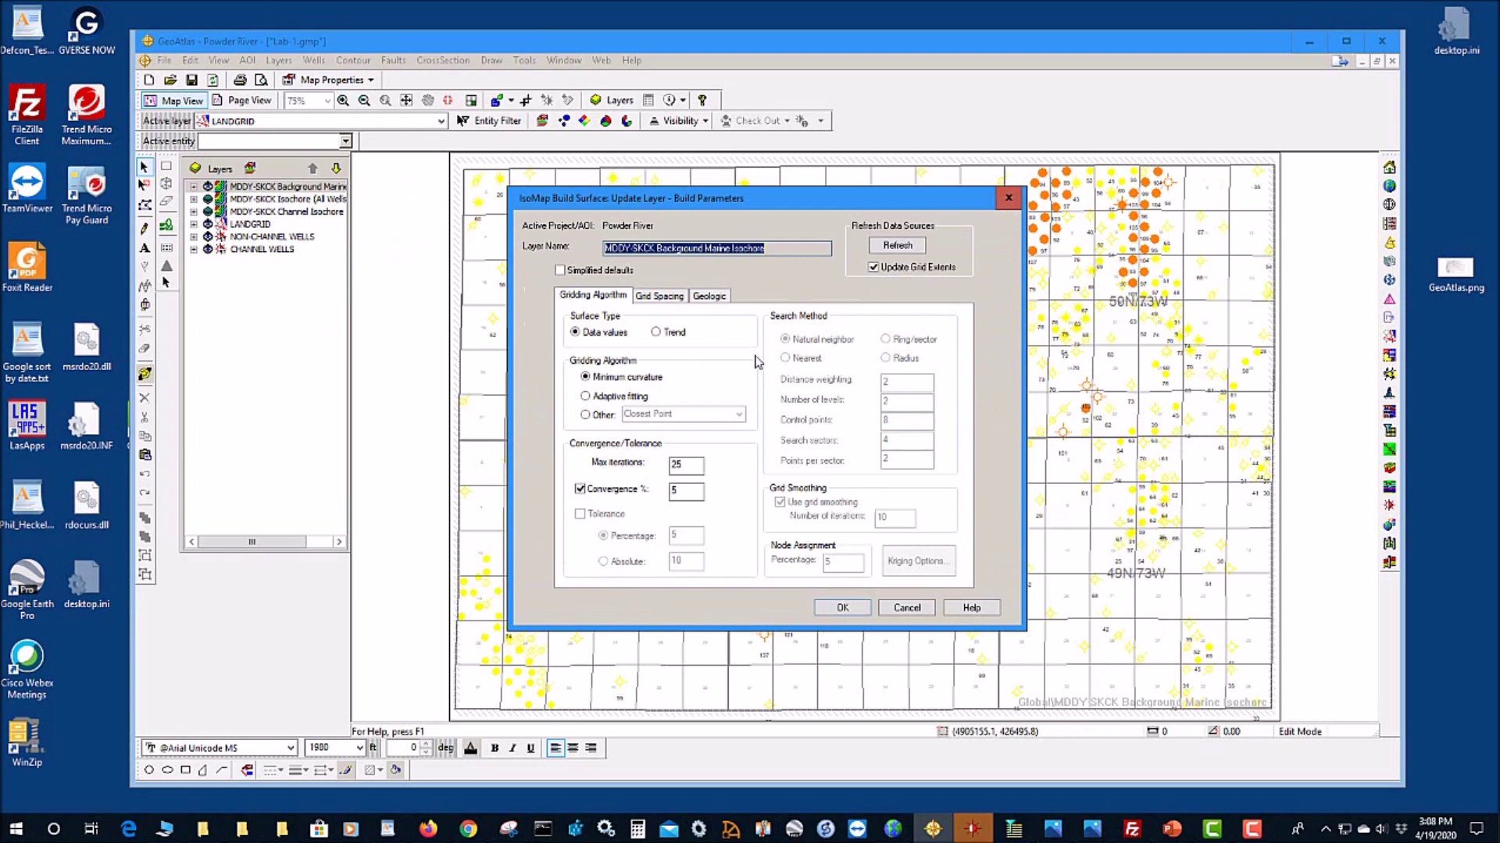
click(711, 300)
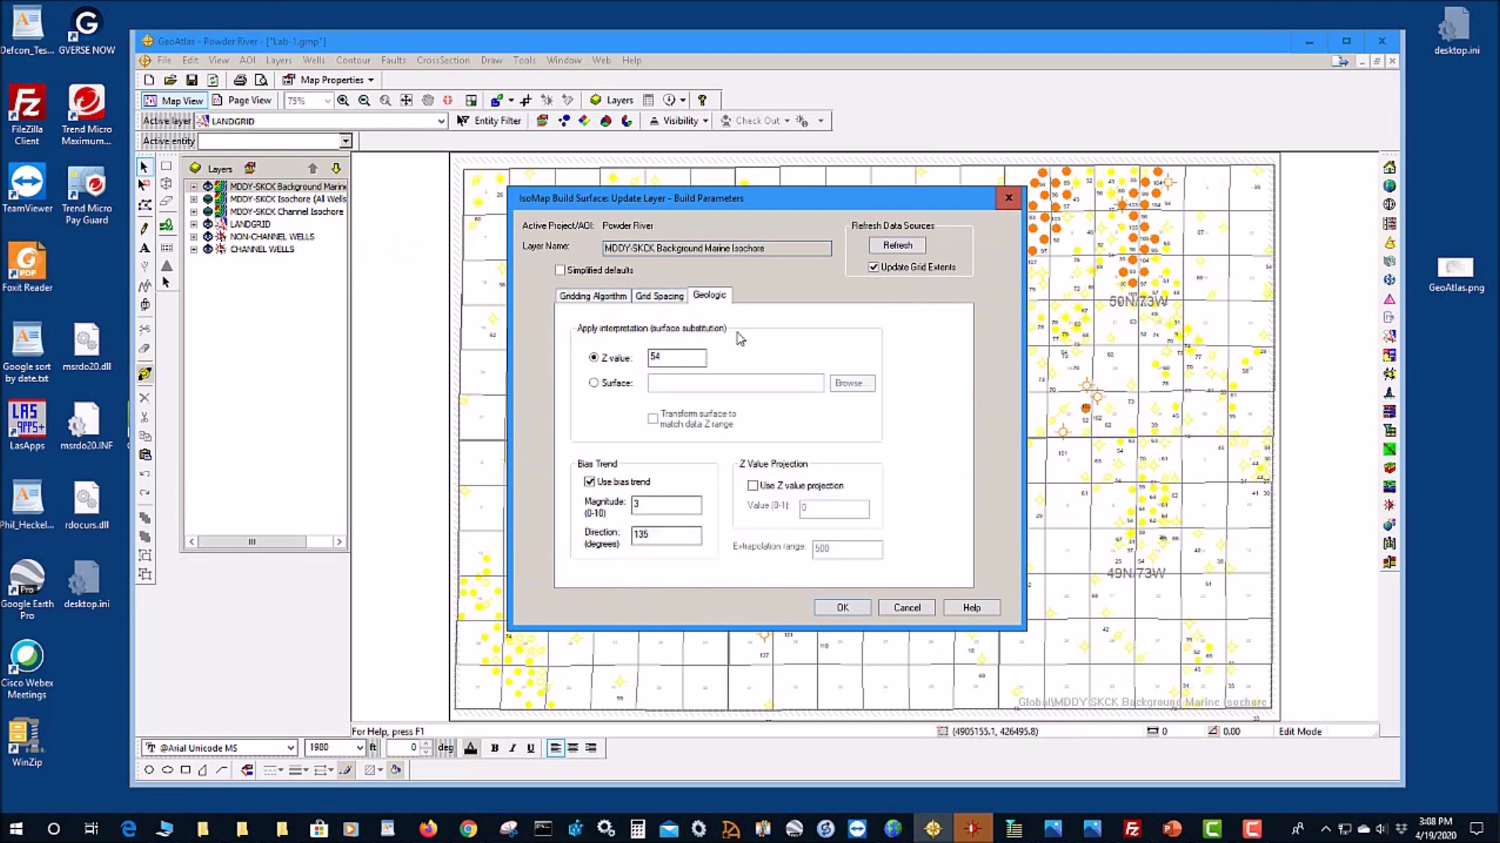
double_click(654, 506)
click(649, 504)
click(854, 610)
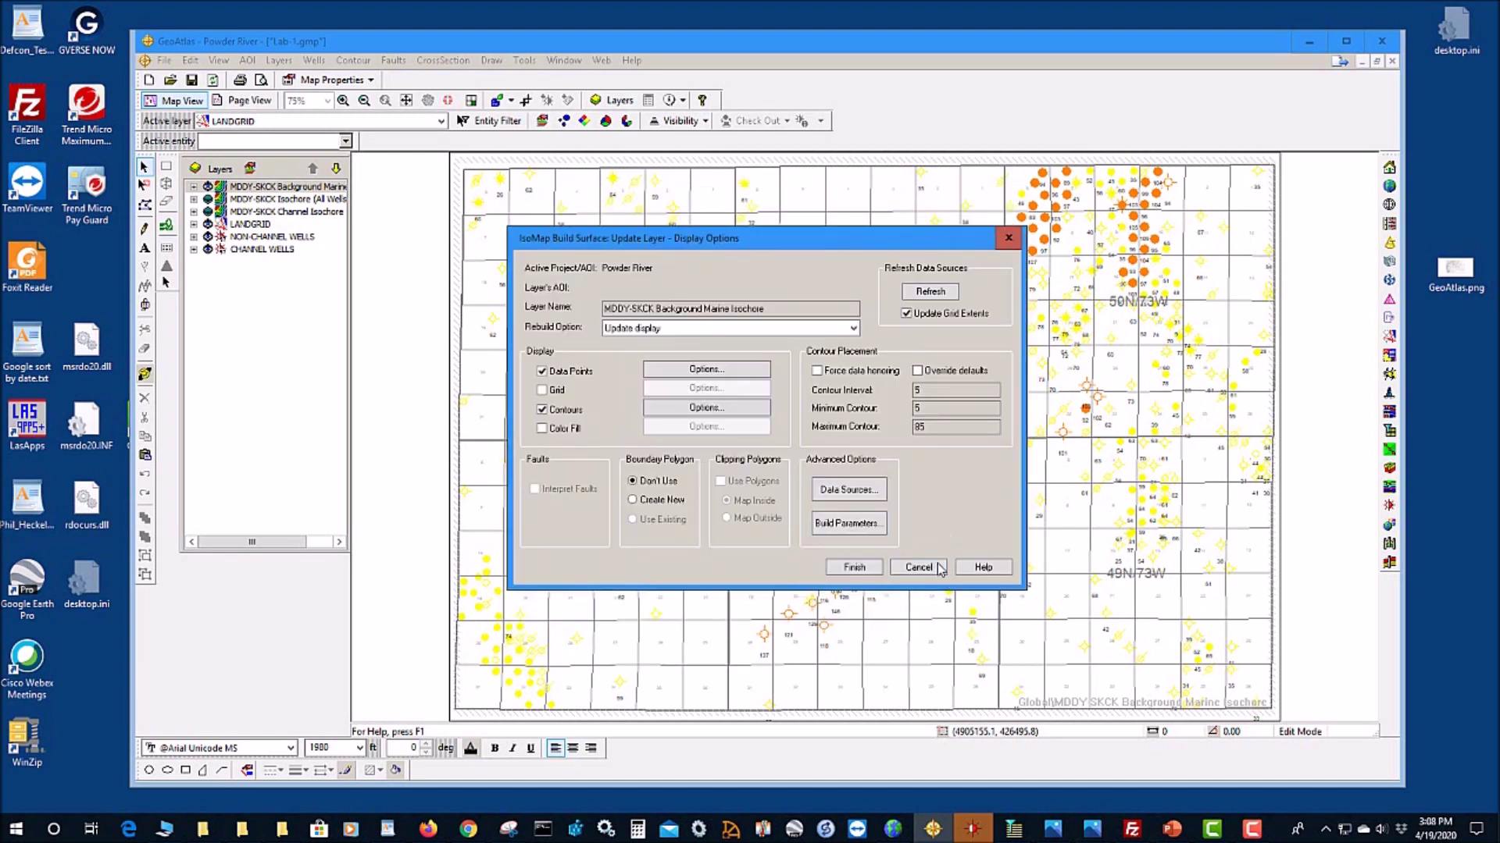
click(921, 566)
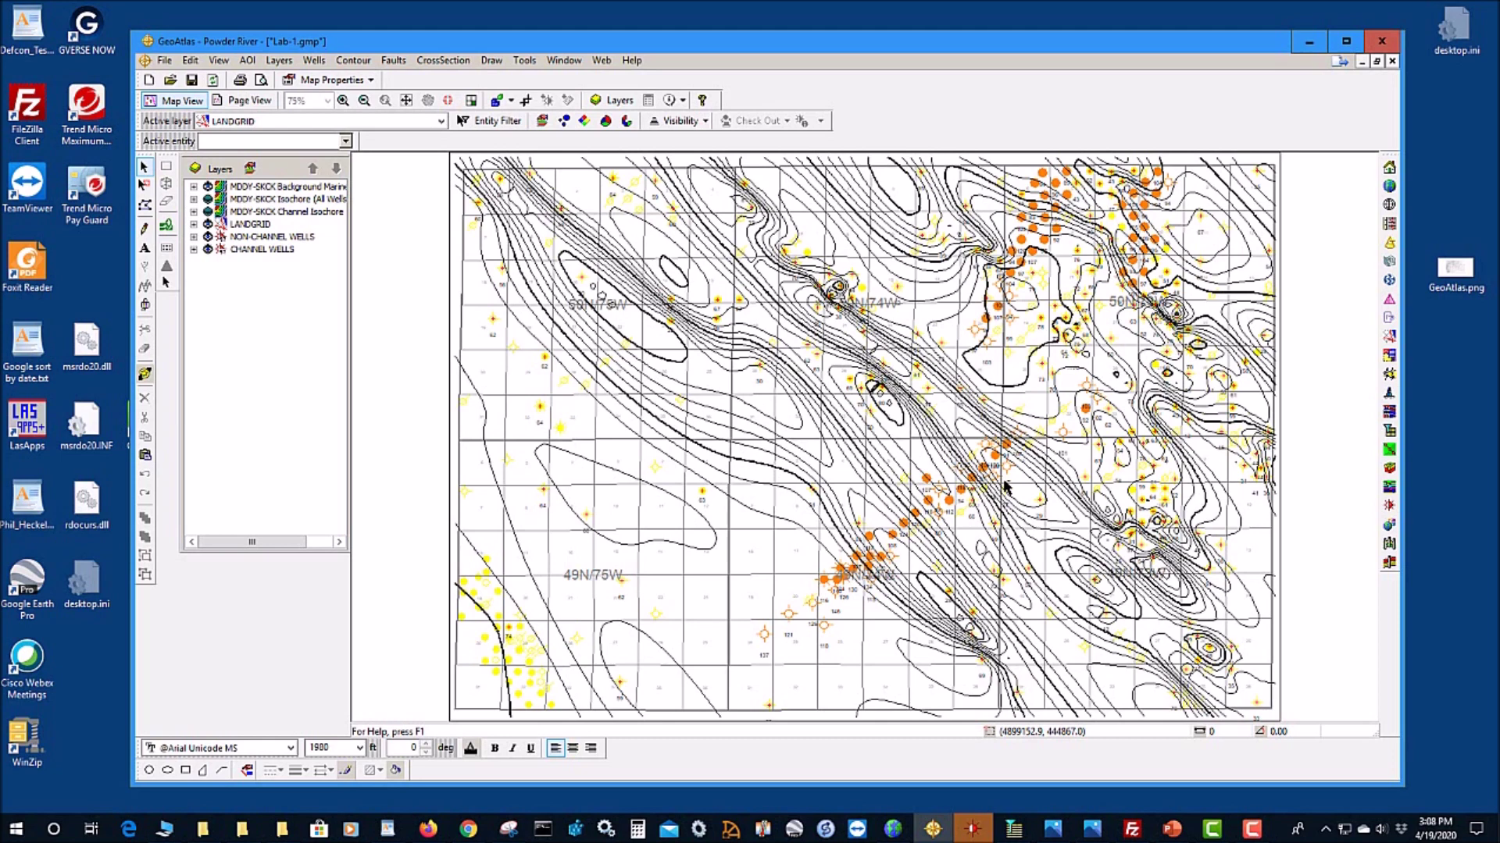
Step: Minimize the Lab-1 map and open the Start.gmp map in a maximized window
click(1363, 63)
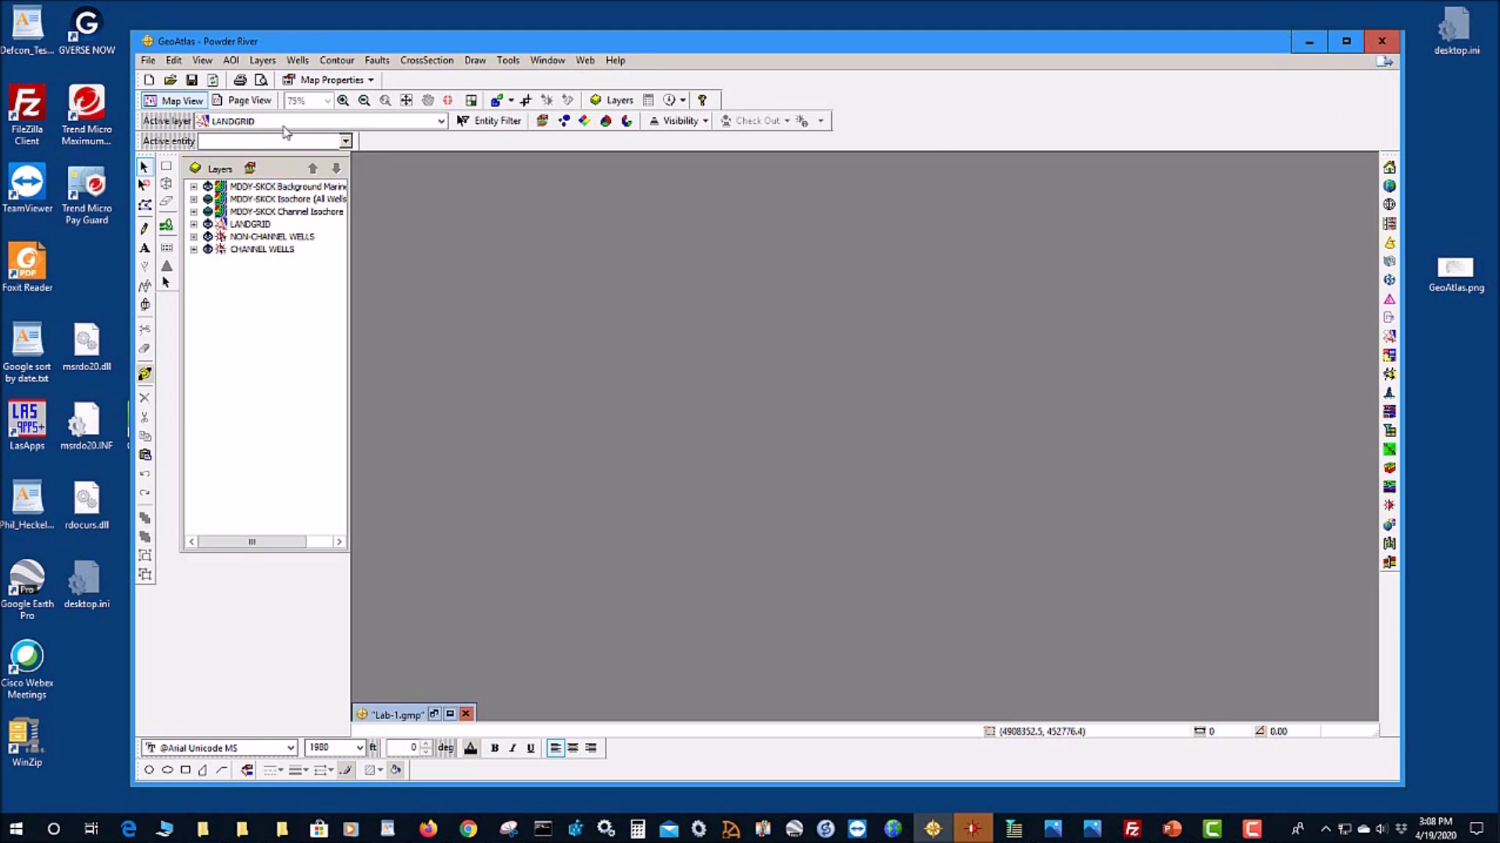
click(148, 60)
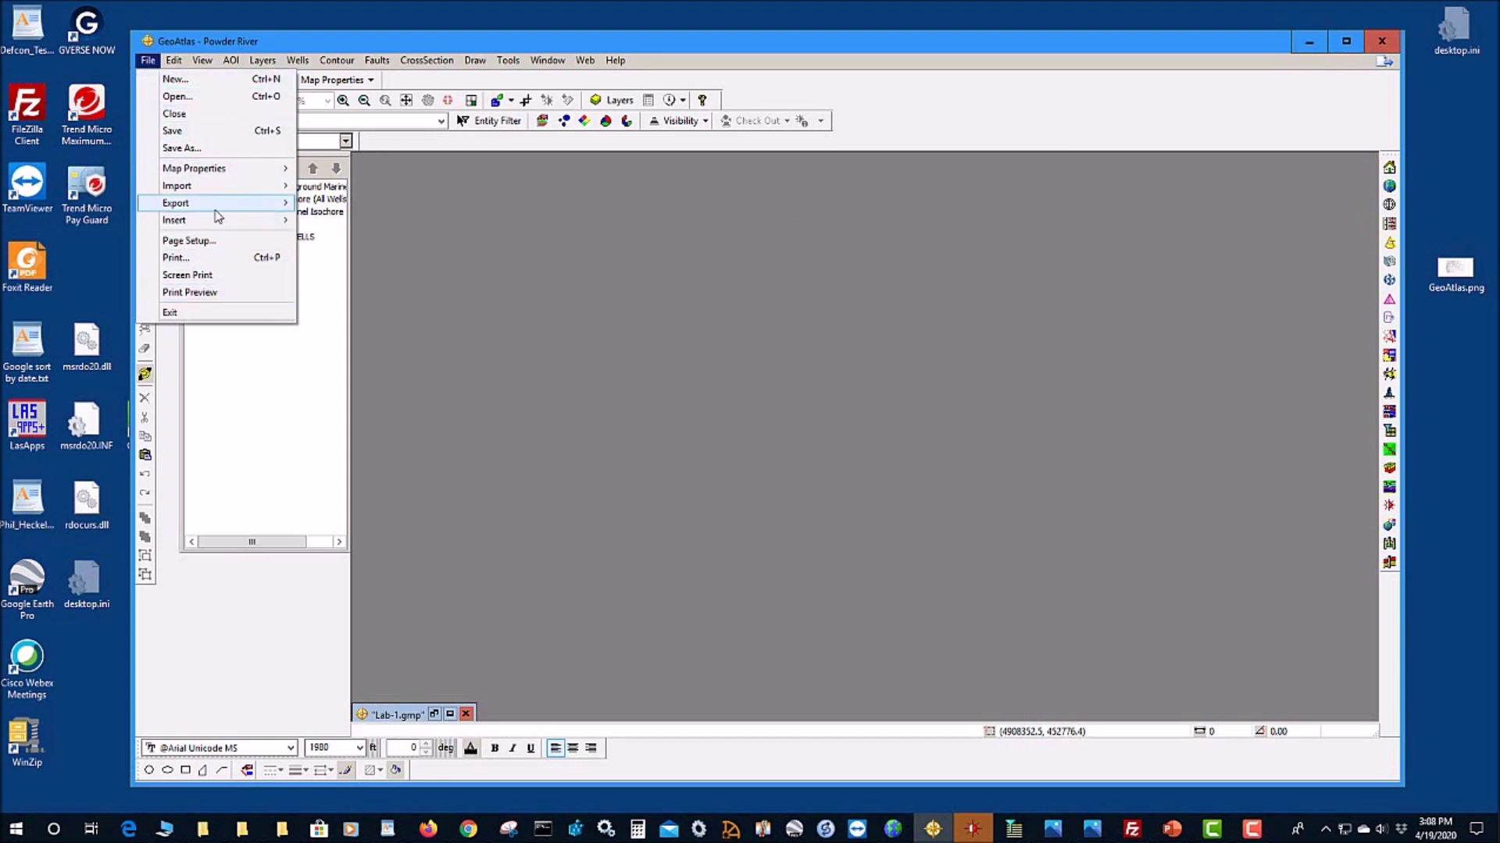
click(195, 96)
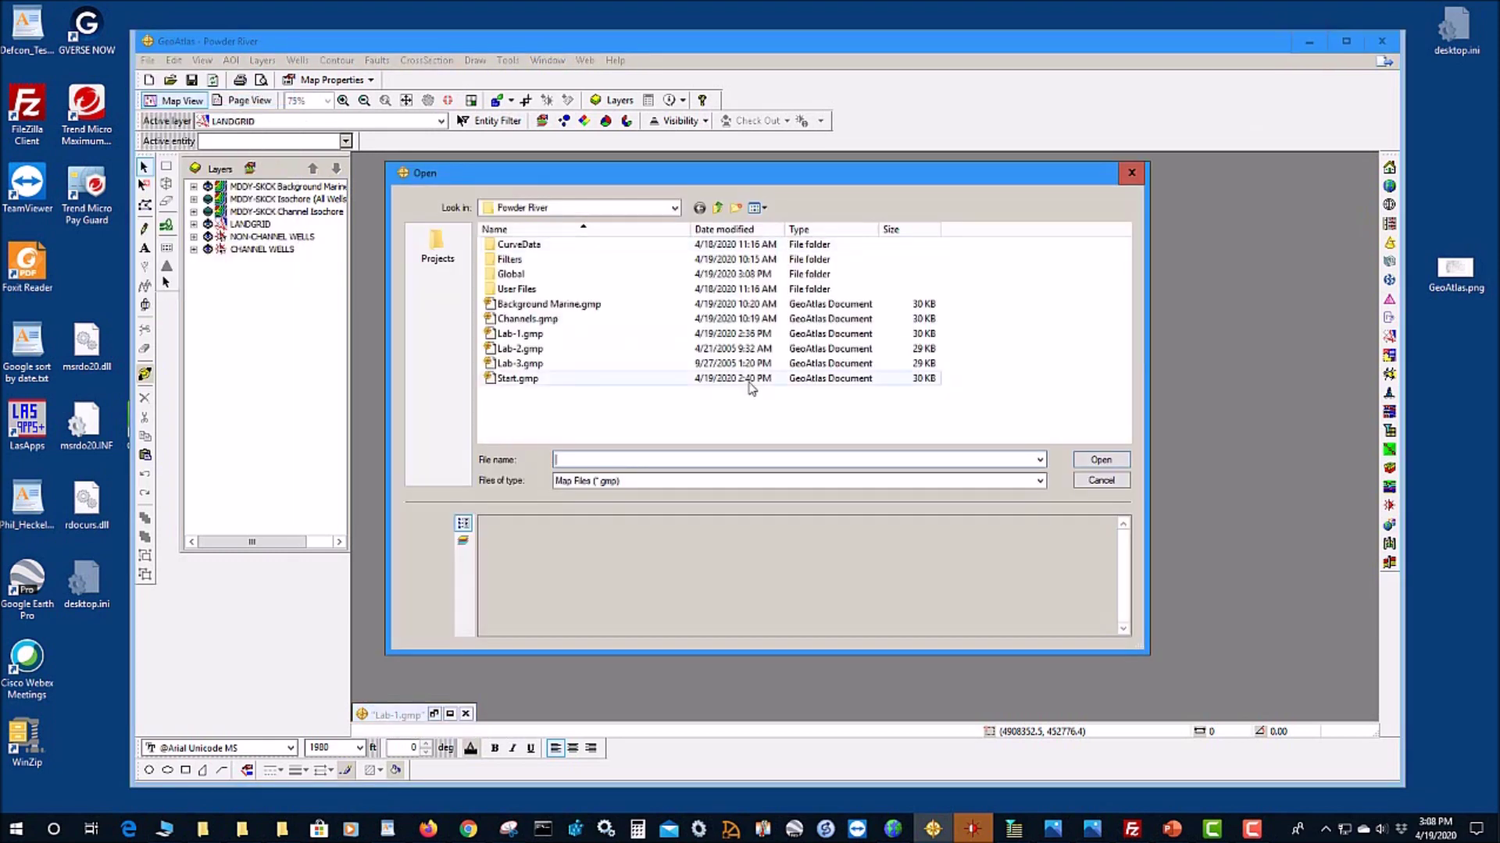
double_click(703, 378)
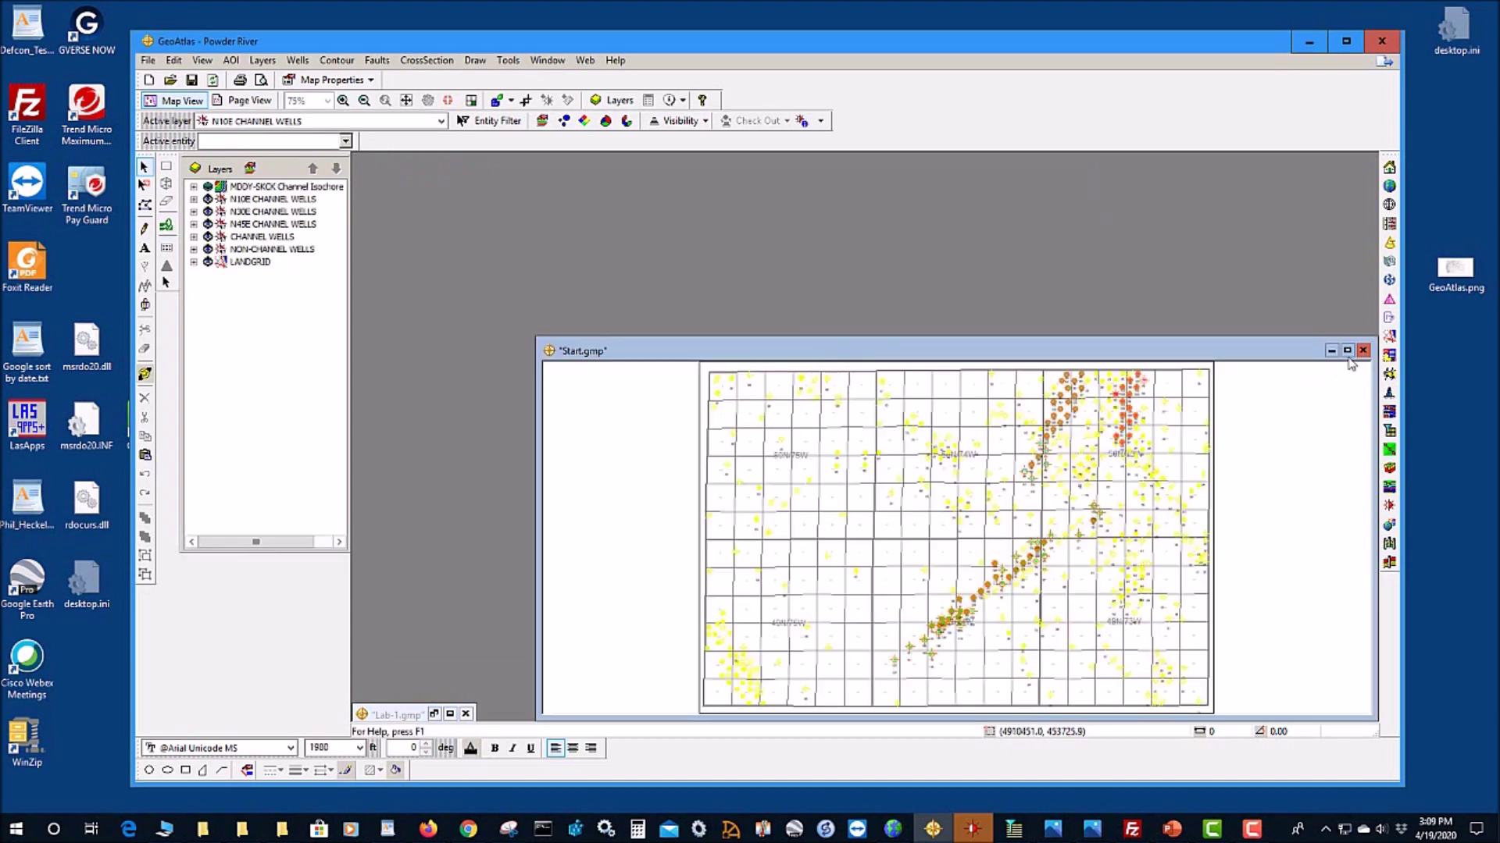
click(1346, 350)
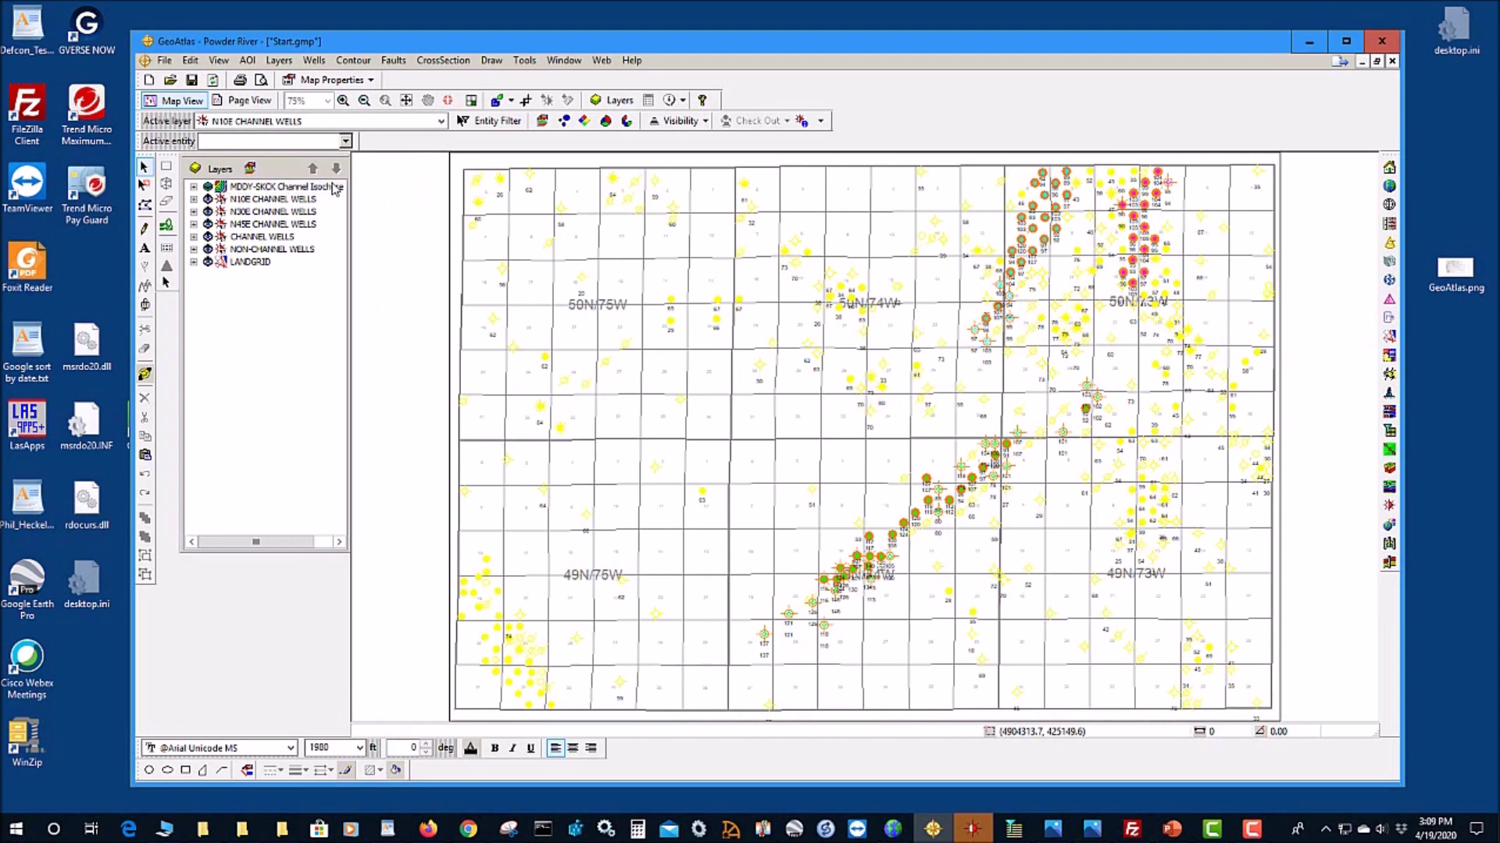
Step: Show the MDDY-SKCK Channel Isochore - N10E layer on the map and set it as the active layer
click(281, 189)
click(208, 187)
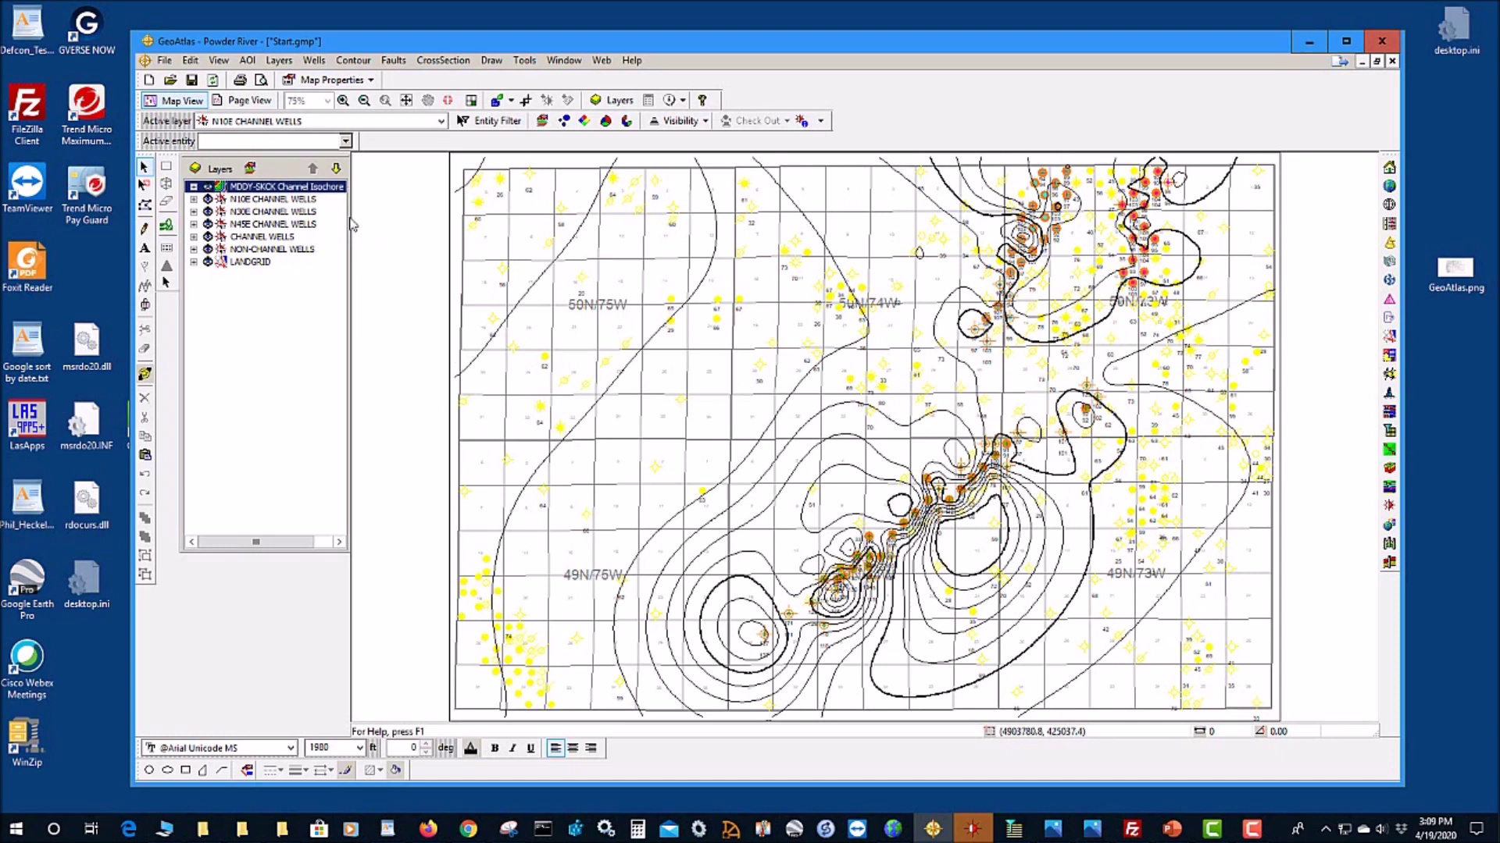
right_click(325, 192)
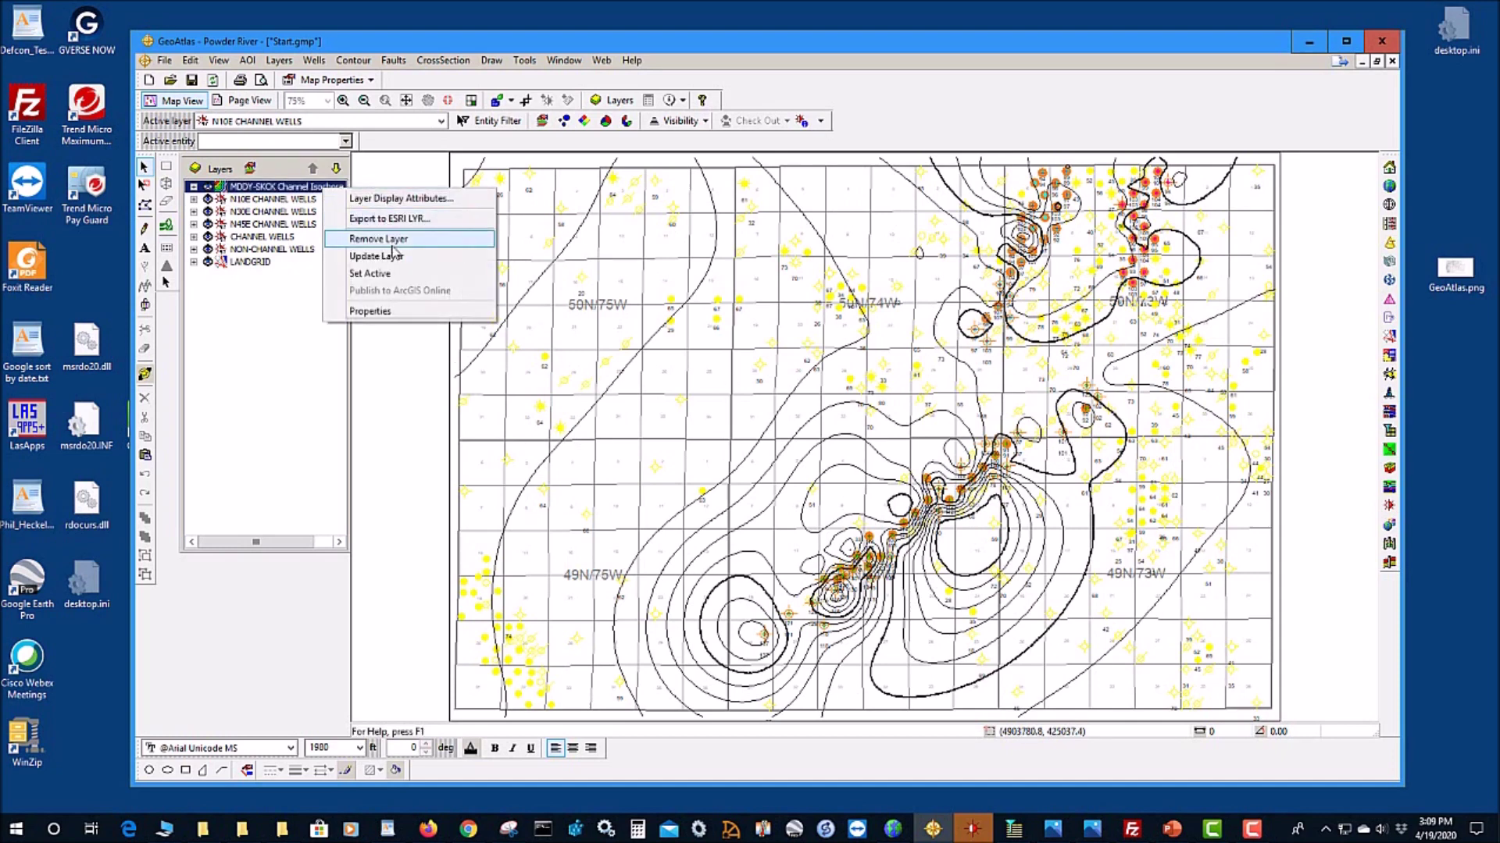
click(382, 275)
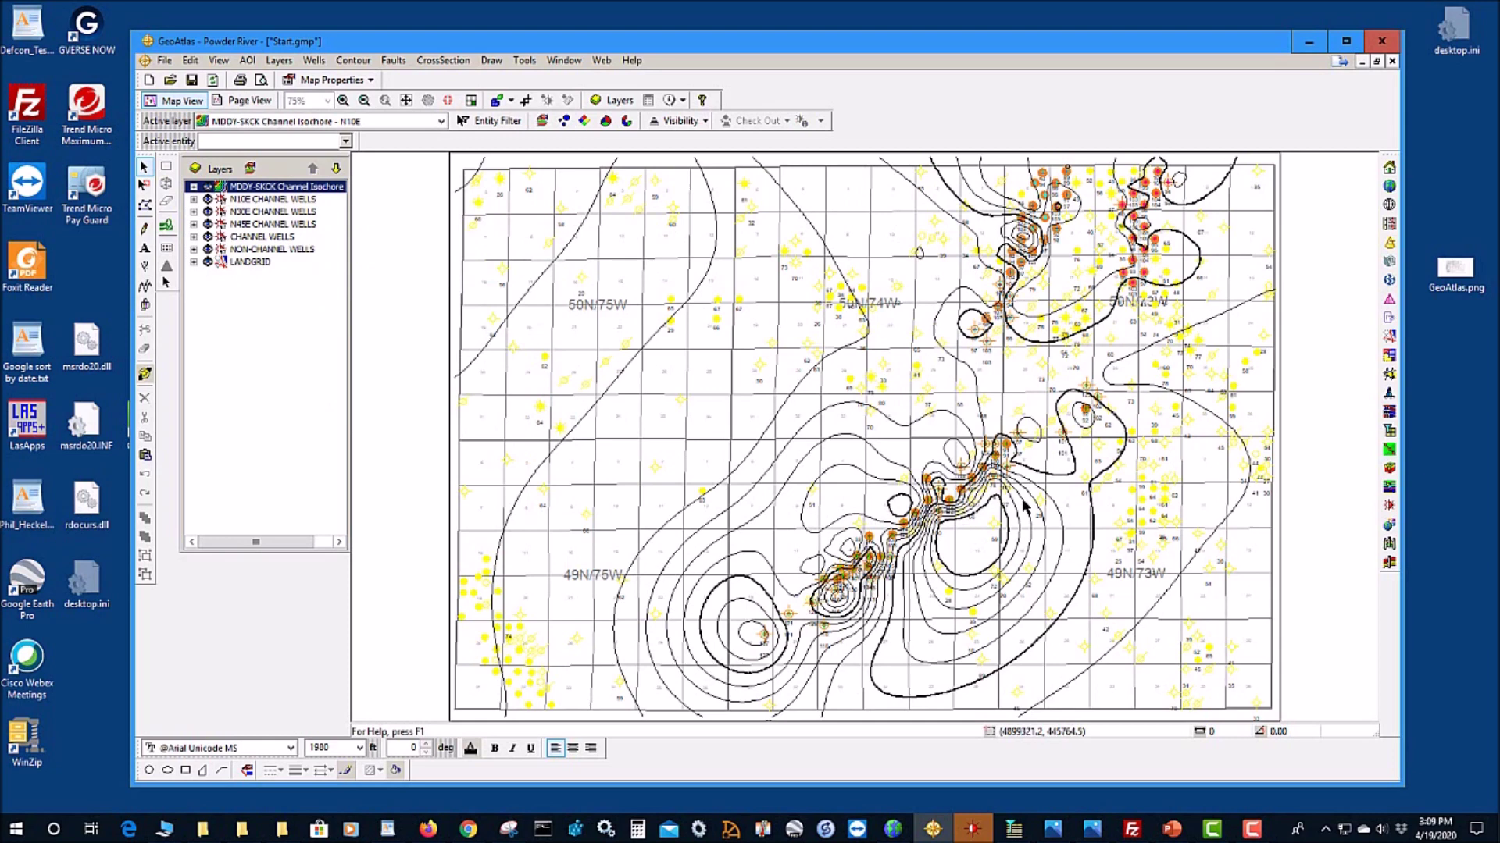
Step: Enable the bias trend for the N10E channel isochore with magnitude 3 and direction 10 degrees, and regrid the layer
right_click(696, 378)
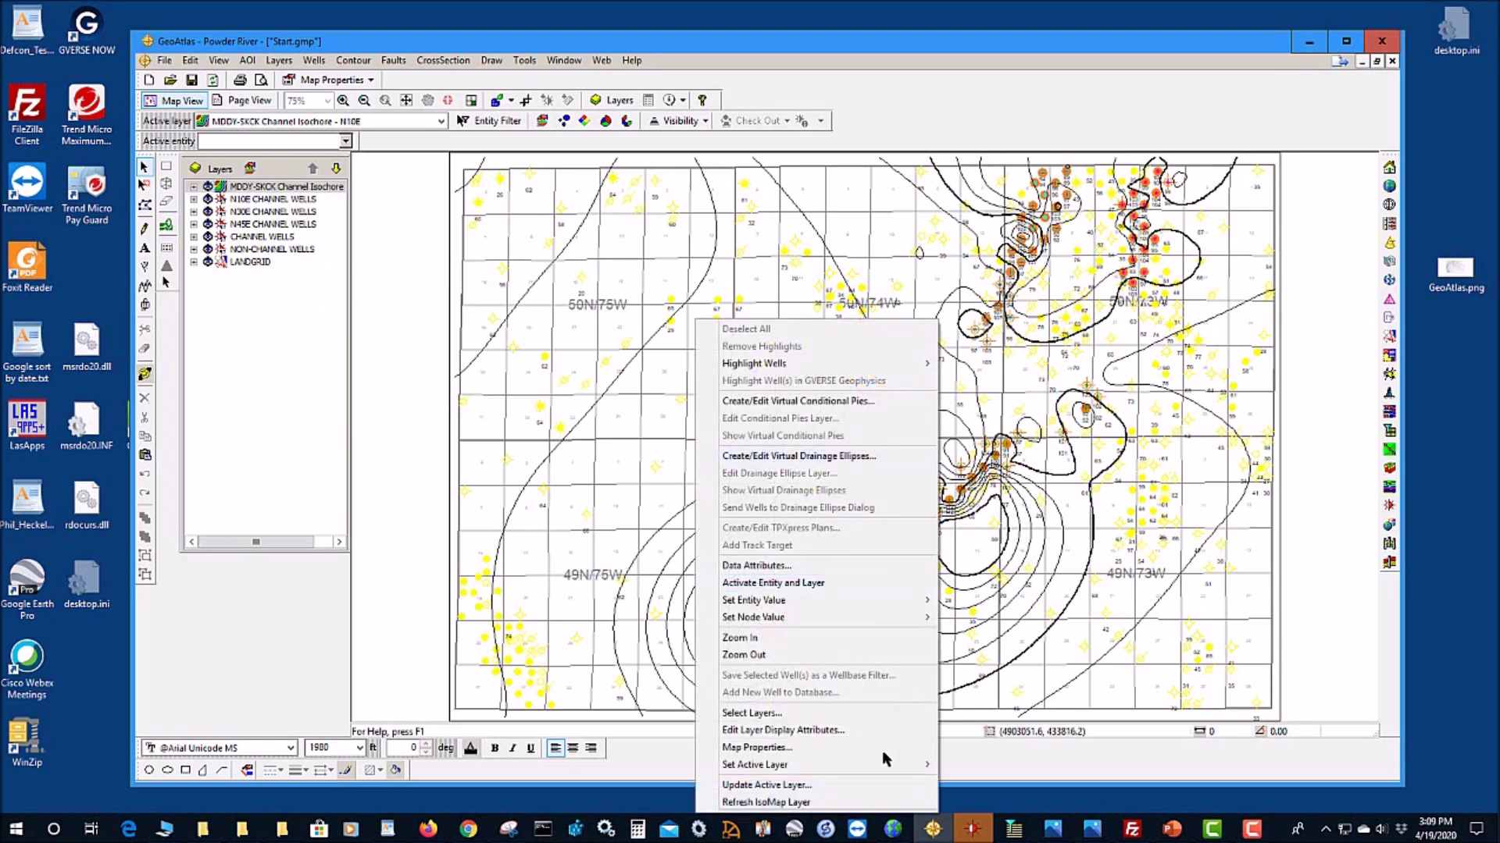
click(789, 785)
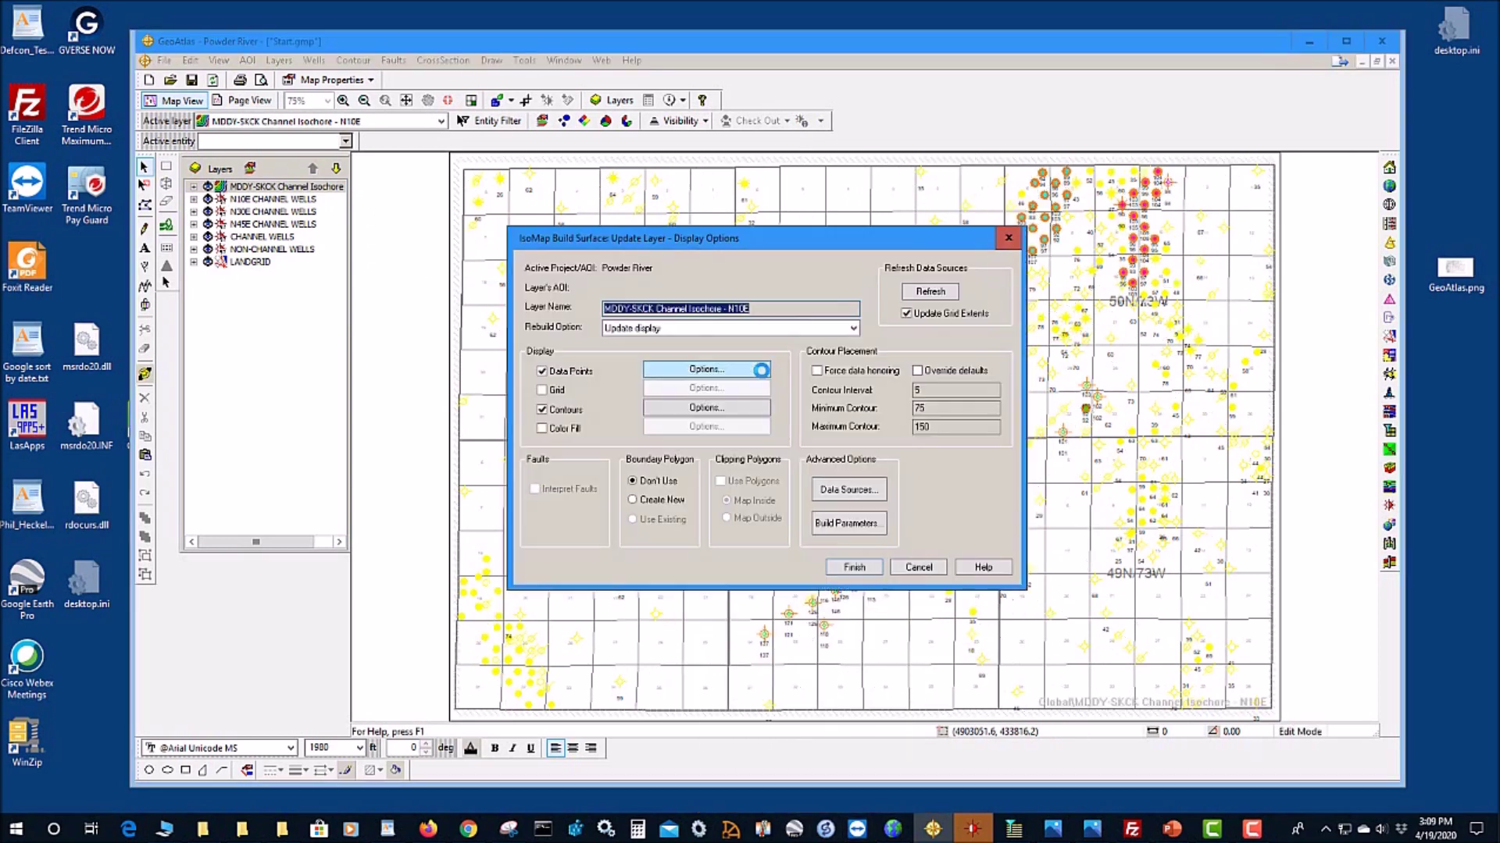
click(873, 529)
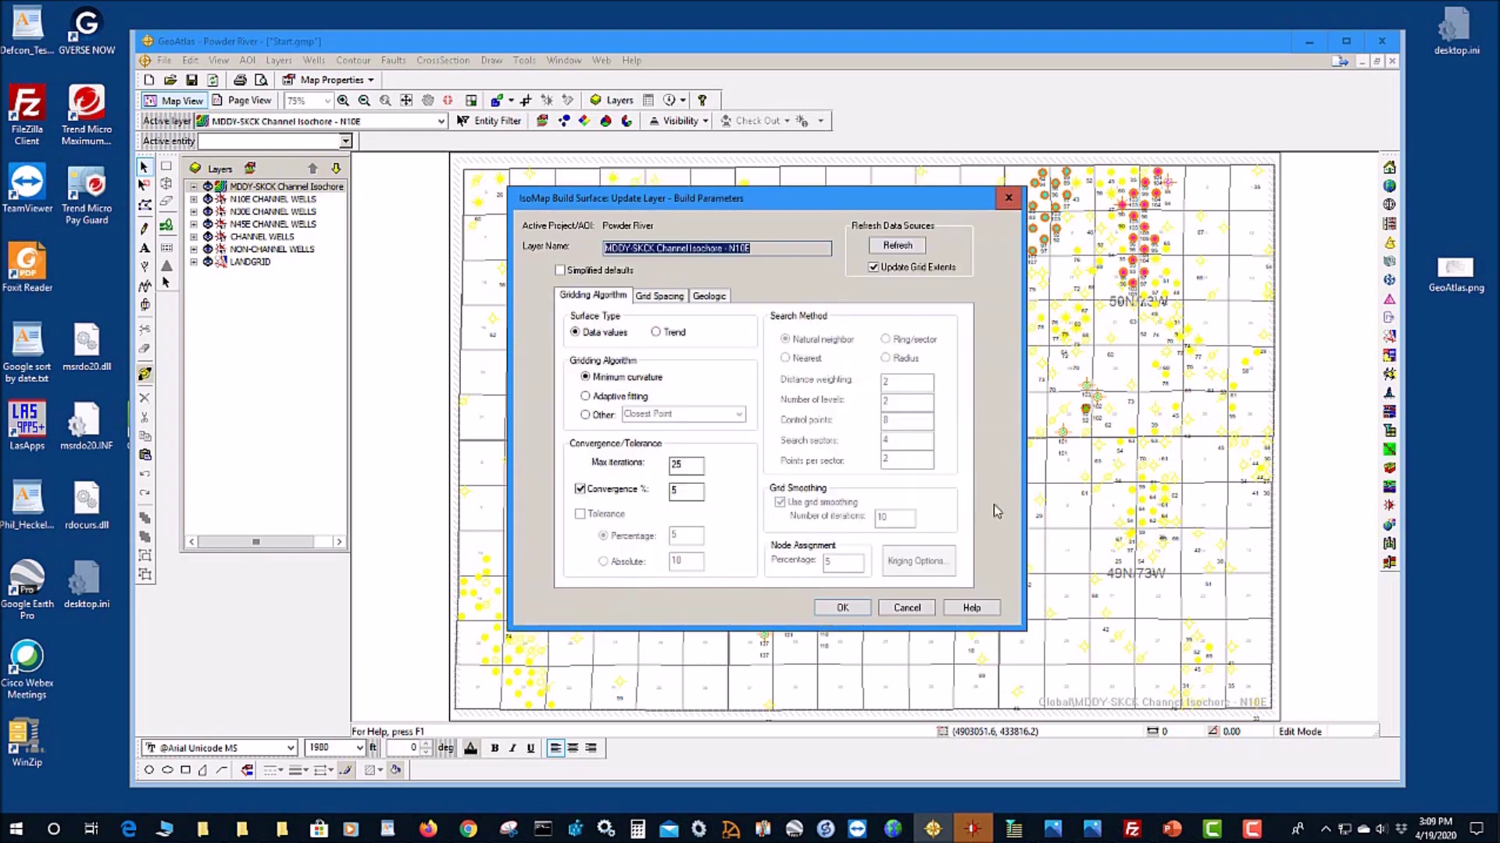
click(713, 299)
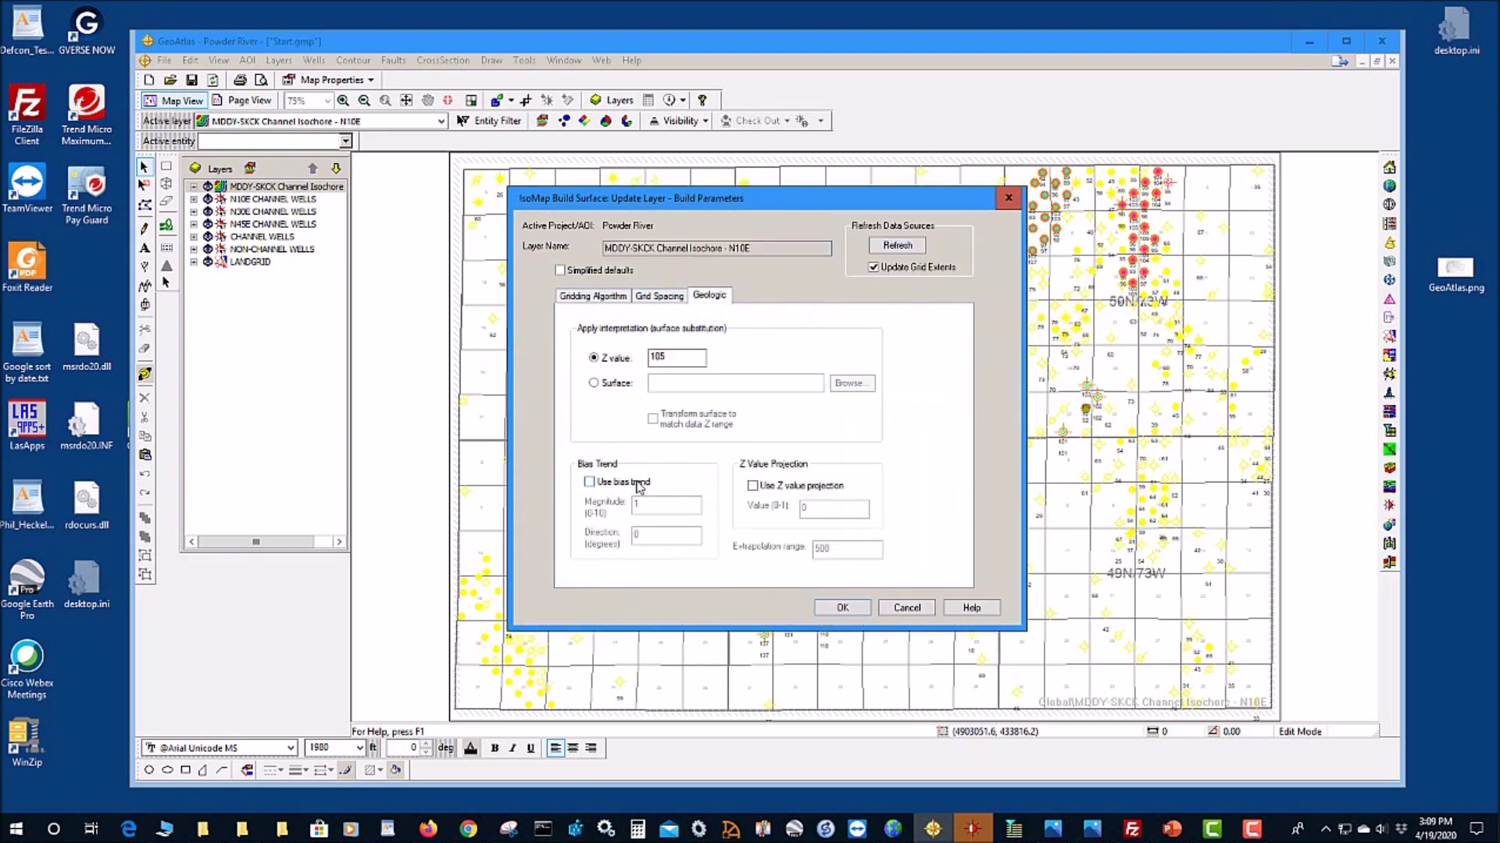
click(589, 483)
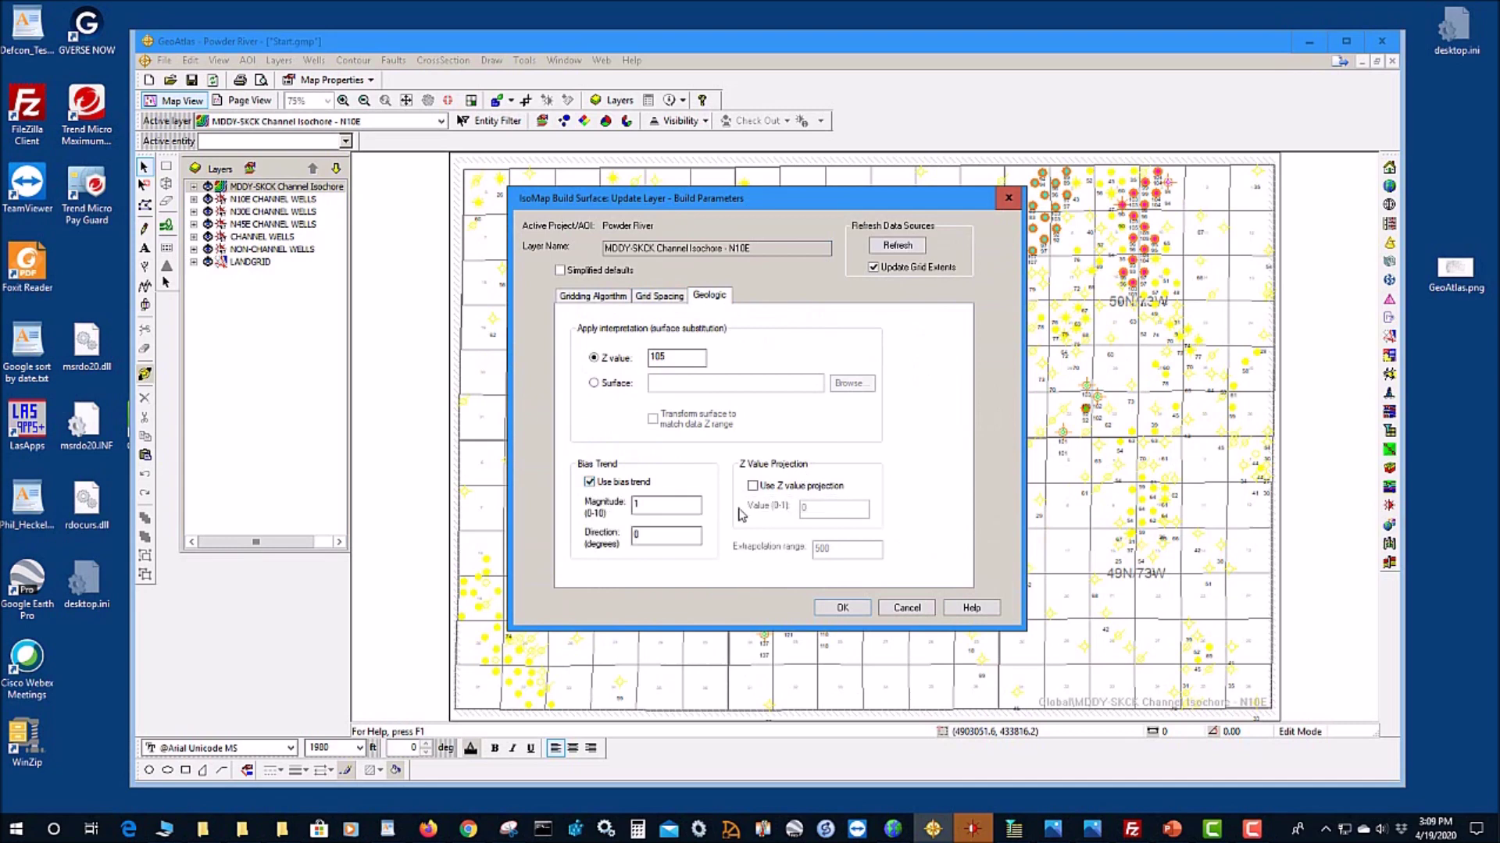
double_click(668, 513)
text(3)
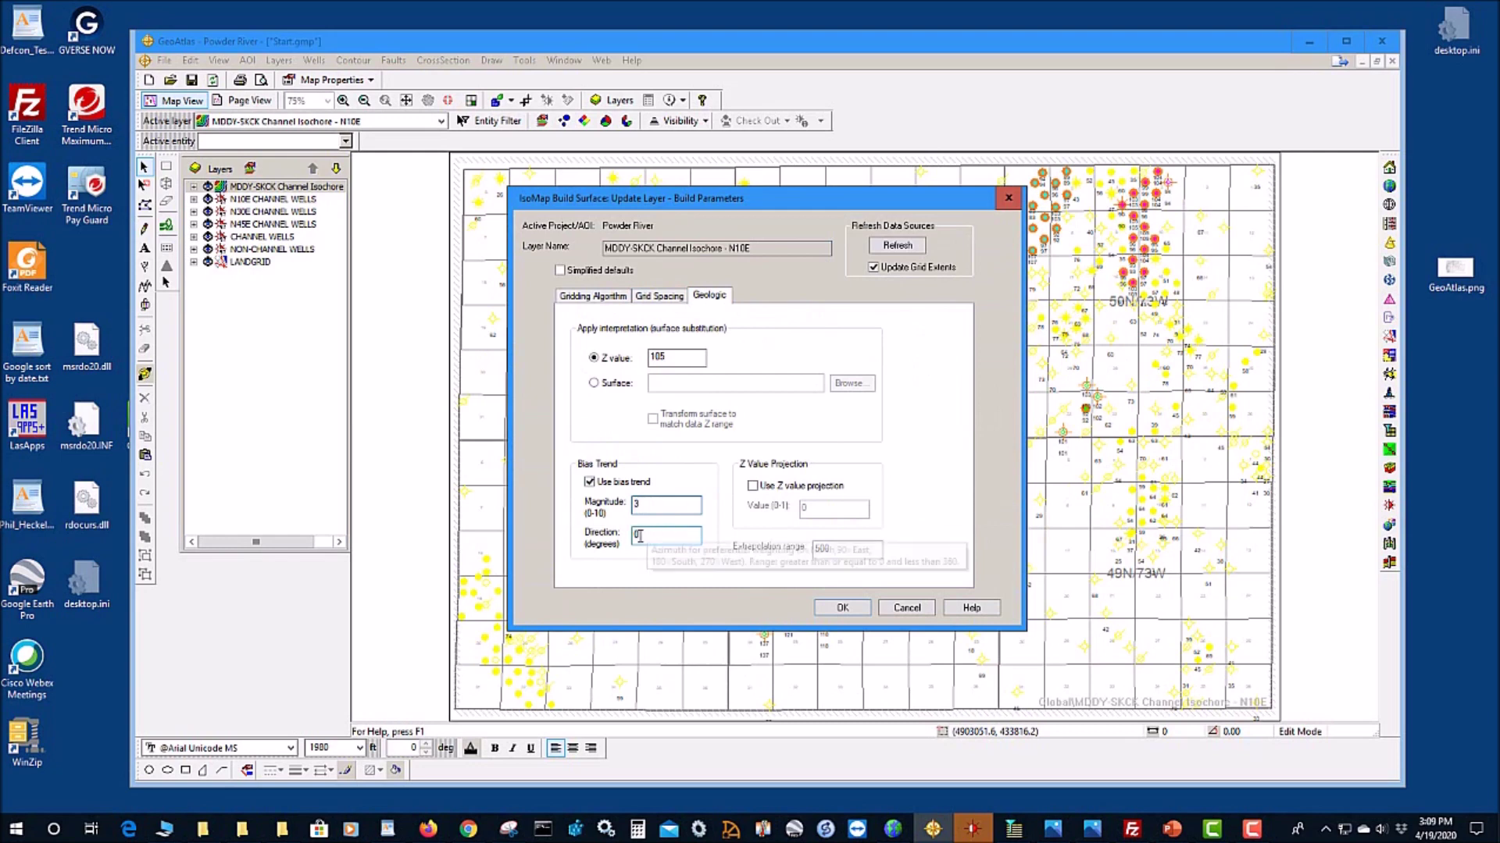
click(691, 537)
text(10)
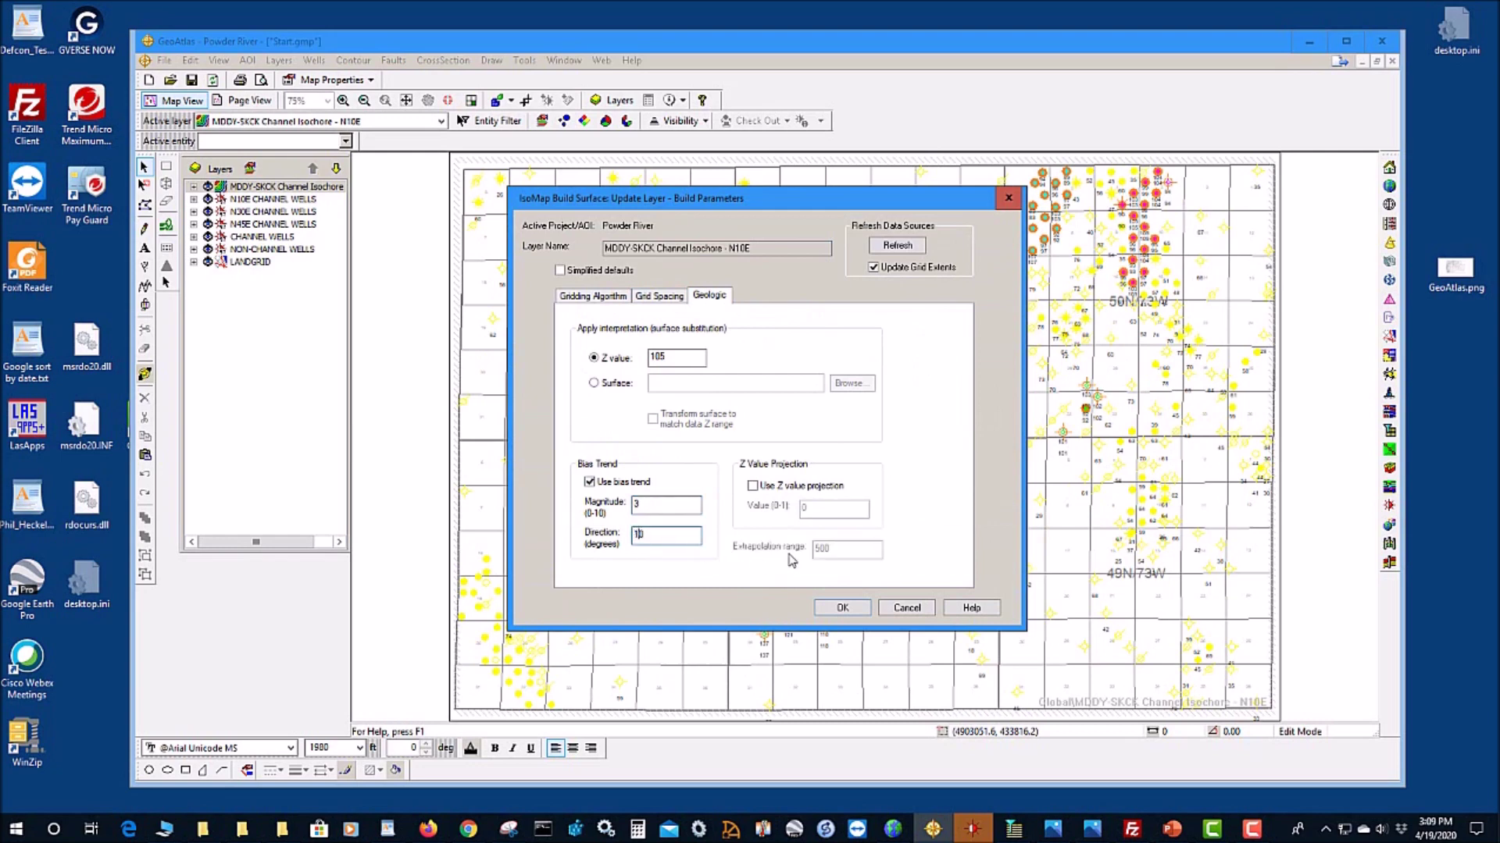
click(844, 611)
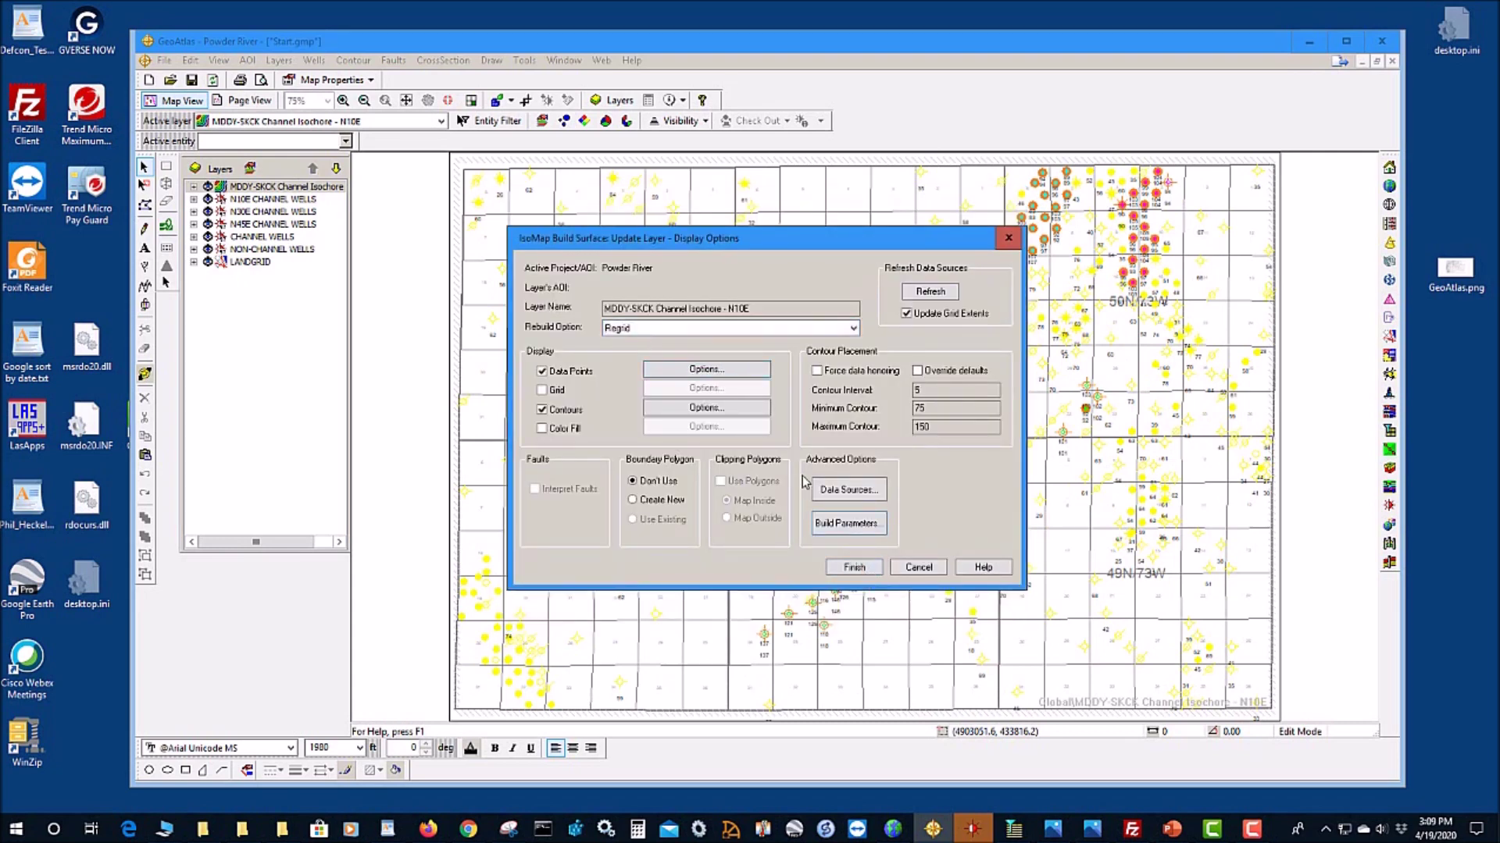
click(855, 568)
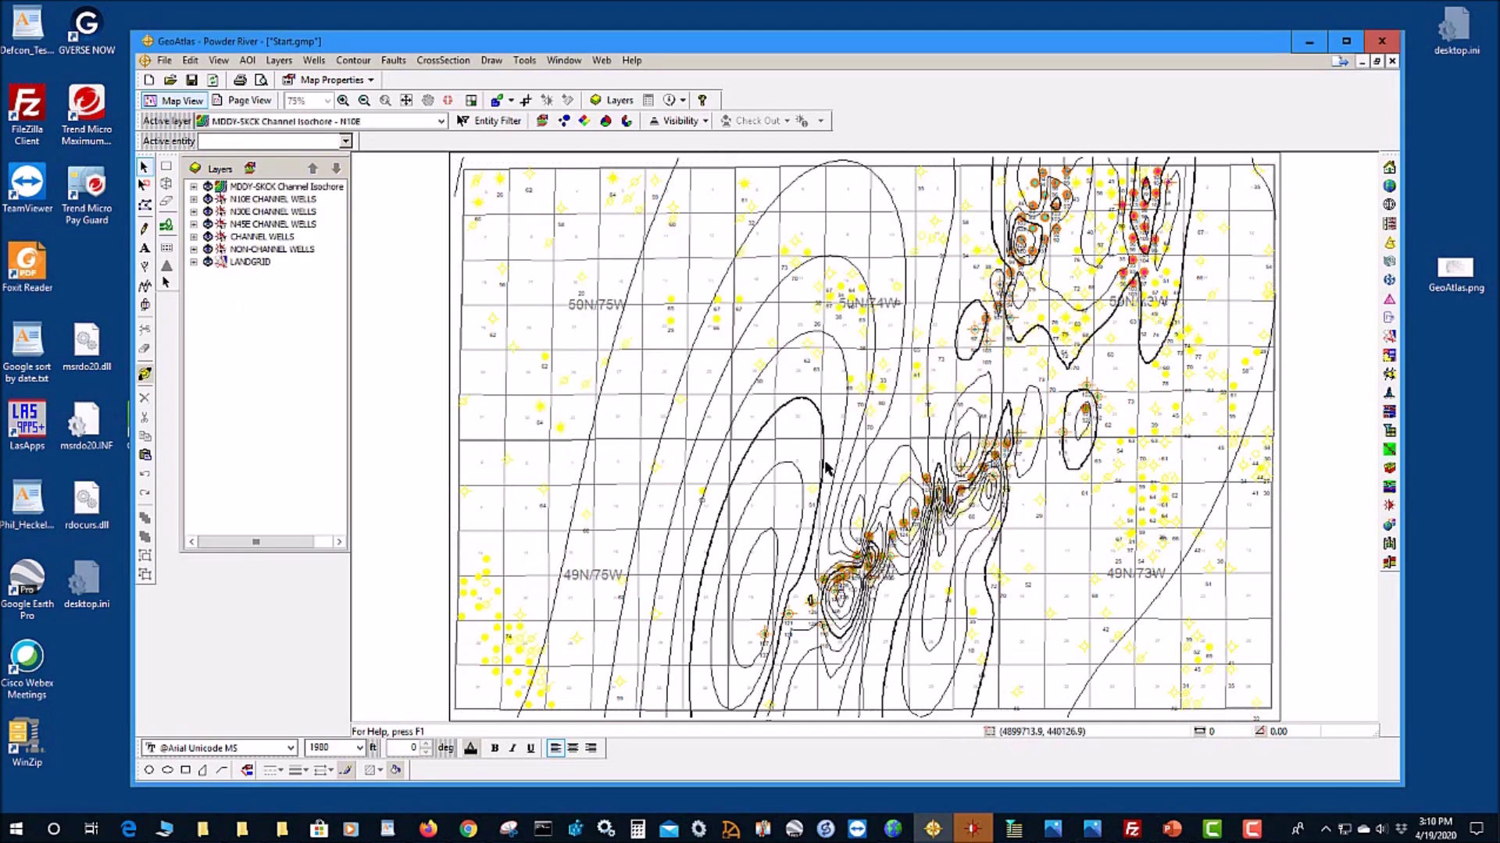
Step: Set the N10E channel isochore's surface substitution to the MDDY-SKCK Background Marine Isochore - Source layer
right_click(789, 406)
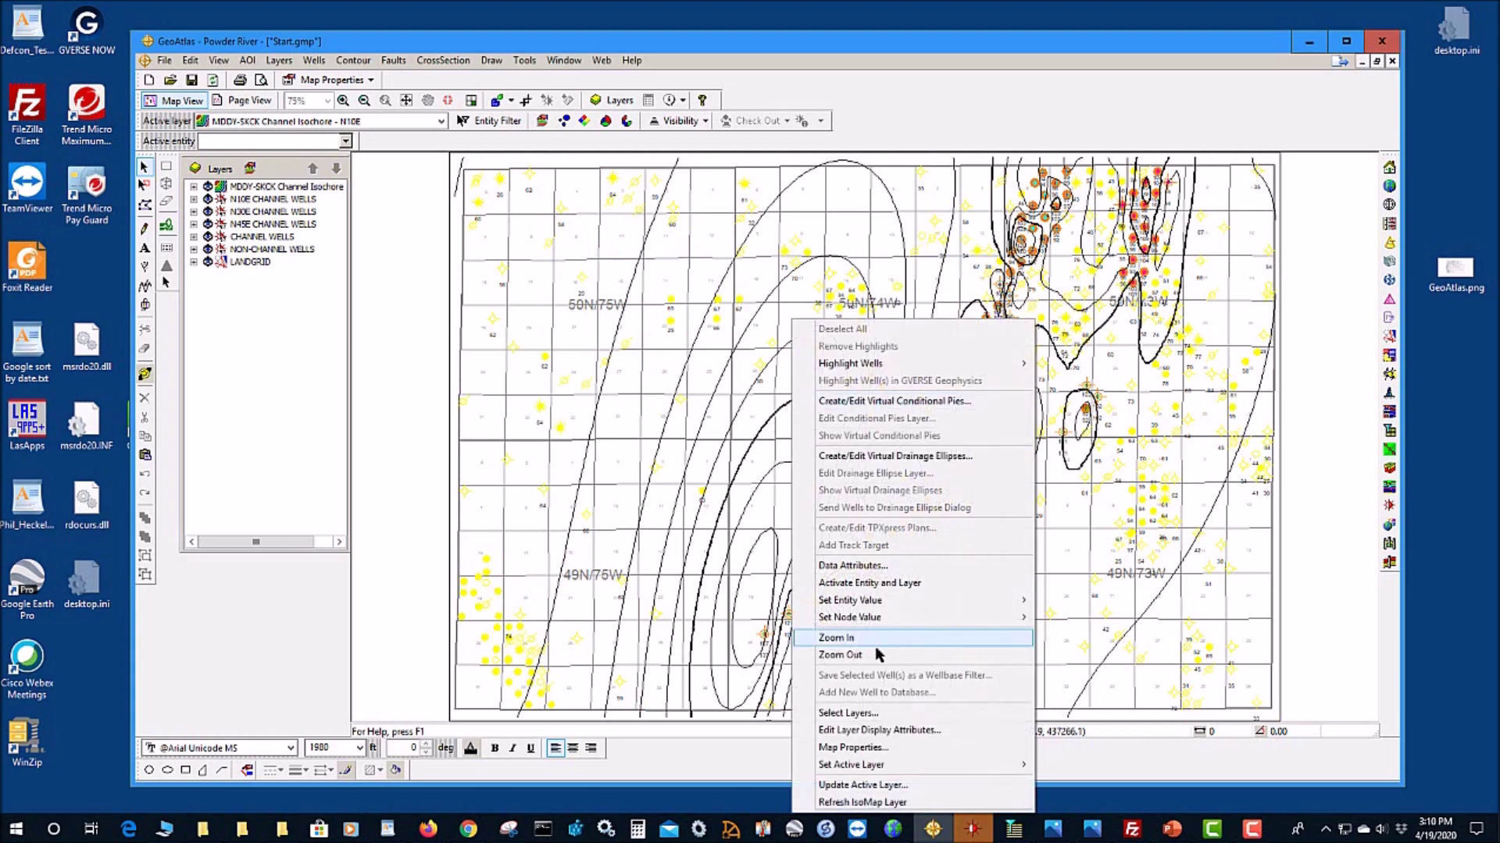
click(867, 802)
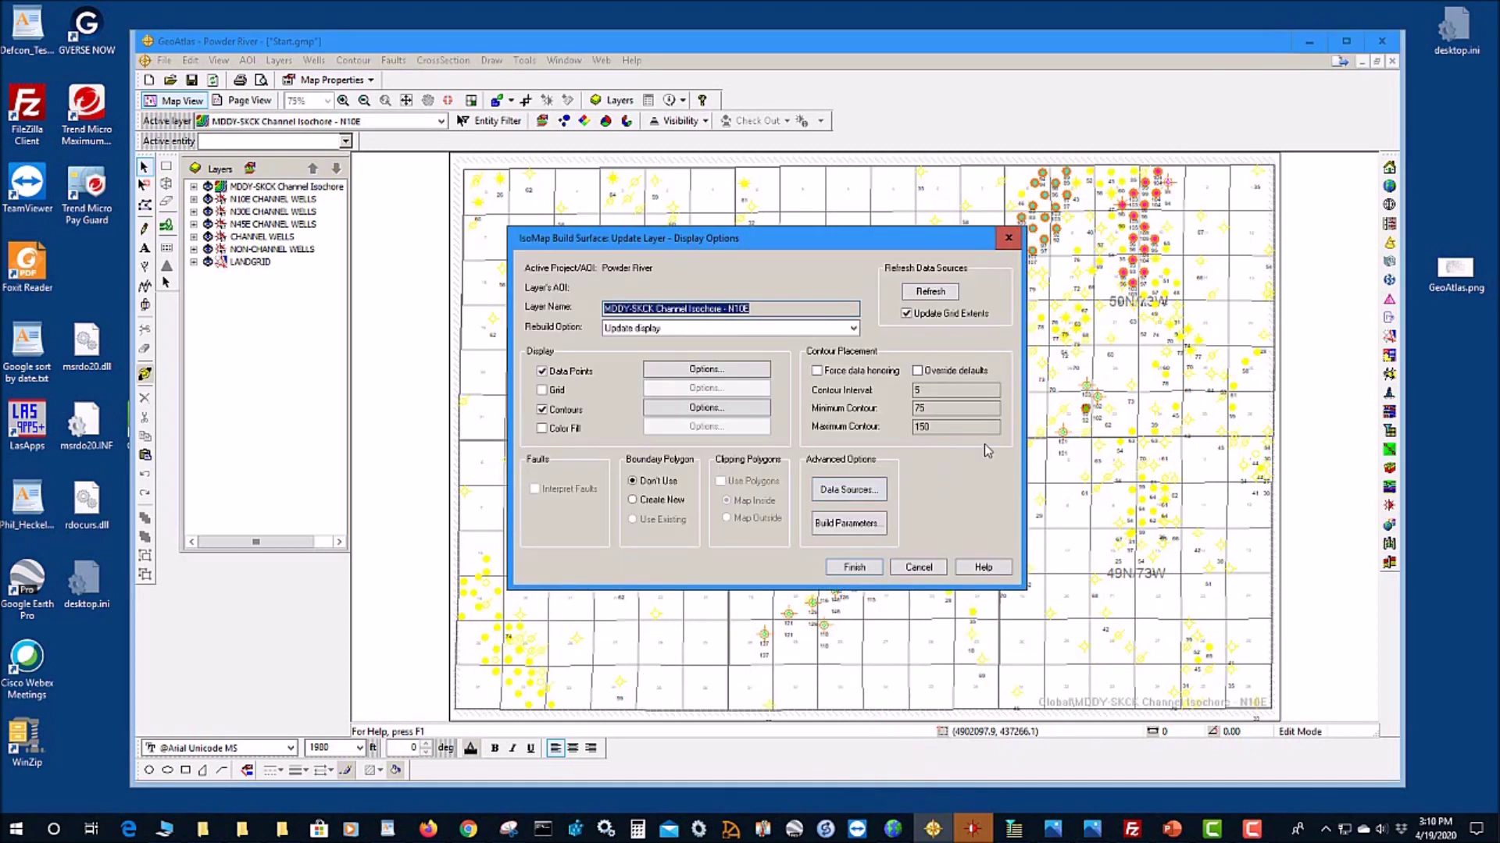
click(855, 528)
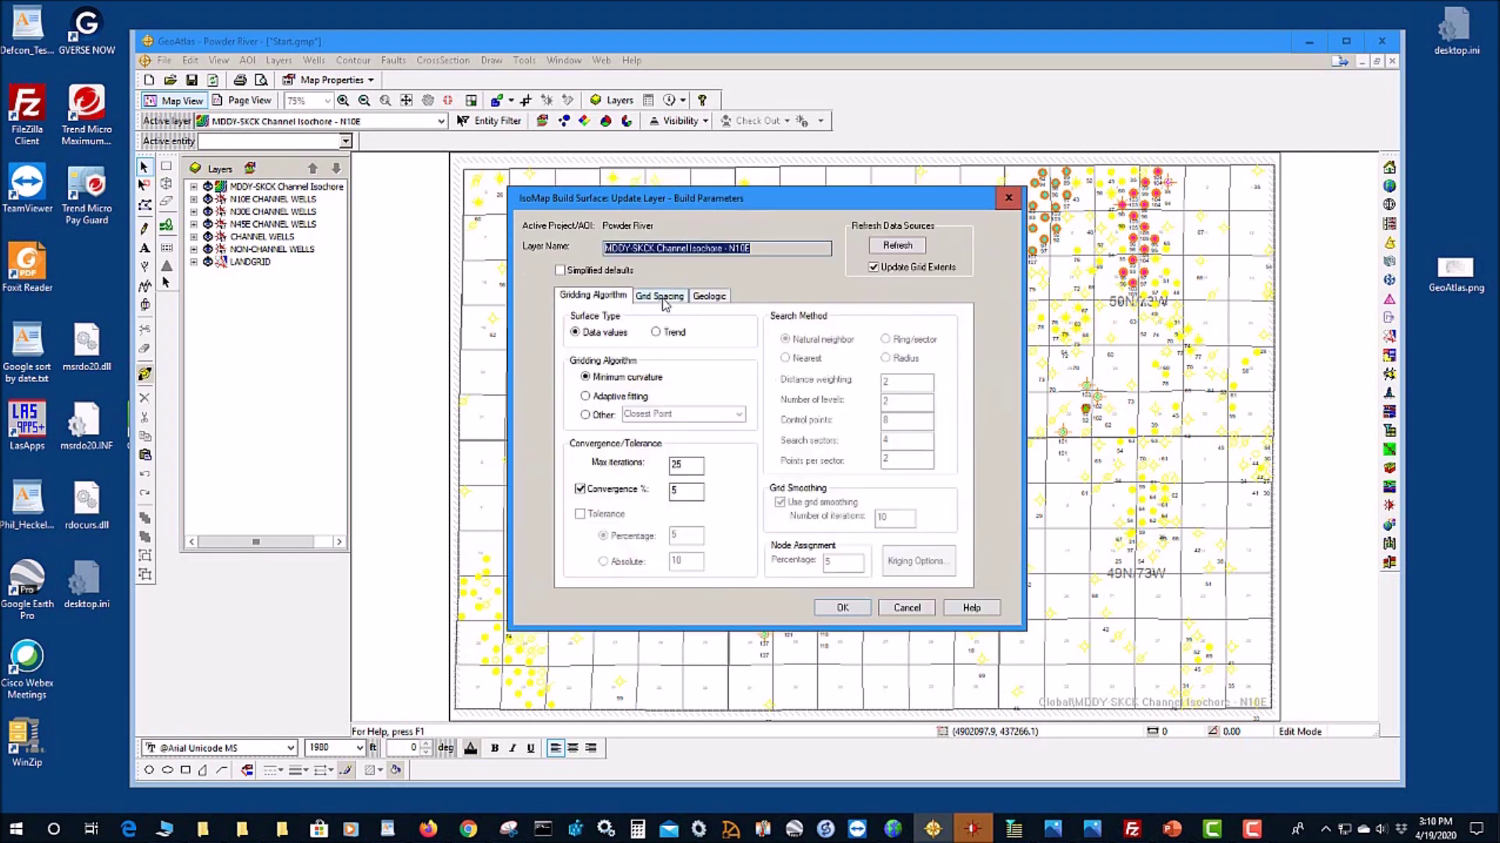
click(707, 297)
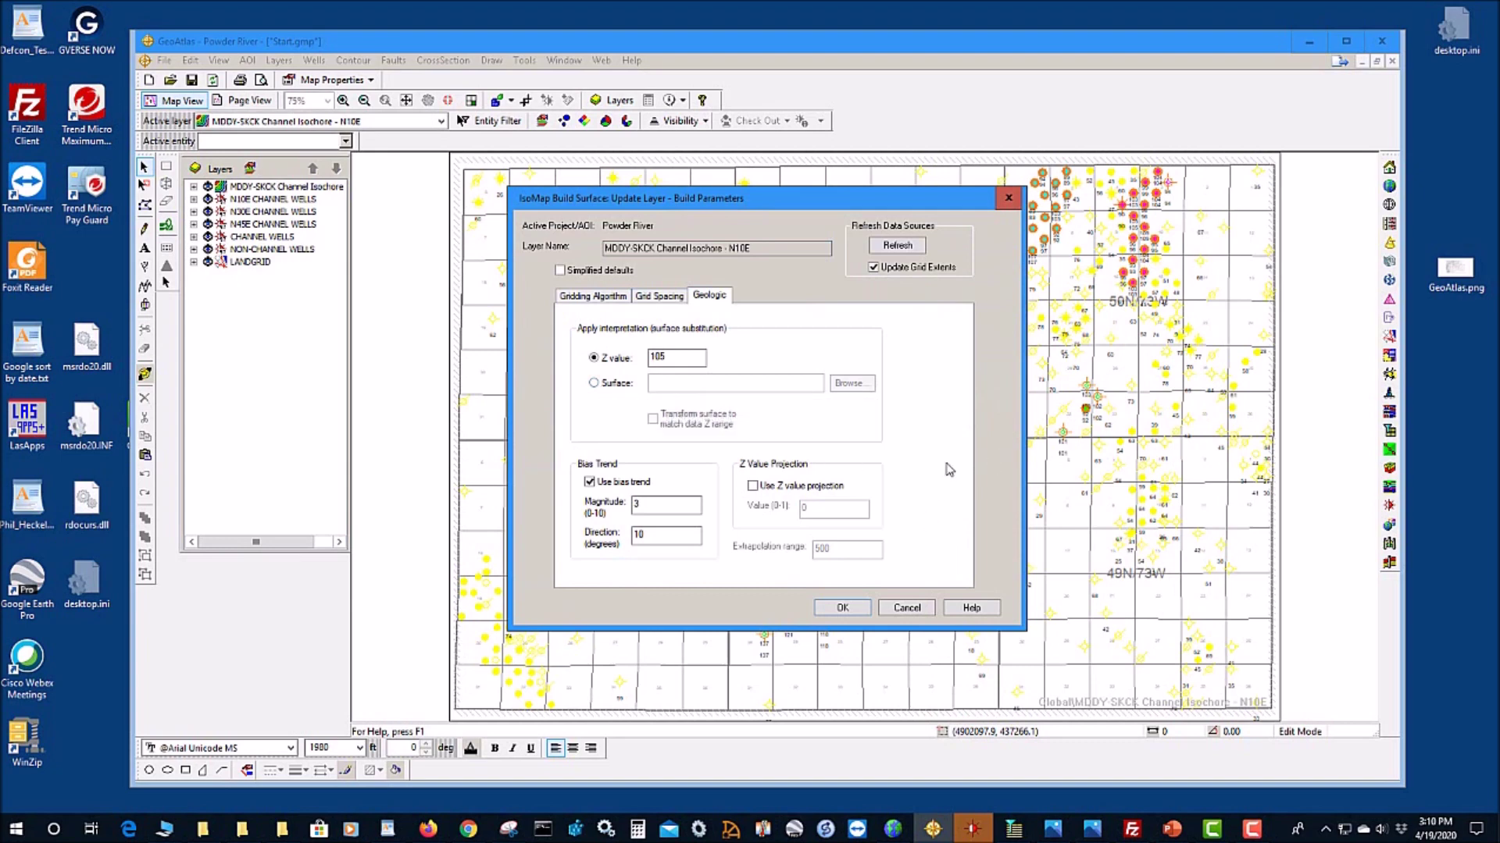
click(594, 383)
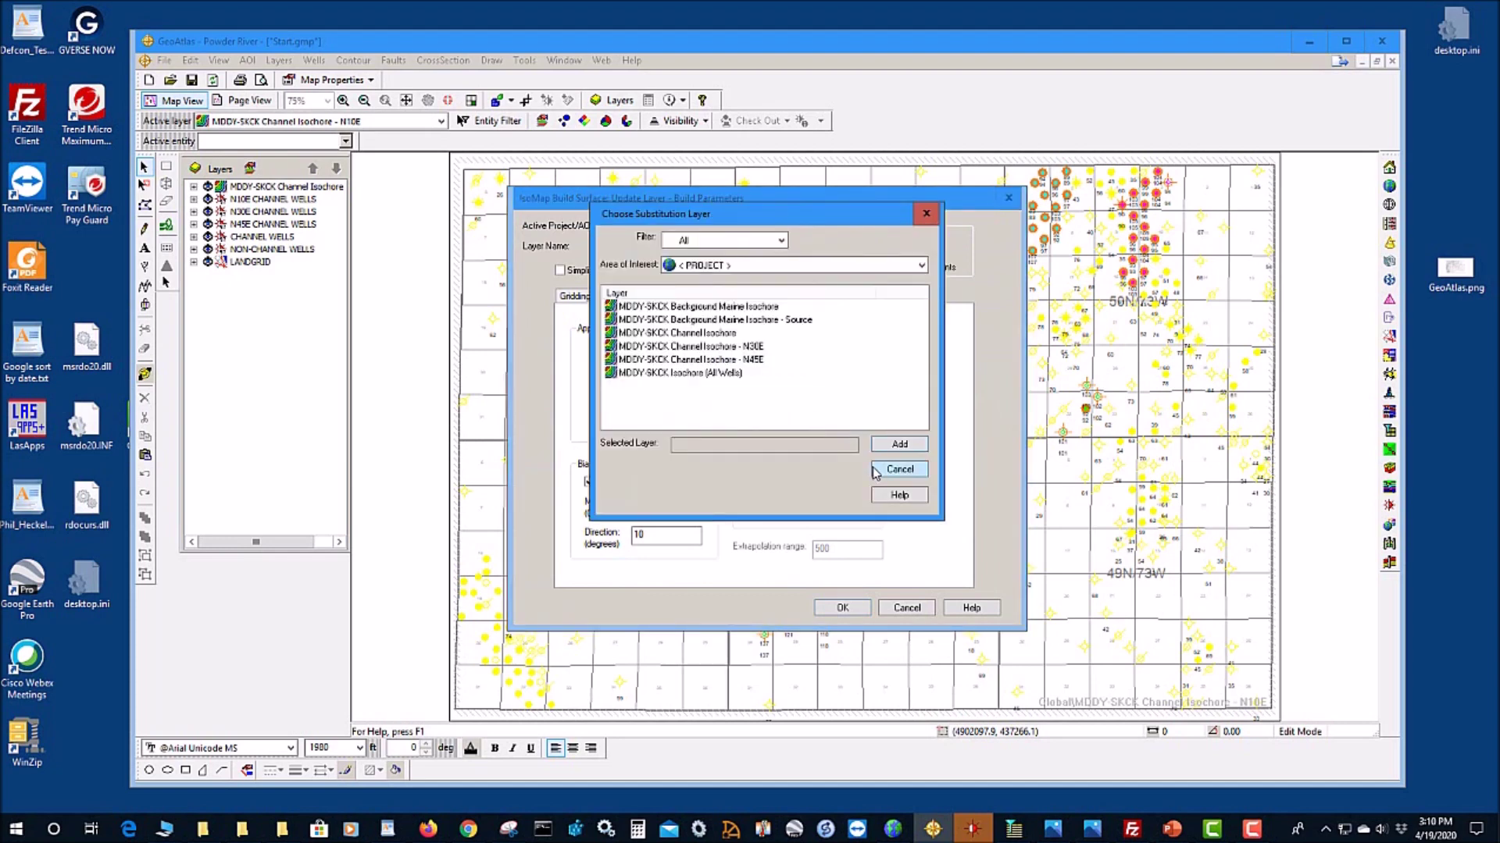
click(719, 320)
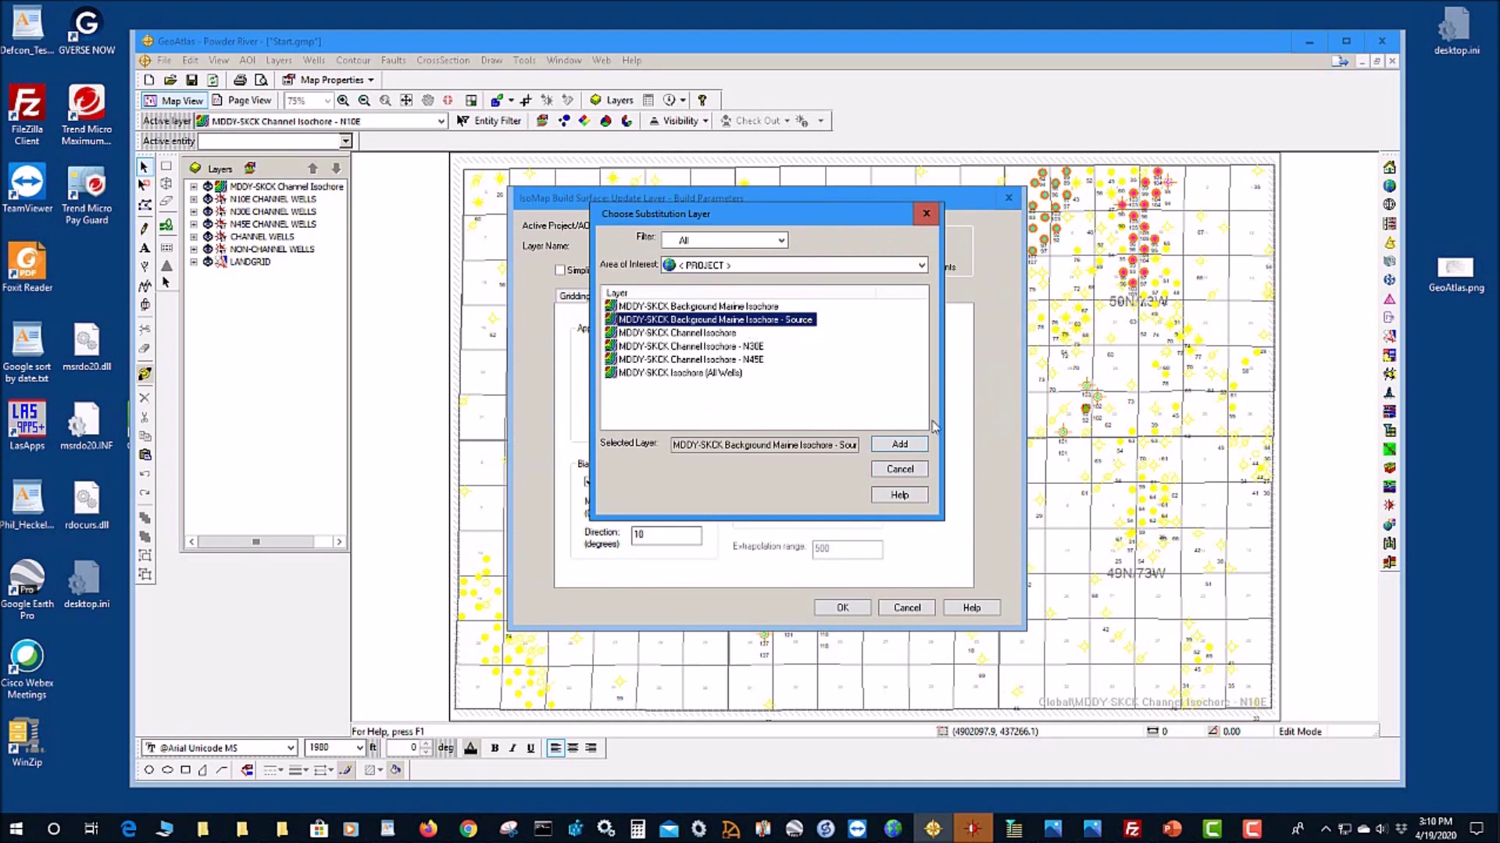
click(900, 445)
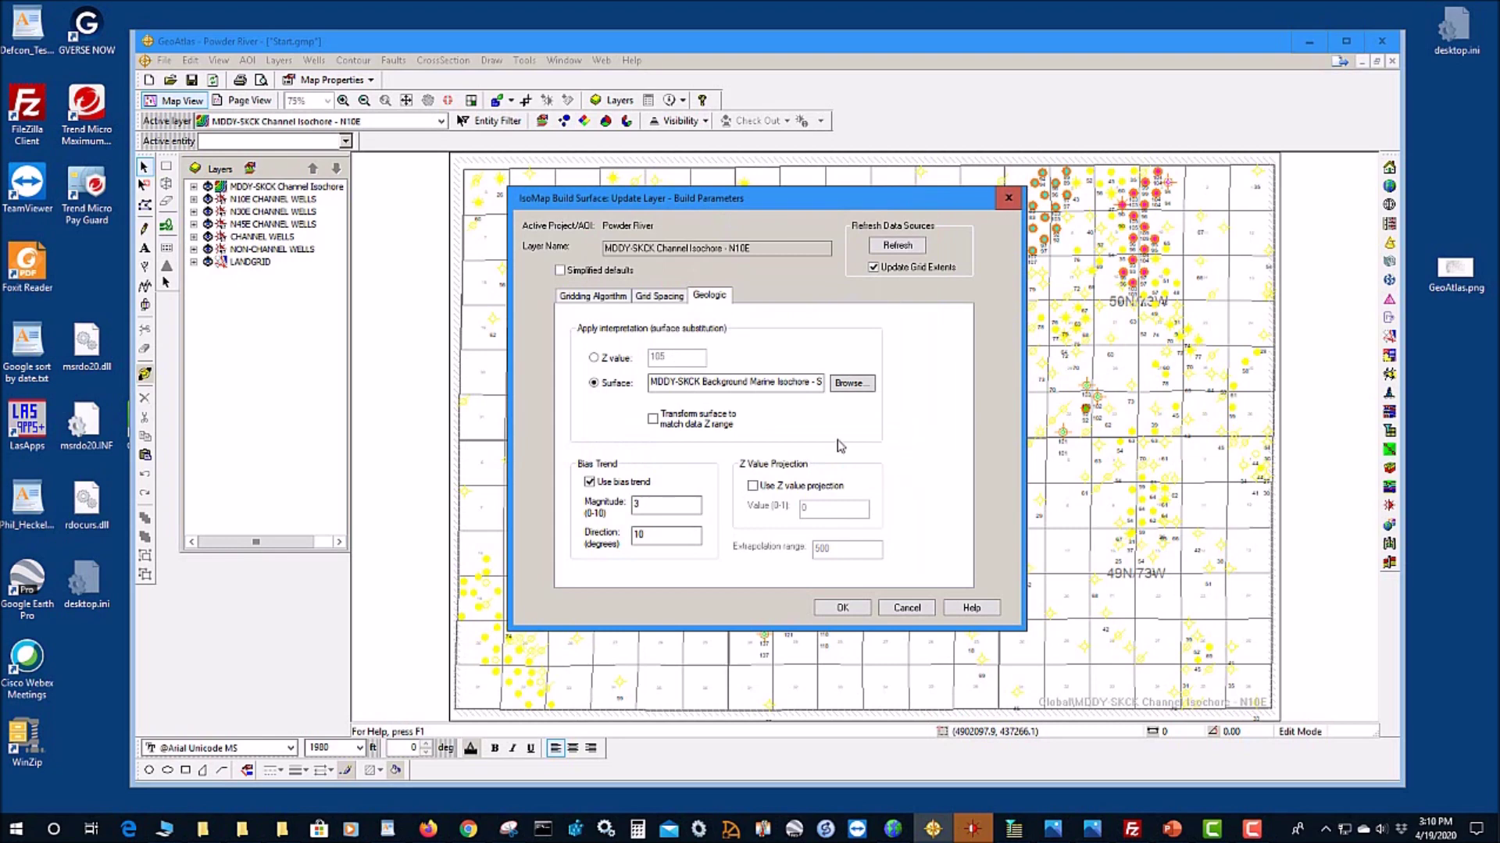
Step: Set the radius of influence to 1000 in the grid spacing parameters and regrid the N10E channel isochore
click(669, 297)
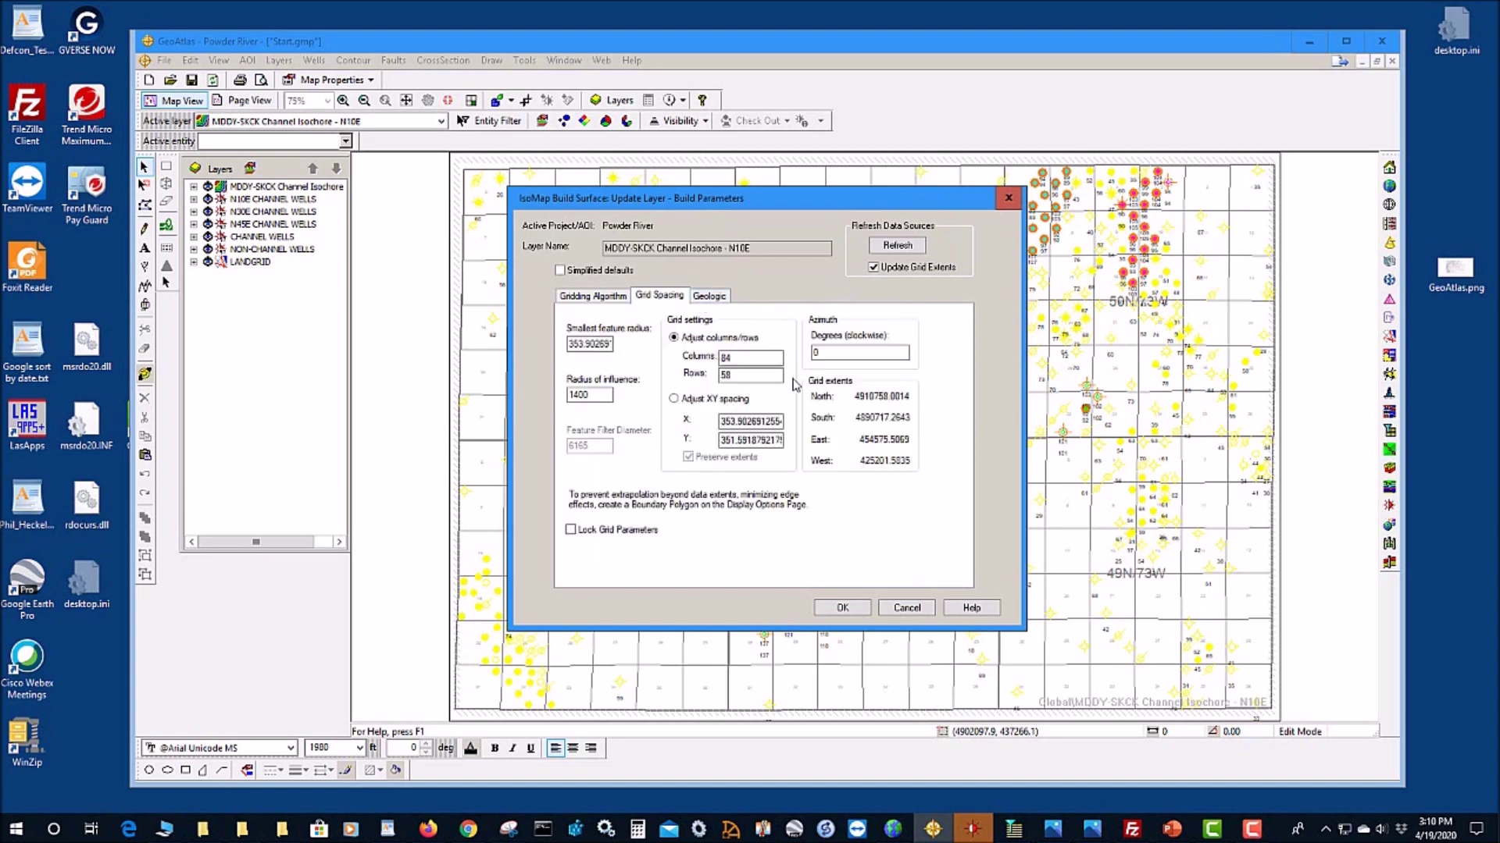
double_click(595, 396)
text(1000)
click(843, 608)
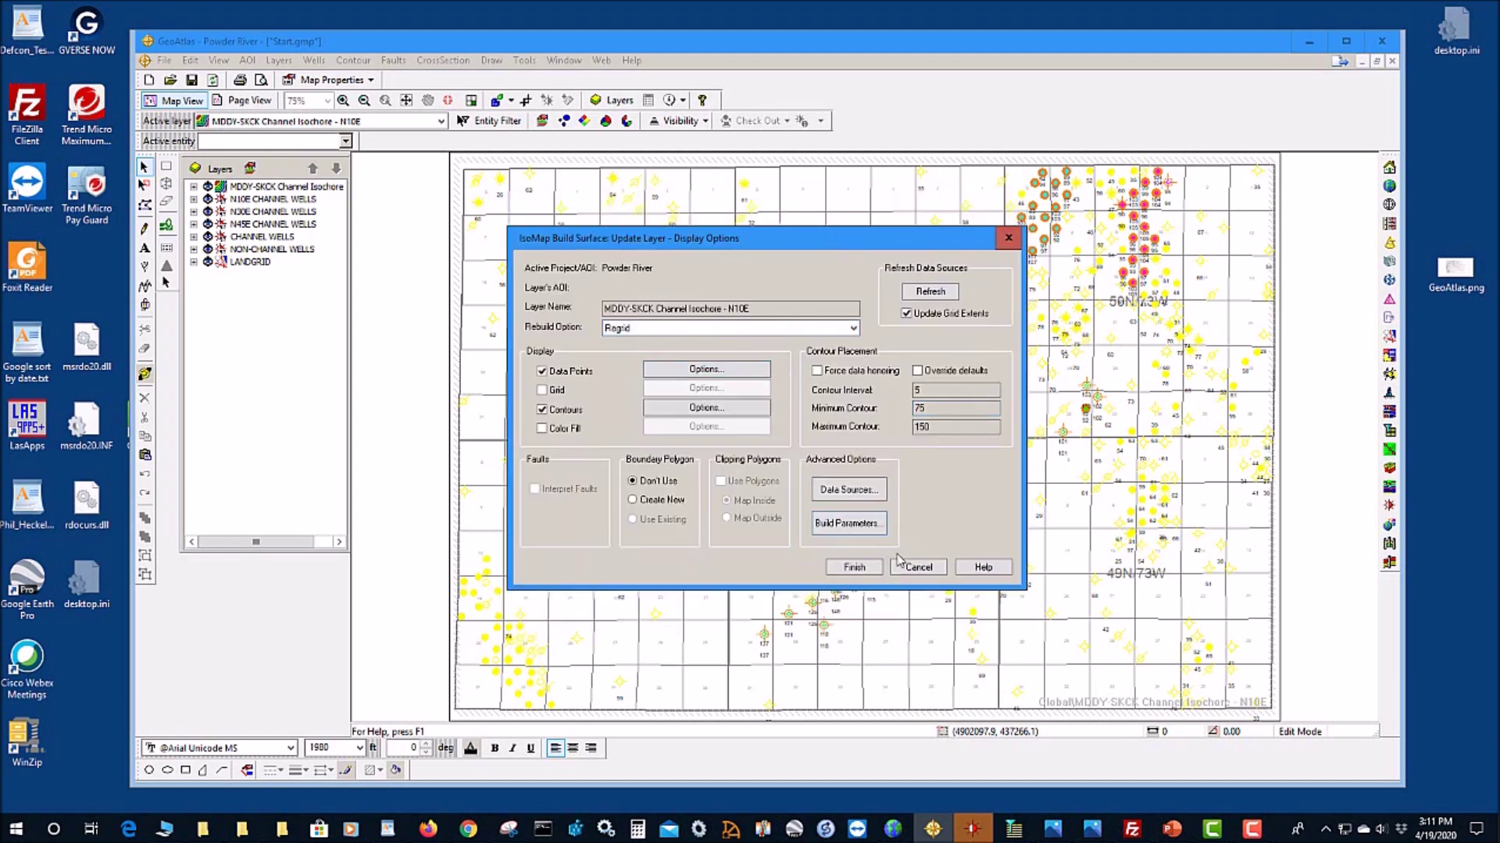
click(853, 568)
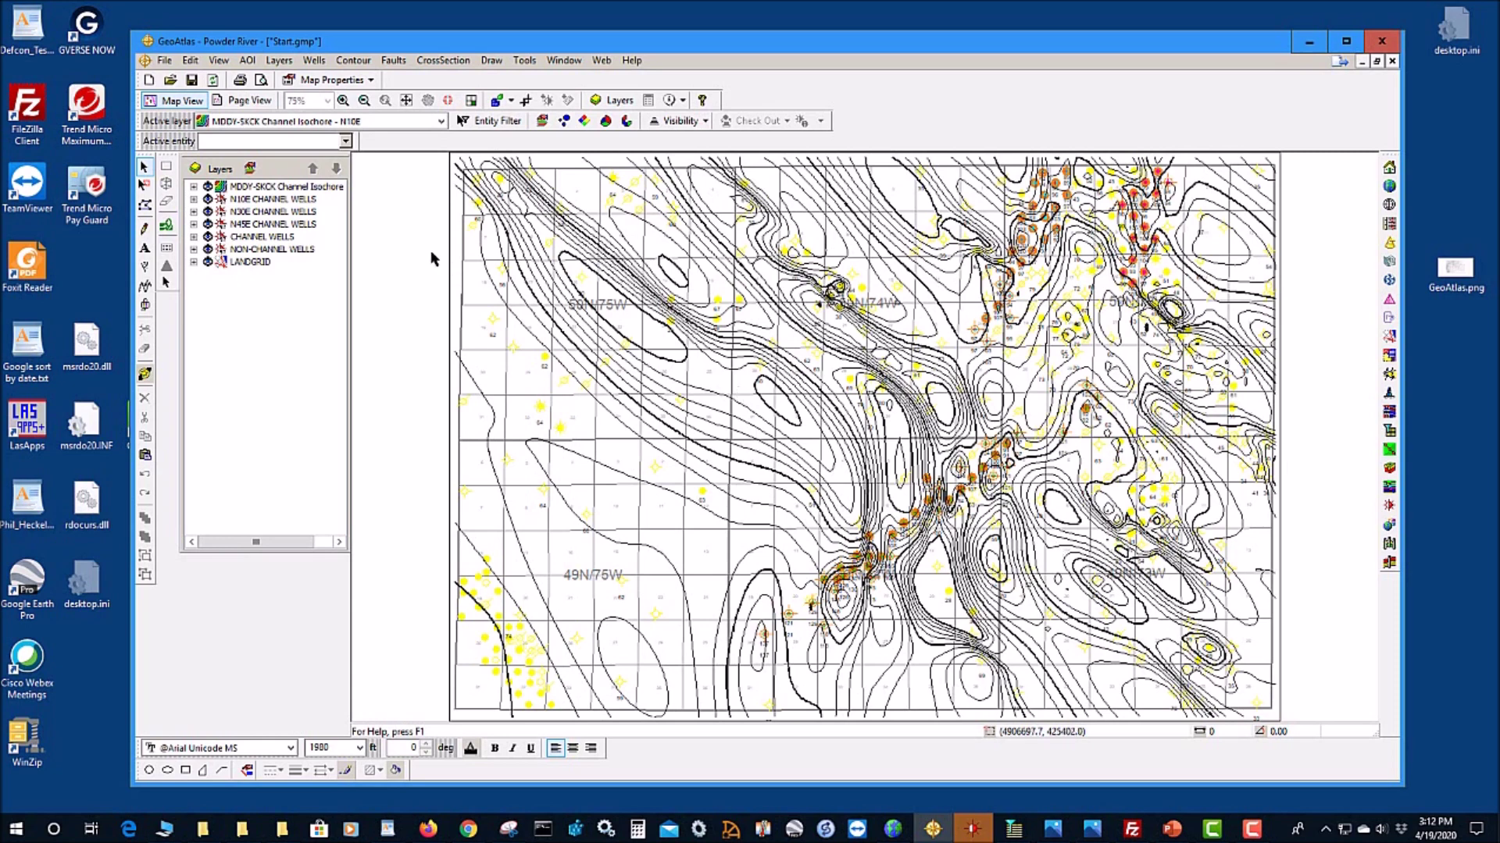
Step: Update the N10E channel isochore with a radius of influence of 5000 and regrid it
right_click(857, 349)
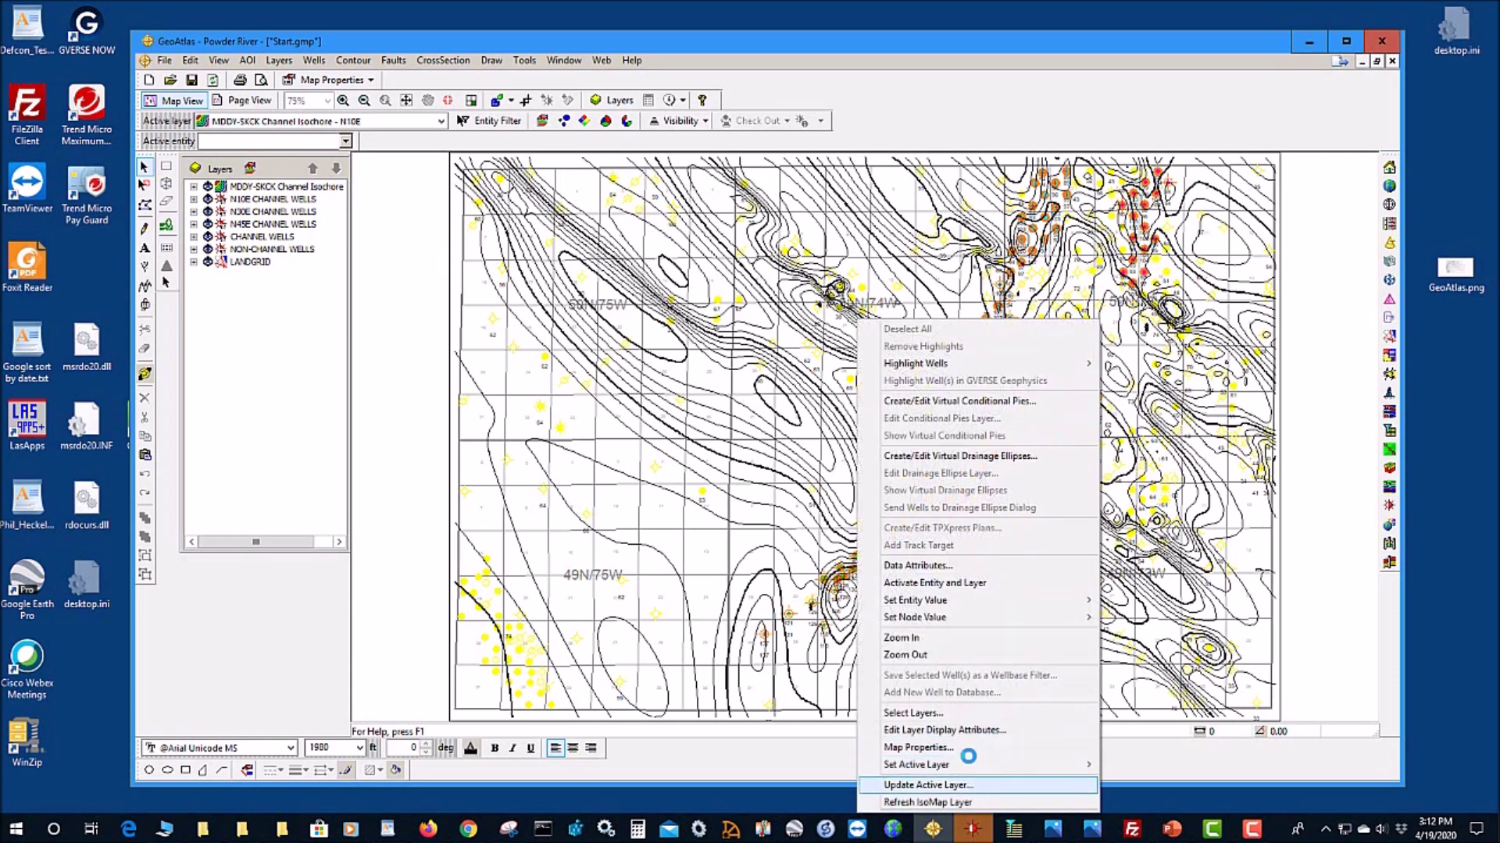
click(982, 785)
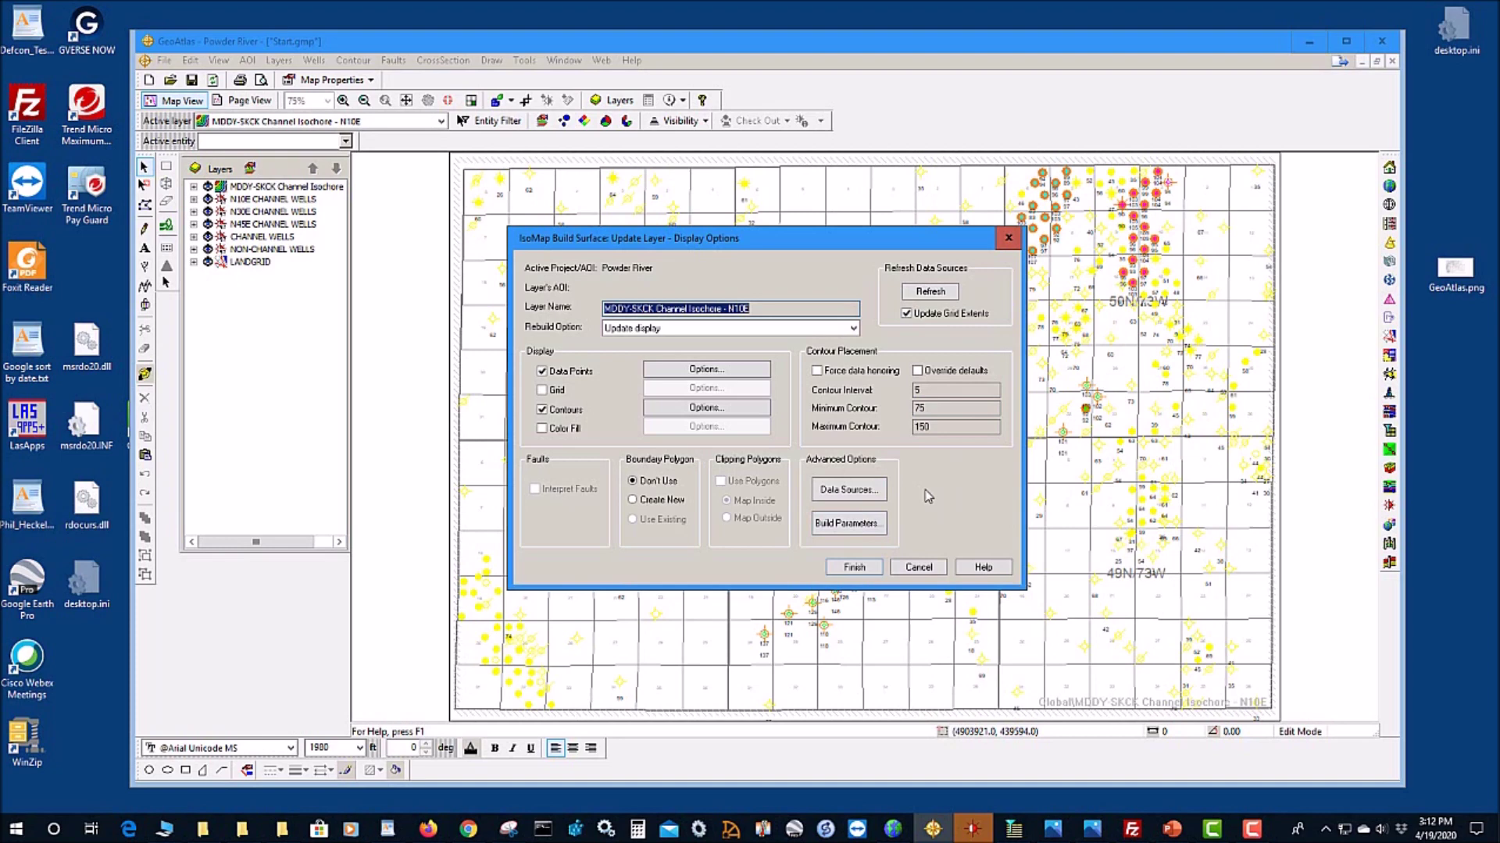
click(850, 523)
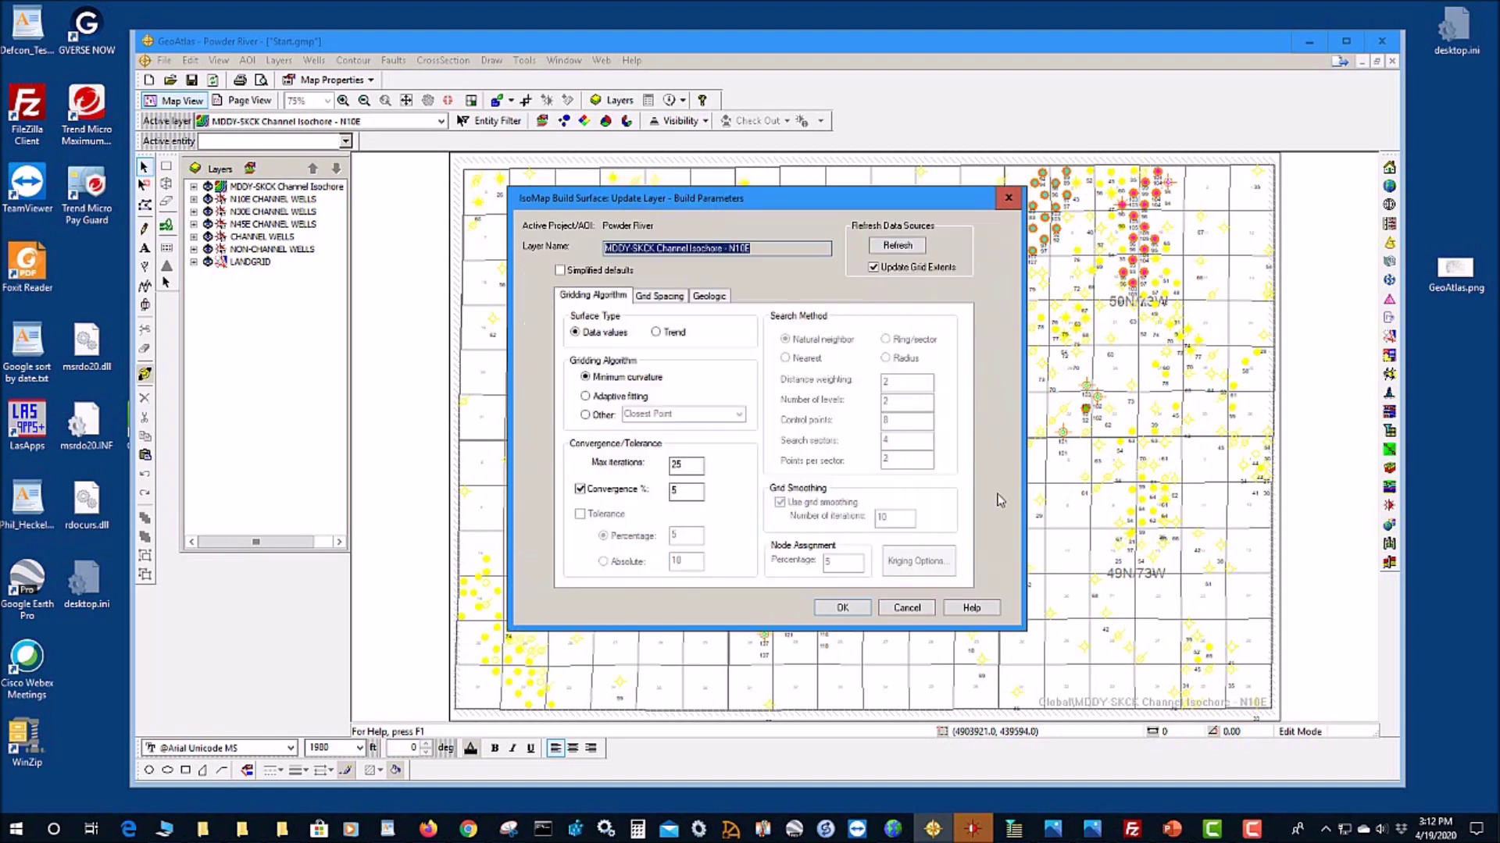
click(715, 297)
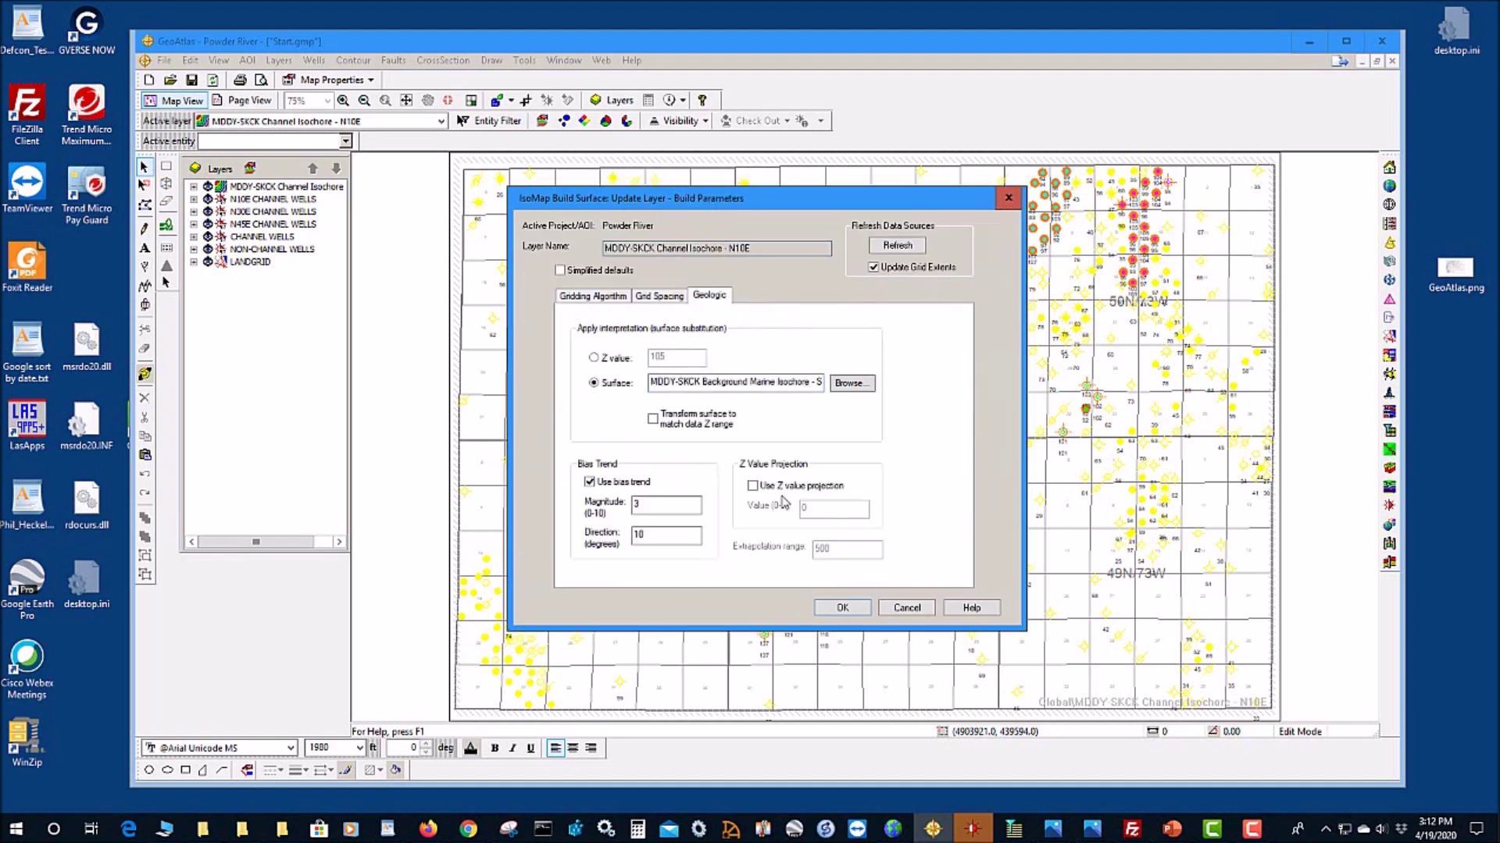
click(660, 296)
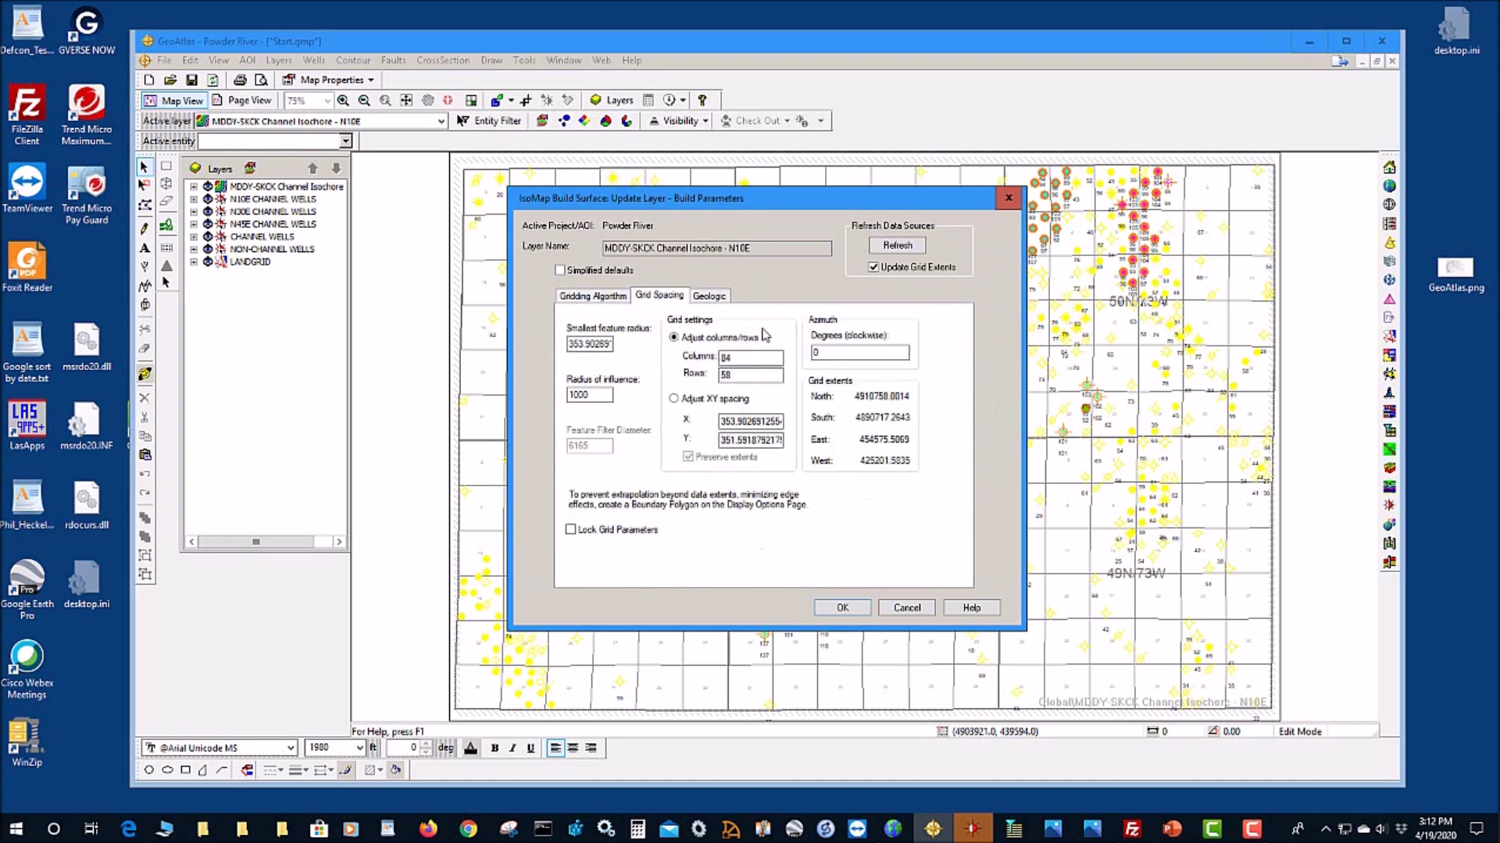
double_click(602, 395)
text(5)
drag(866, 205, 900, 180)
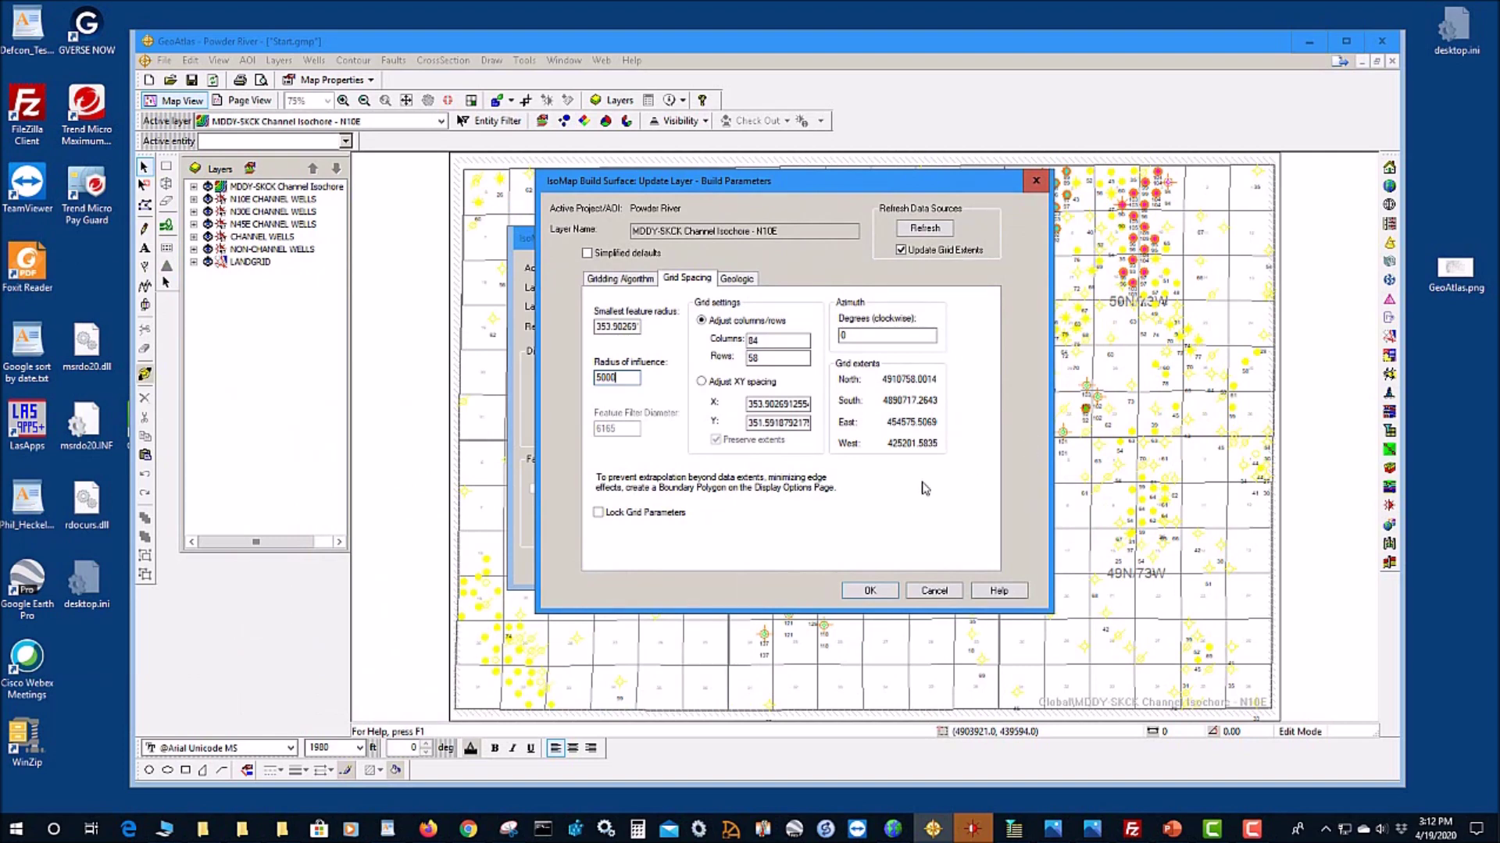
click(879, 588)
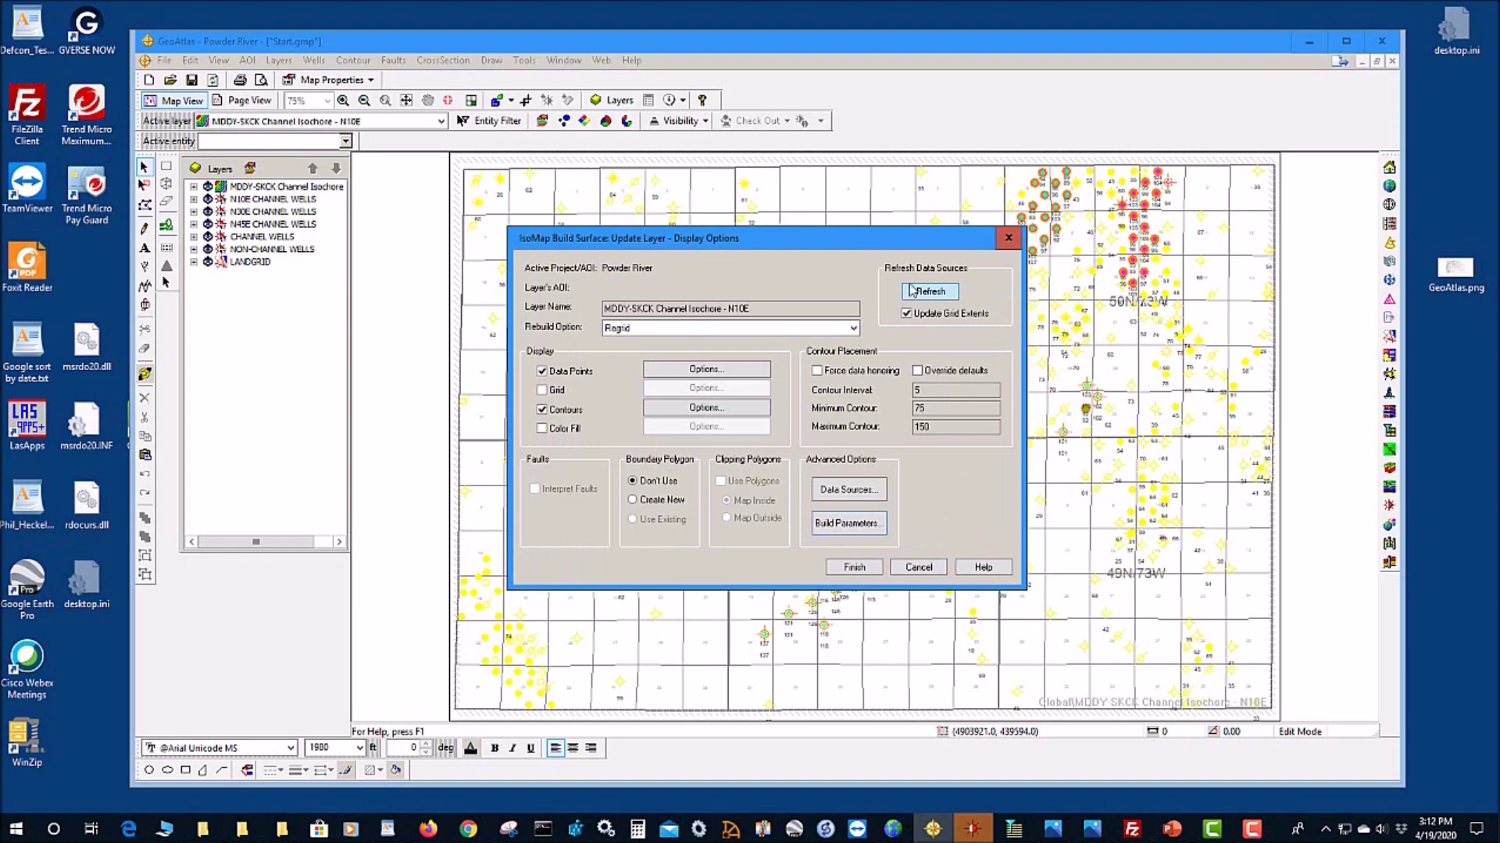
drag(905, 237, 848, 221)
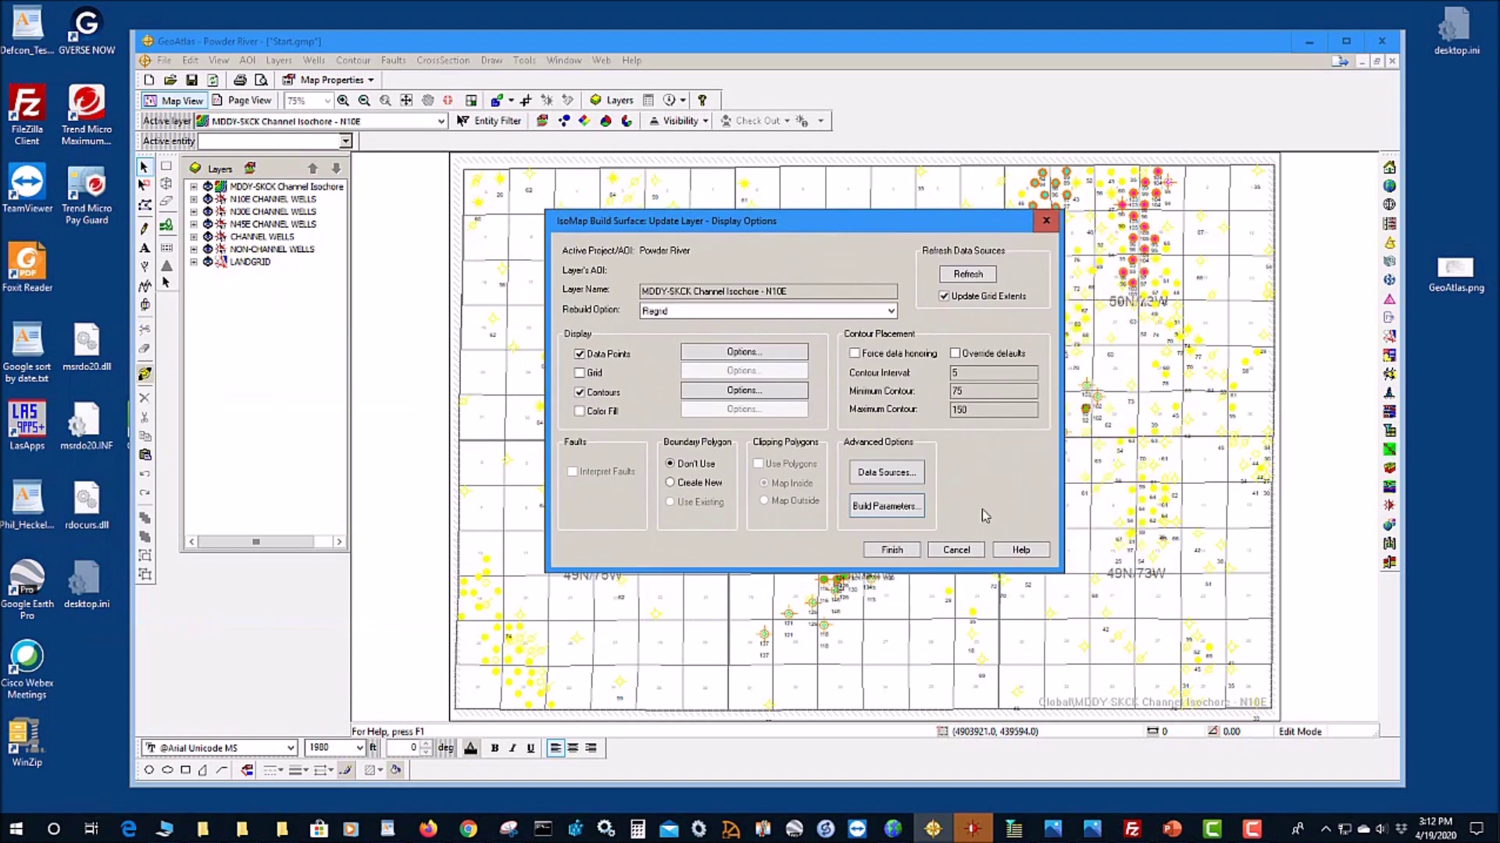
click(891, 550)
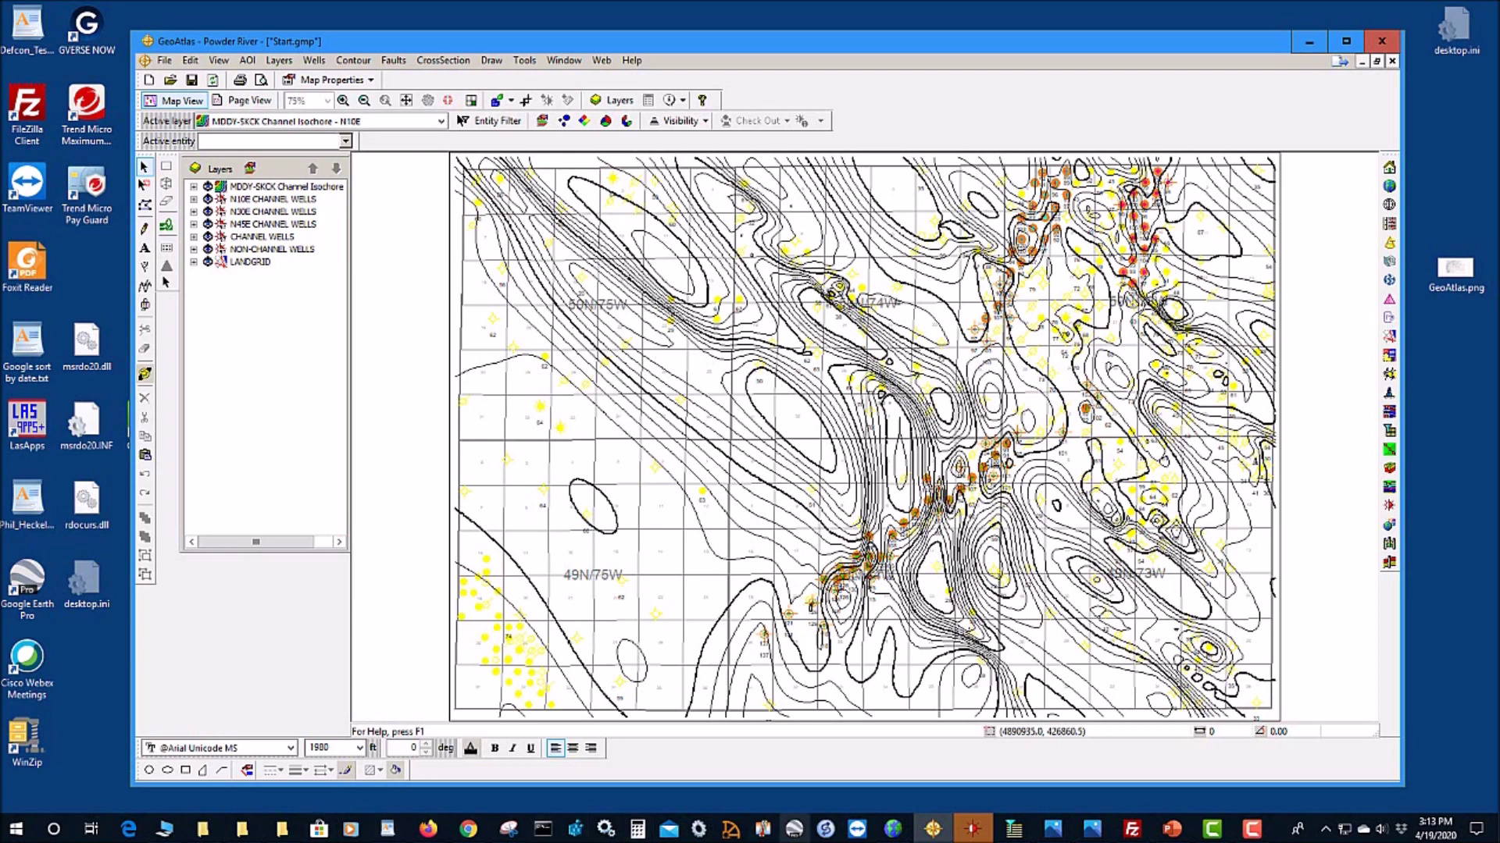
Step: Capture a screen snip of the regridded contours around the channel wells in the map's central and southeastern area
click(507, 832)
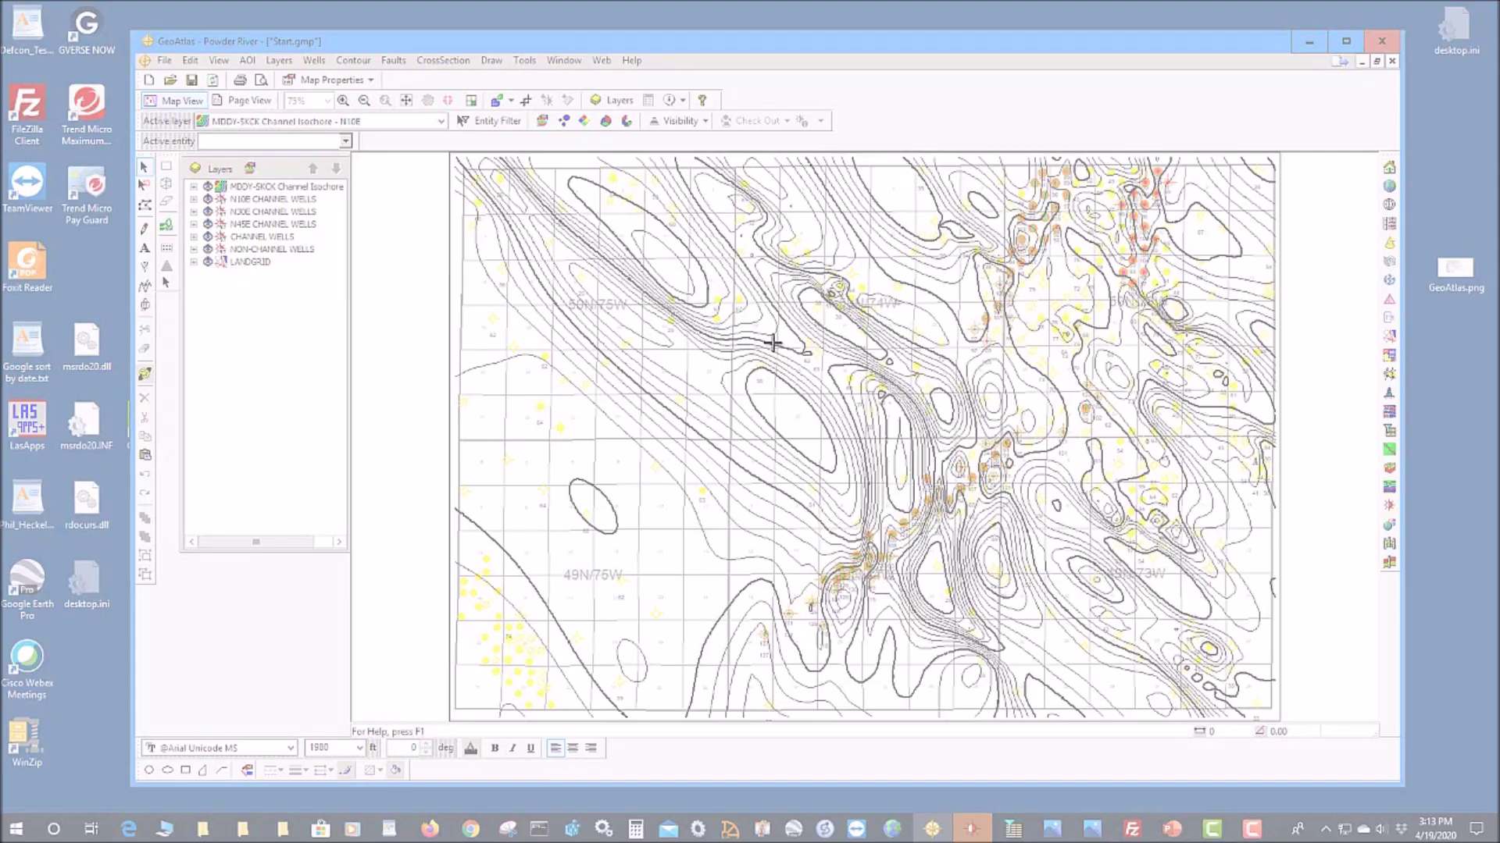
drag(741, 303, 1178, 697)
click(692, 208)
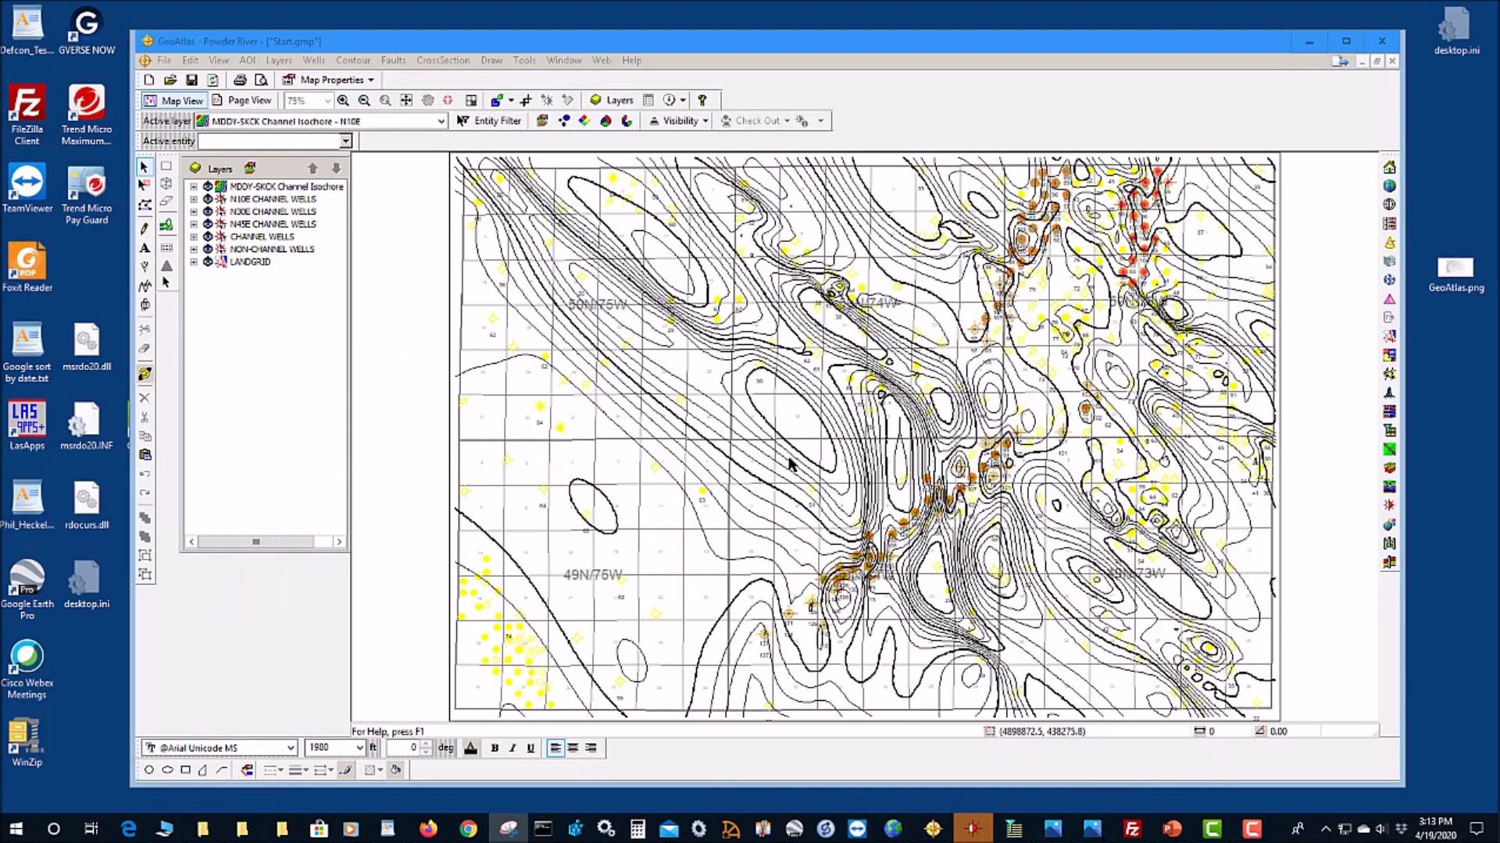
Step: Open the N10E channel isochore's grid spacing parameters and try a radius of influence of 250
right_click(756, 452)
click(920, 786)
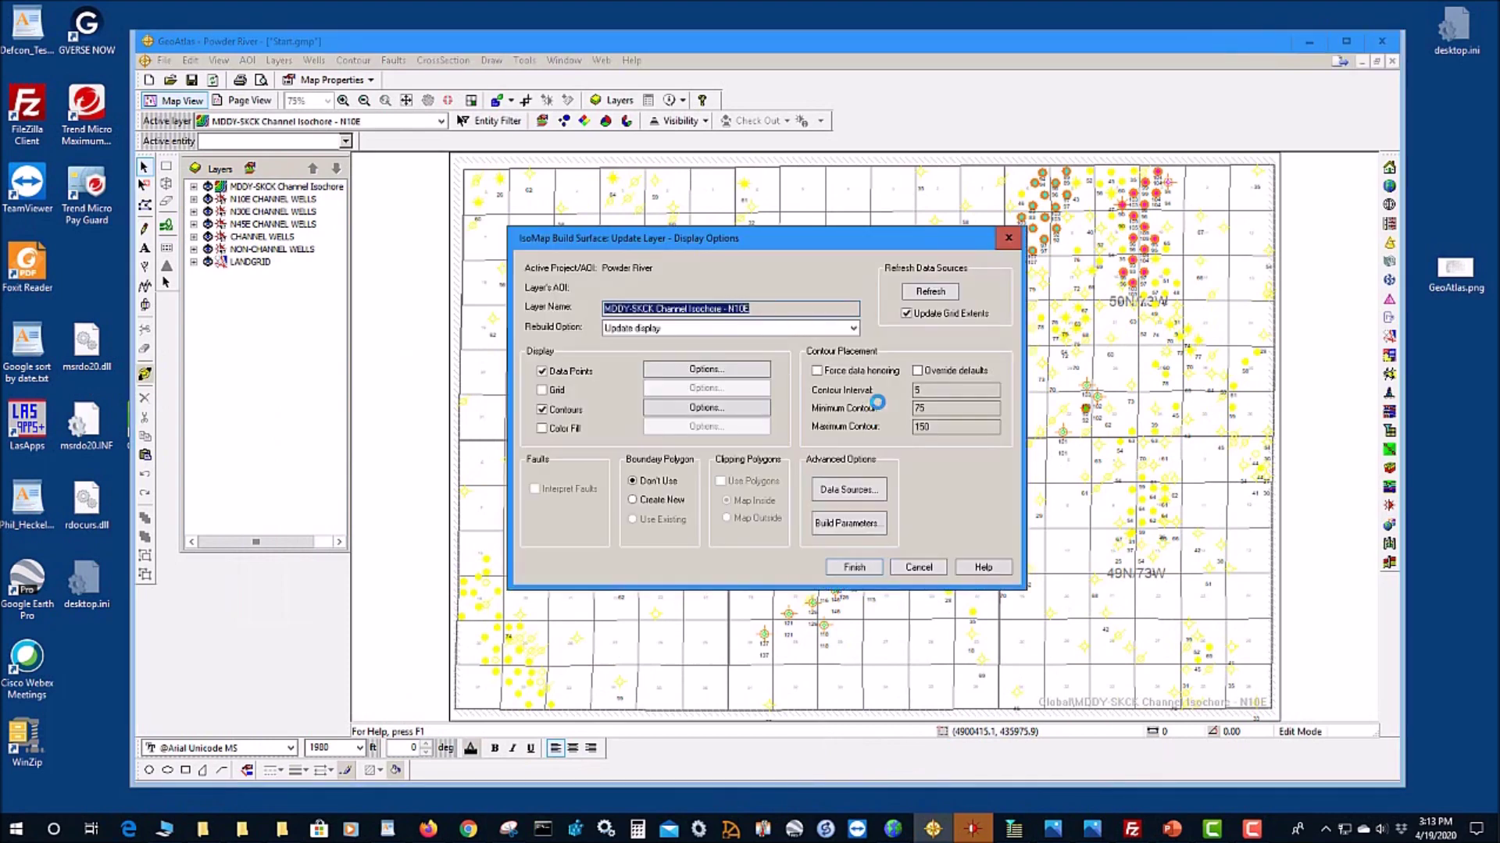
click(840, 524)
click(669, 301)
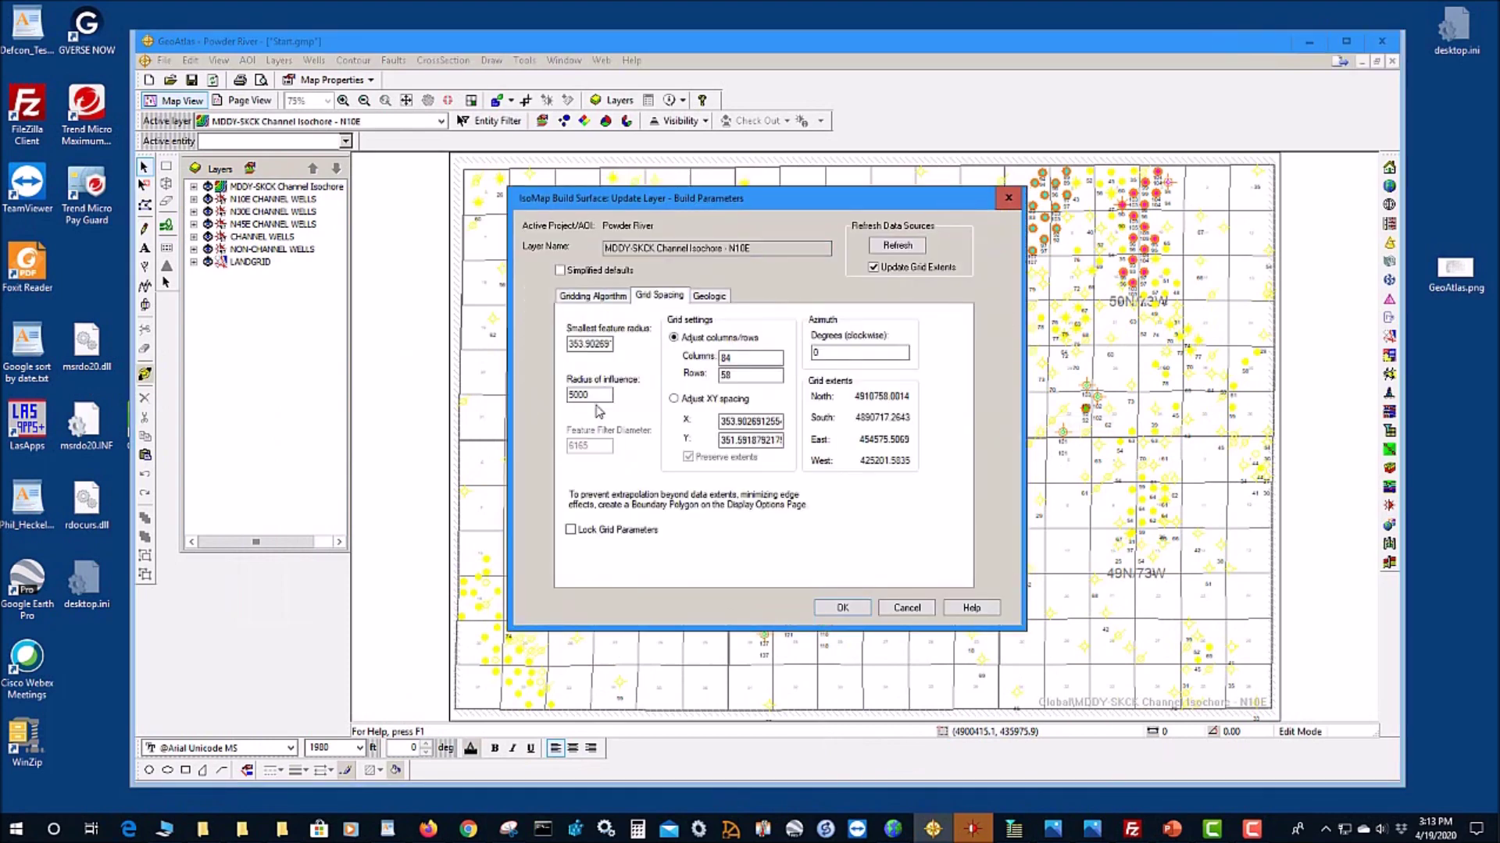
text(250)
click(844, 609)
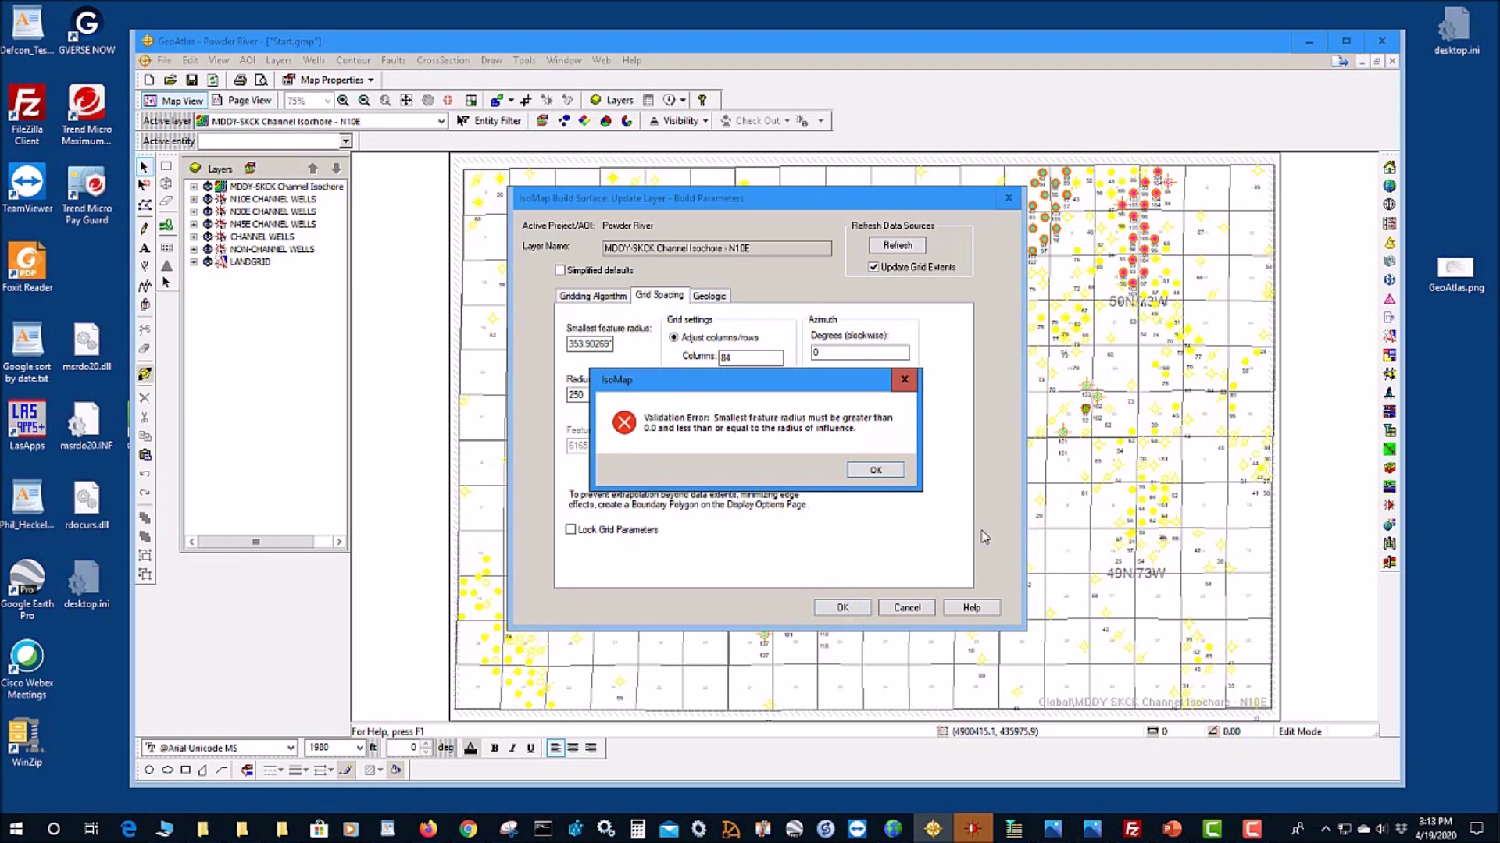
Step: Set the N10E channel isochore's radius of influence to 400 and regrid the layer
click(876, 470)
click(601, 392)
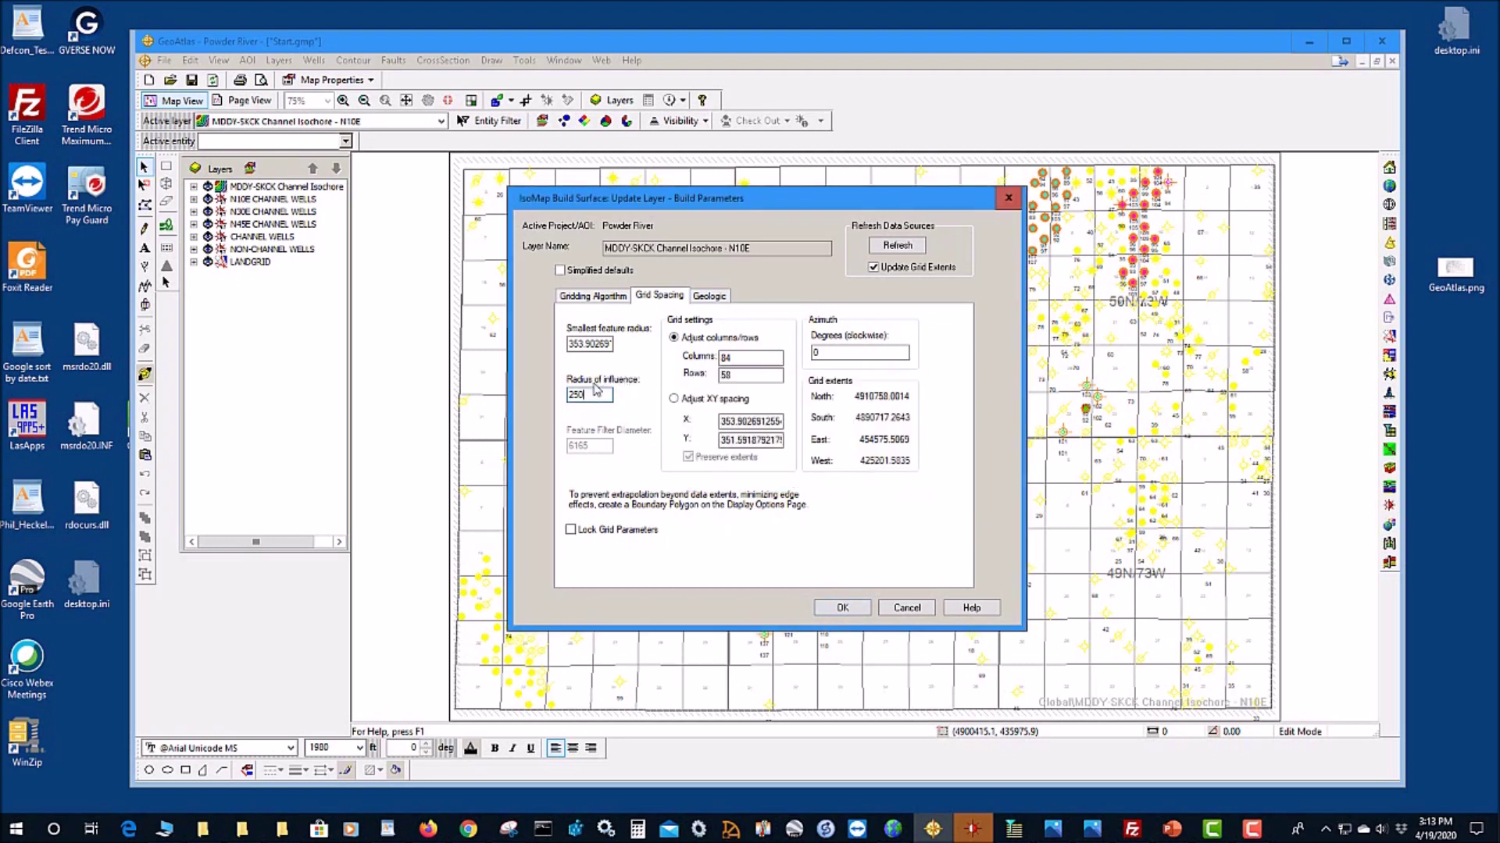
key(shift+Home)
text(400)
click(841, 609)
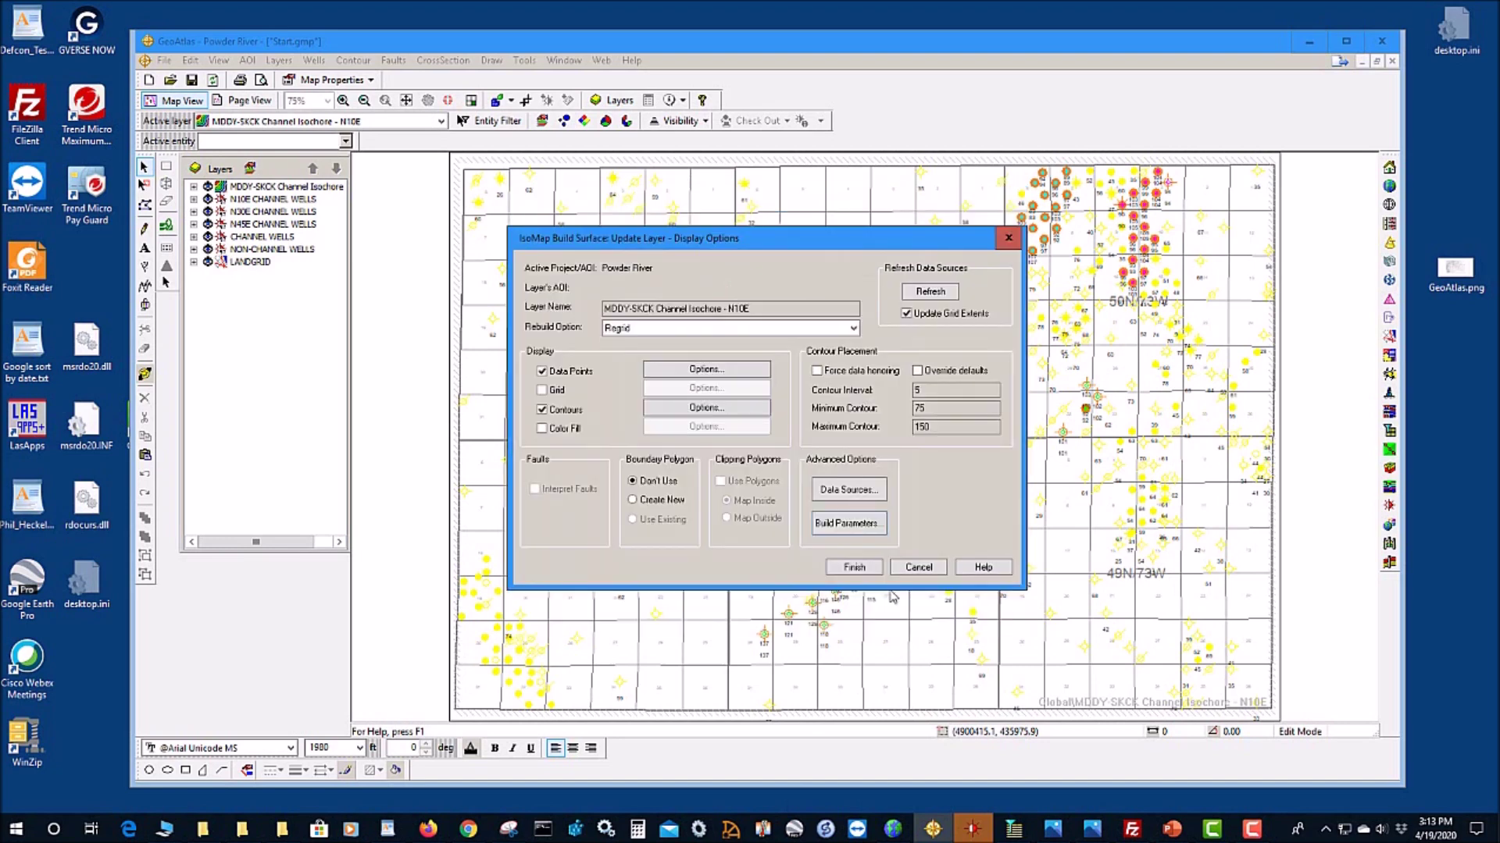
click(853, 567)
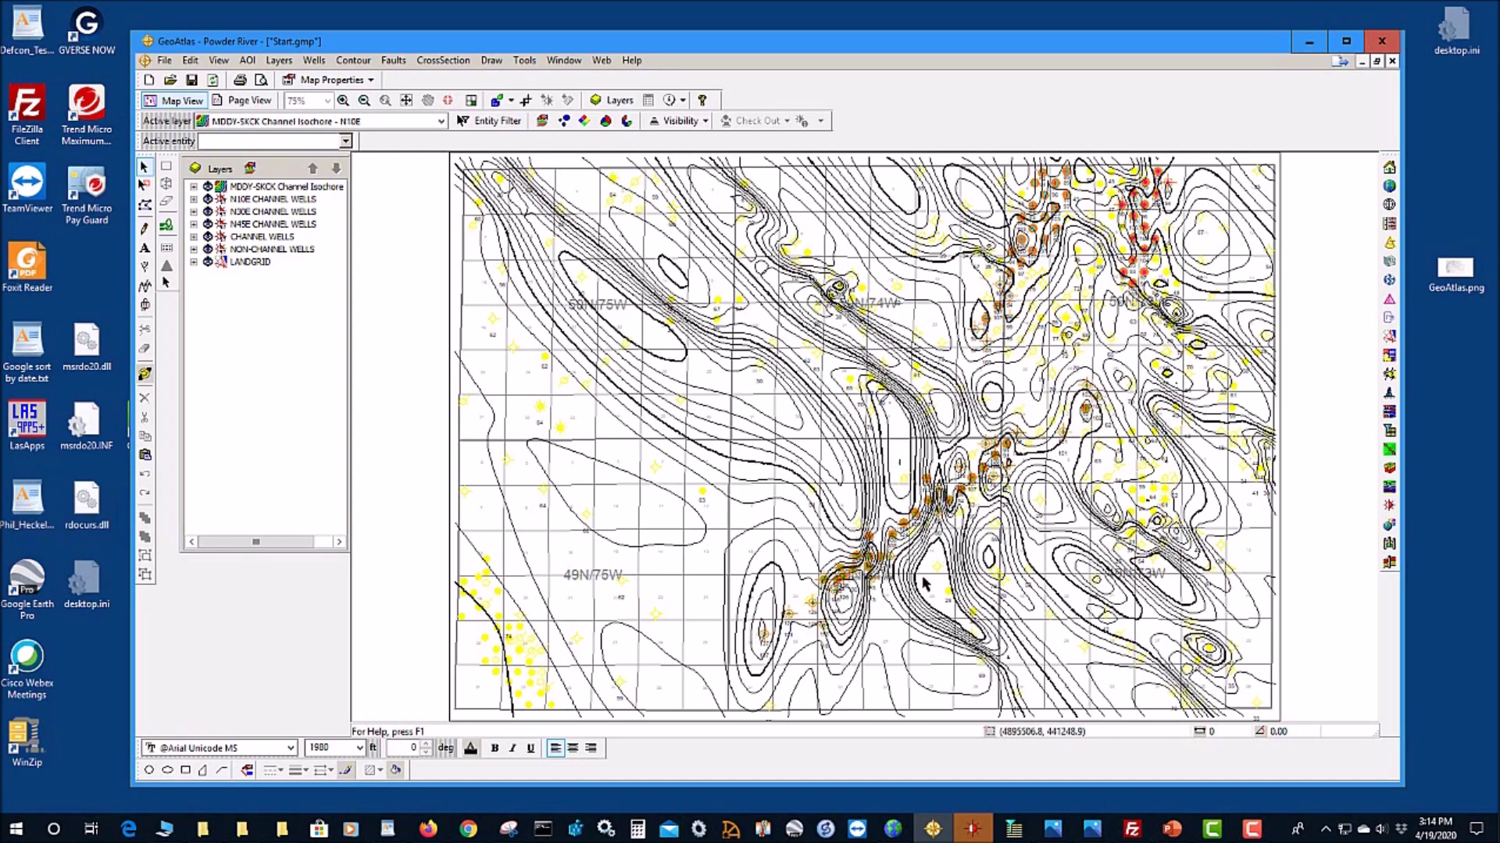
Step: Close the Start.gmp map without saving its changes, and close the Lab-1.gmp map as well
drag(742, 154, 0, 186)
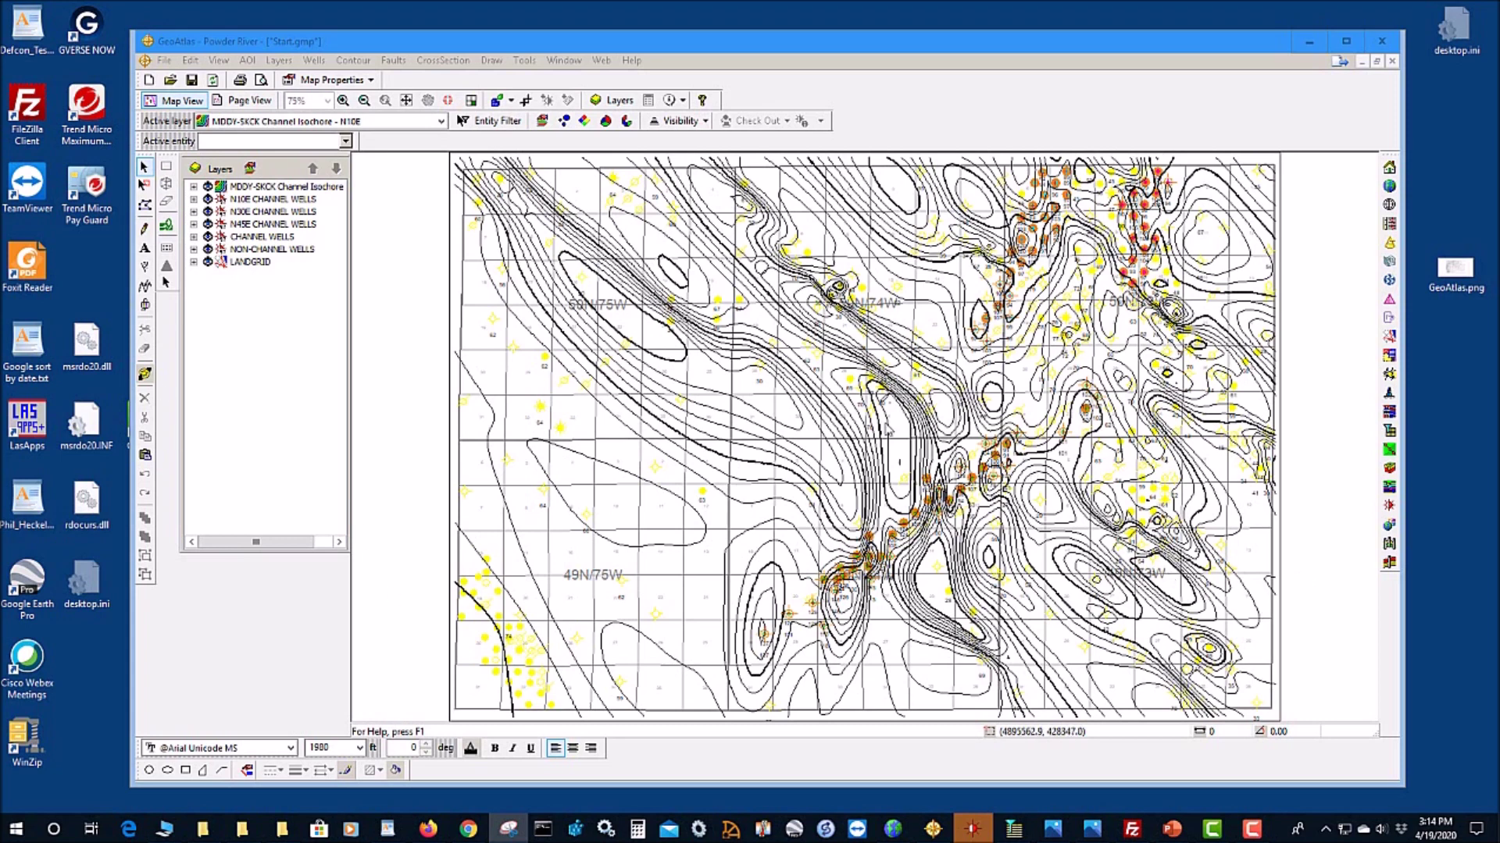
click(1393, 61)
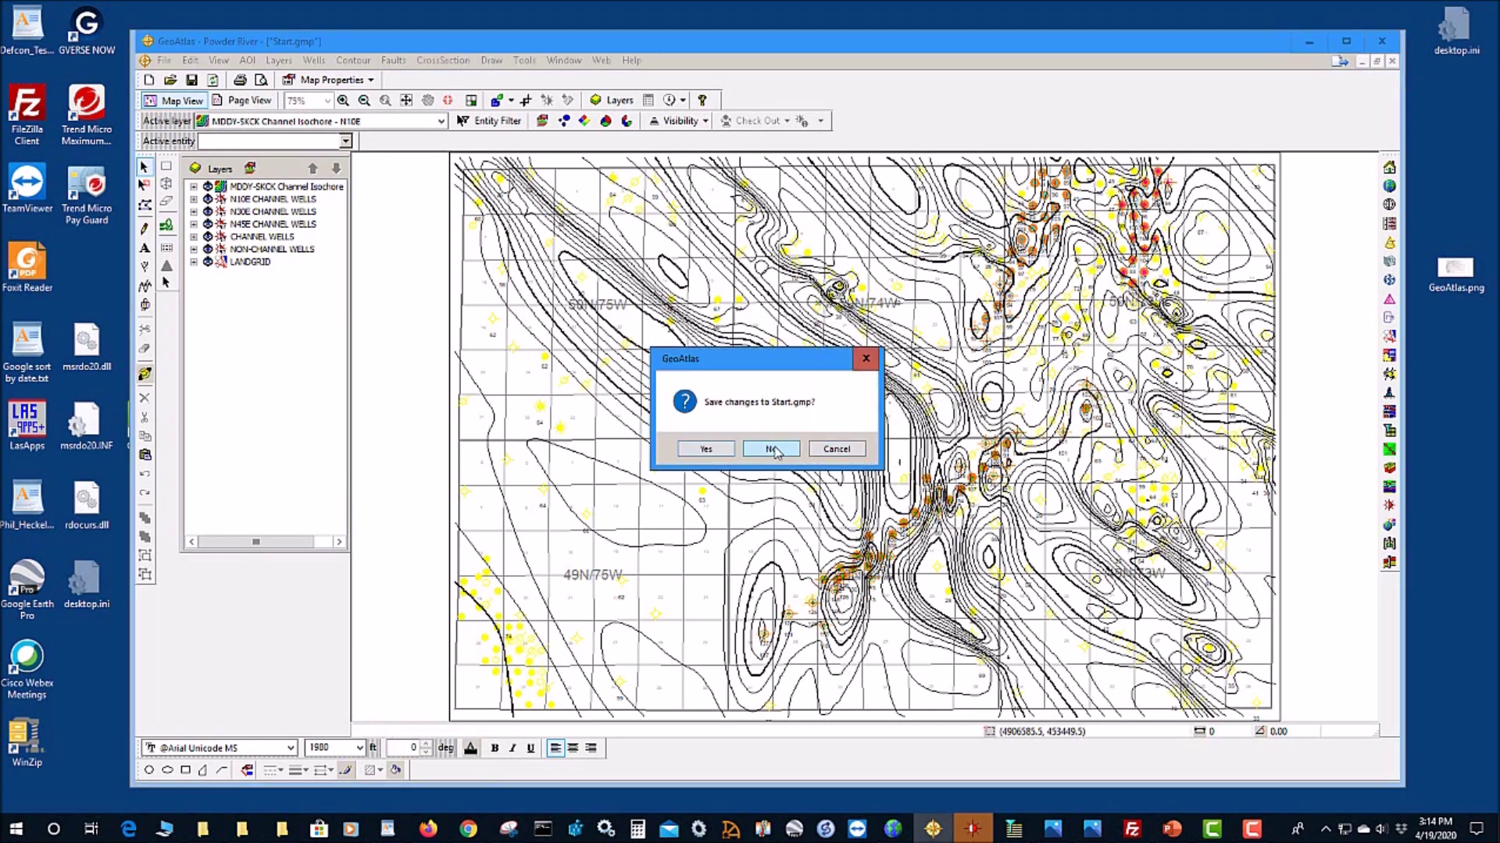
click(772, 449)
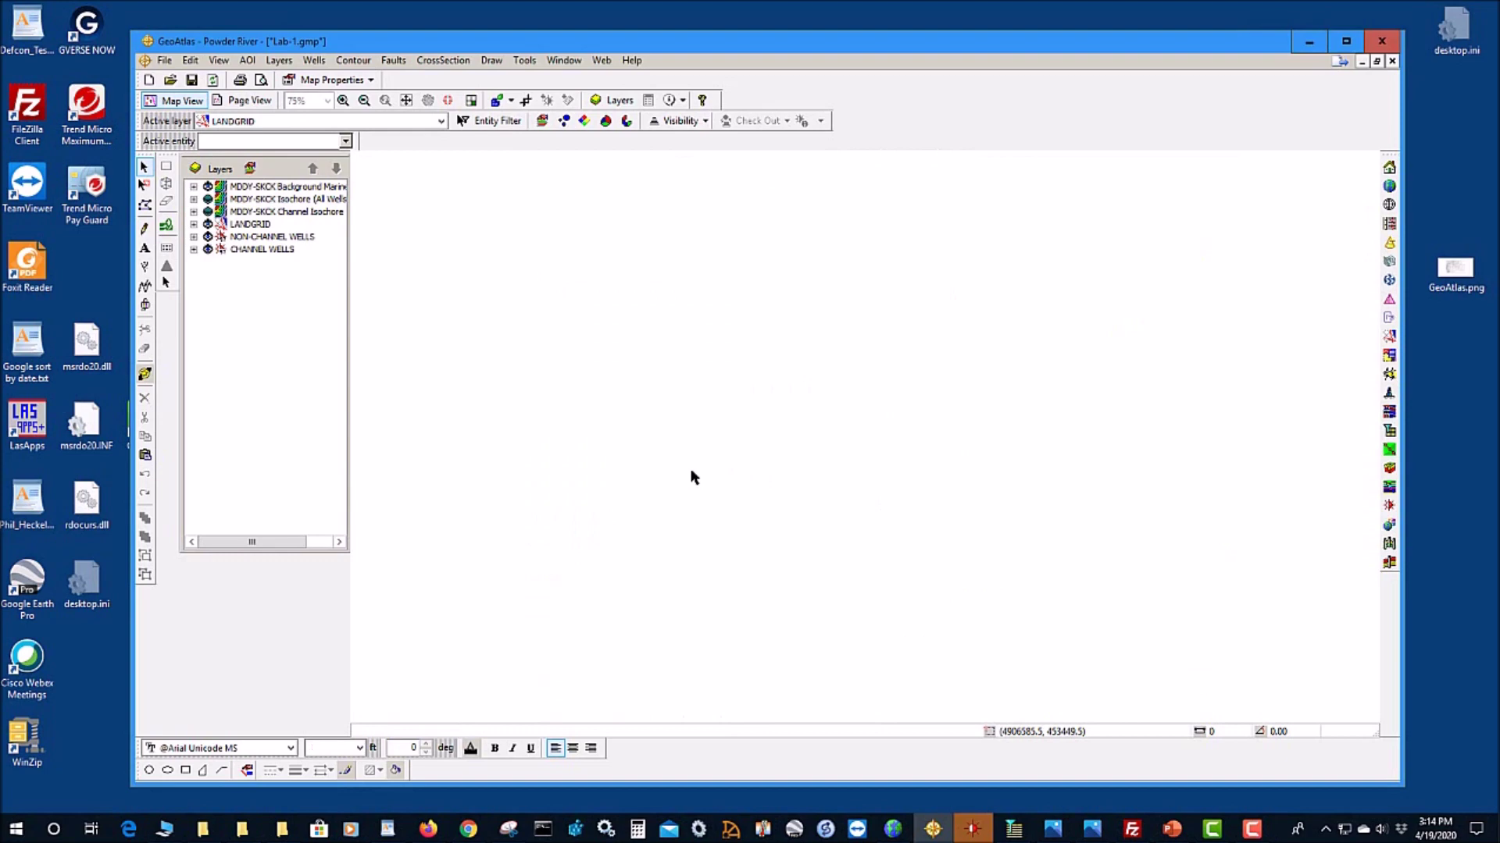
click(1392, 62)
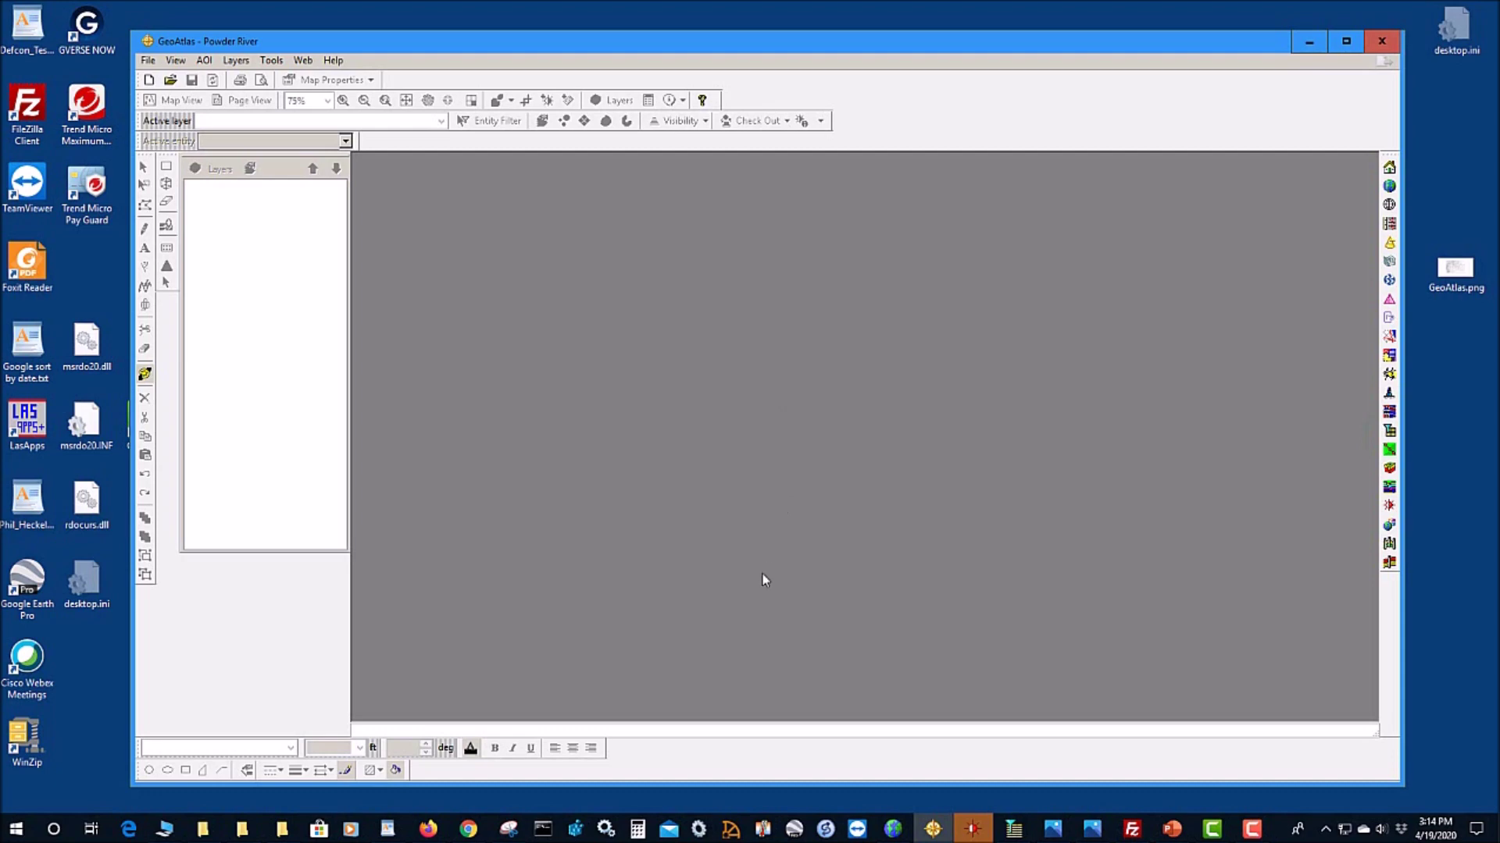
Step: Switch to ProjectExplorer and activate the Alberta Basin - Unconformity project
click(893, 829)
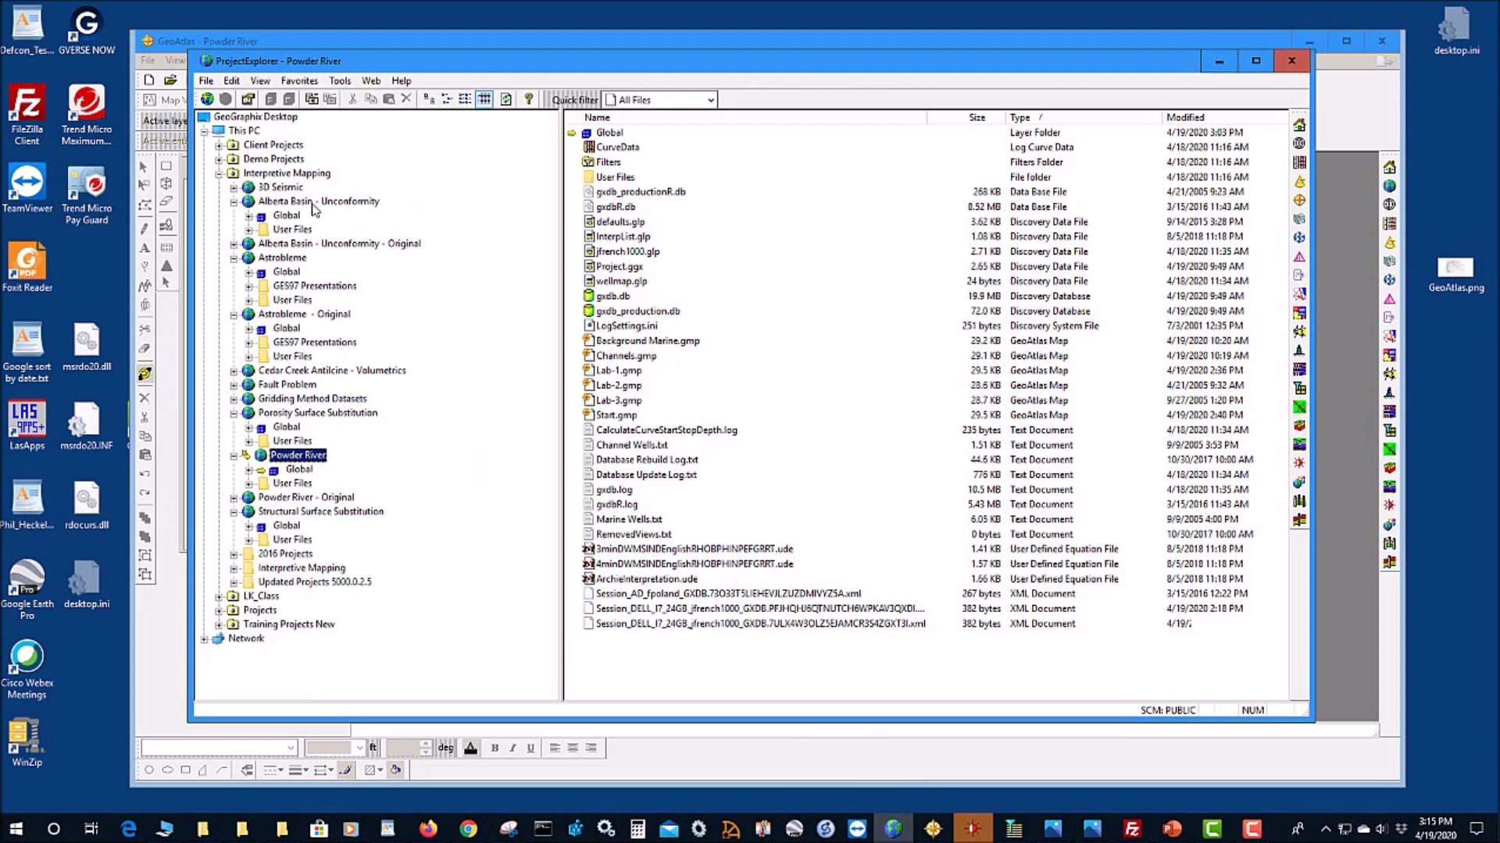
right_click(314, 205)
click(350, 235)
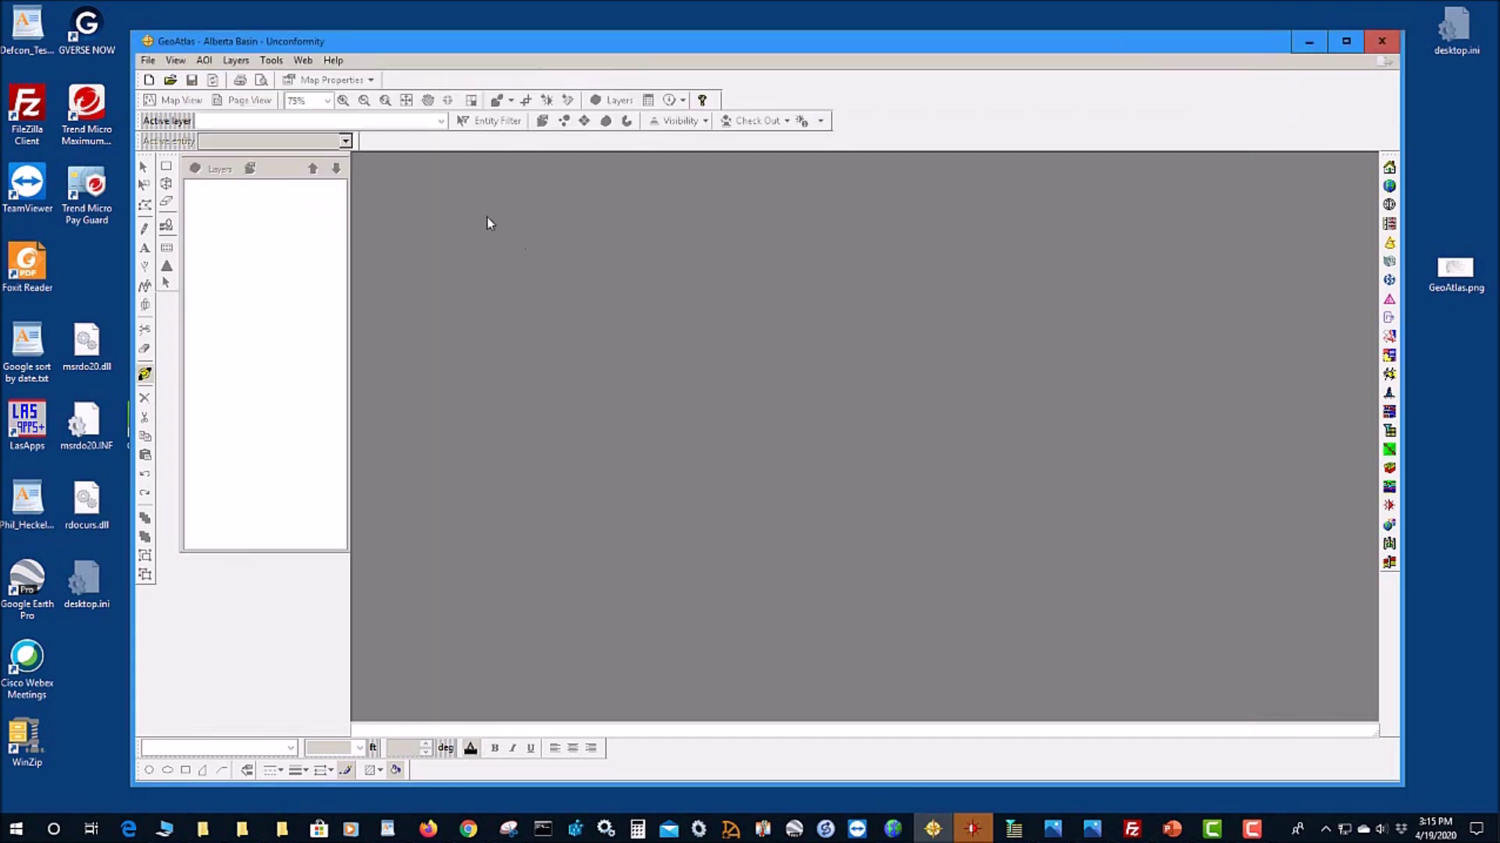
click(150, 62)
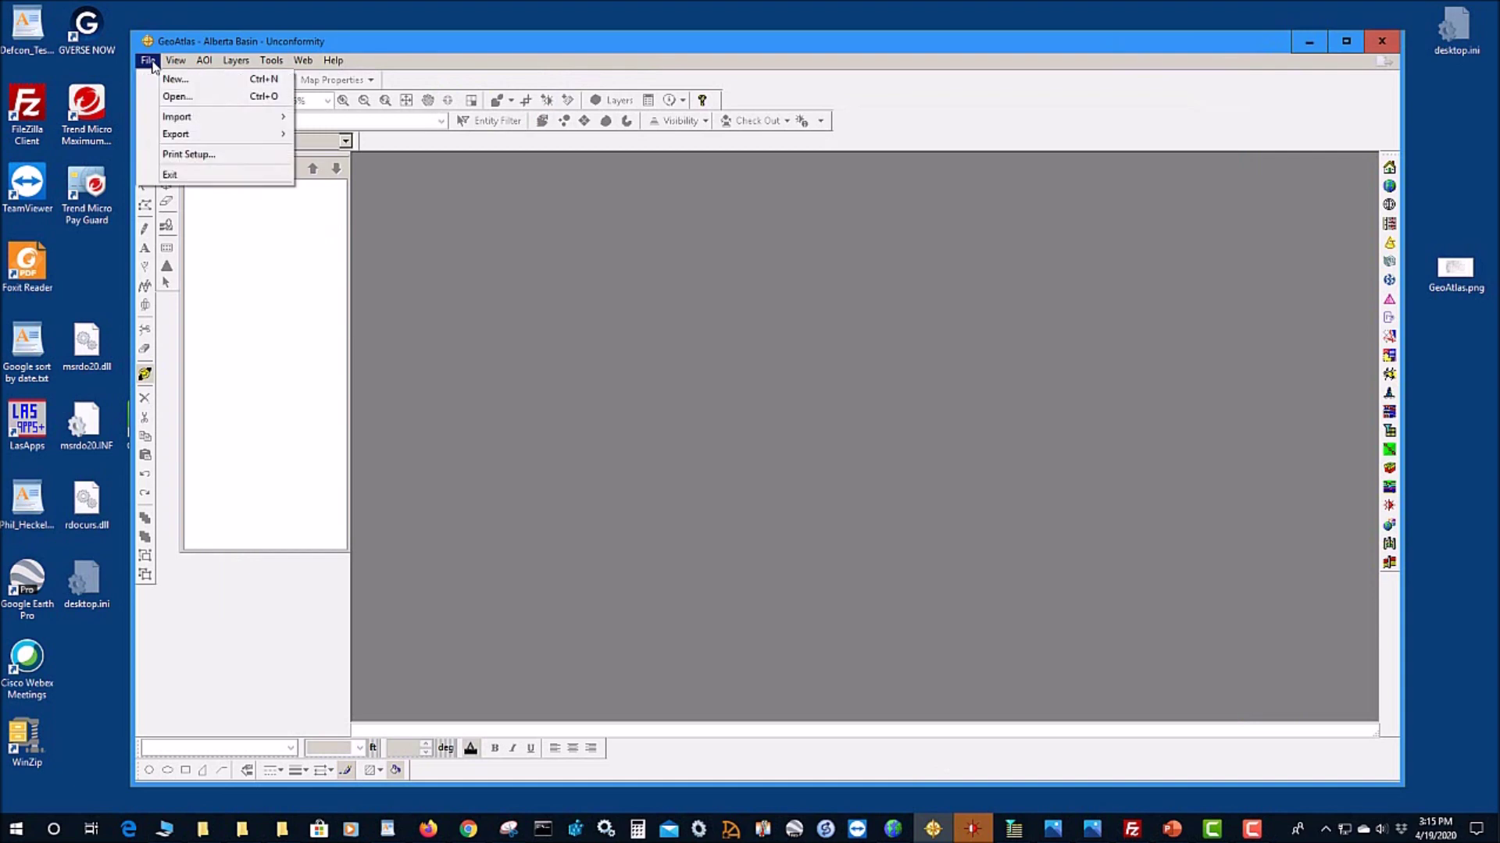
click(178, 96)
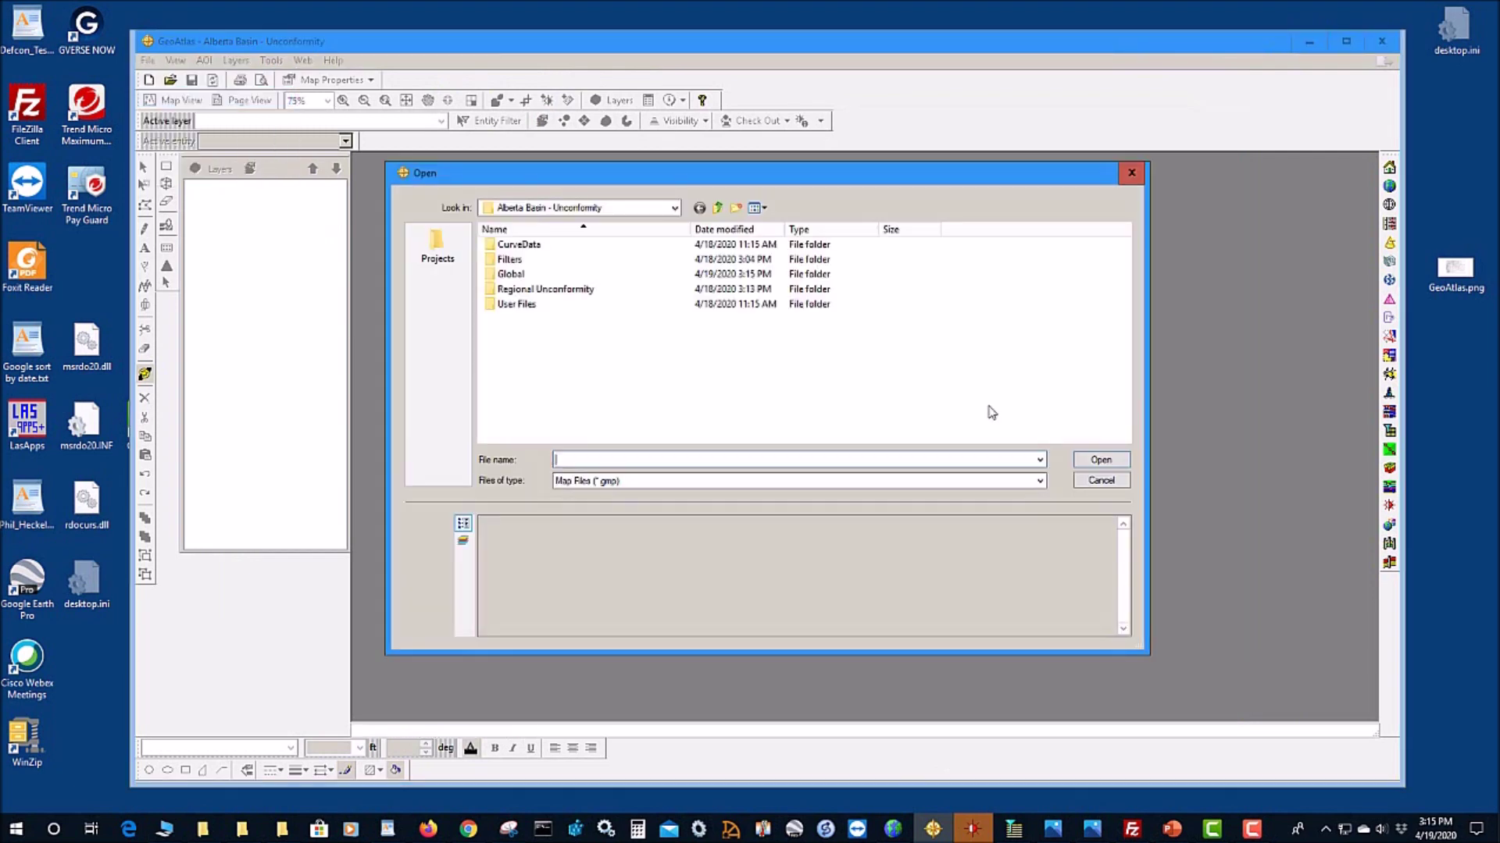
click(1104, 486)
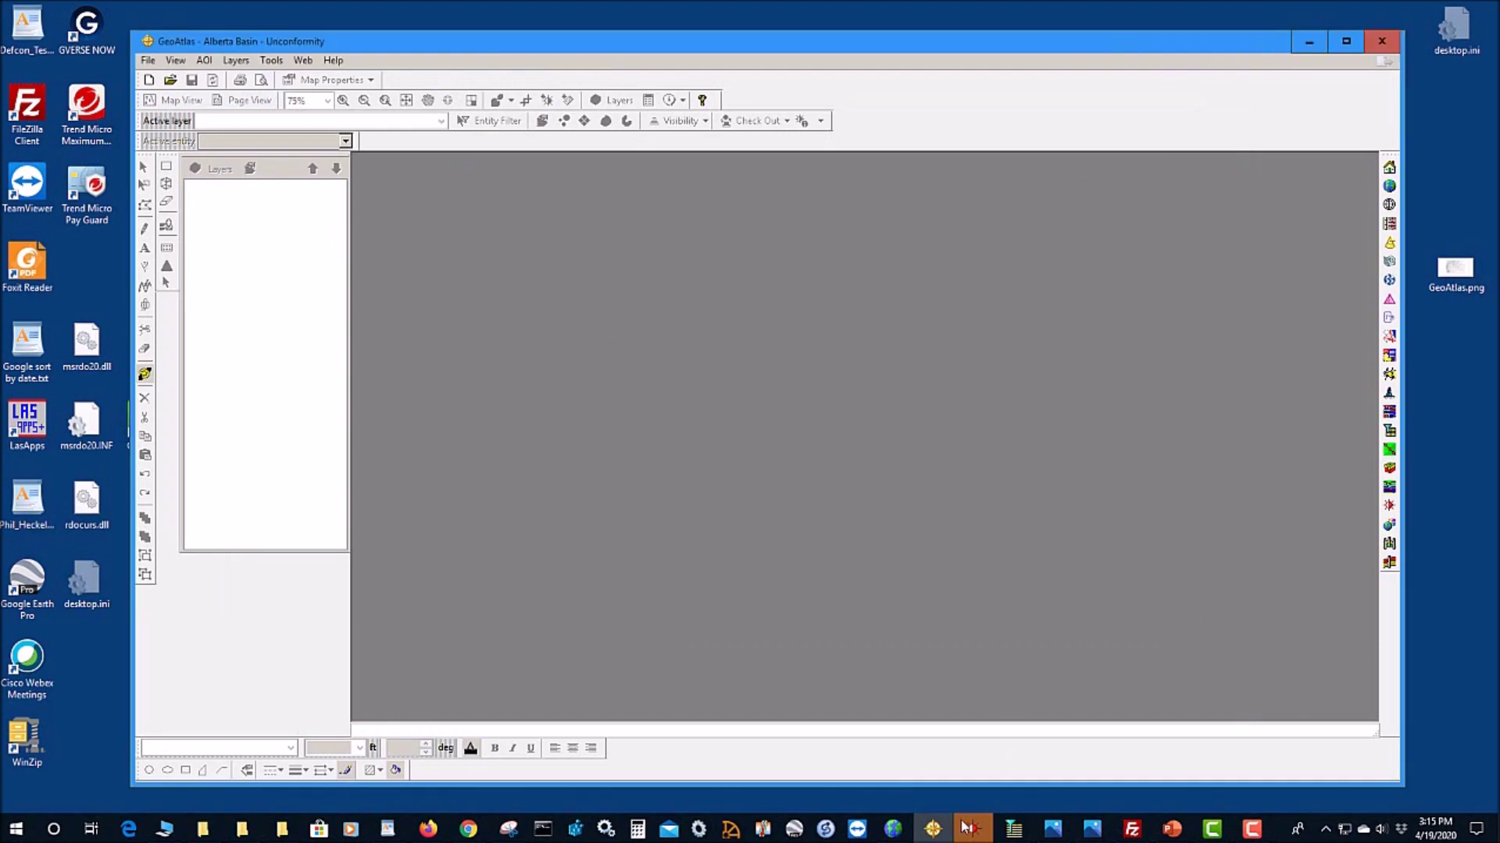
click(892, 828)
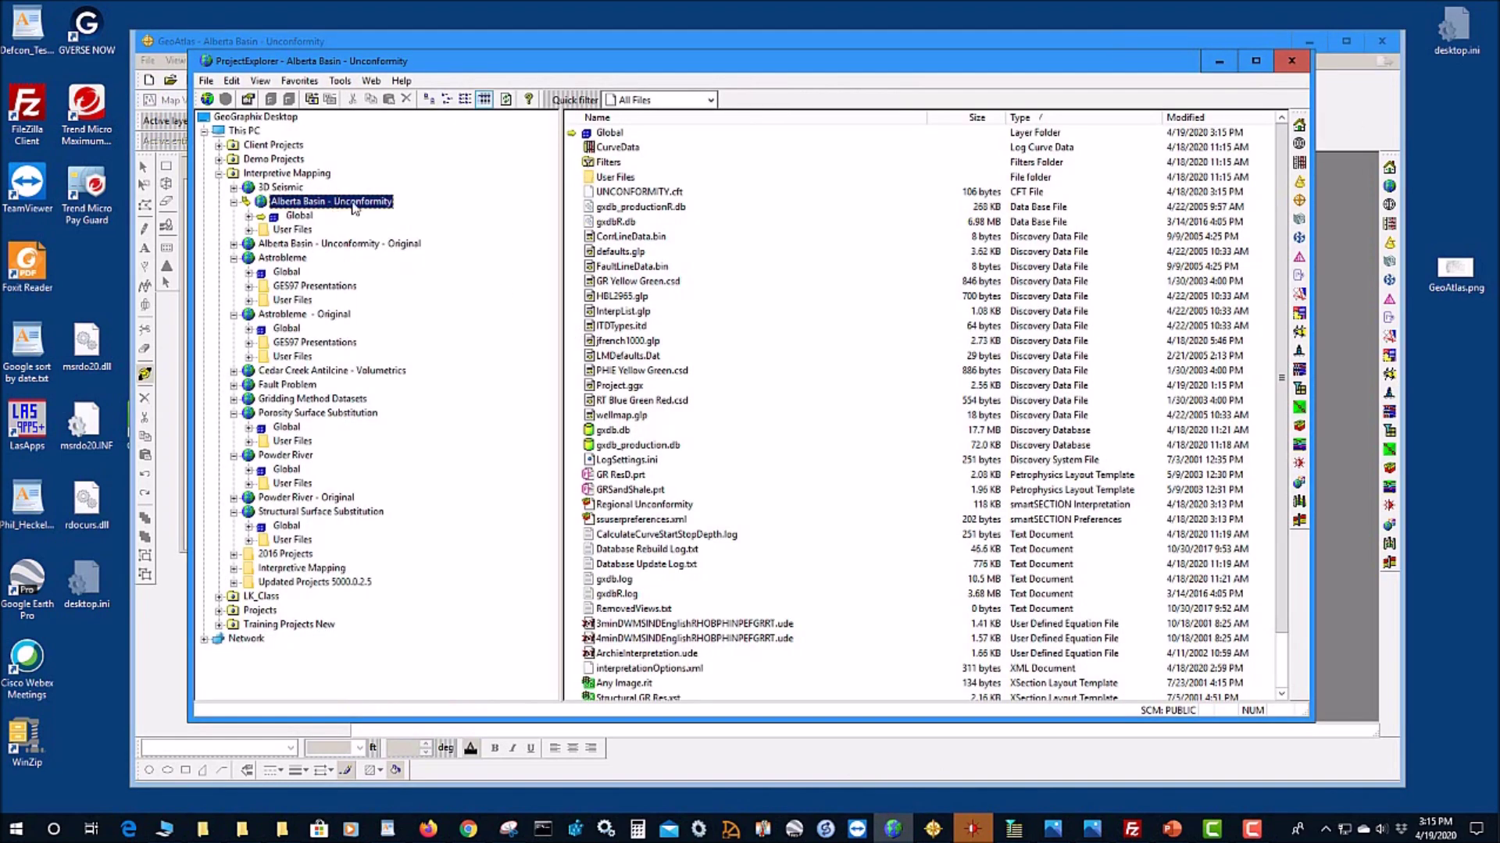
click(1218, 68)
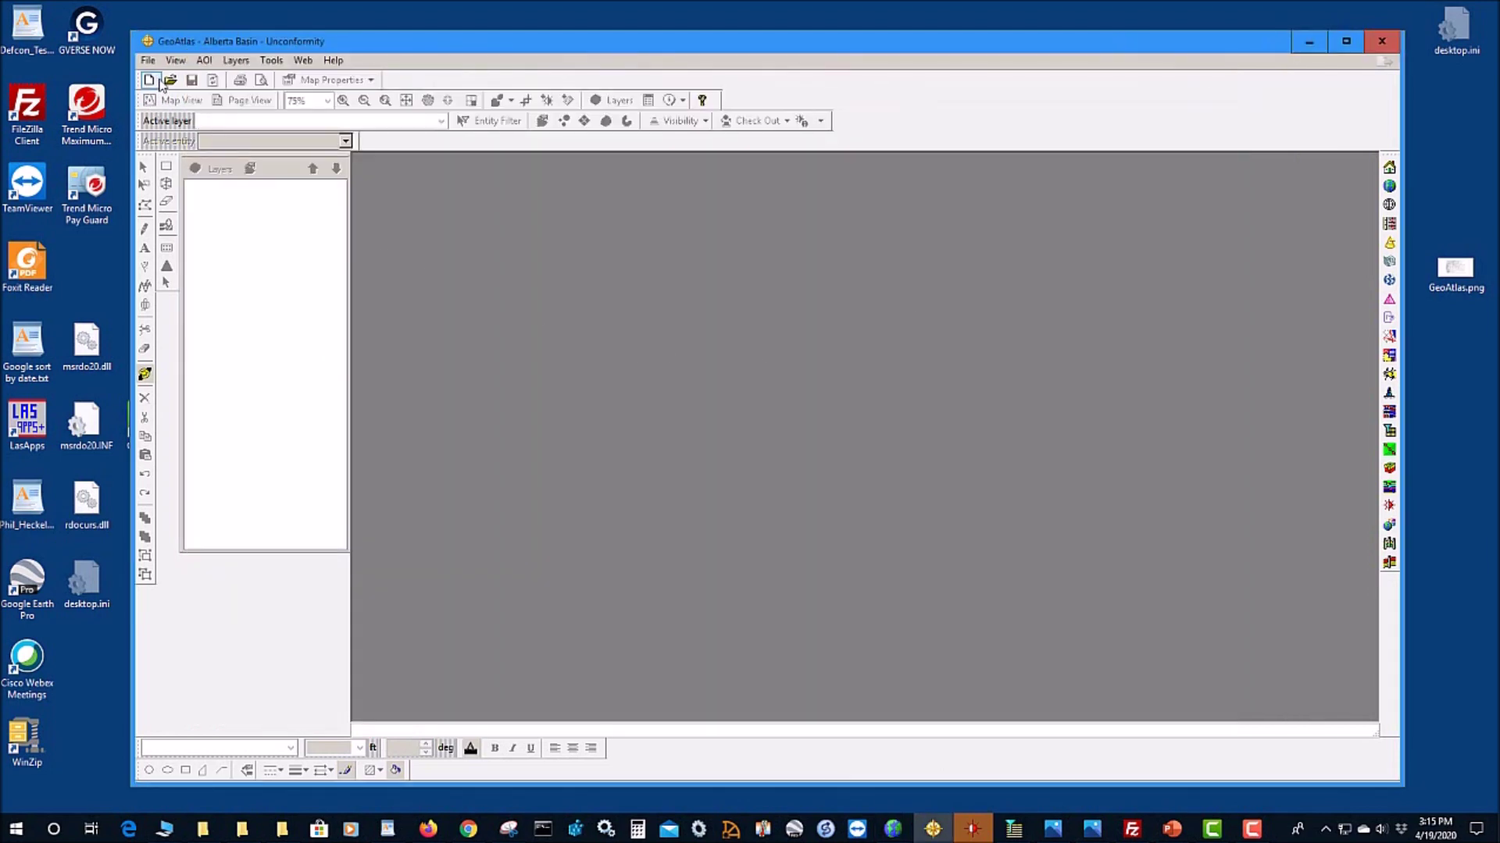
Step: Create a new map from the Wells with tops, LAND GRID and PROSPECT WELLS layers, cropped to the project
click(150, 80)
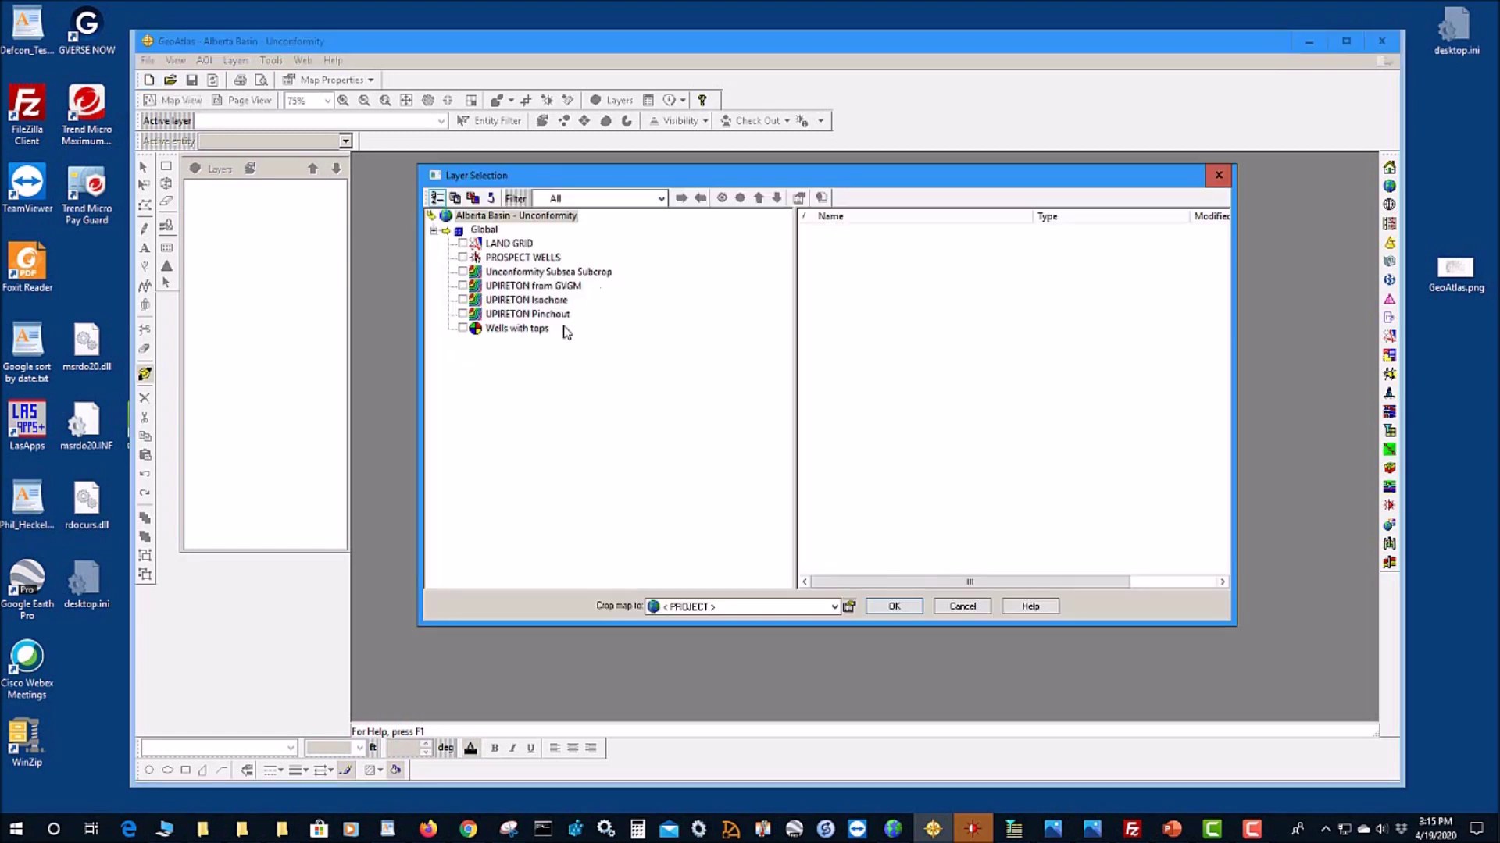
click(462, 329)
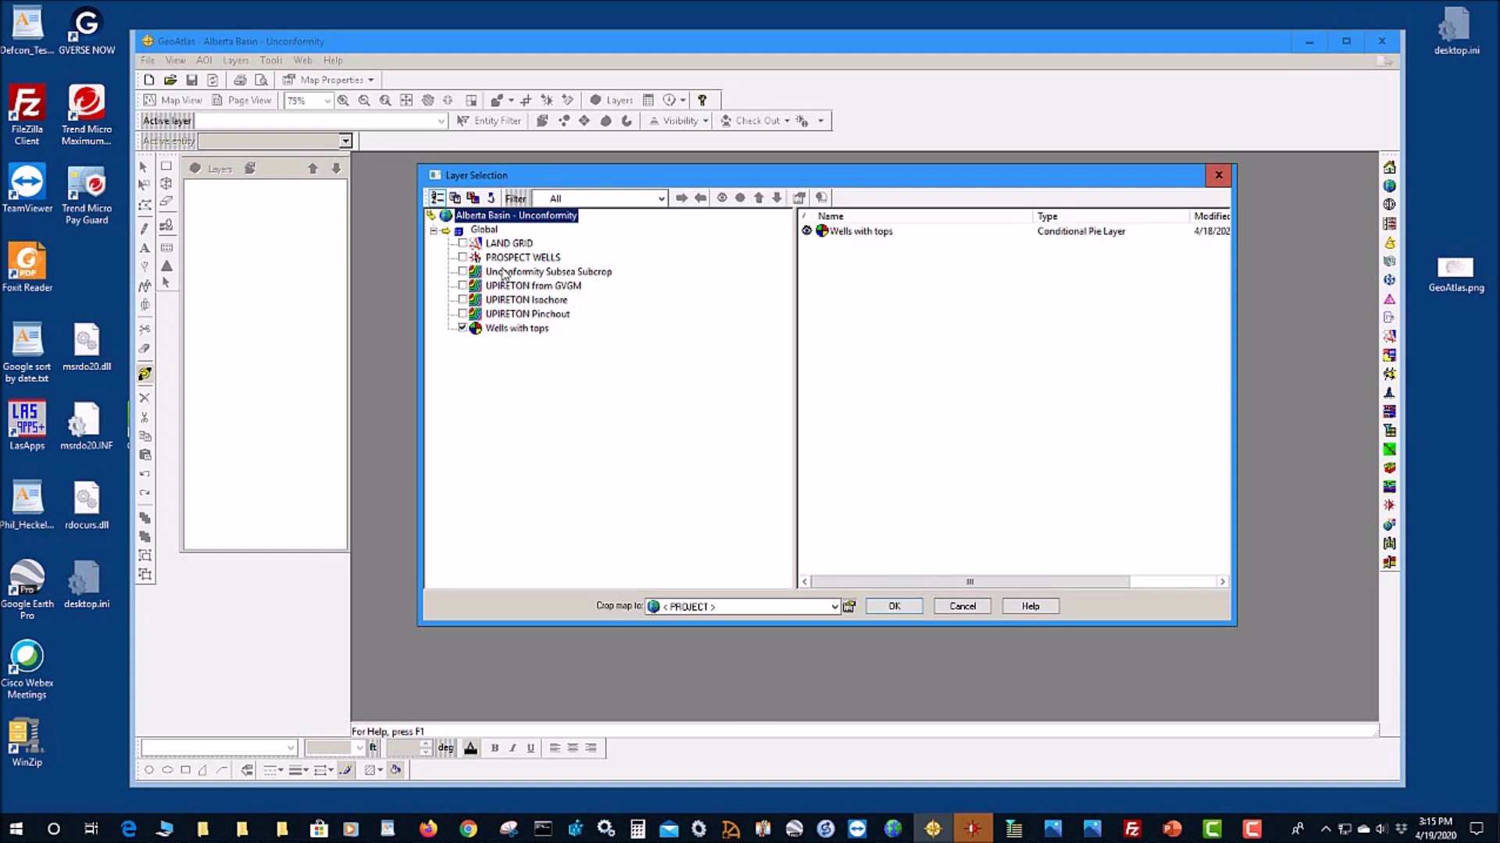
click(462, 244)
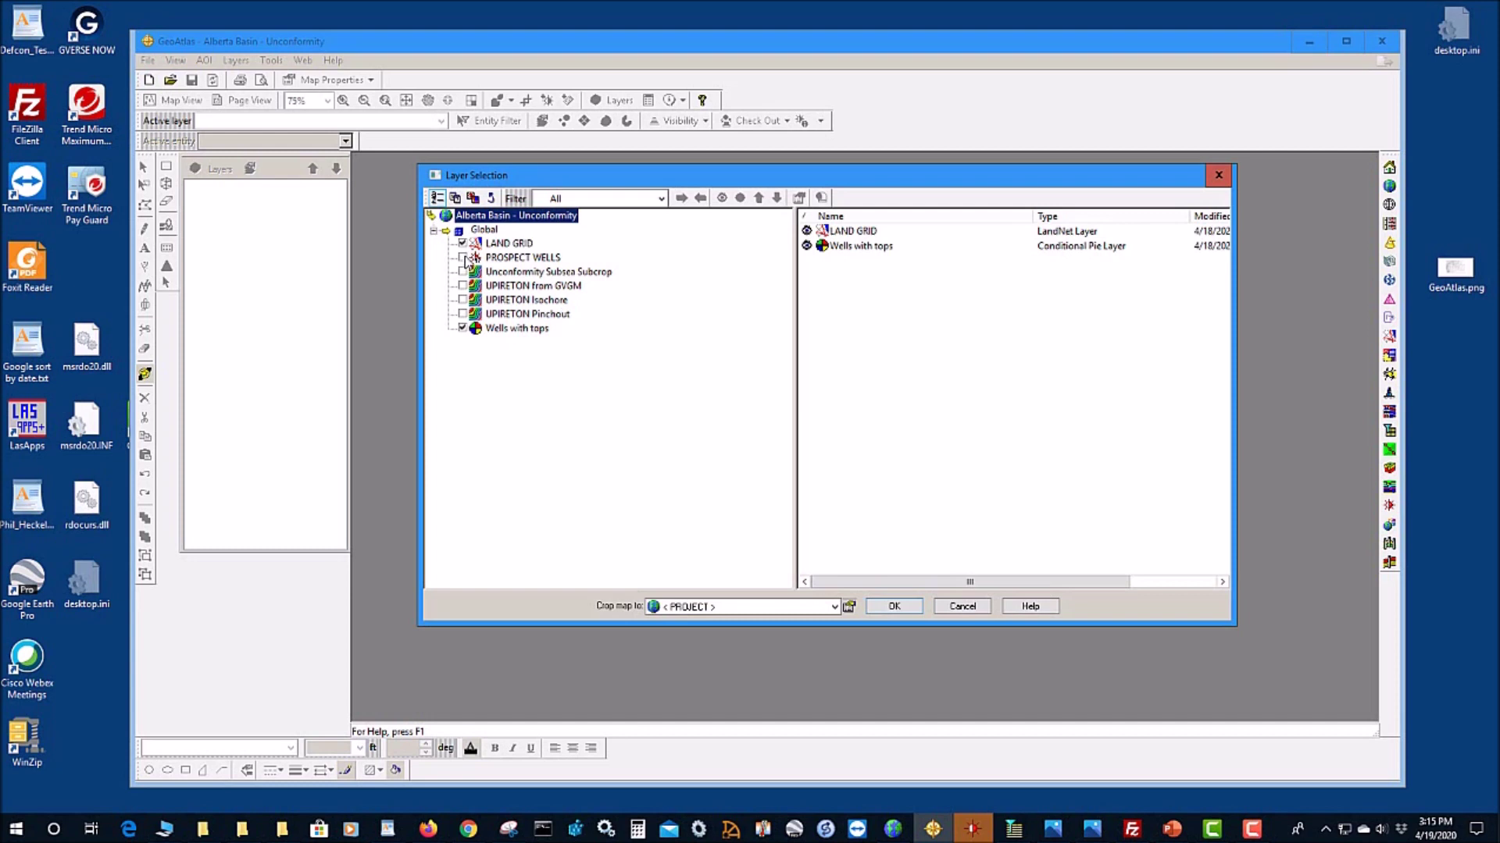
click(463, 258)
click(895, 606)
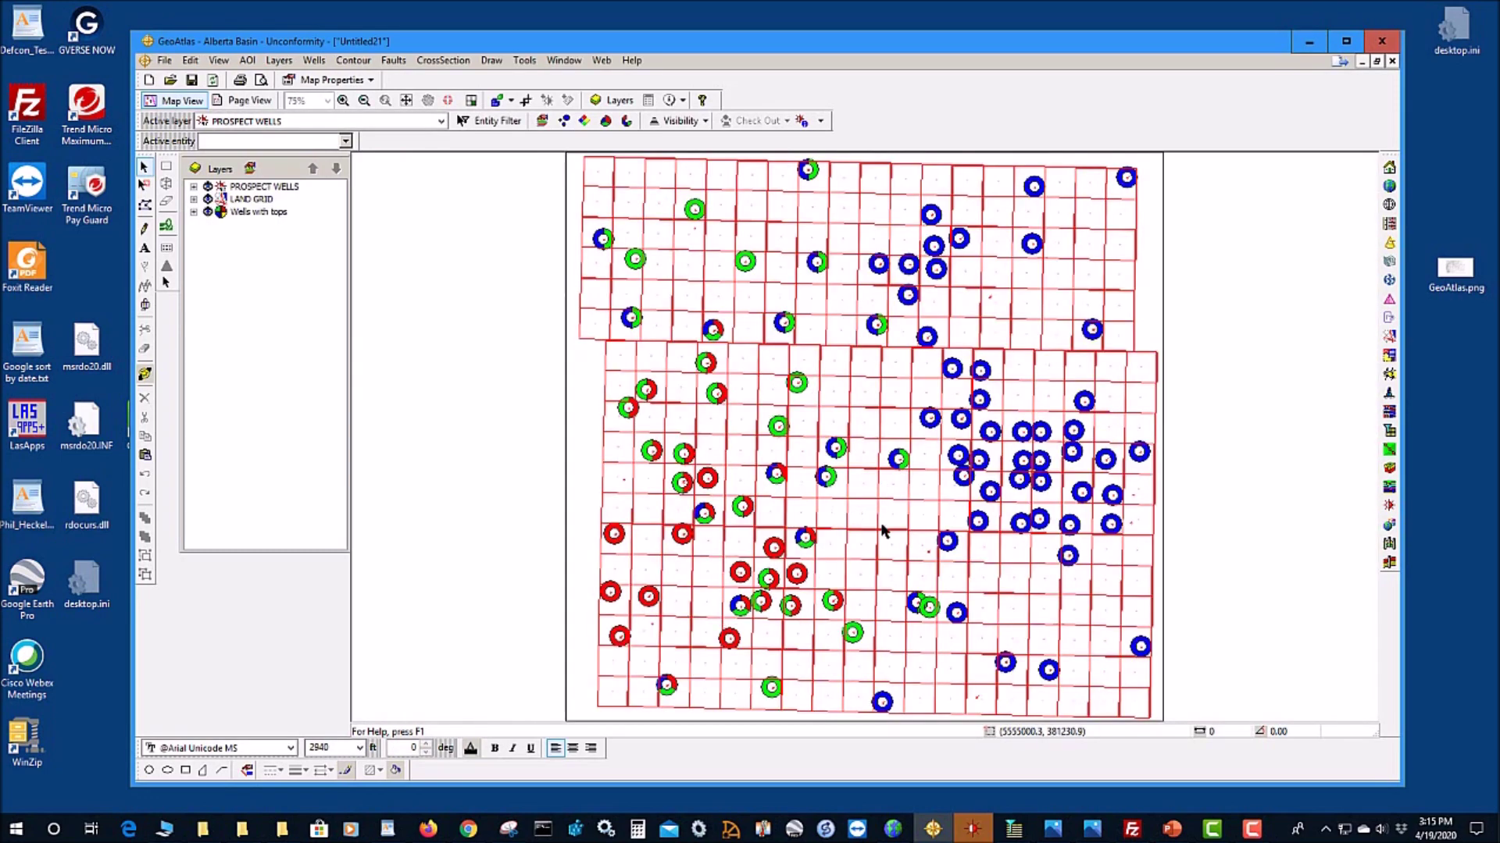
Step: Start virtual conditional pies for the prospect wells and add two more condition rows
right_click(839, 320)
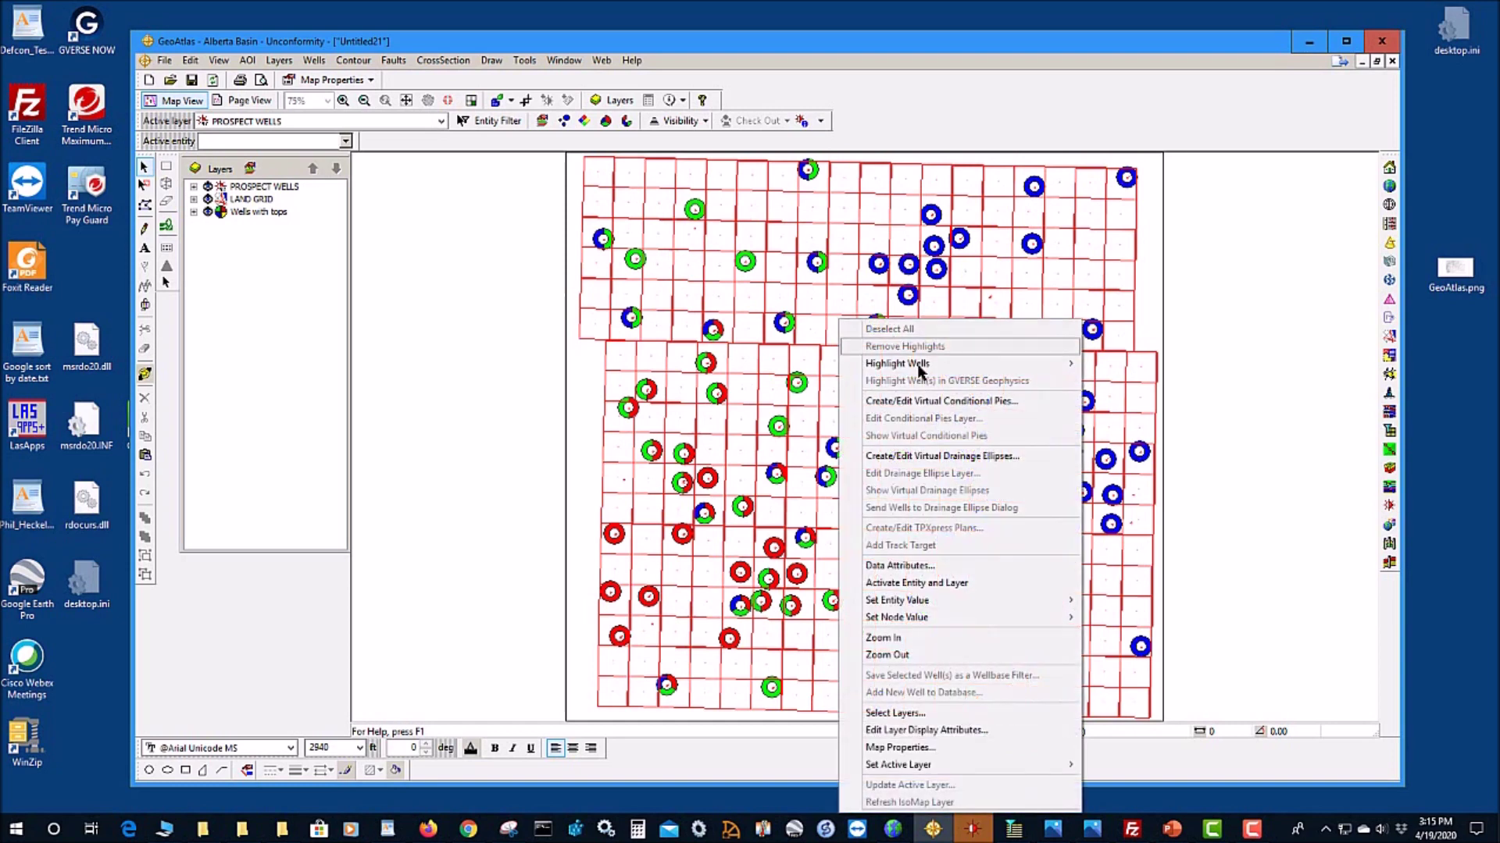
click(937, 401)
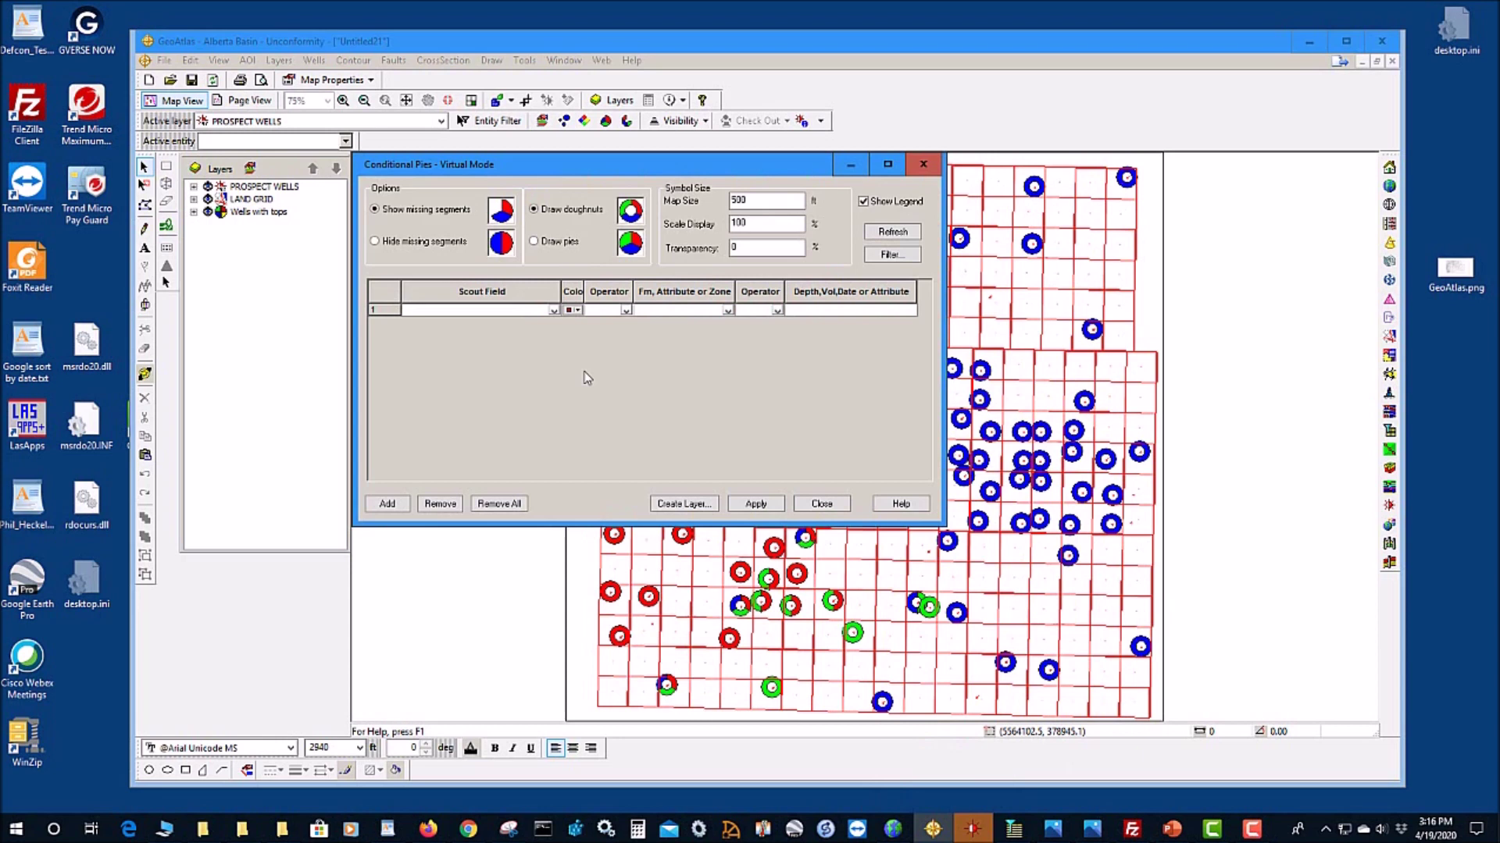
click(384, 504)
click(385, 504)
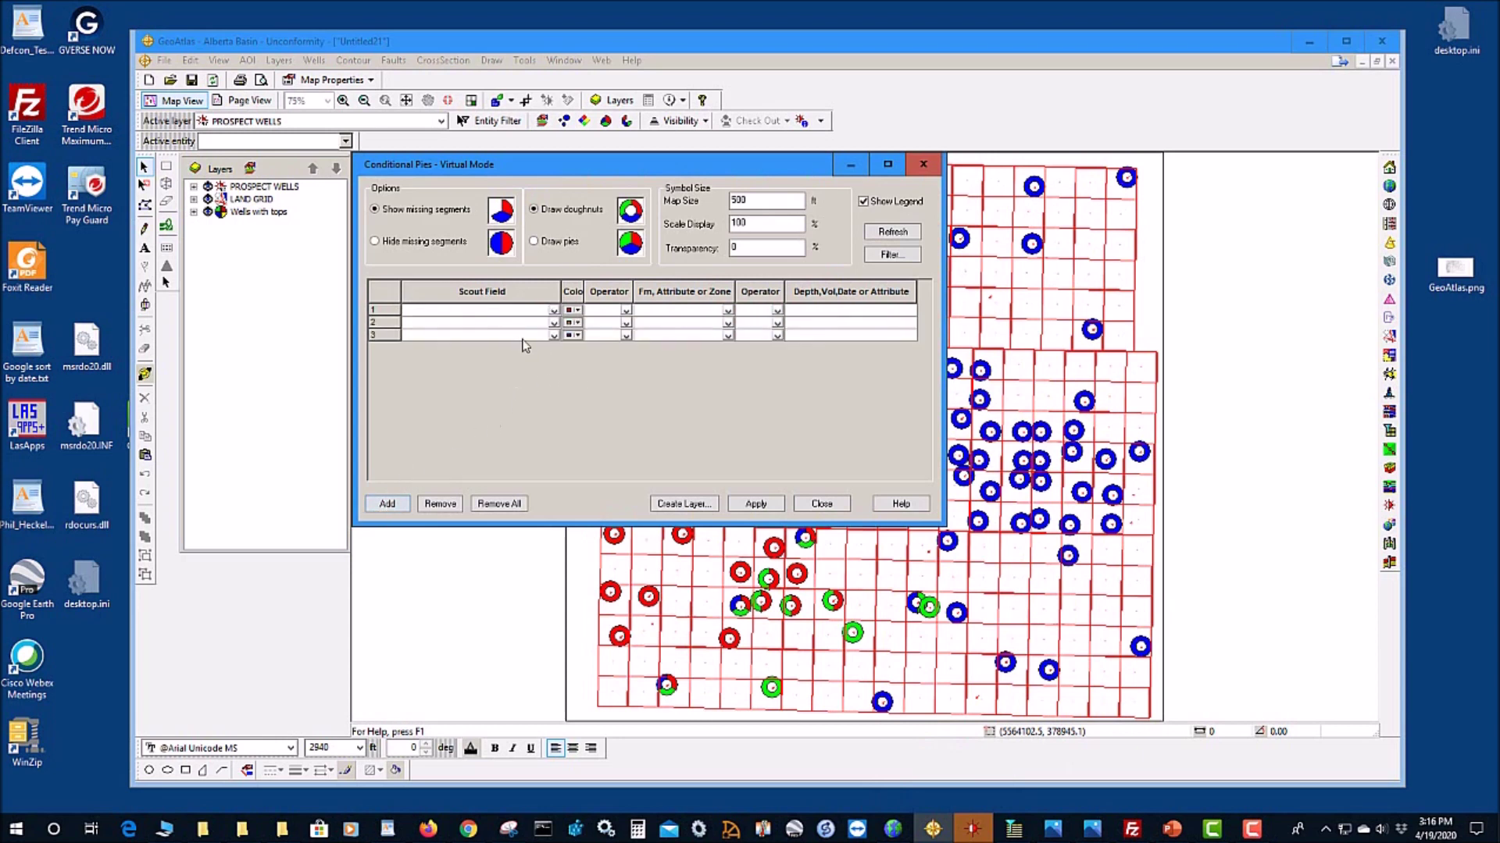
Step: Set the scout field of all three conditional pie rows to Wells with tops (d = TVDSS)
click(553, 311)
drag(553, 375, 558, 545)
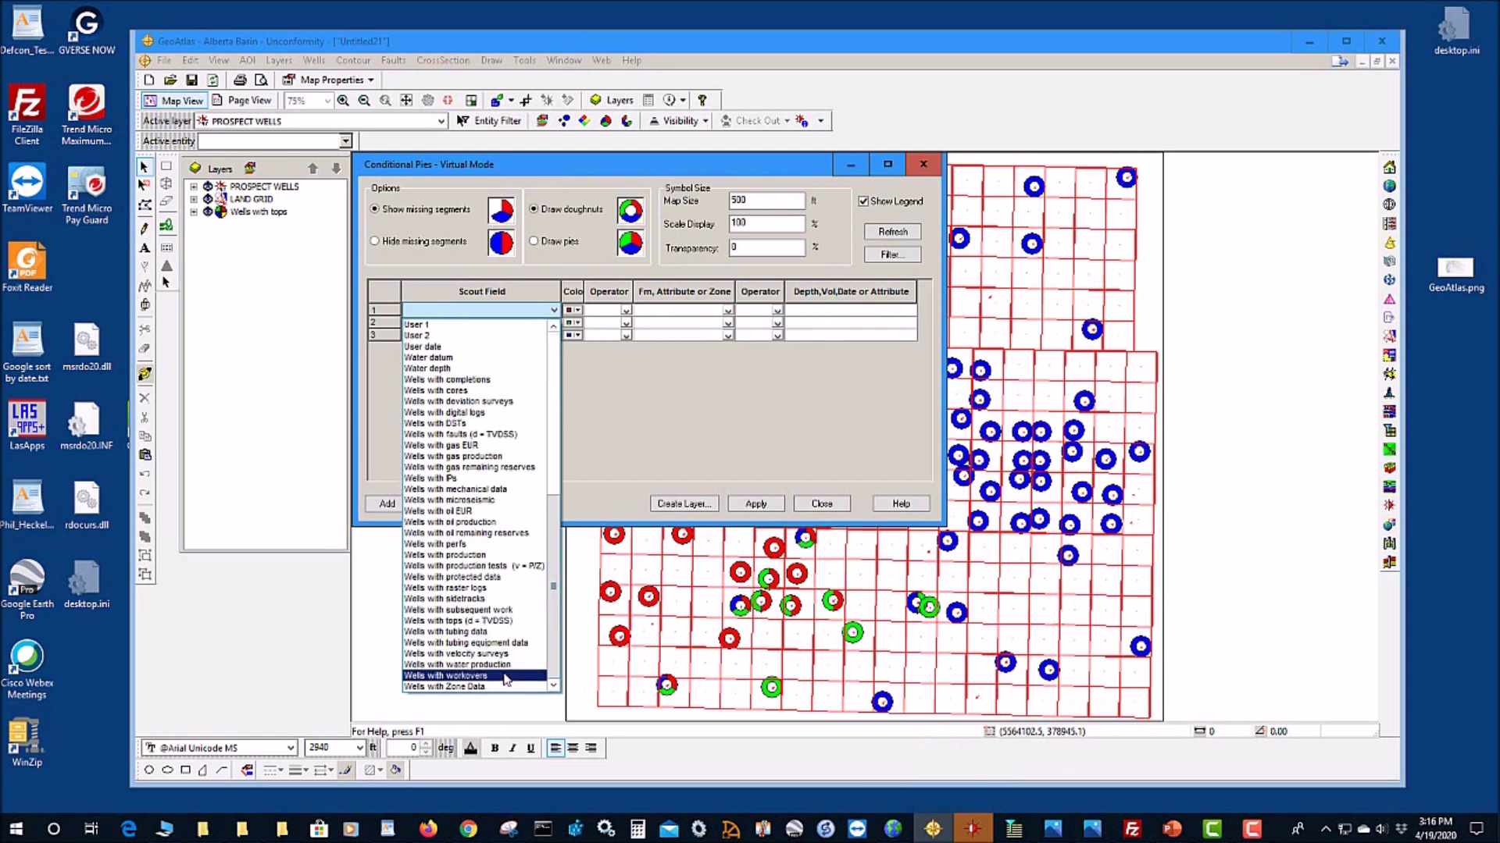
click(504, 621)
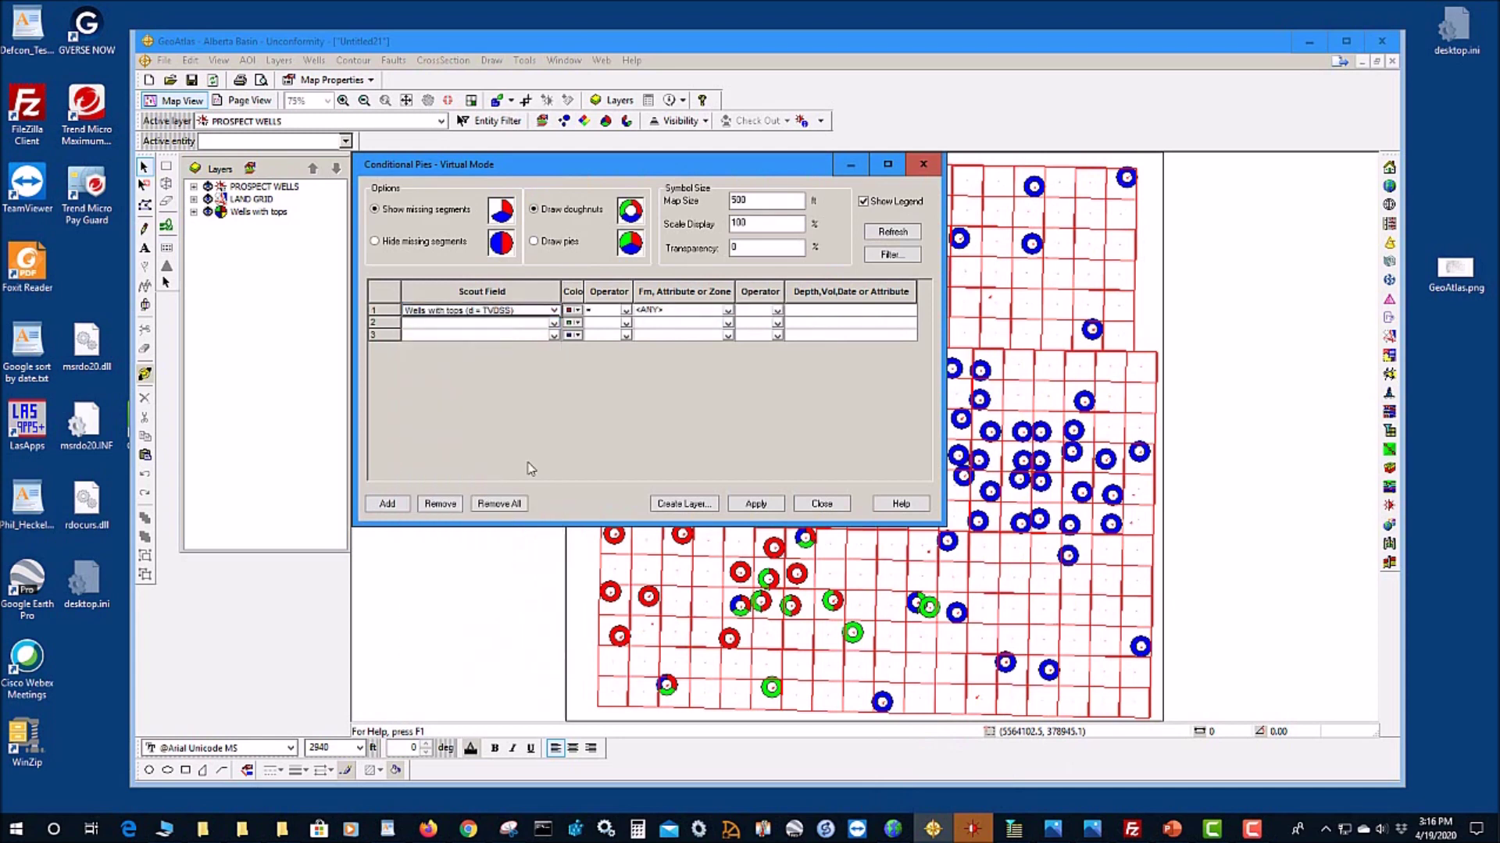
click(553, 322)
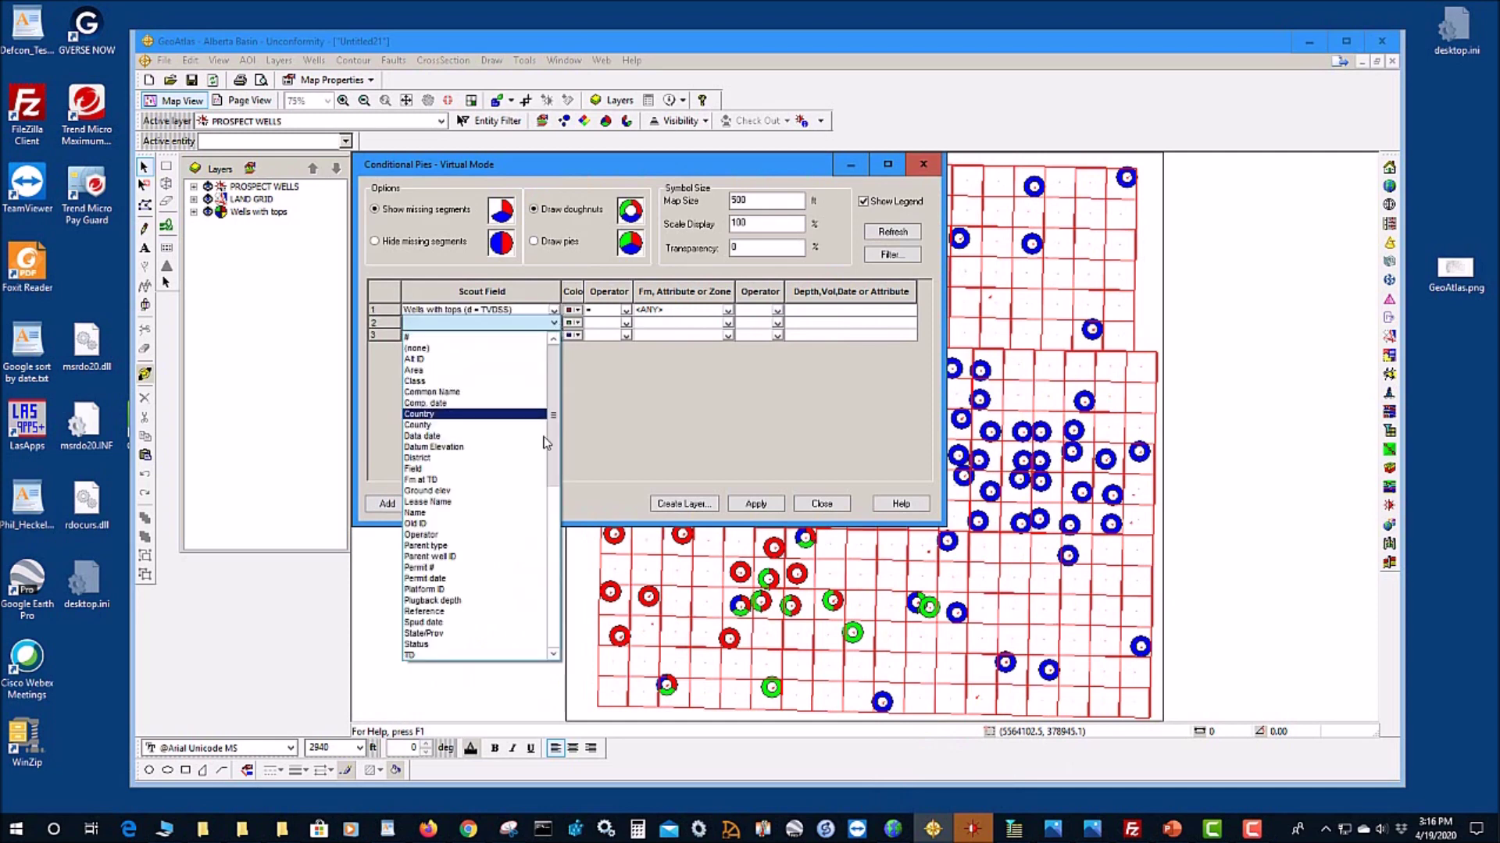
scroll(545, 443, down, 10)
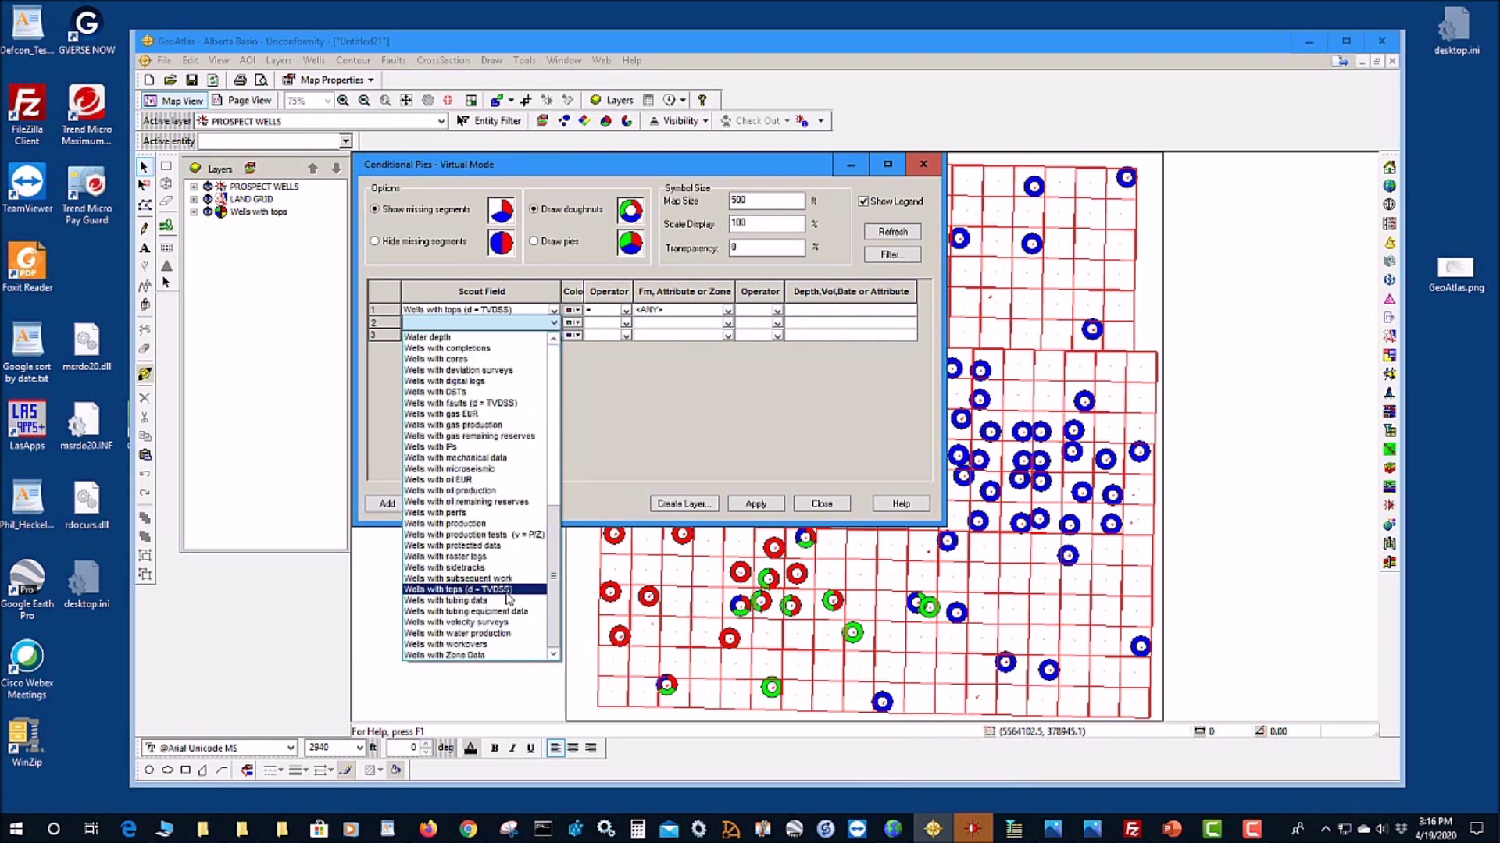
click(509, 590)
click(555, 336)
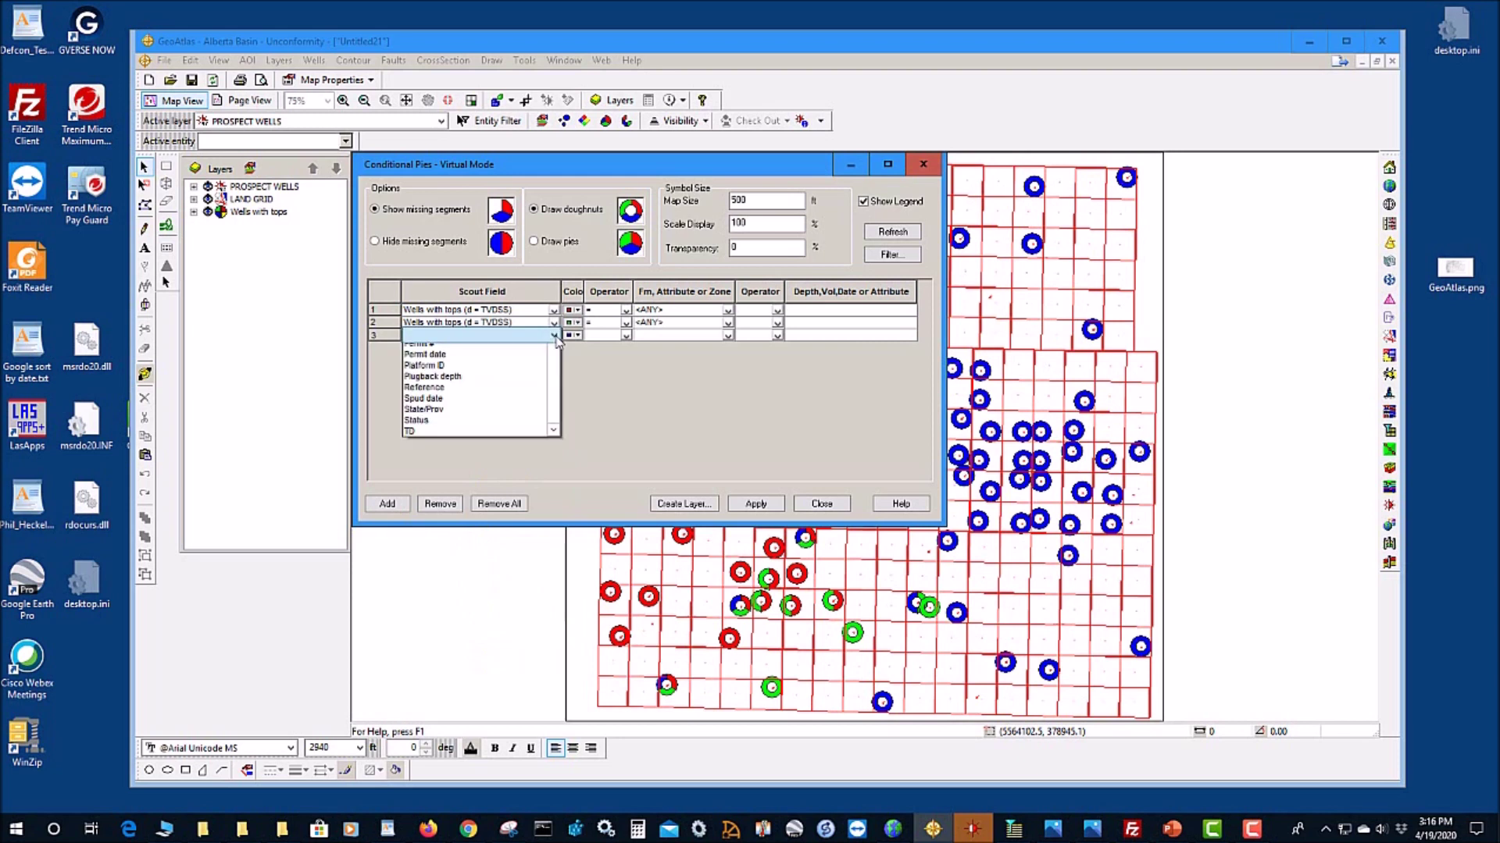
scroll(524, 617, down, 10)
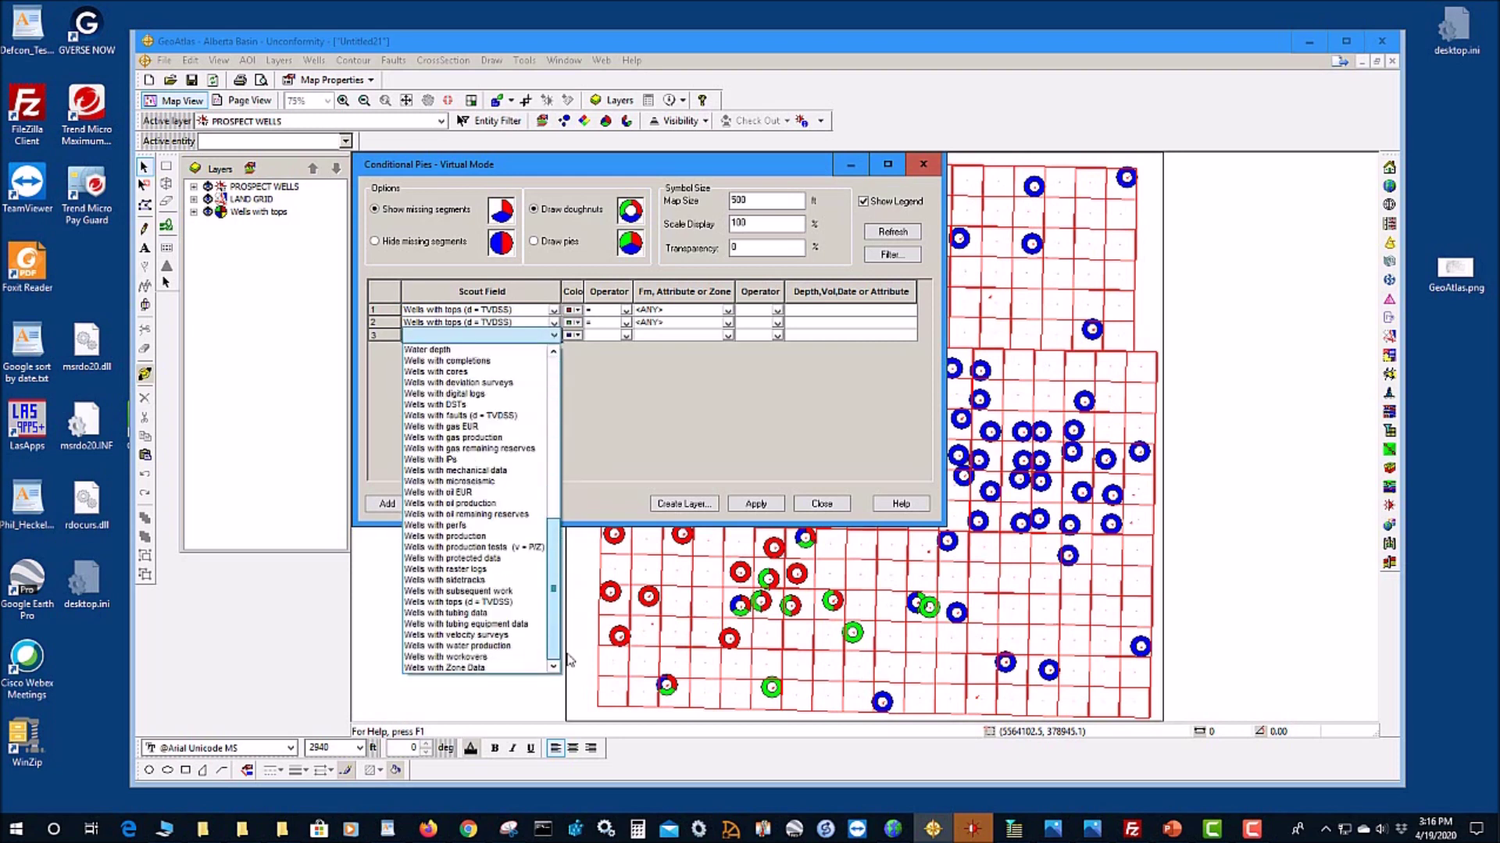
click(520, 603)
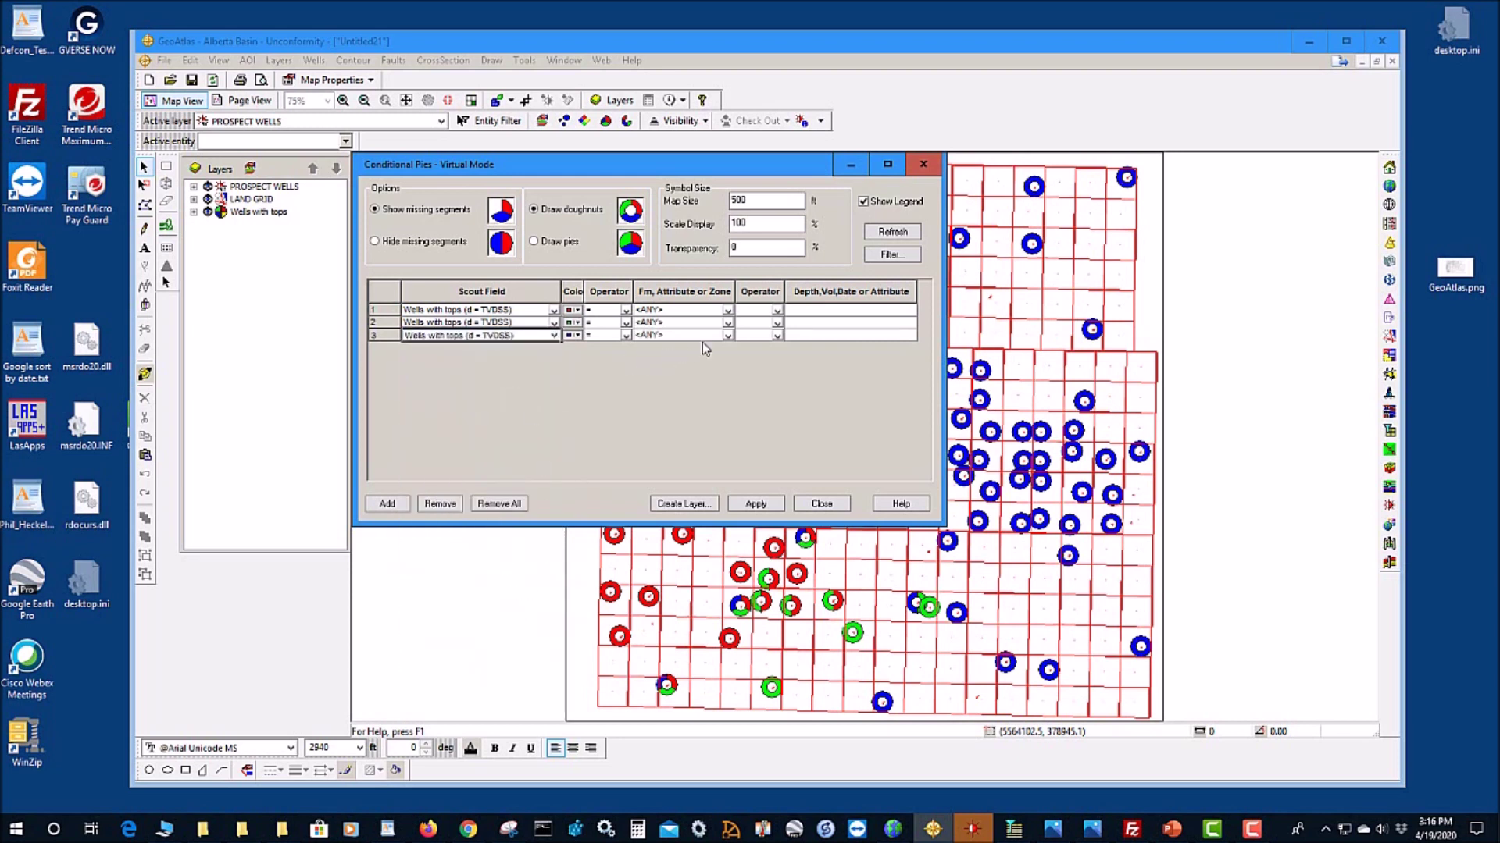
Step: Set the formations of the three conditional pie rows to NISKU, UPIRETON and GROSMONT, and close the dialog without applying
click(728, 311)
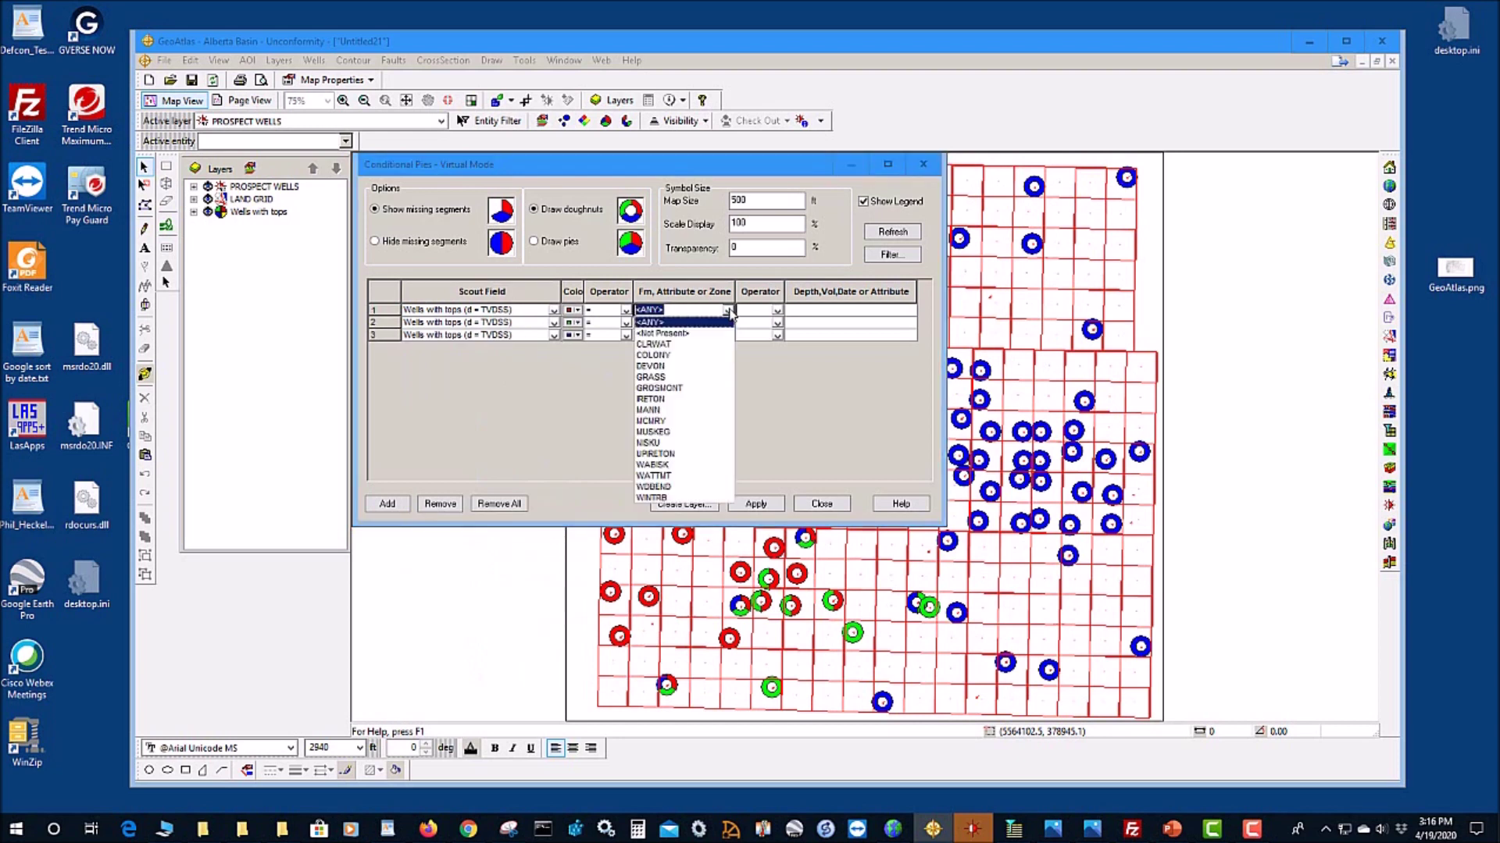
click(648, 443)
click(726, 323)
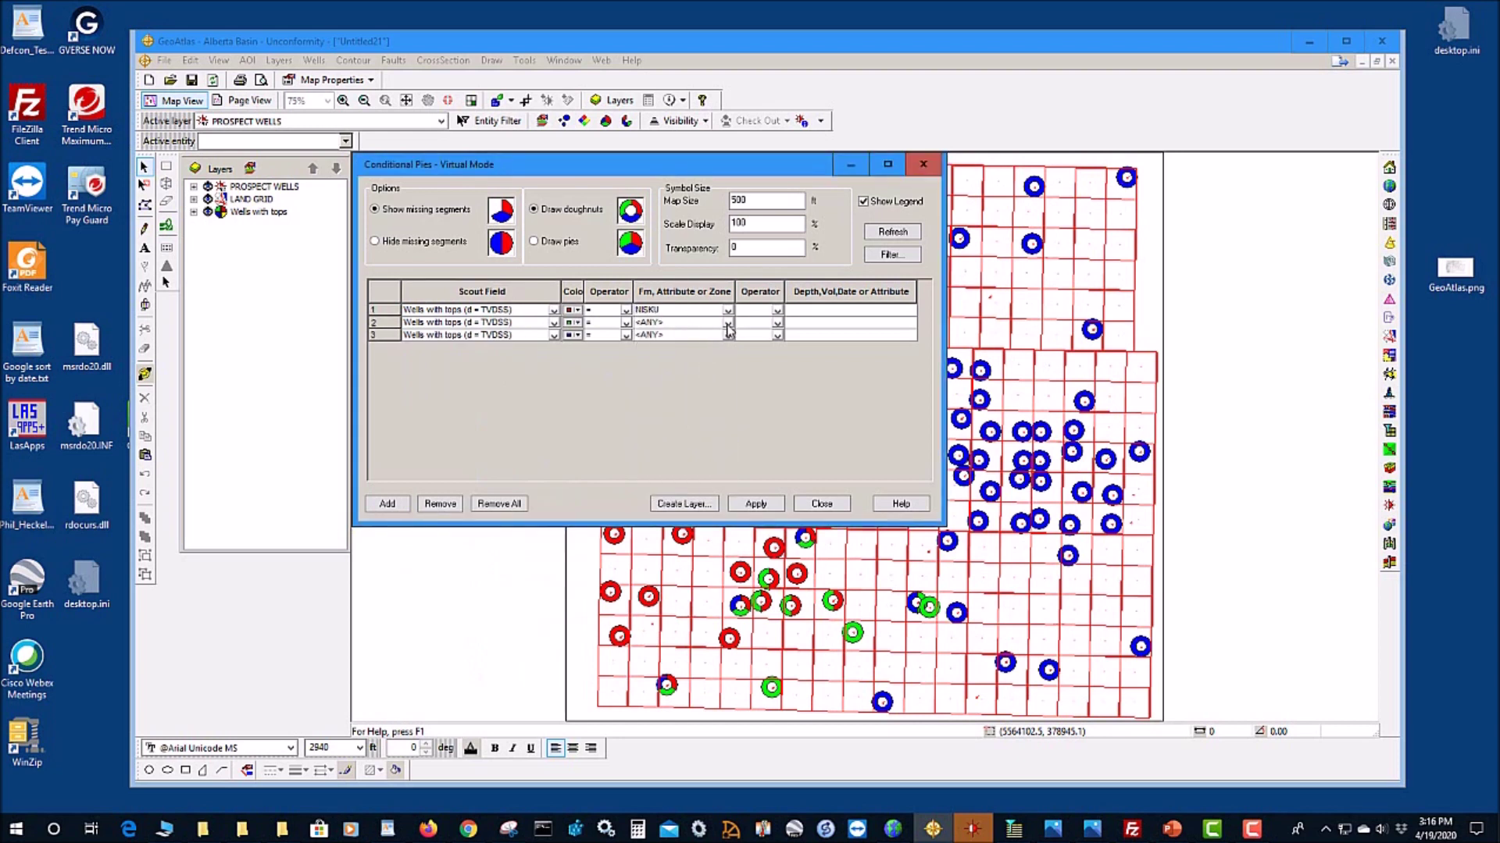
click(729, 324)
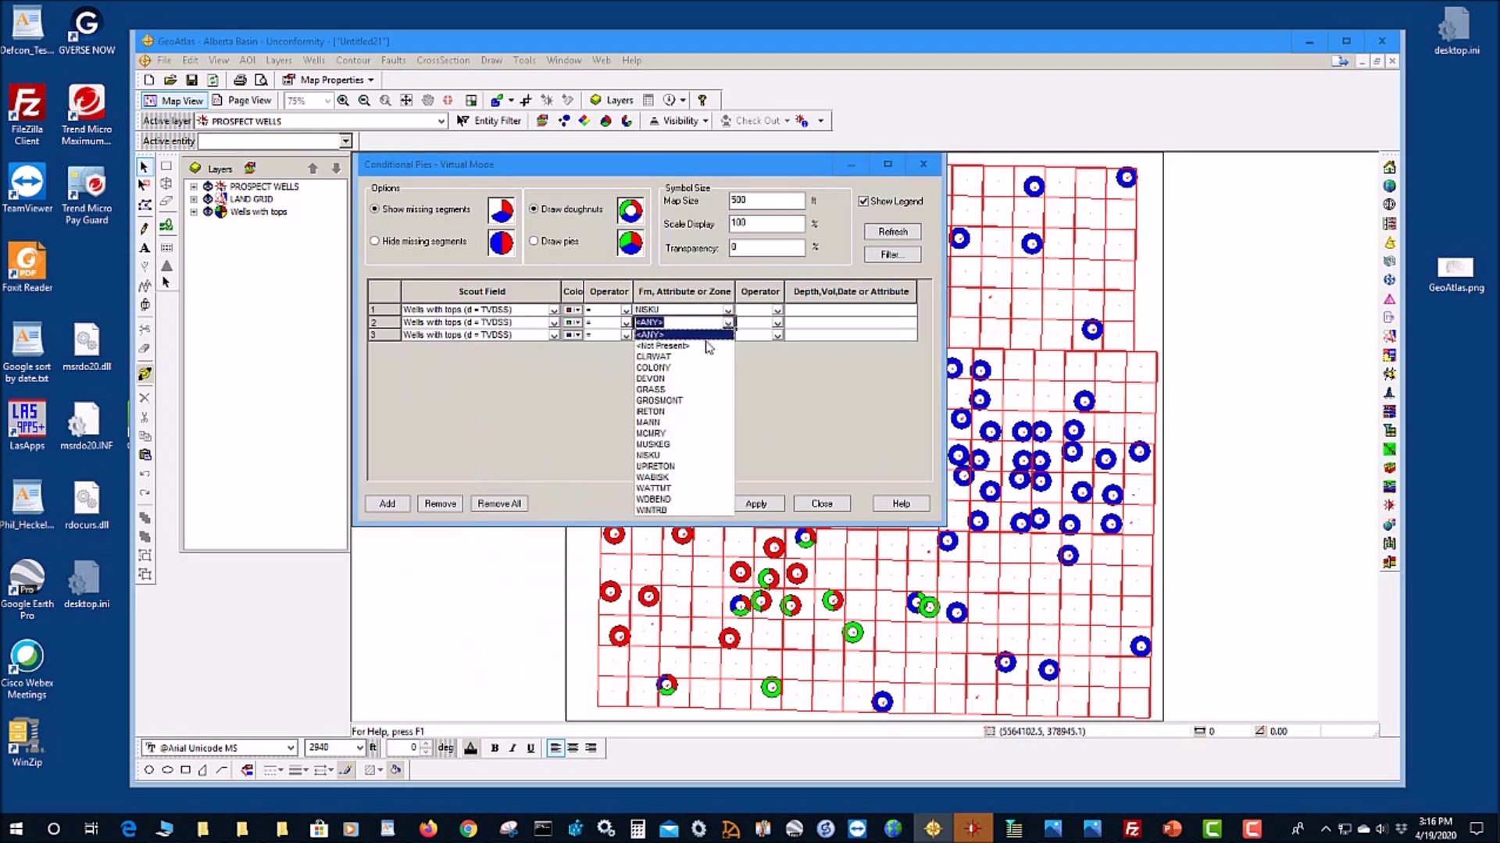
click(664, 467)
click(728, 336)
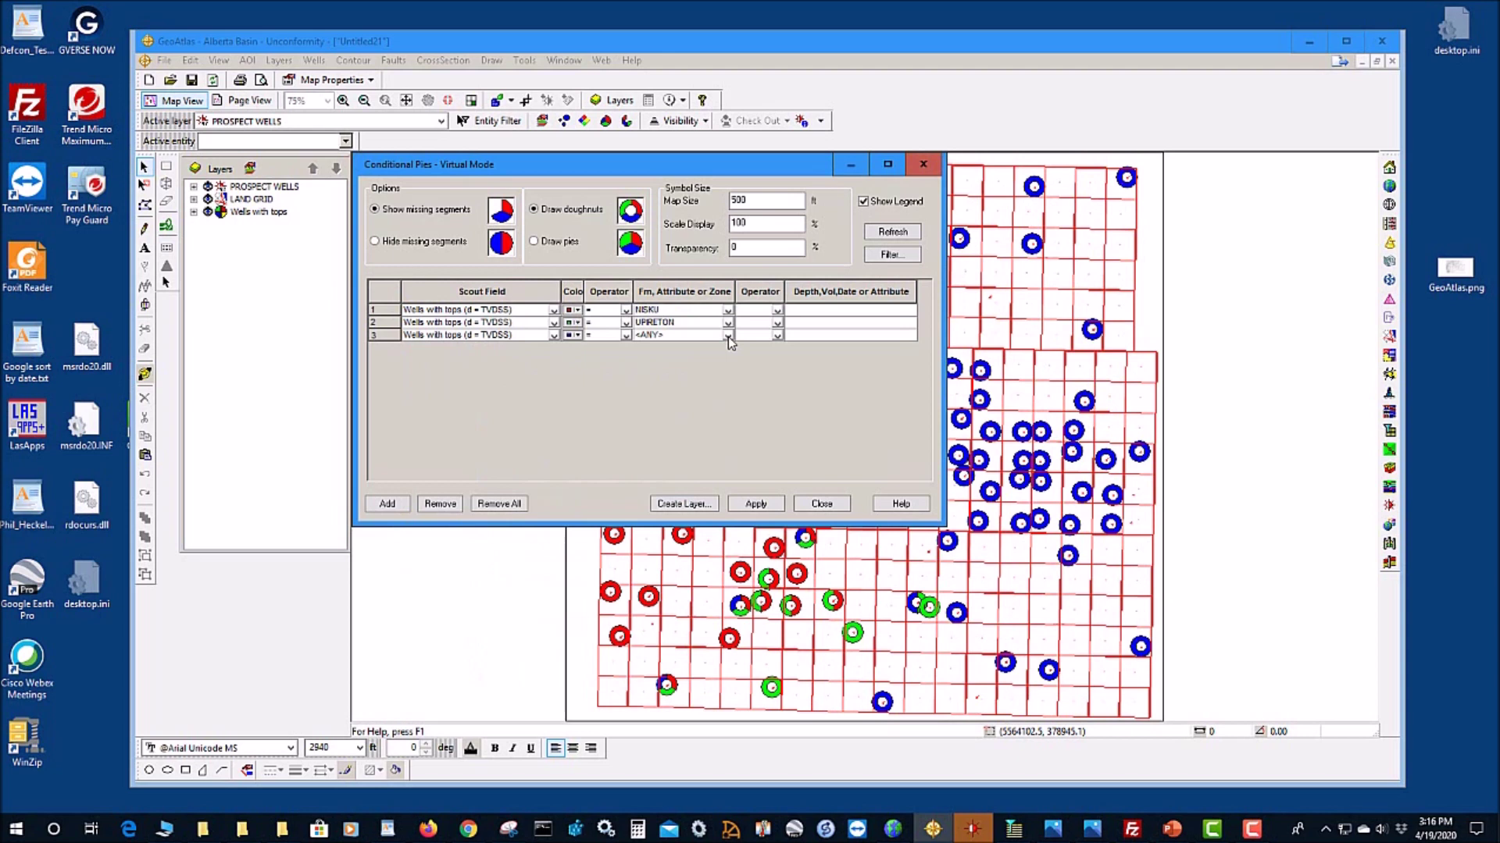
click(728, 336)
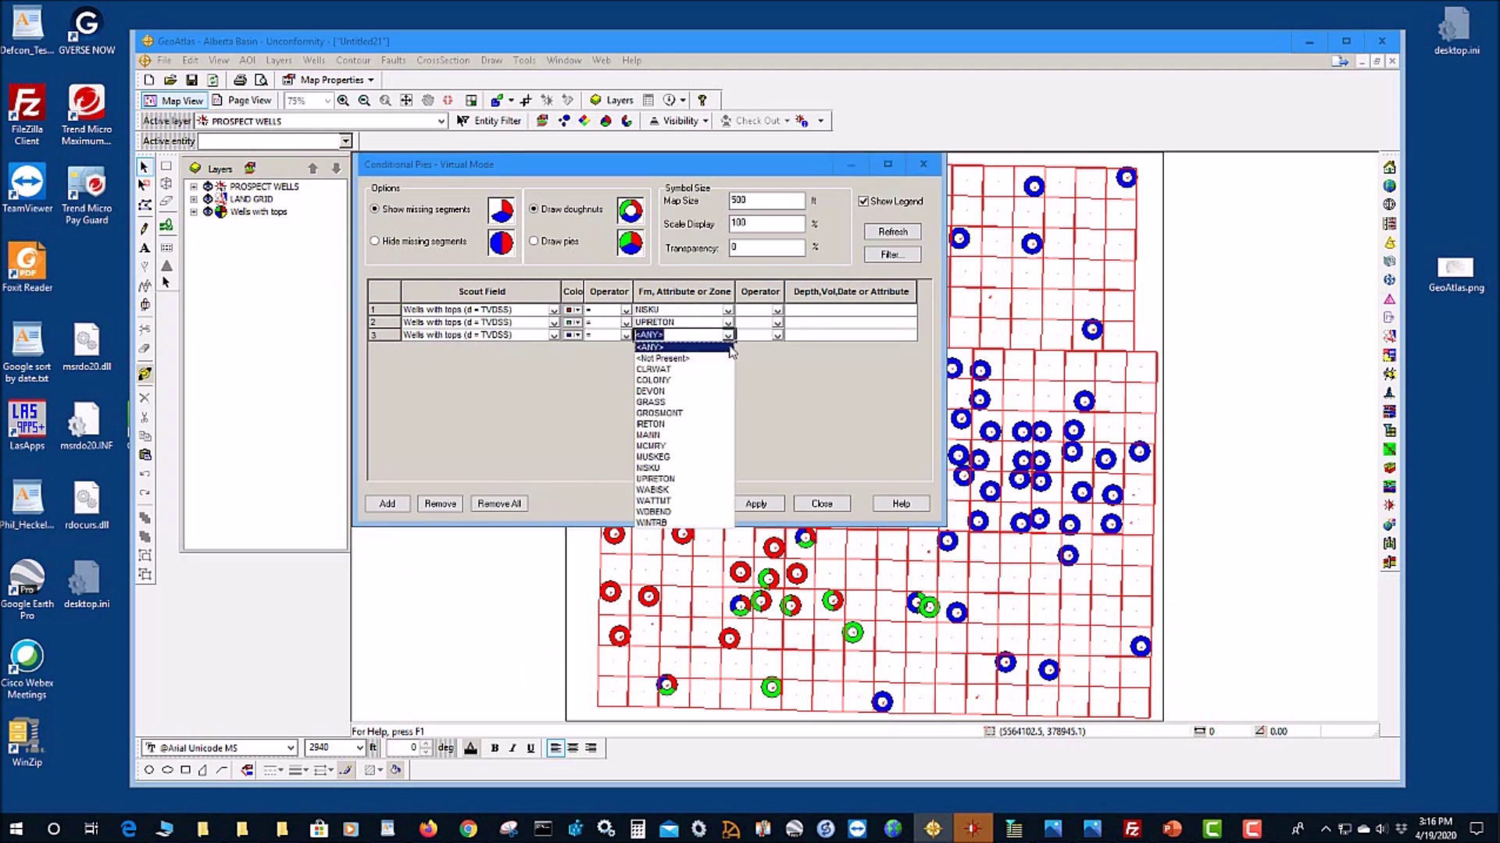
click(664, 413)
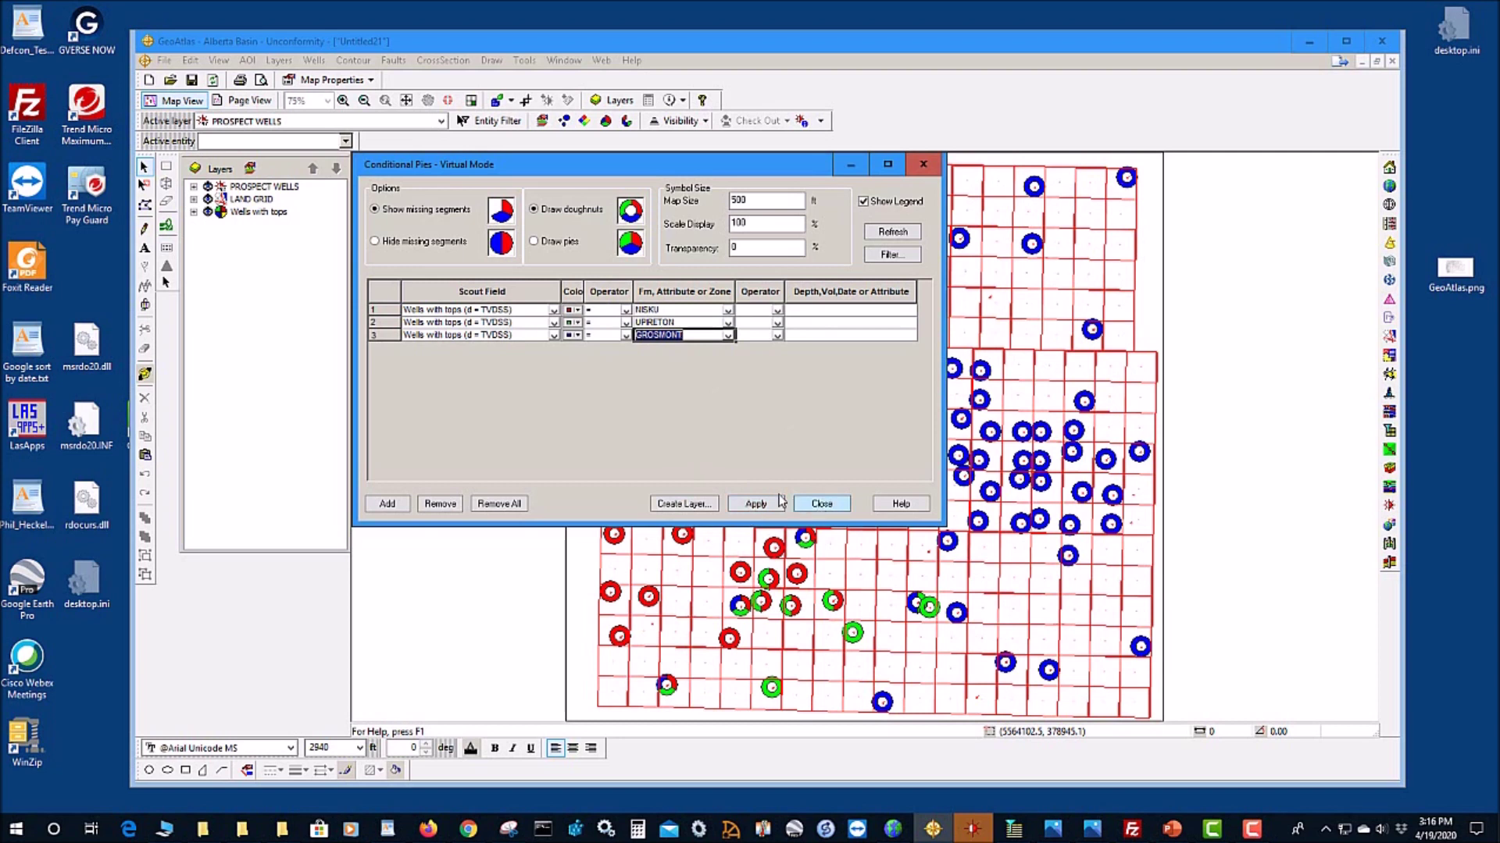
click(821, 504)
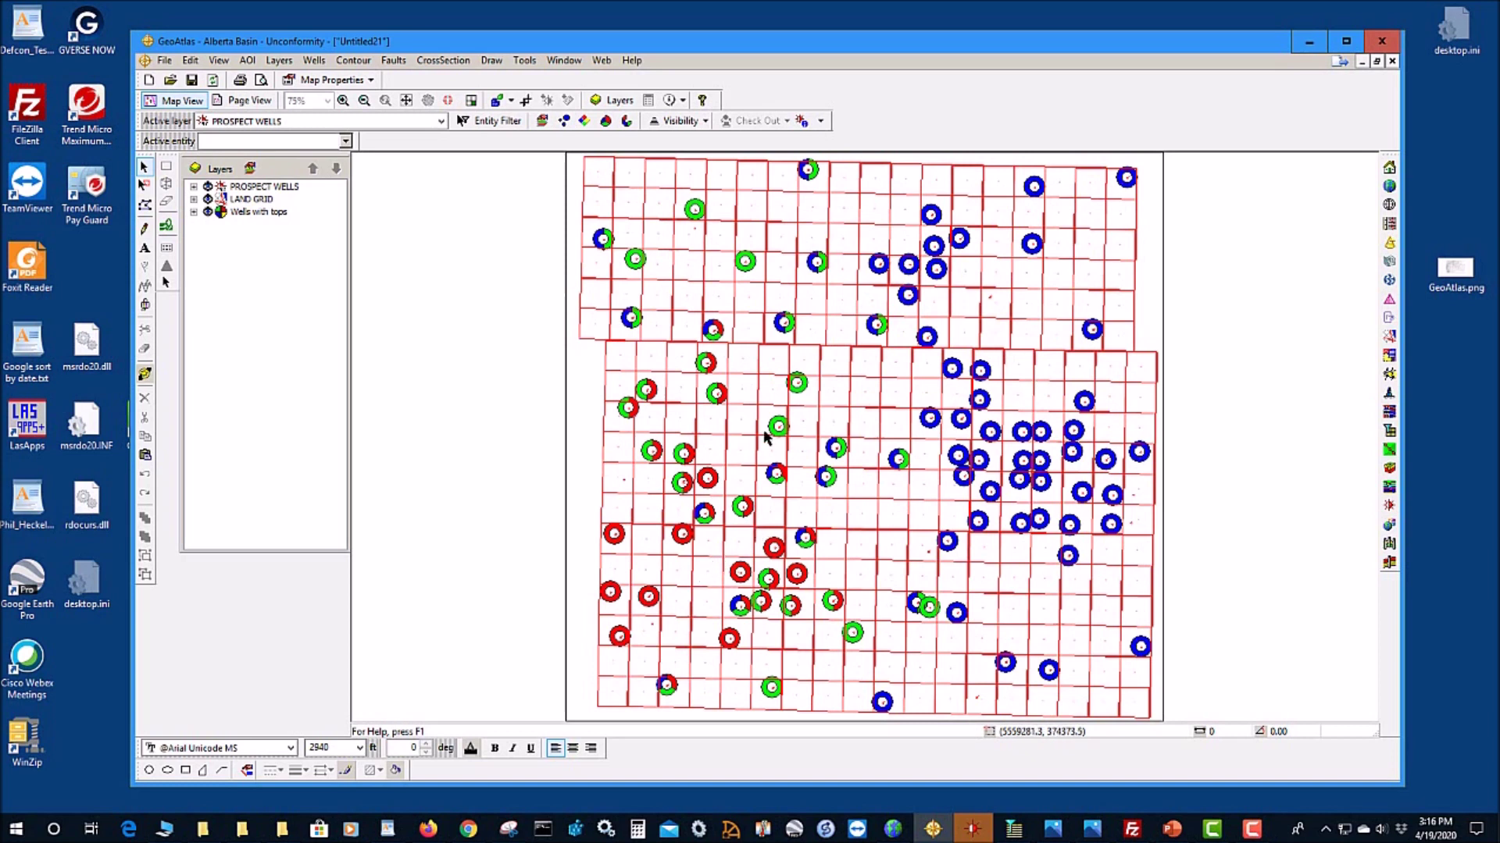
Step: Switch to GVERSE Geomodeling, open the Regional Unconformity interpretation, and open the SW-NE1 cross section
click(1393, 281)
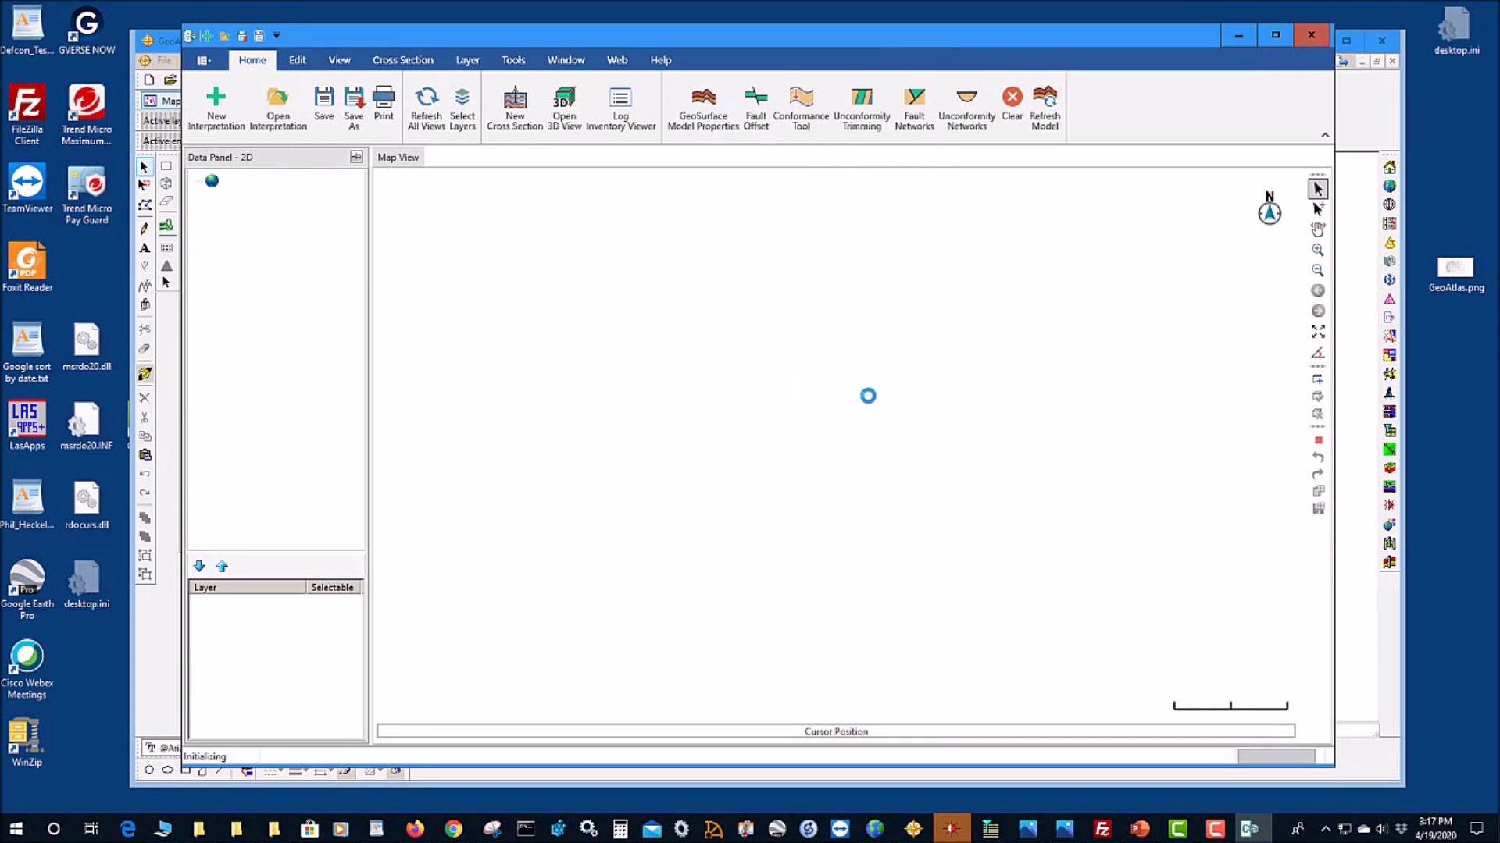
double_click(213, 200)
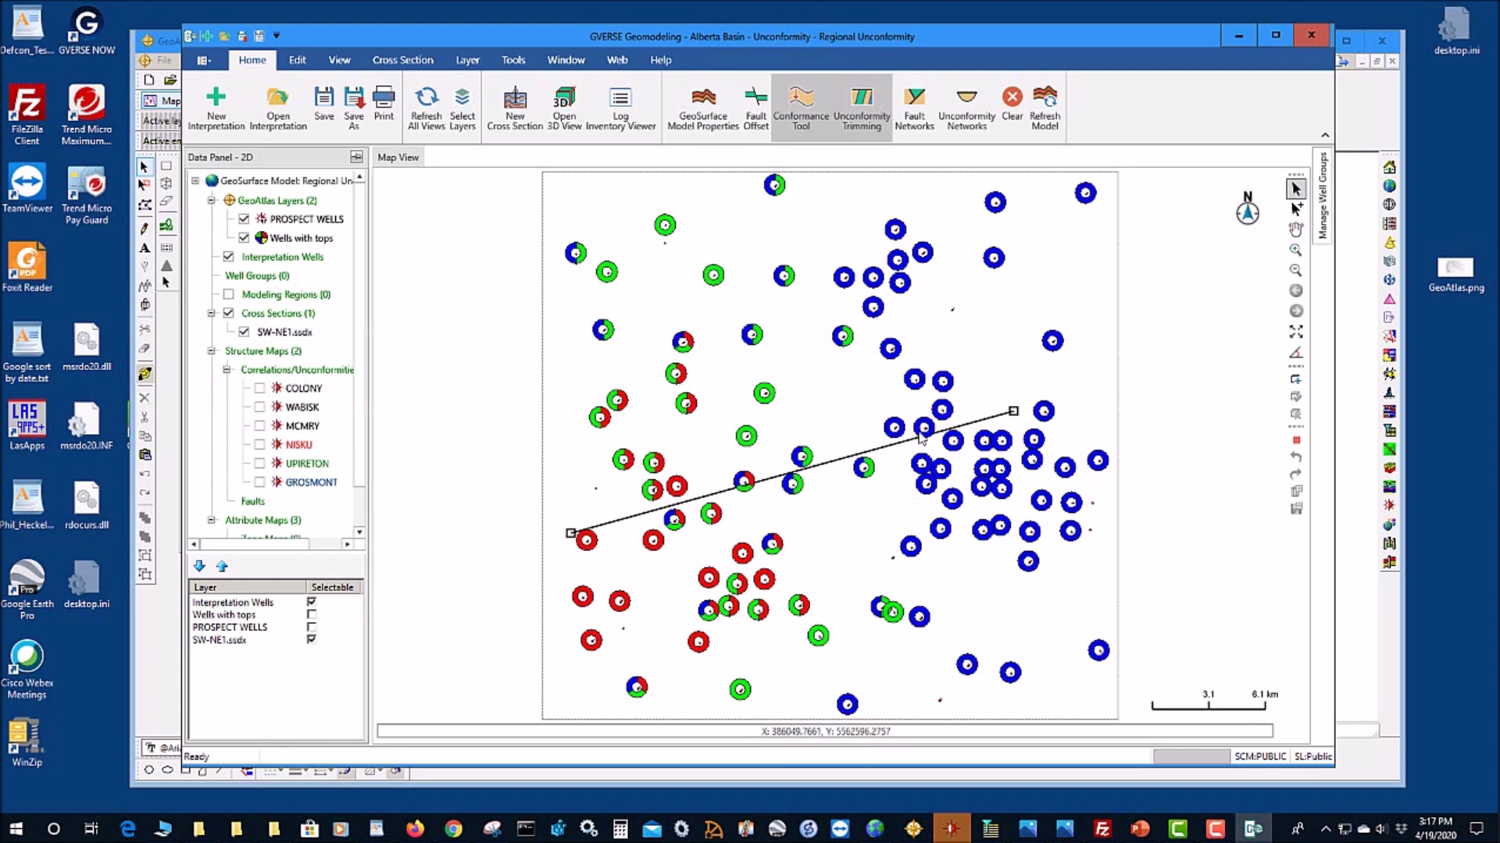
click(835, 466)
right_click(834, 463)
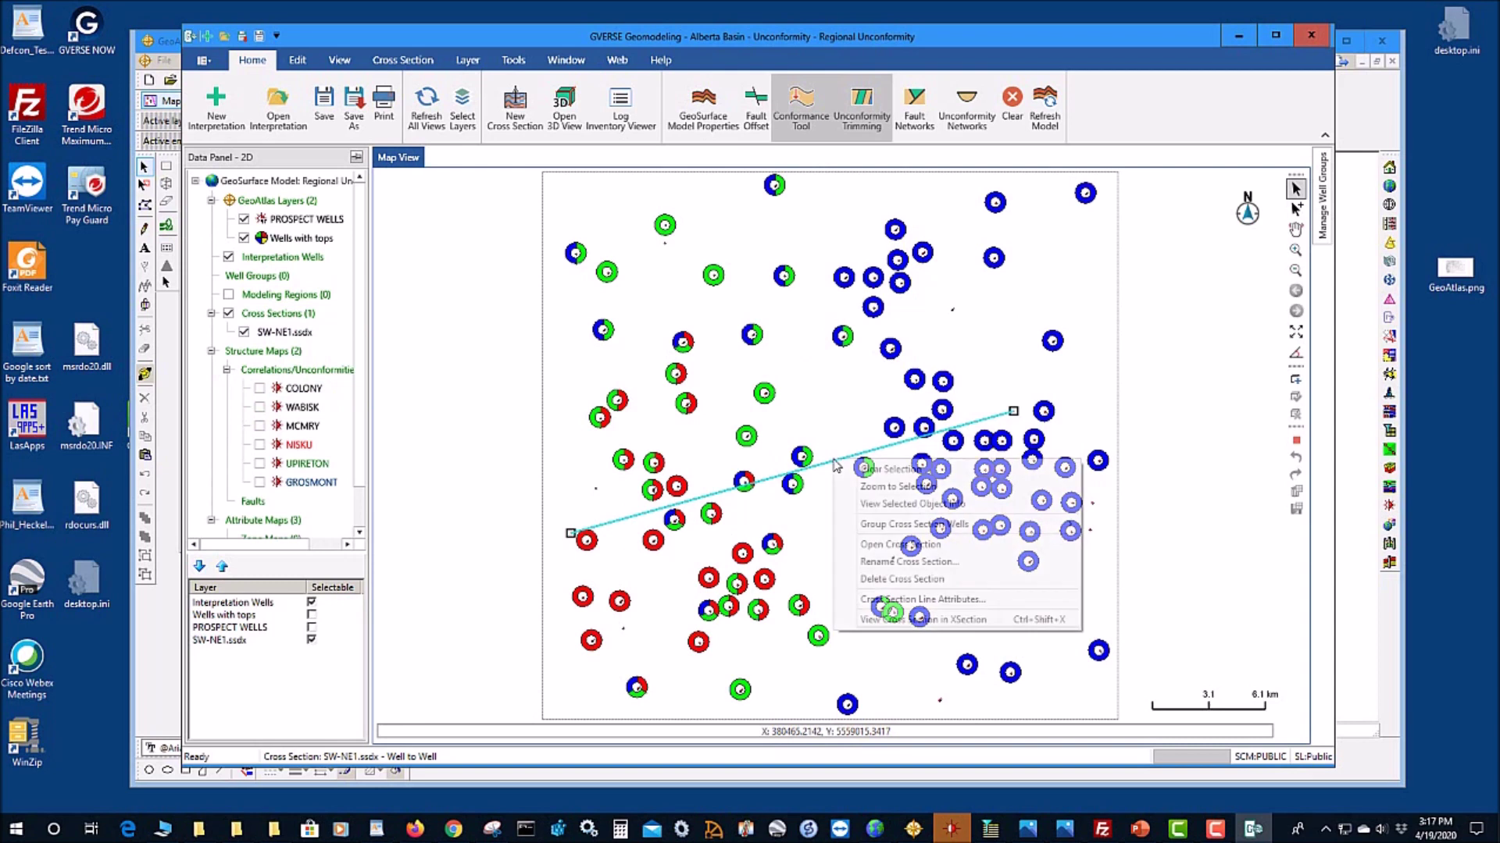
click(900, 544)
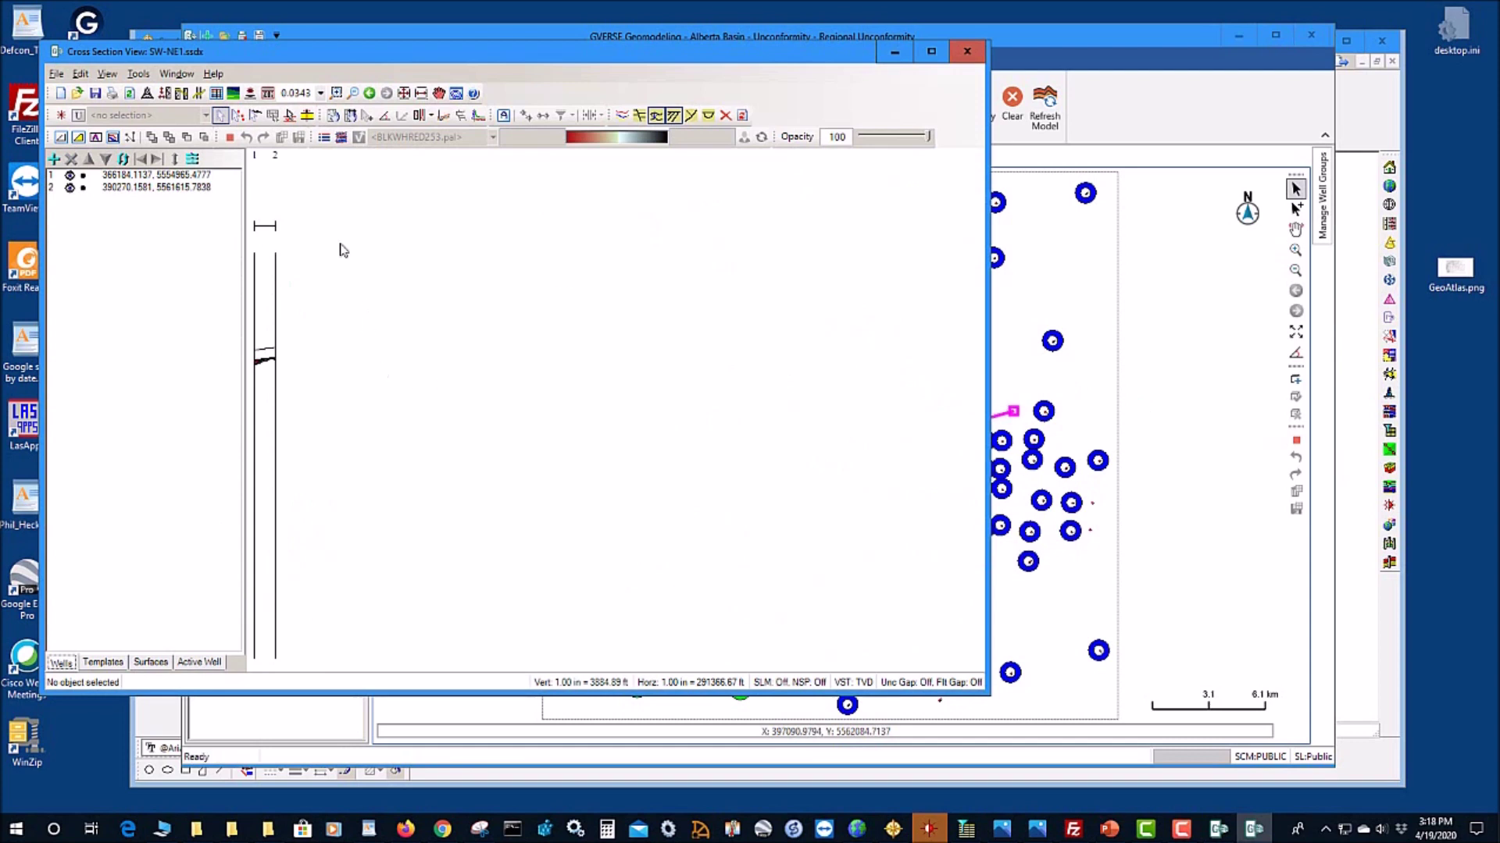
Step: Hide the COLONY and WABISK surfaces in the cross section and highlight the MCMRY surface, leaving the section window minimized
click(336, 93)
drag(262, 361, 275, 370)
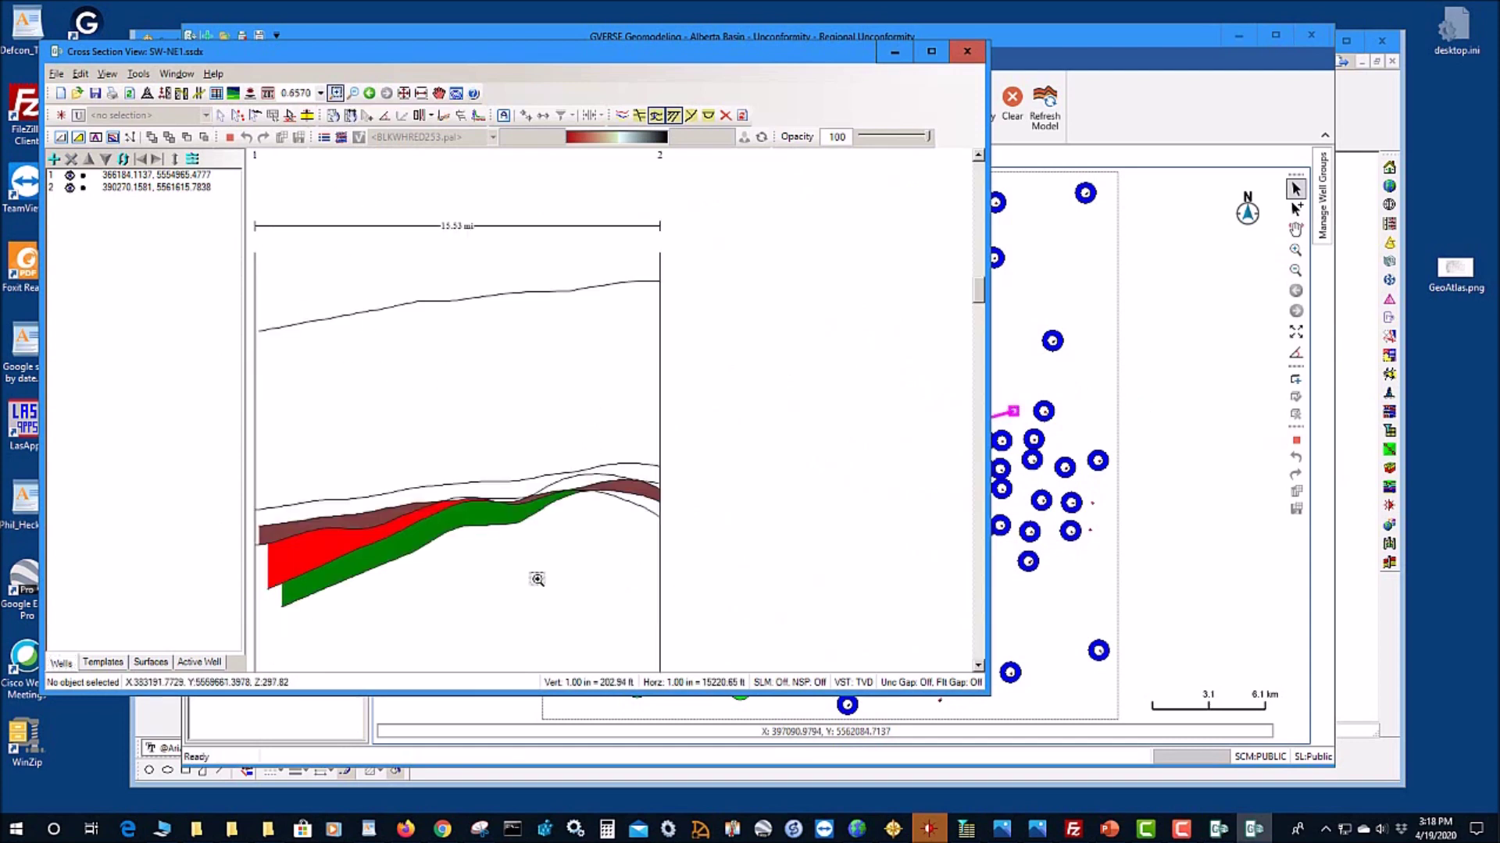
click(152, 662)
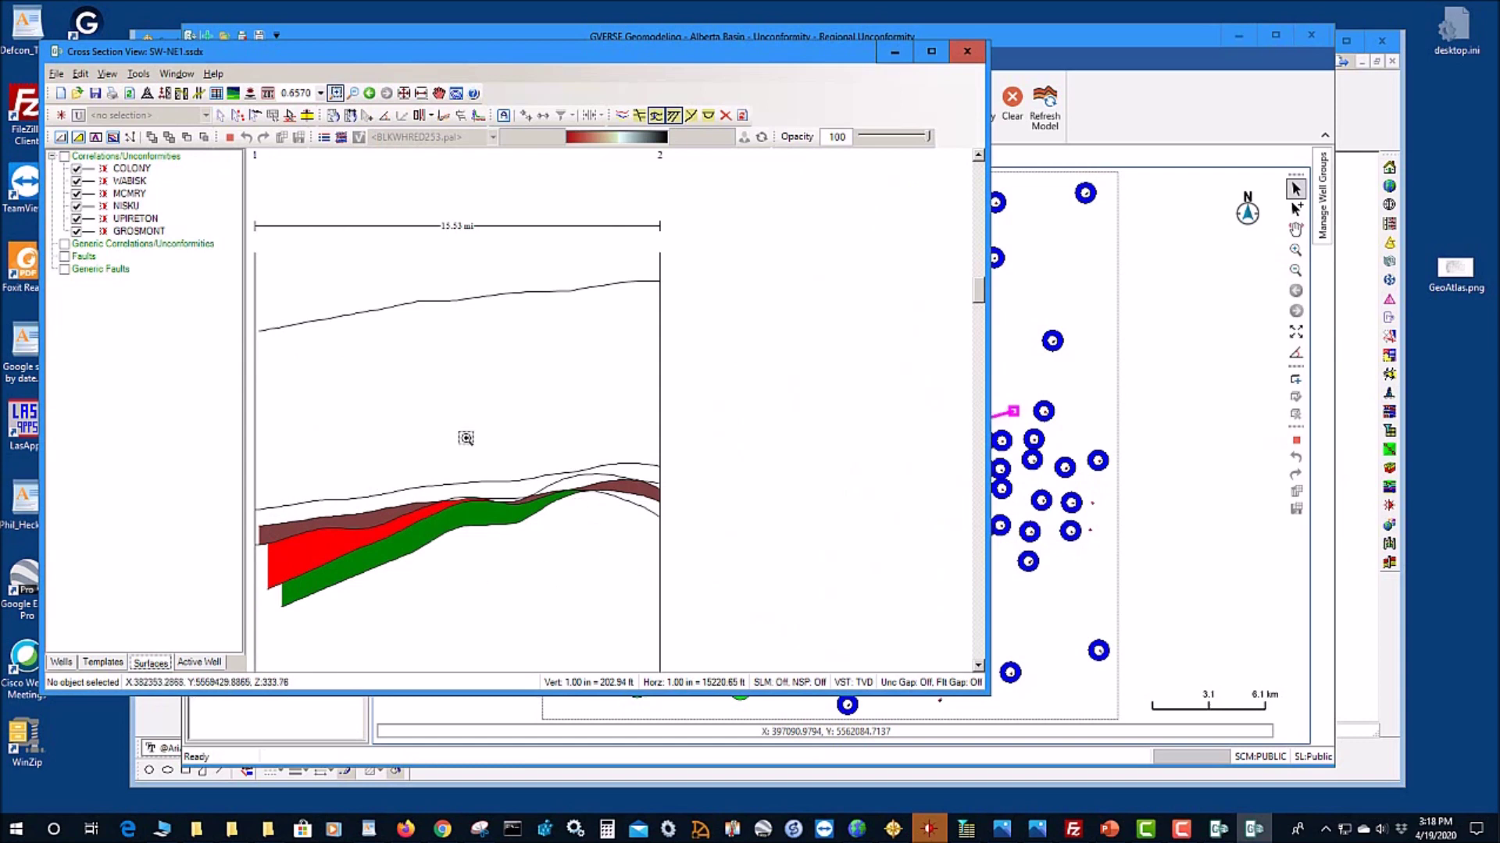
click(77, 169)
click(77, 181)
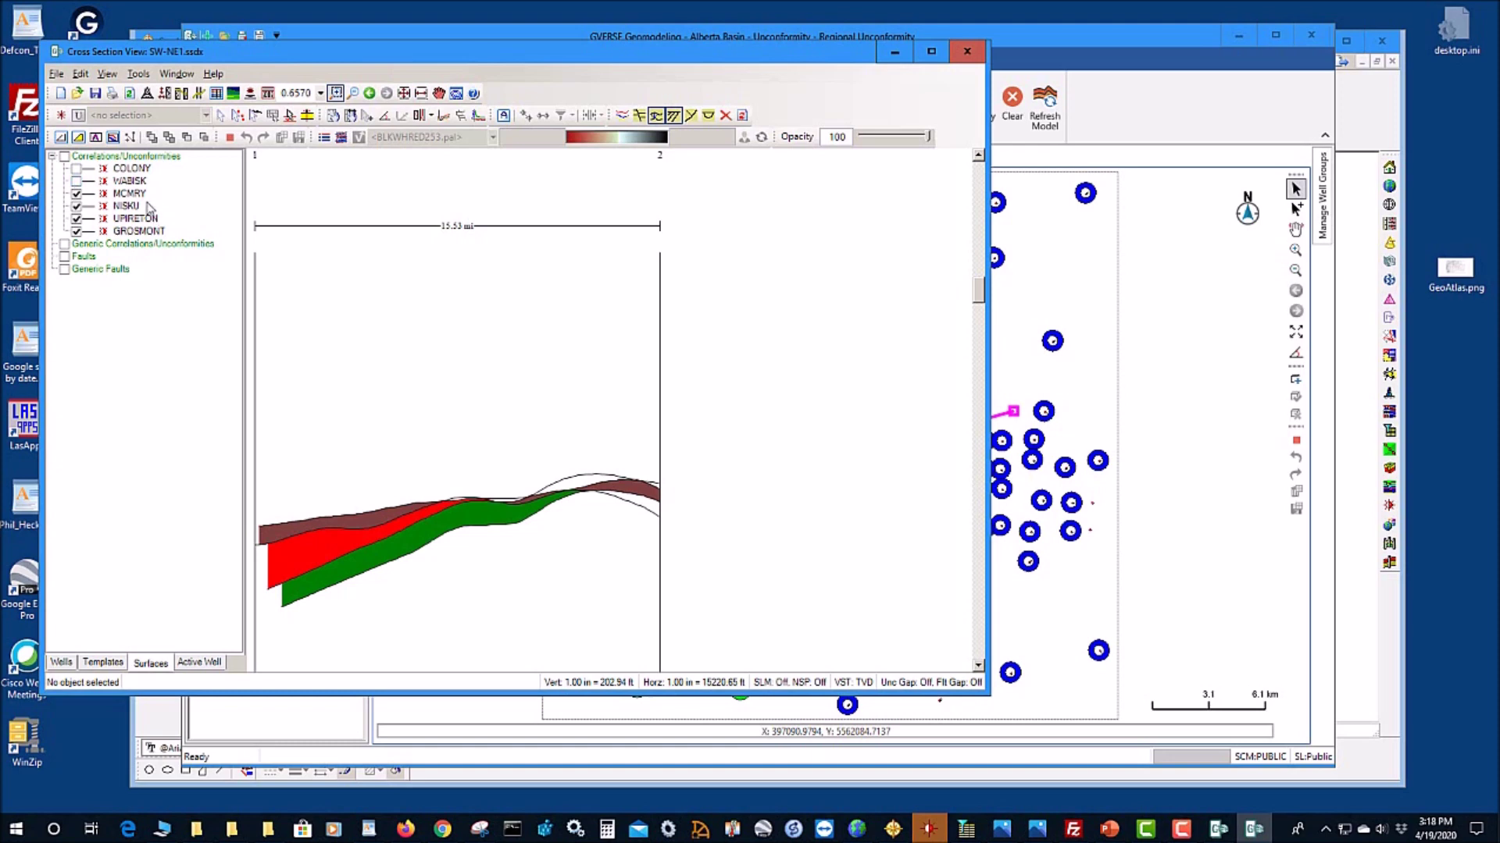
click(126, 194)
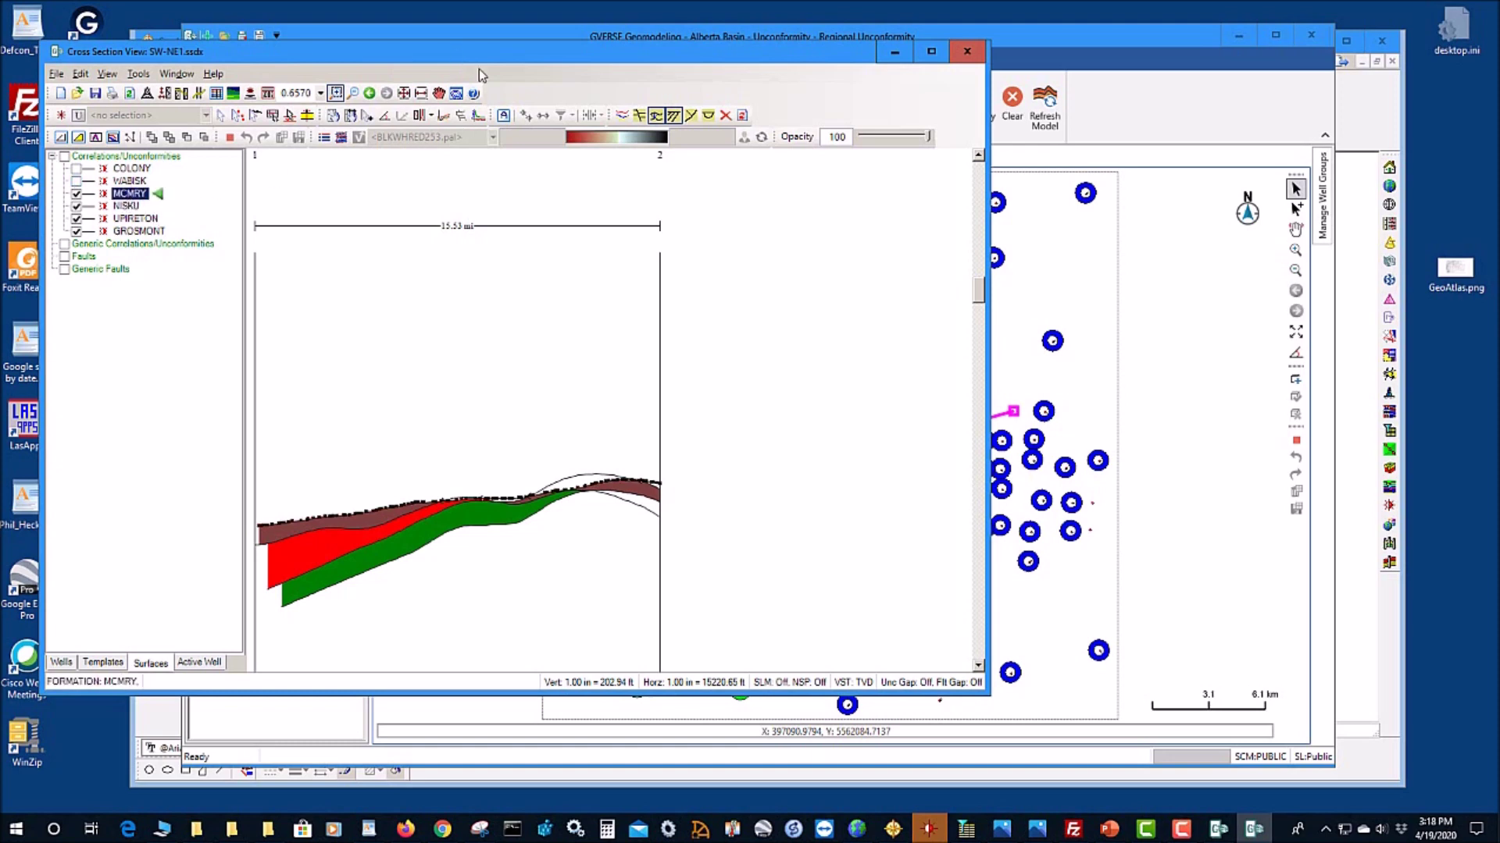
drag(457, 57, 616, 121)
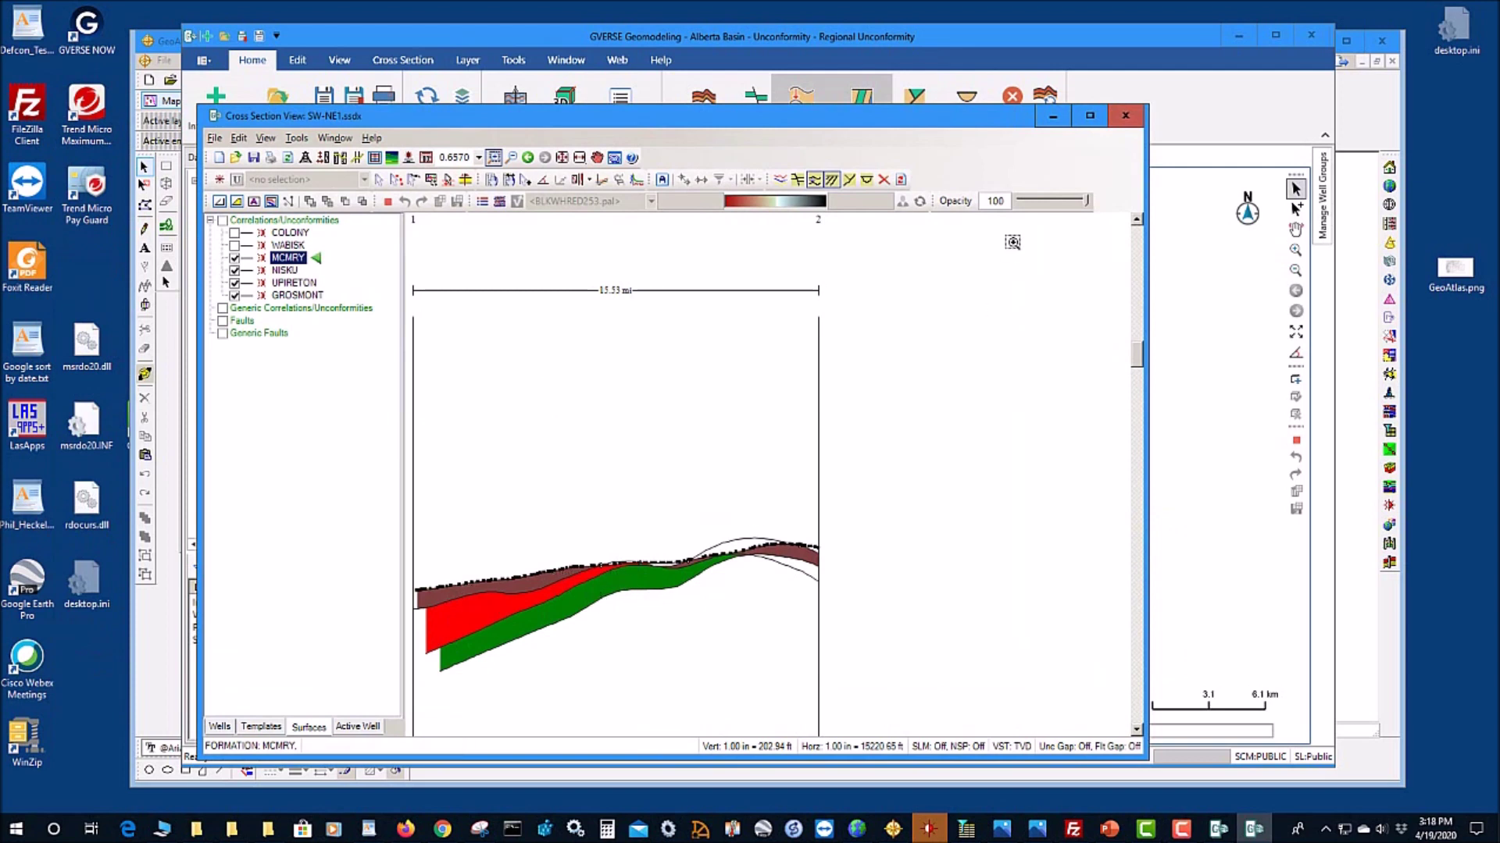
click(1052, 123)
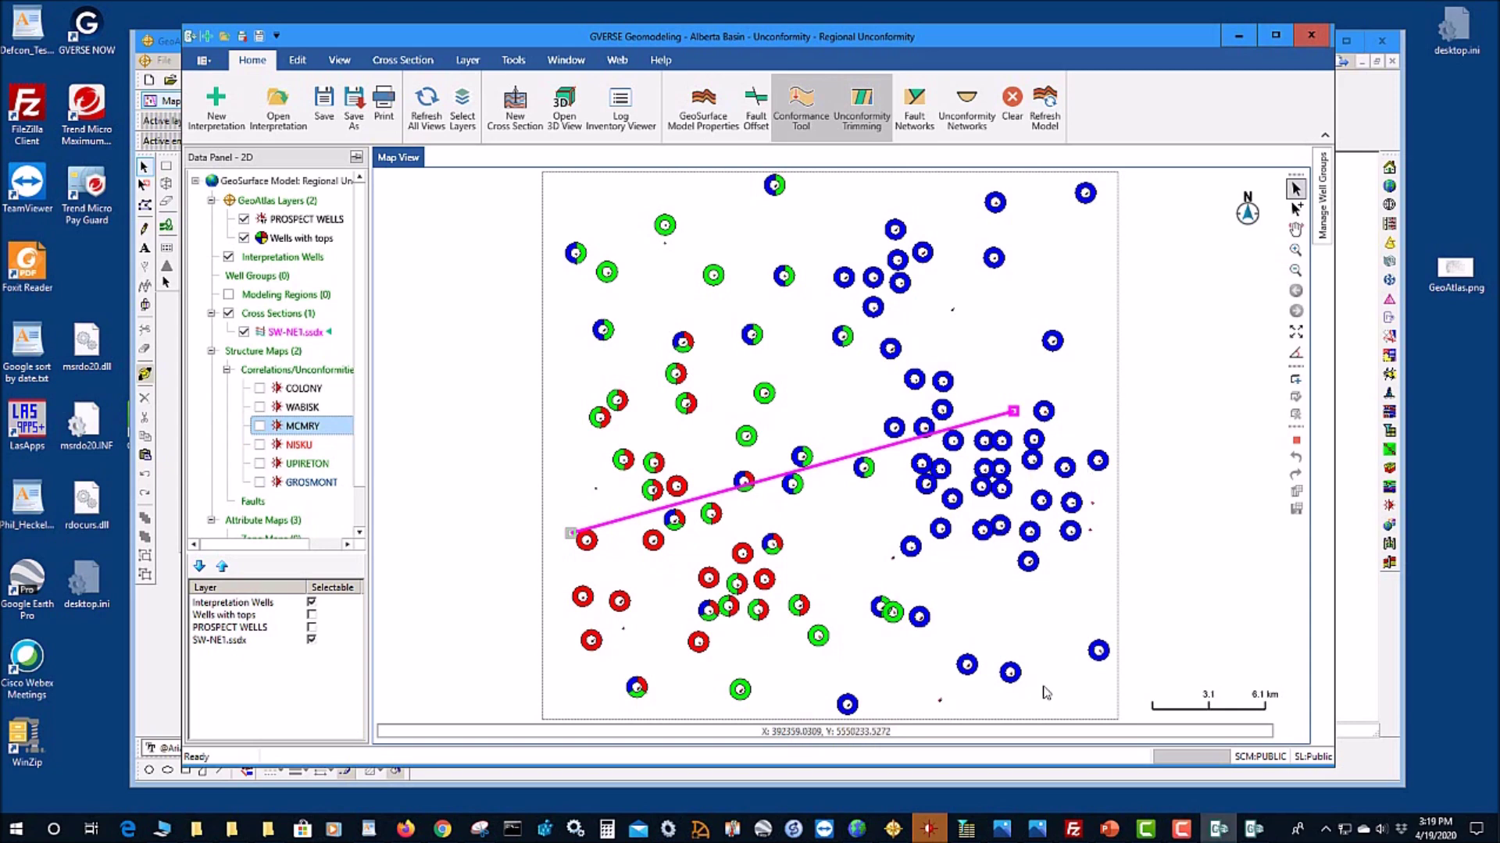
Step: Switch to WellBase Information Manager and start a composite formation top with the new name Unconformity
click(965, 833)
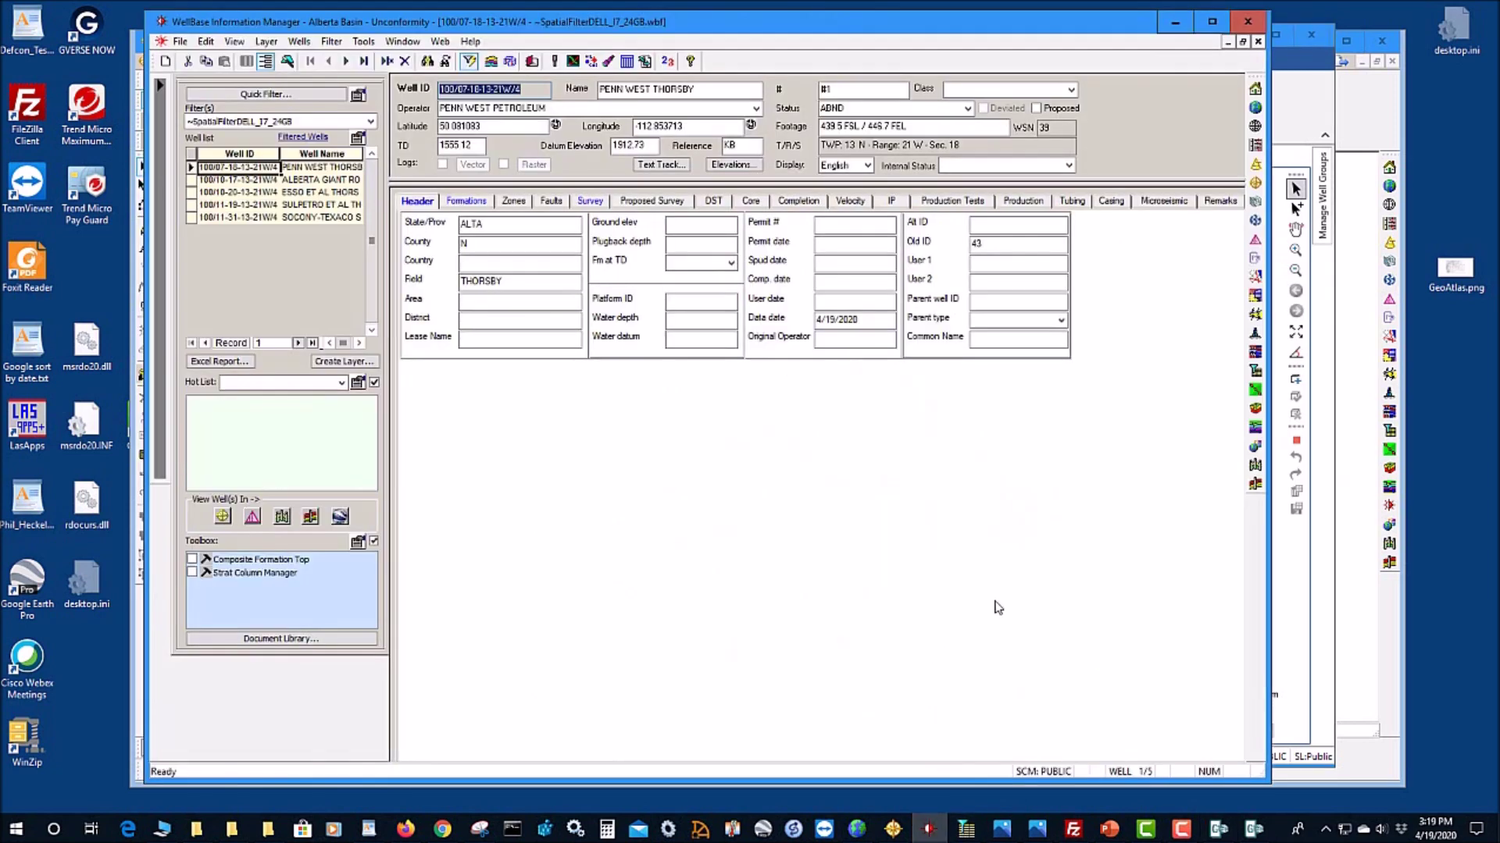
click(364, 43)
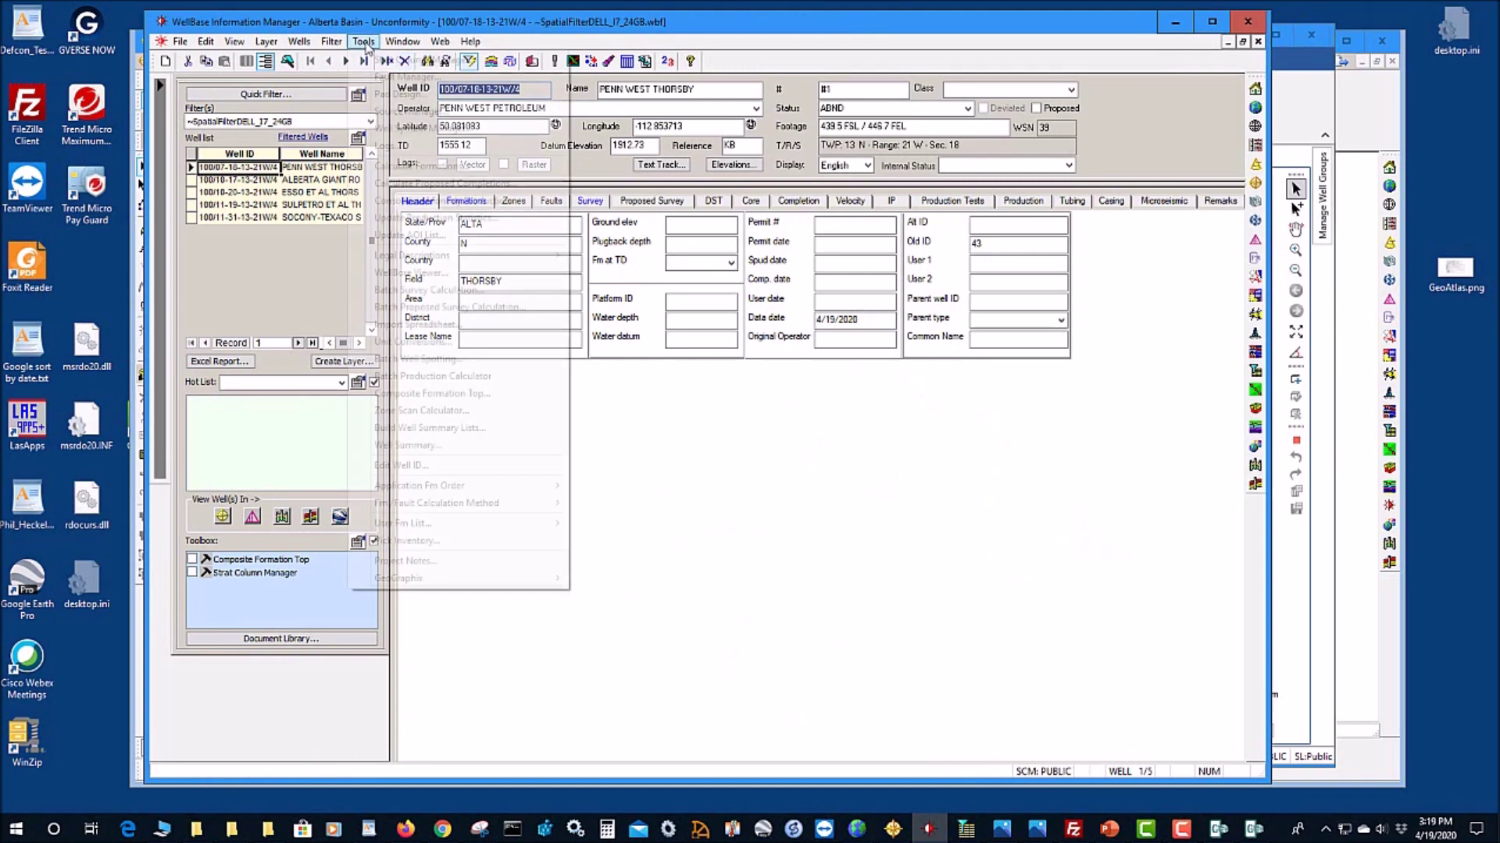
click(443, 394)
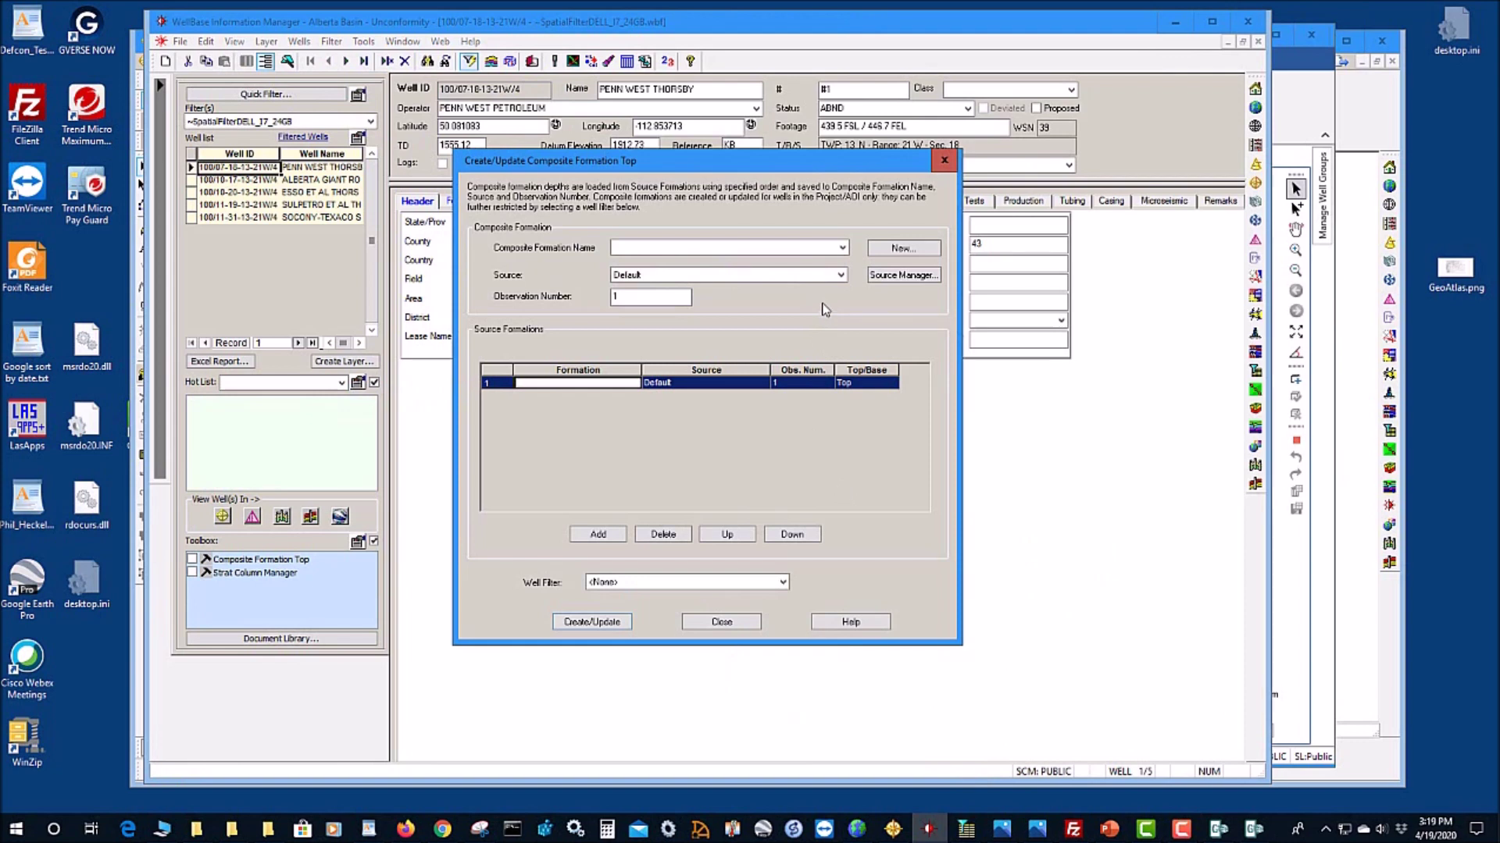
click(842, 250)
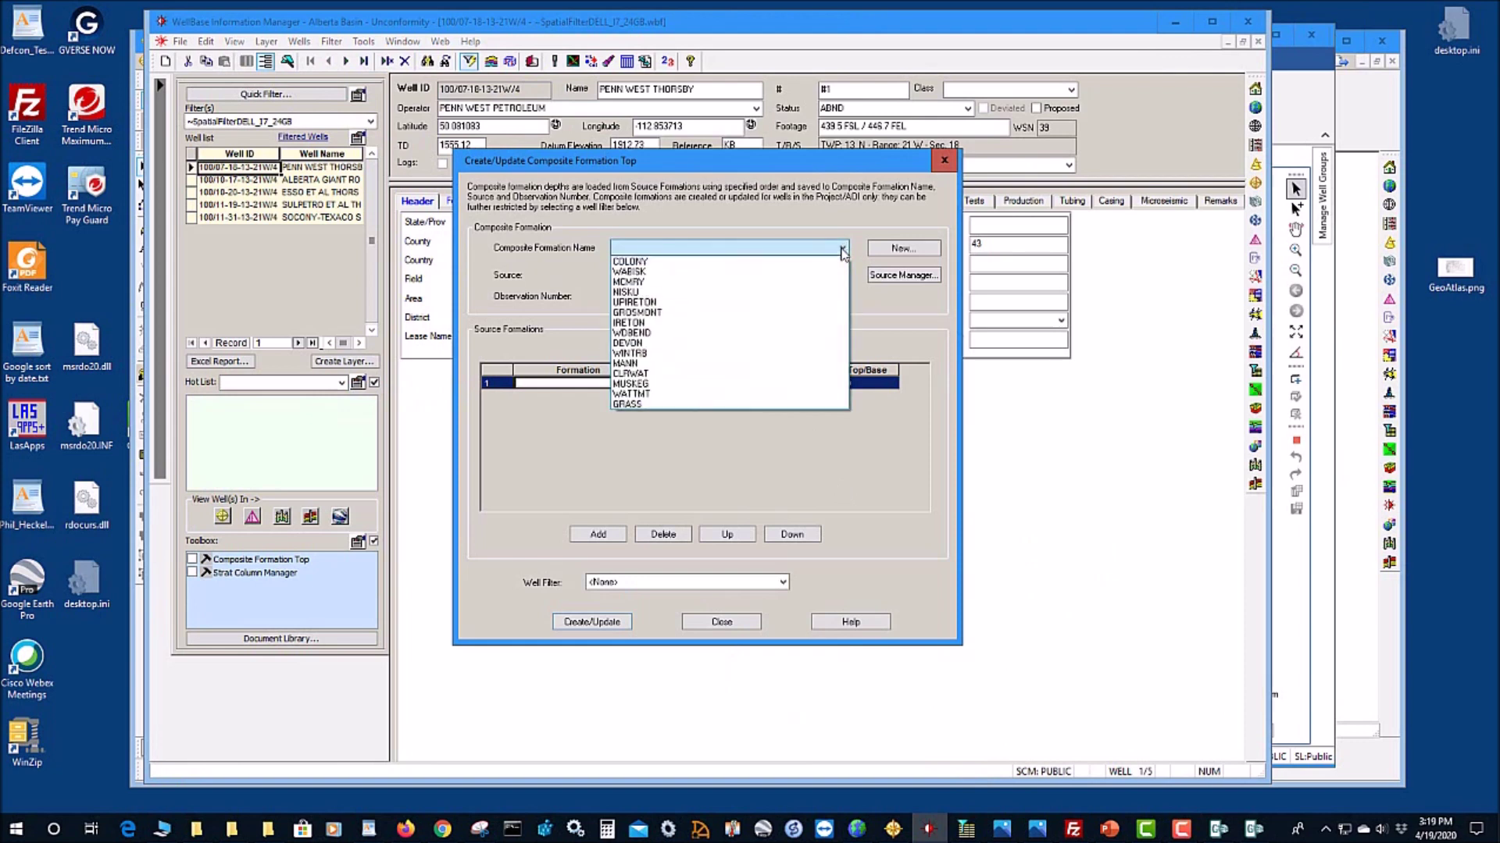
click(842, 250)
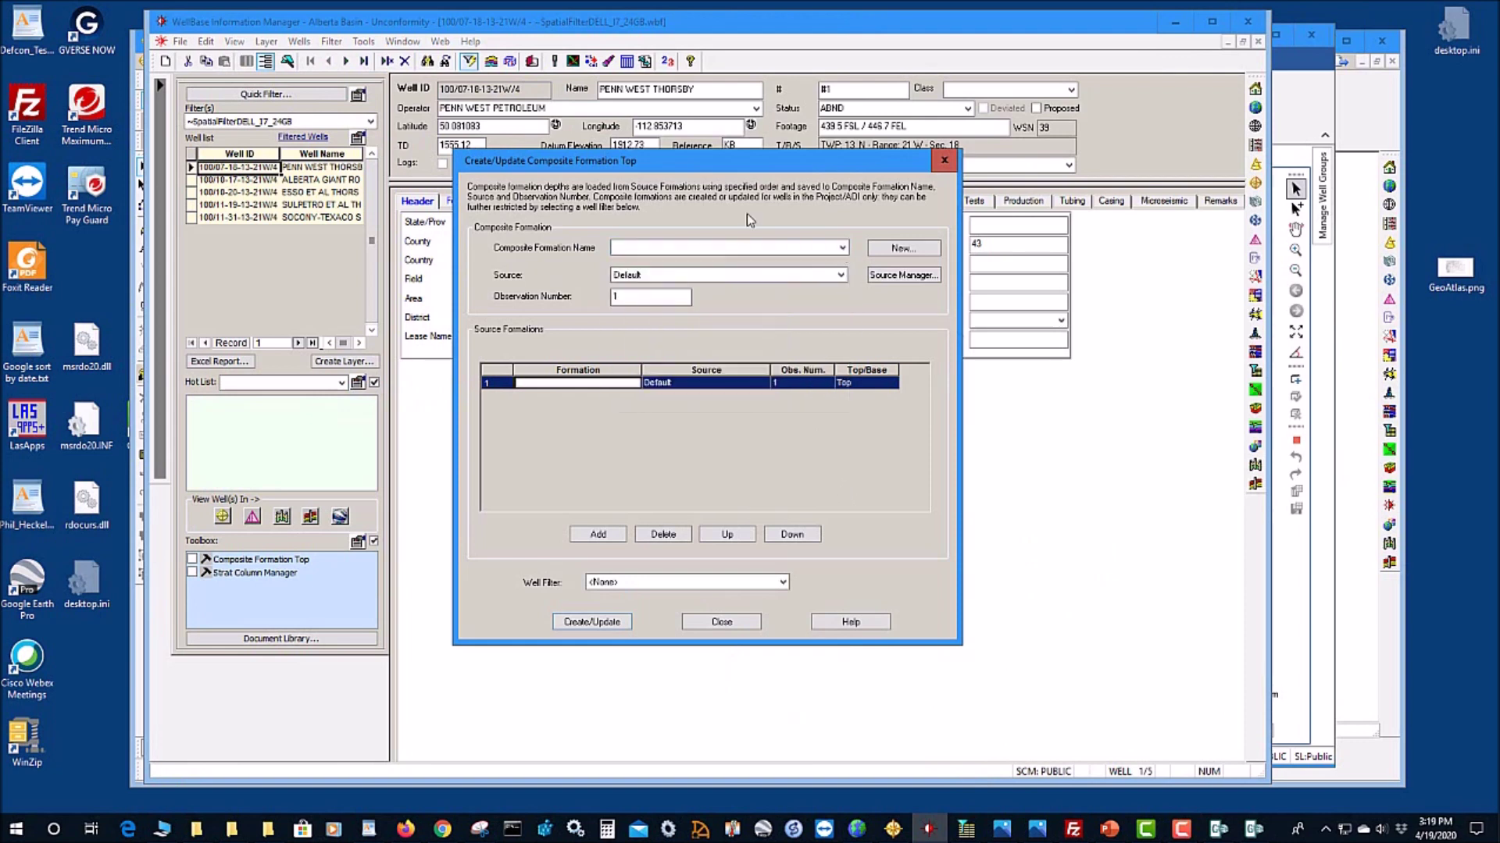
click(900, 249)
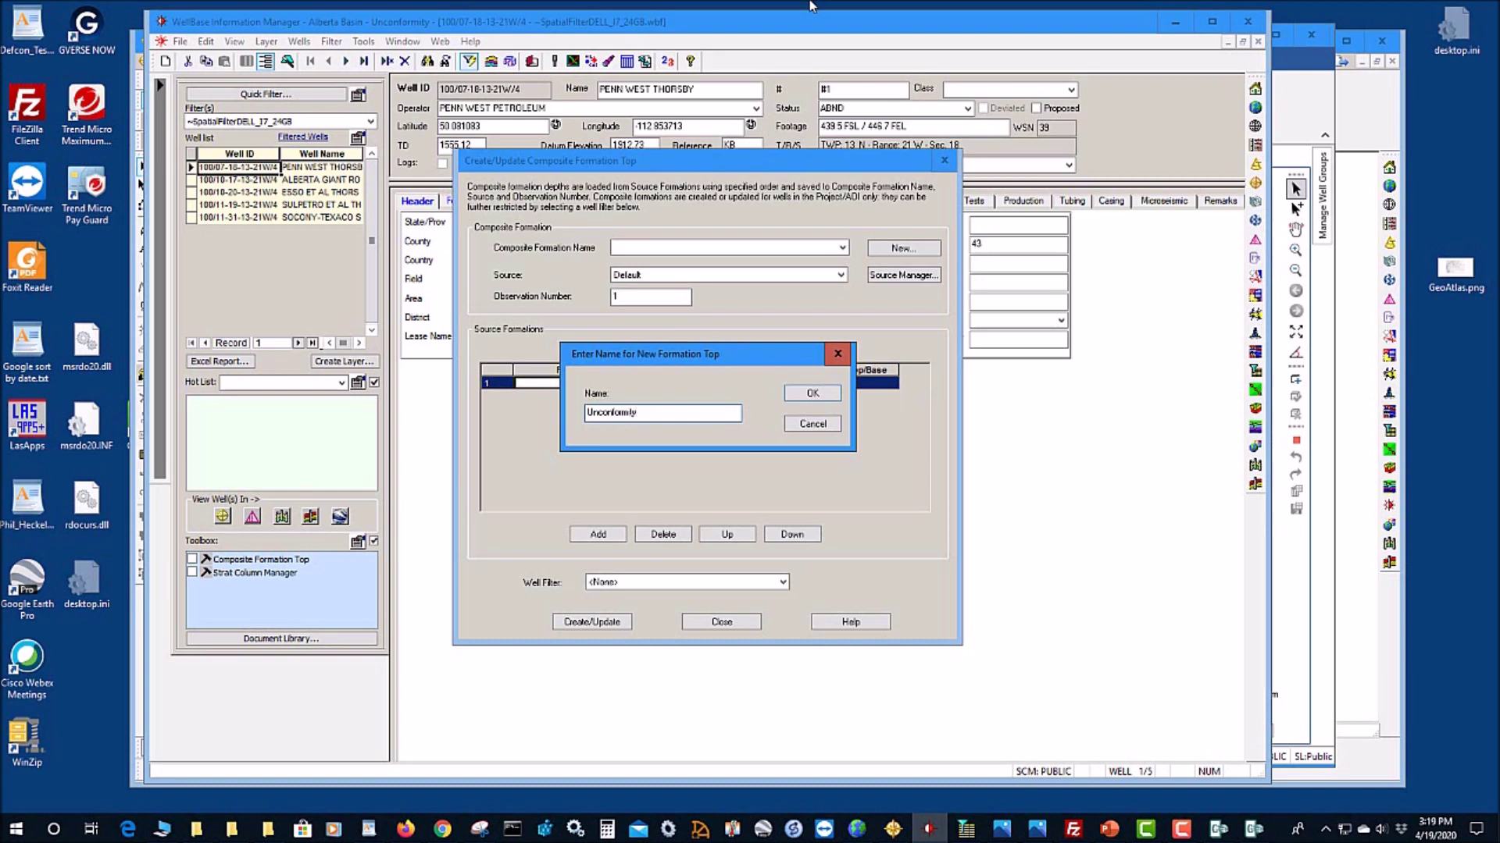
click(812, 393)
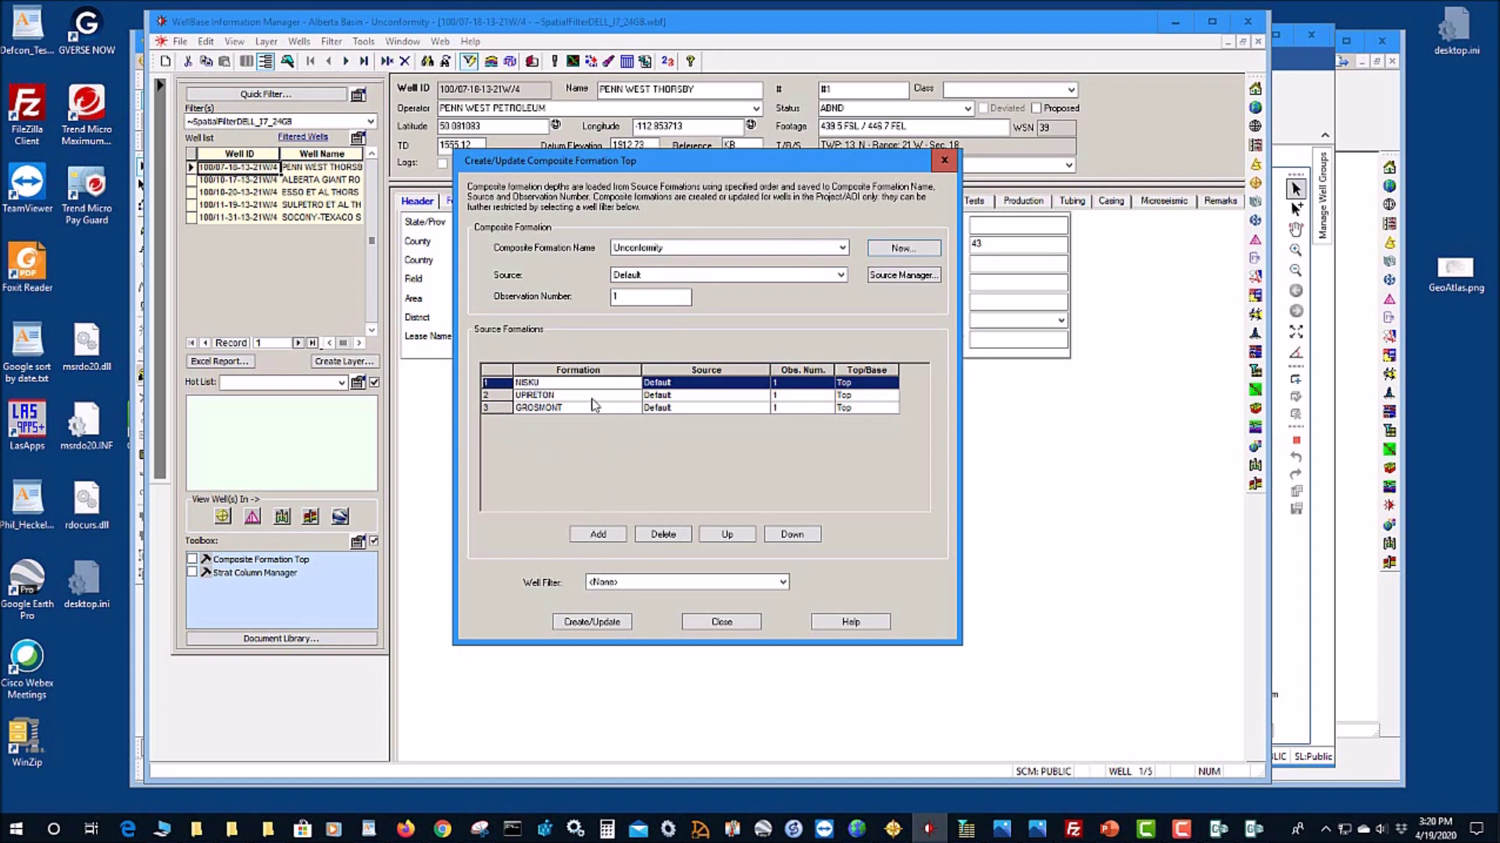
Step: Create the Unconformity composite top from the NISKU, UPIRETON and GROSMONT tops with no well filter
click(607, 623)
drag(793, 167, 786, 263)
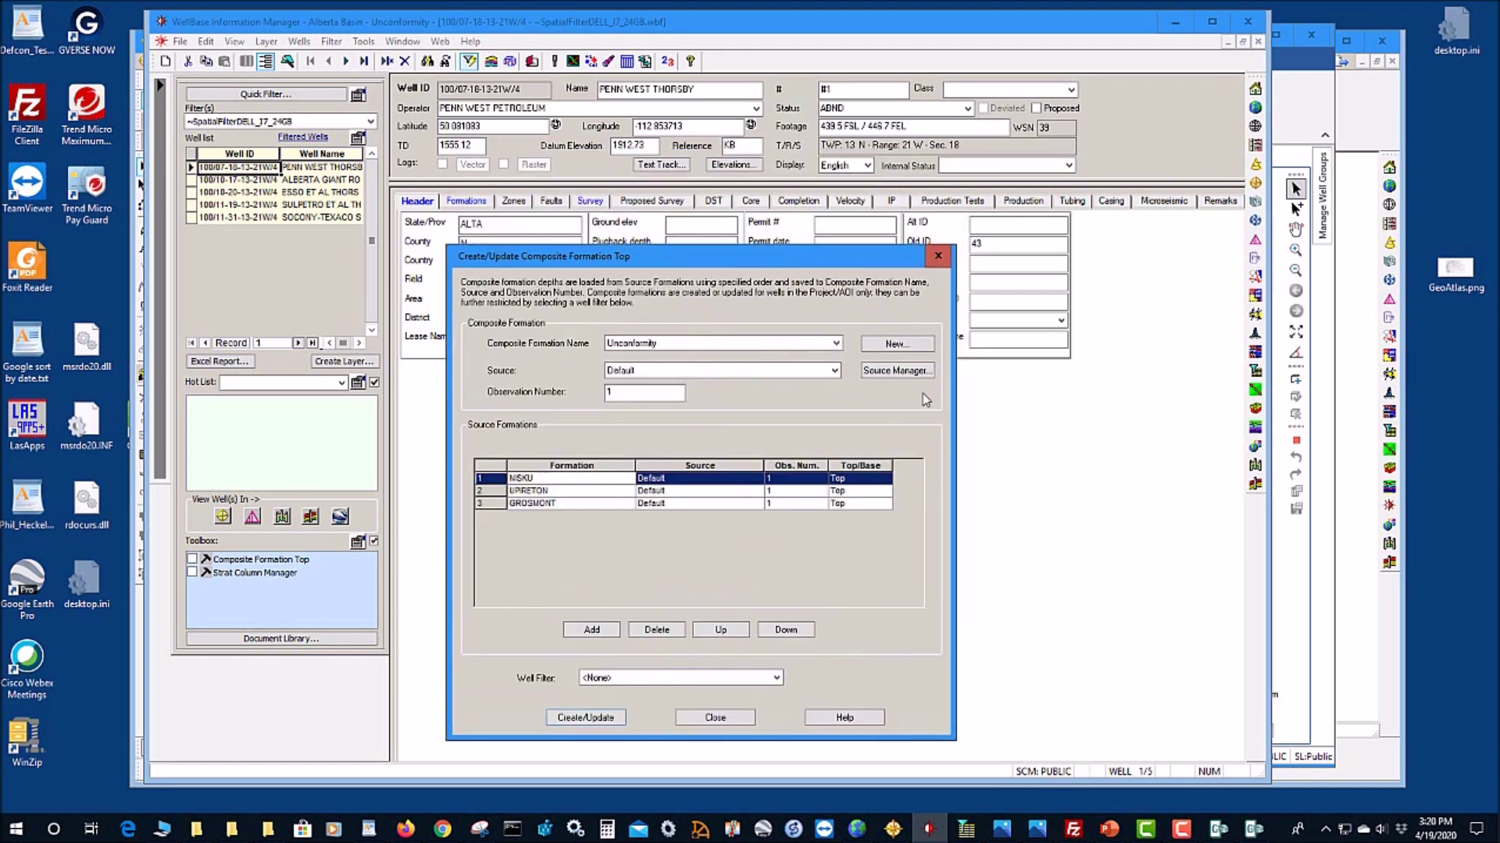
click(746, 719)
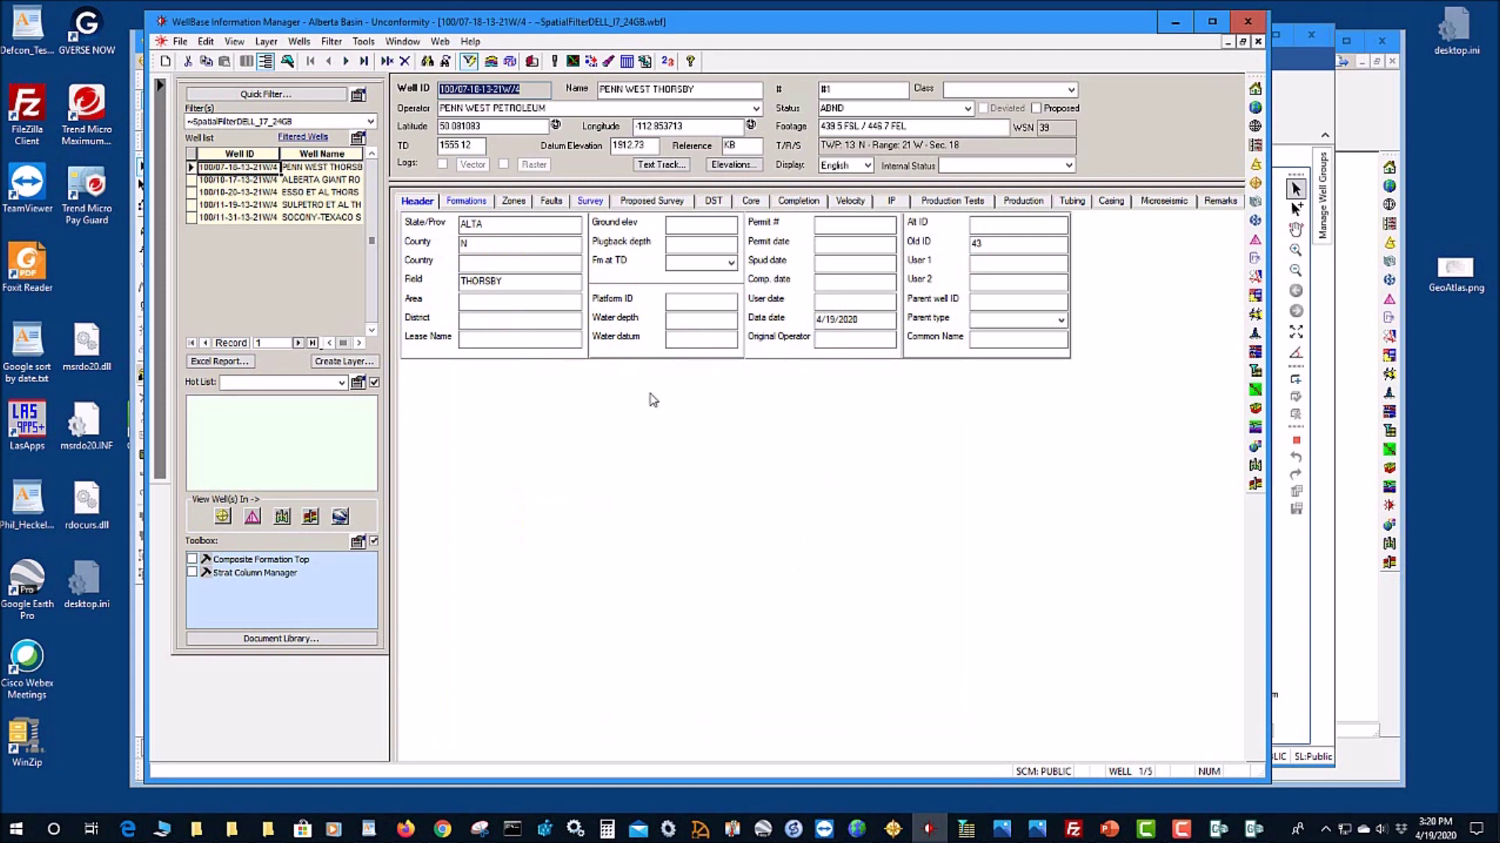
Step: Examine the formation tops of the filtered wells one after another, comparing the Unconformity top with its source formation
click(466, 202)
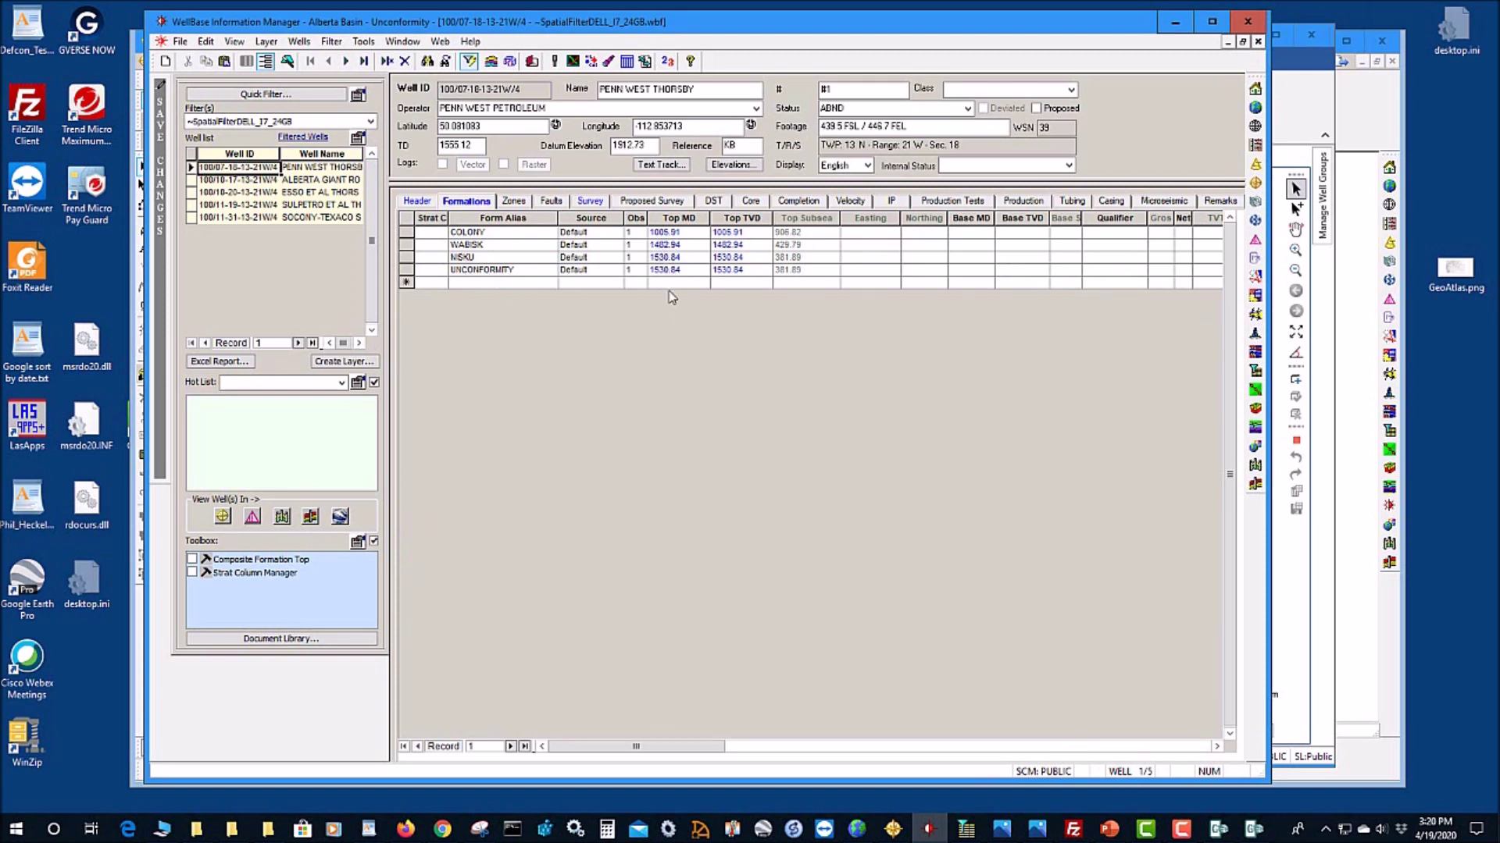
click(347, 62)
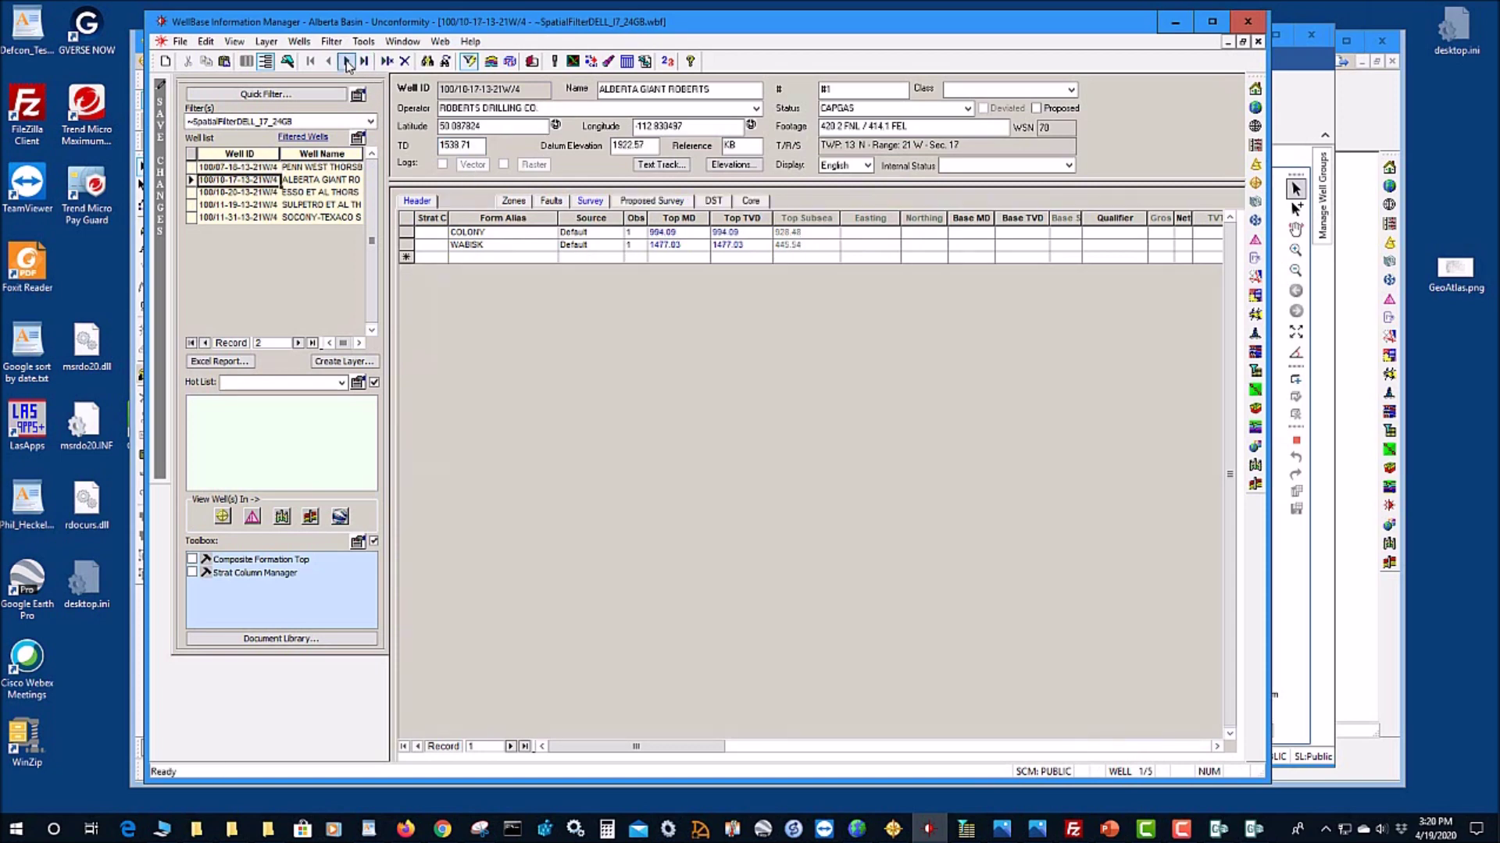
click(346, 63)
click(347, 62)
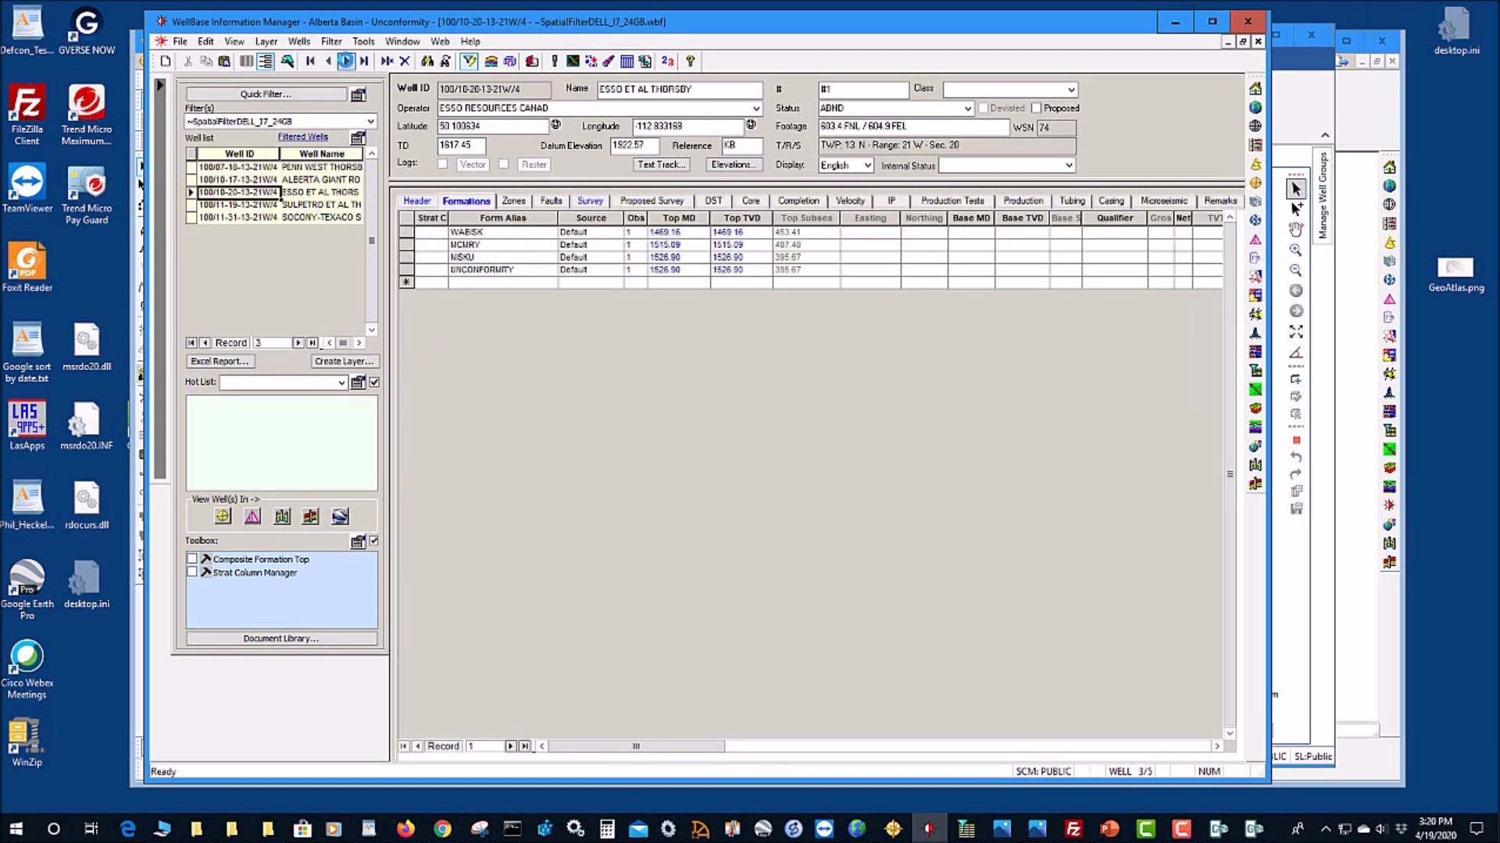
click(347, 62)
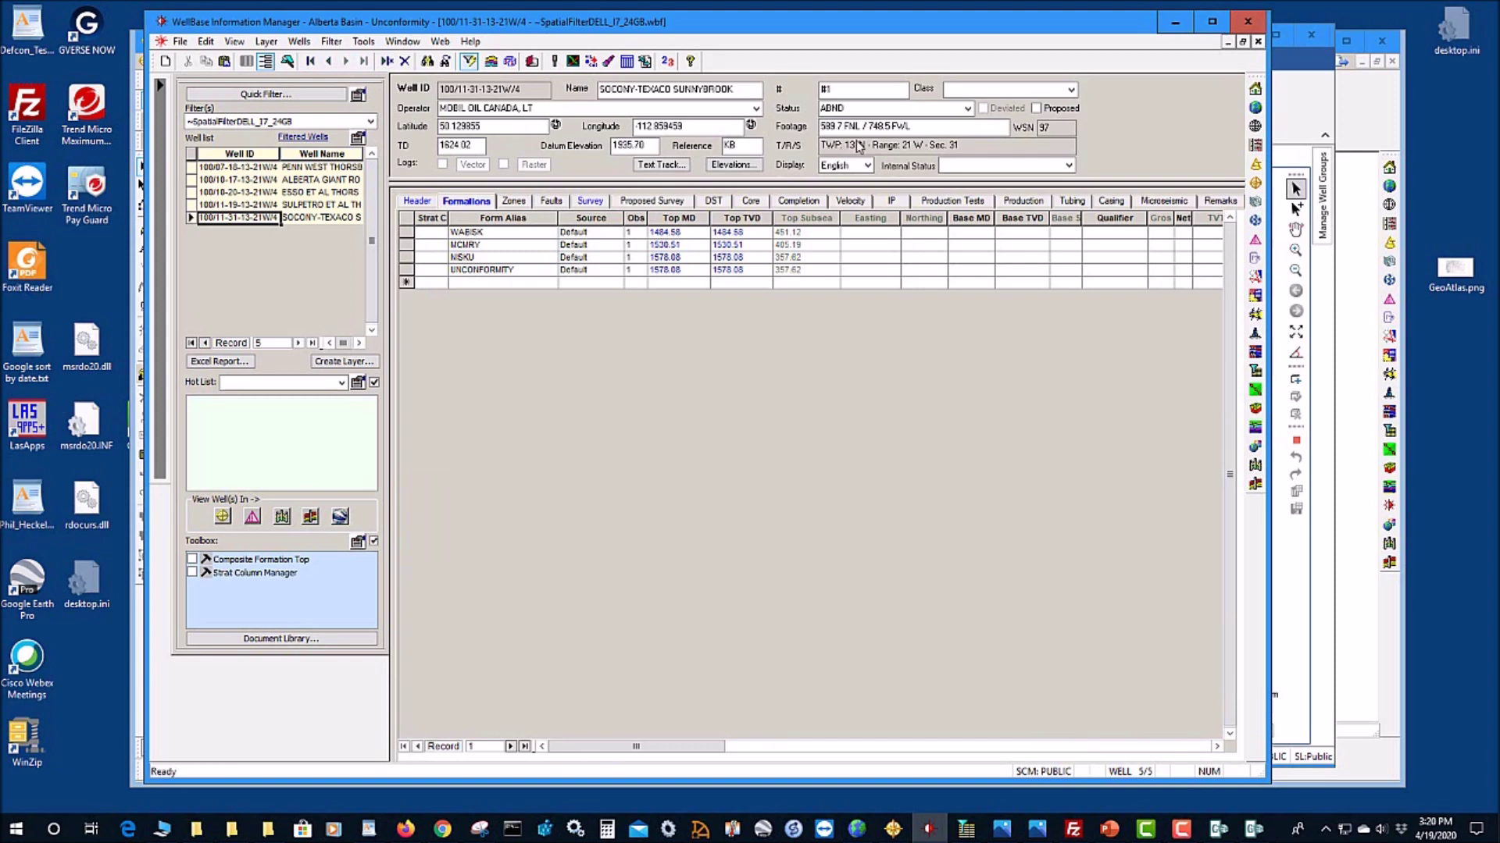
click(1177, 23)
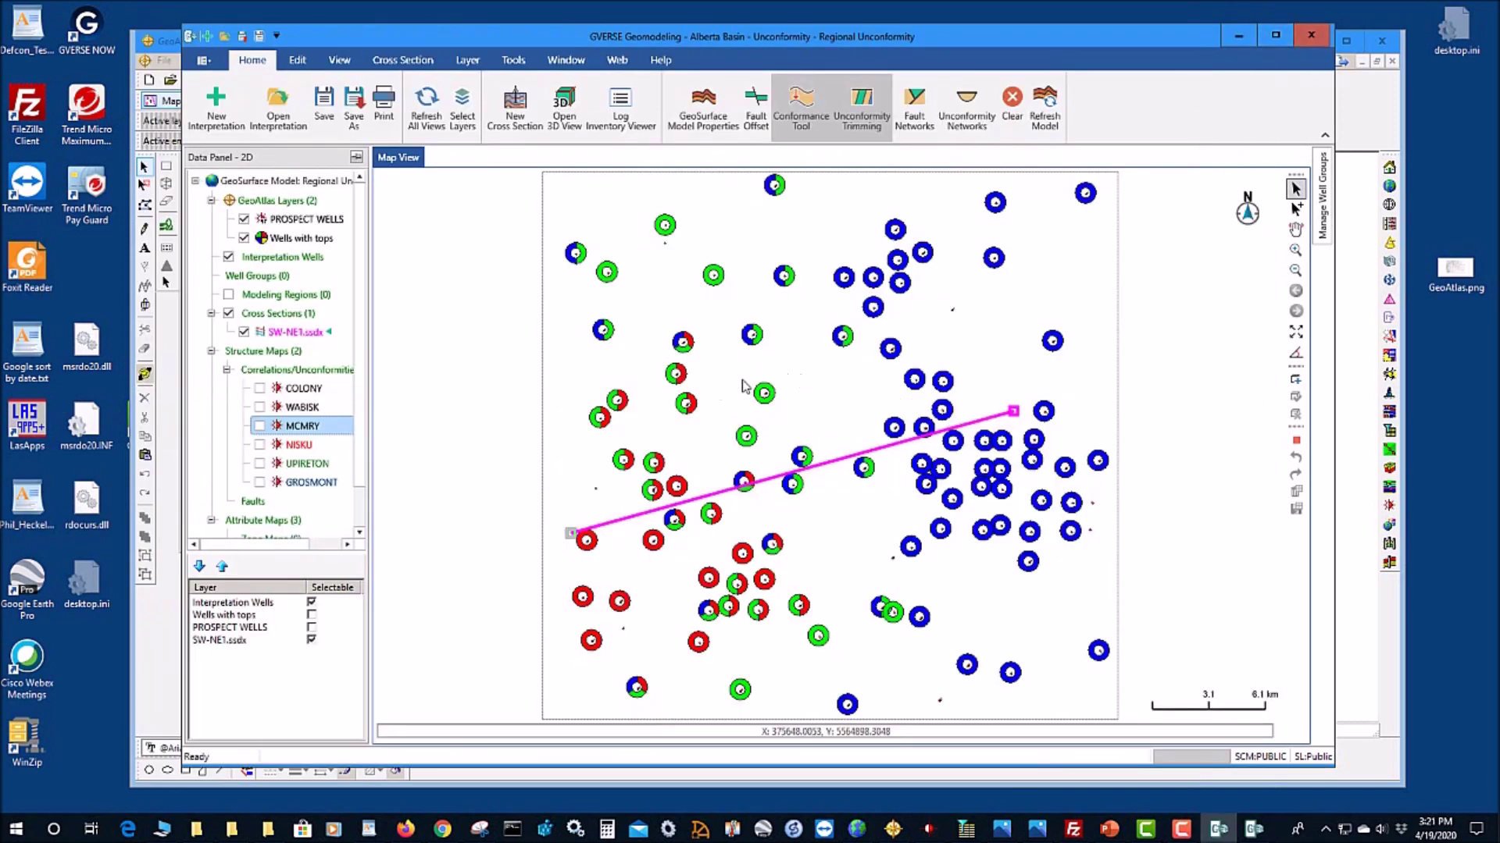
Step: Check the formation tops of the two green-ringed wells just above the section line in WellBase, and return to the GeoAtlas map
drag(719, 371, 799, 464)
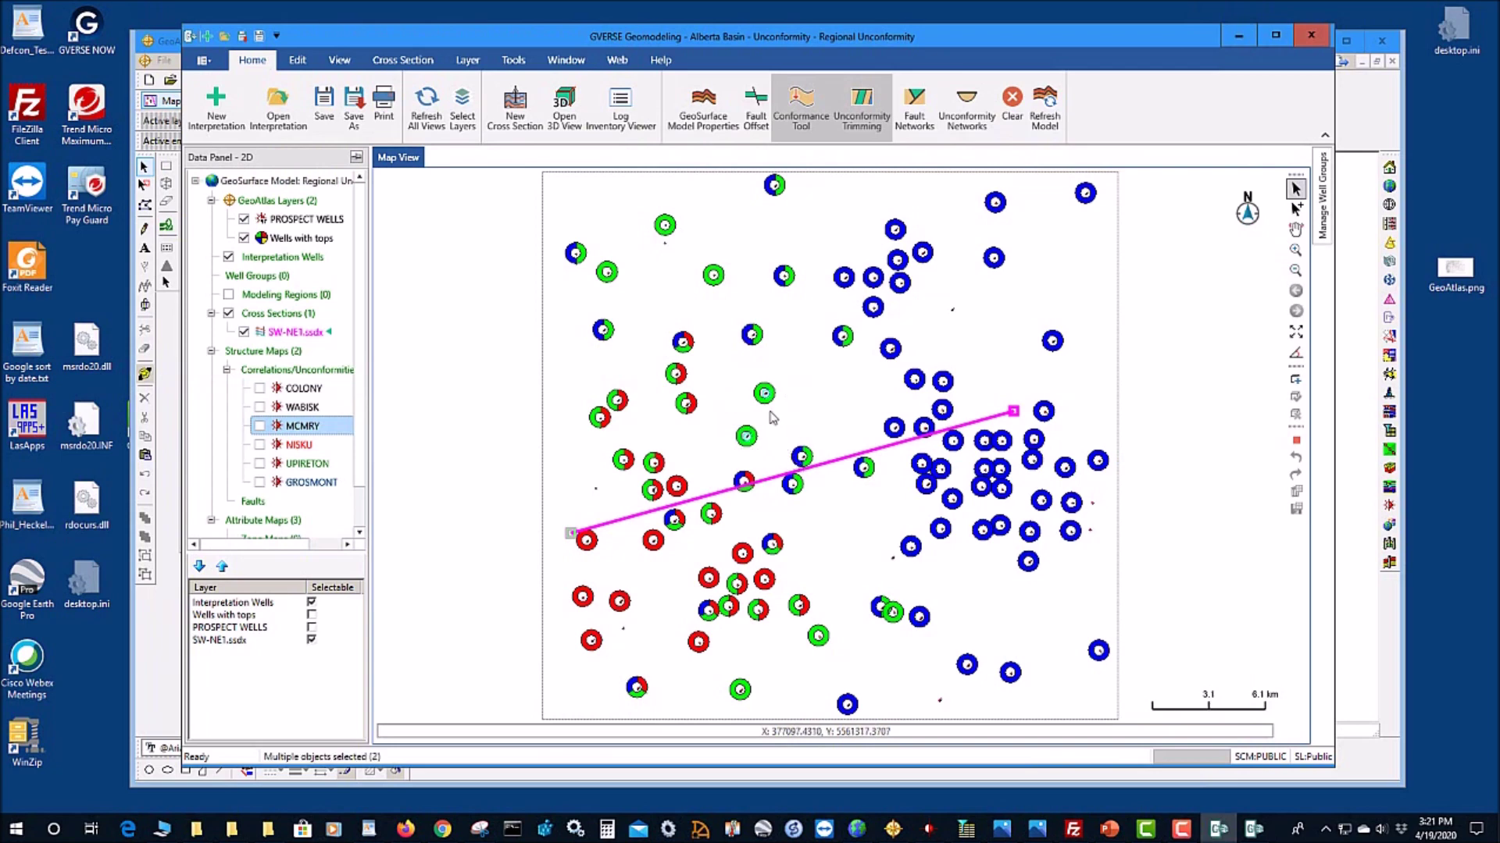
right_click(770, 412)
click(922, 576)
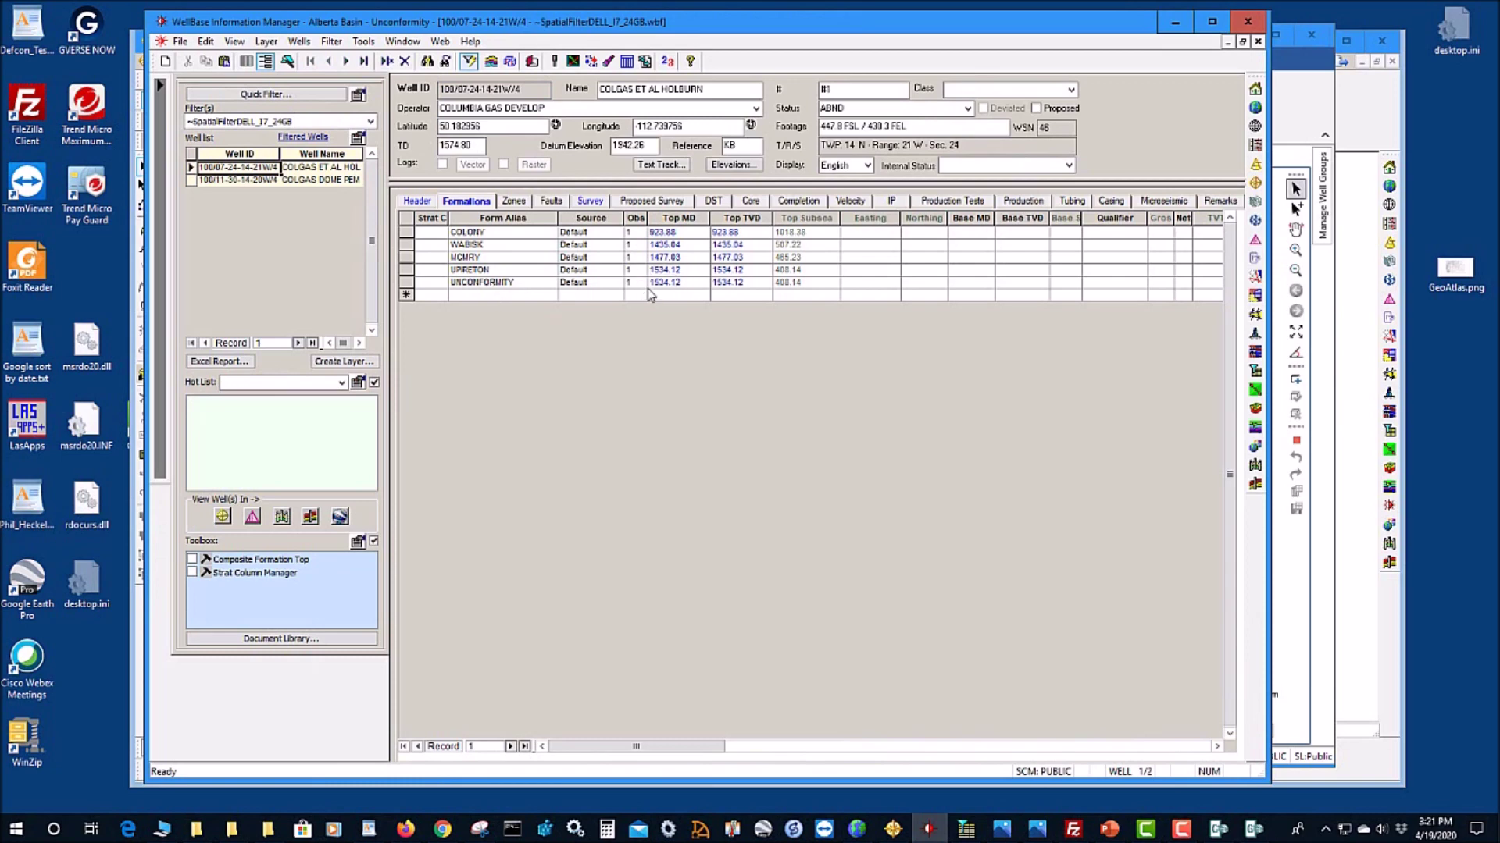
click(1175, 22)
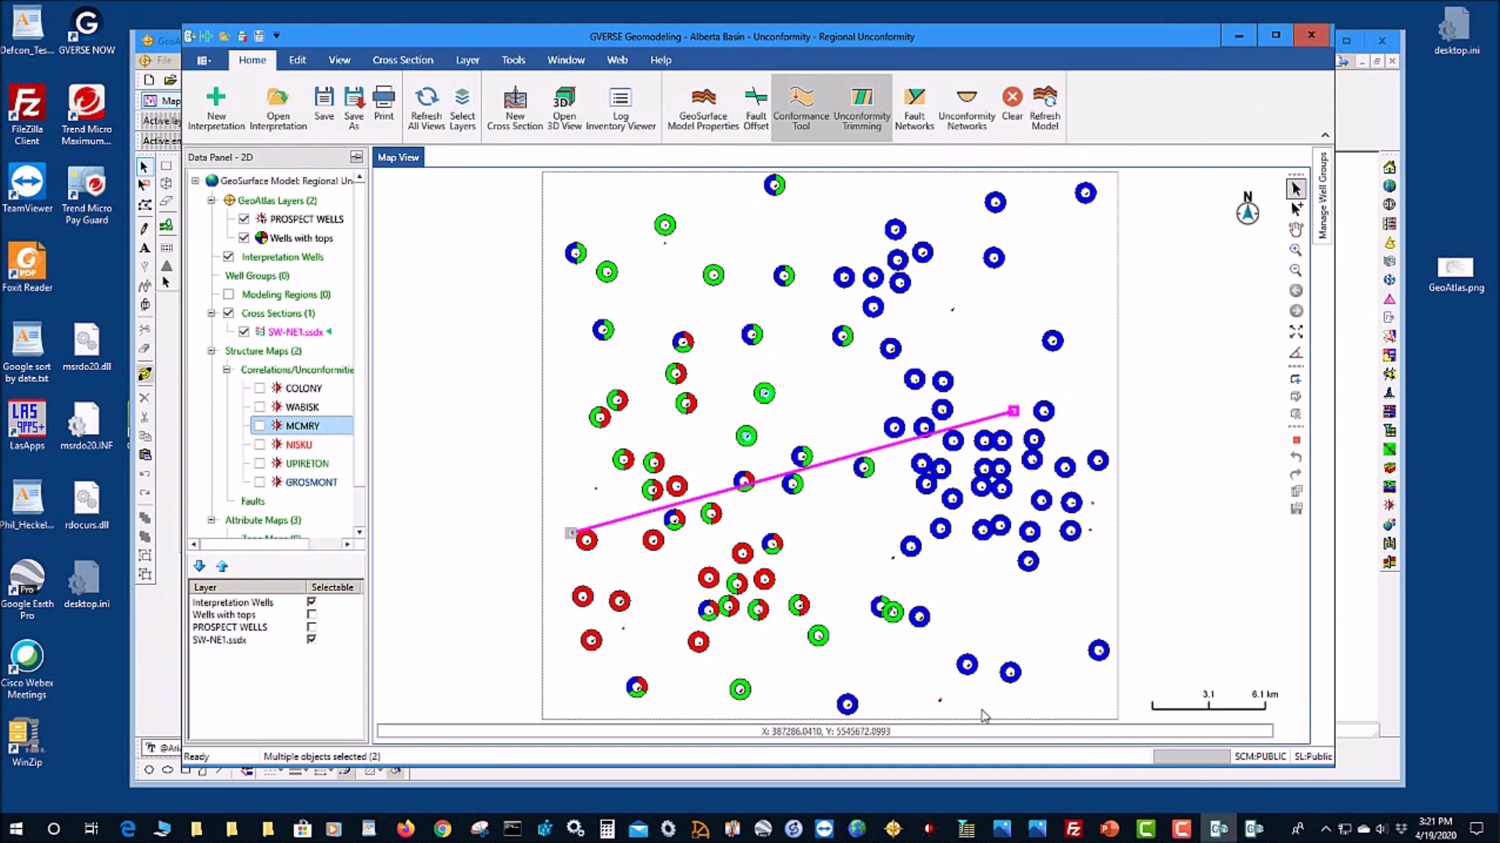
click(894, 831)
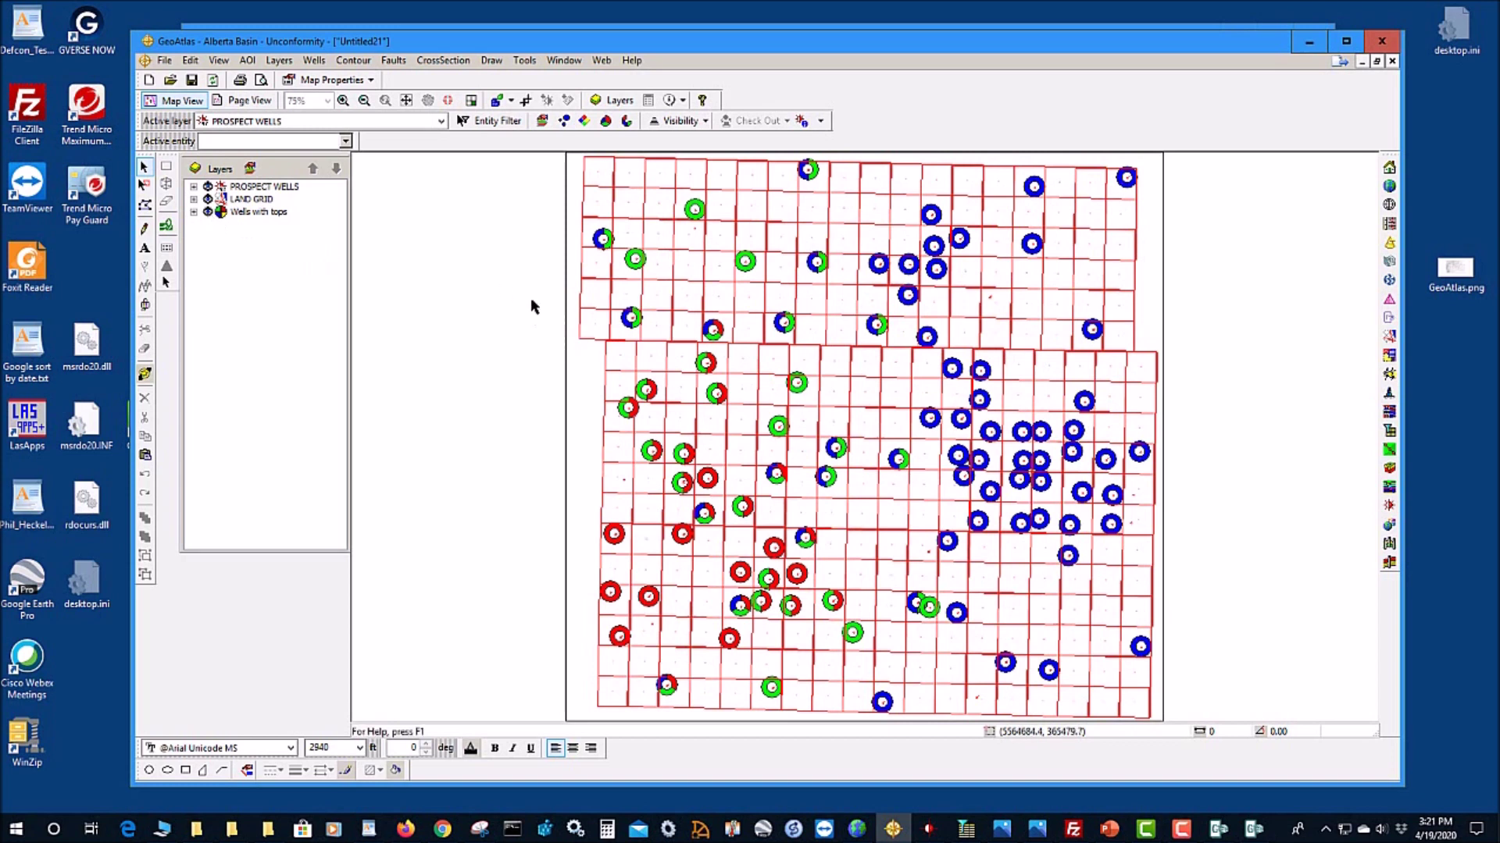
Step: Start an IsoMap surface layer named Unconformity subsea and add WellBase as its XYZ data source
click(351, 61)
click(350, 61)
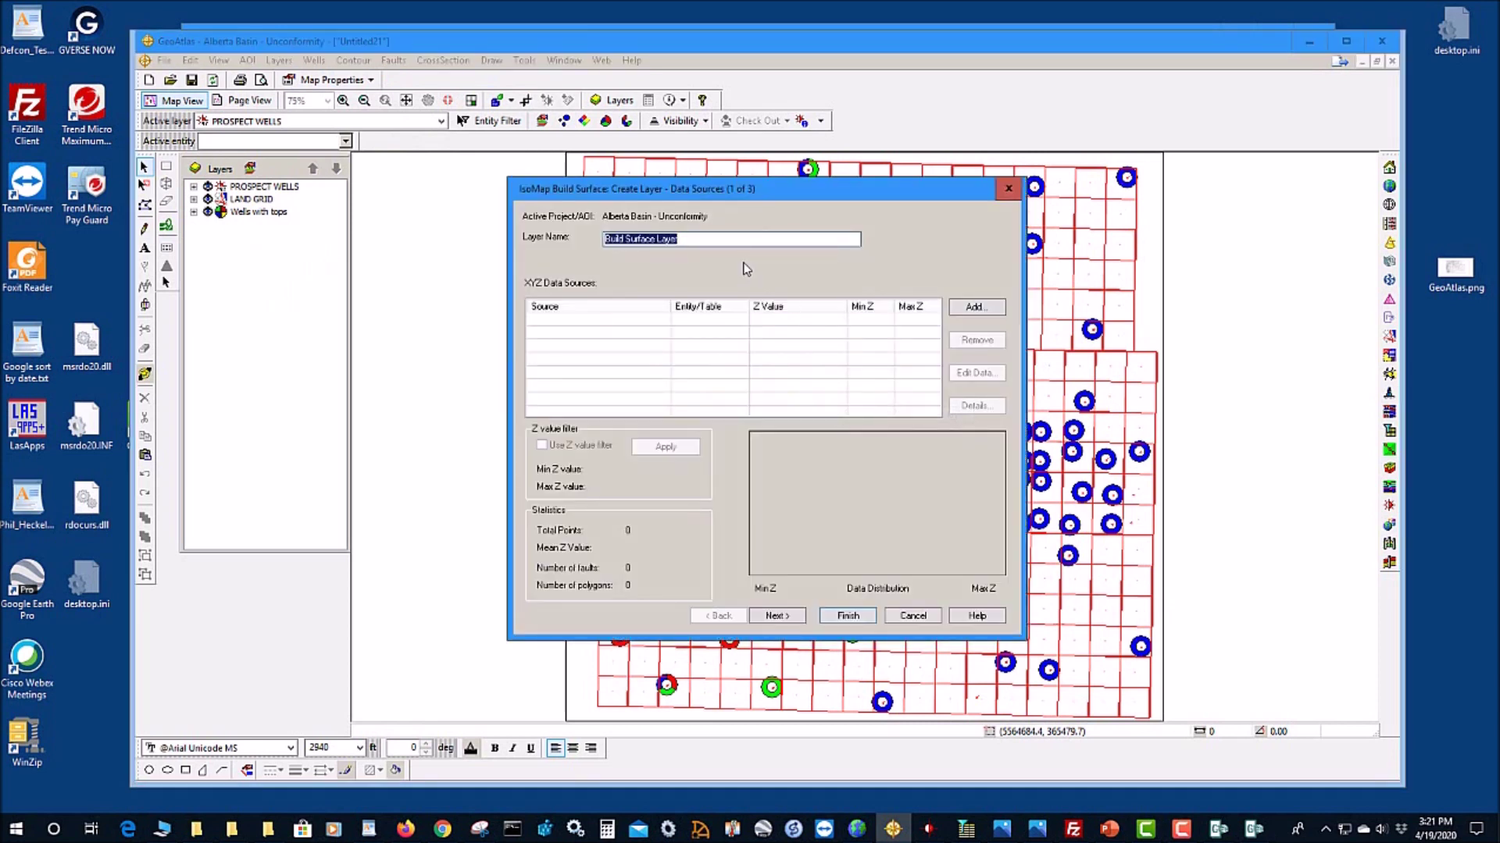
text(Unconformity subsea)
click(975, 310)
click(865, 409)
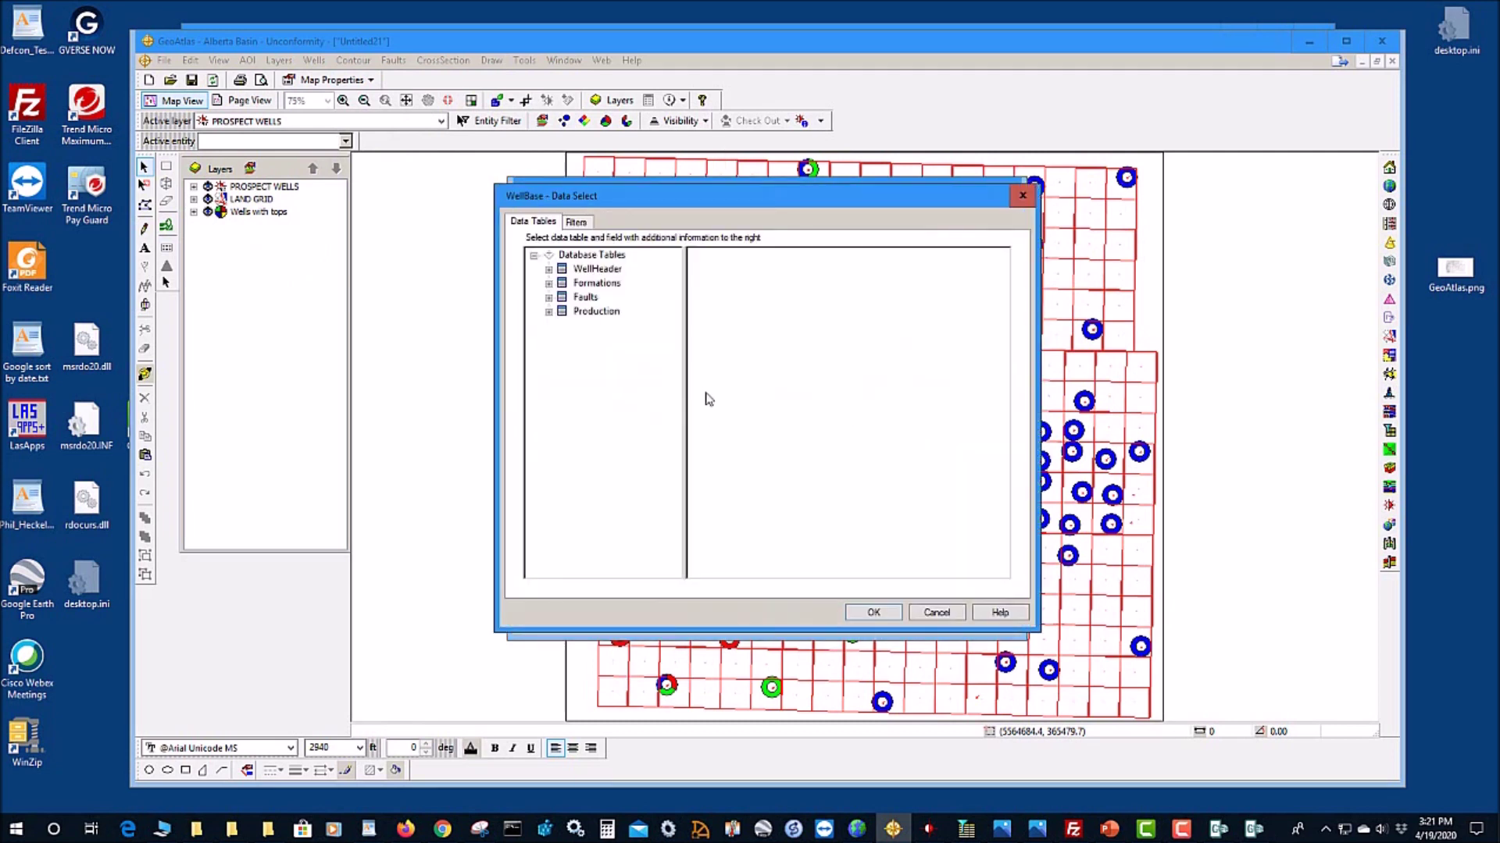
Step: Select the Formations Top Subsea field for the UNCONFORMITY formation with the Default source as the Z data
double_click(593, 284)
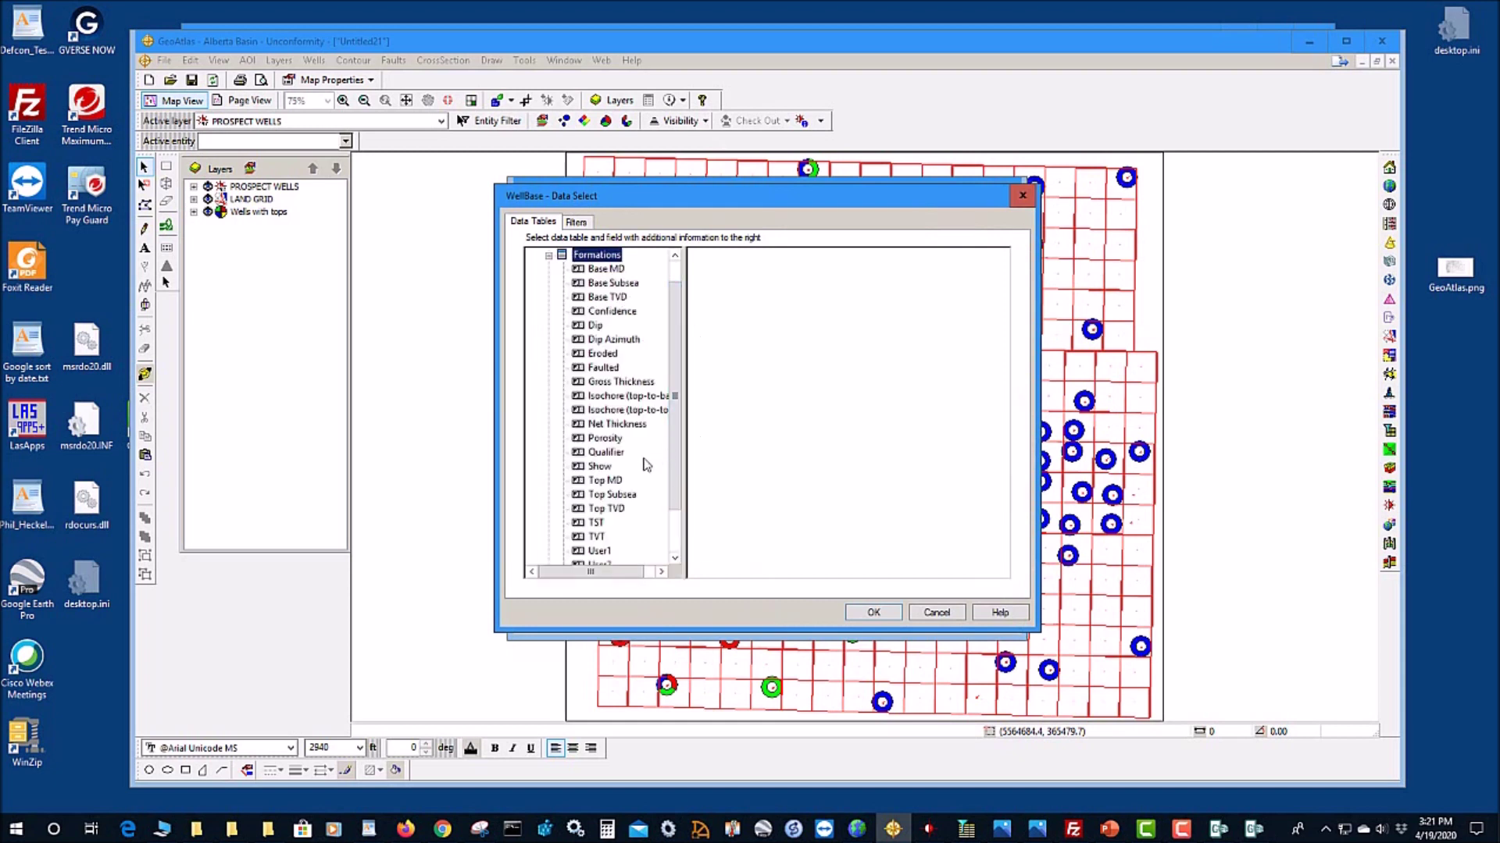
click(631, 495)
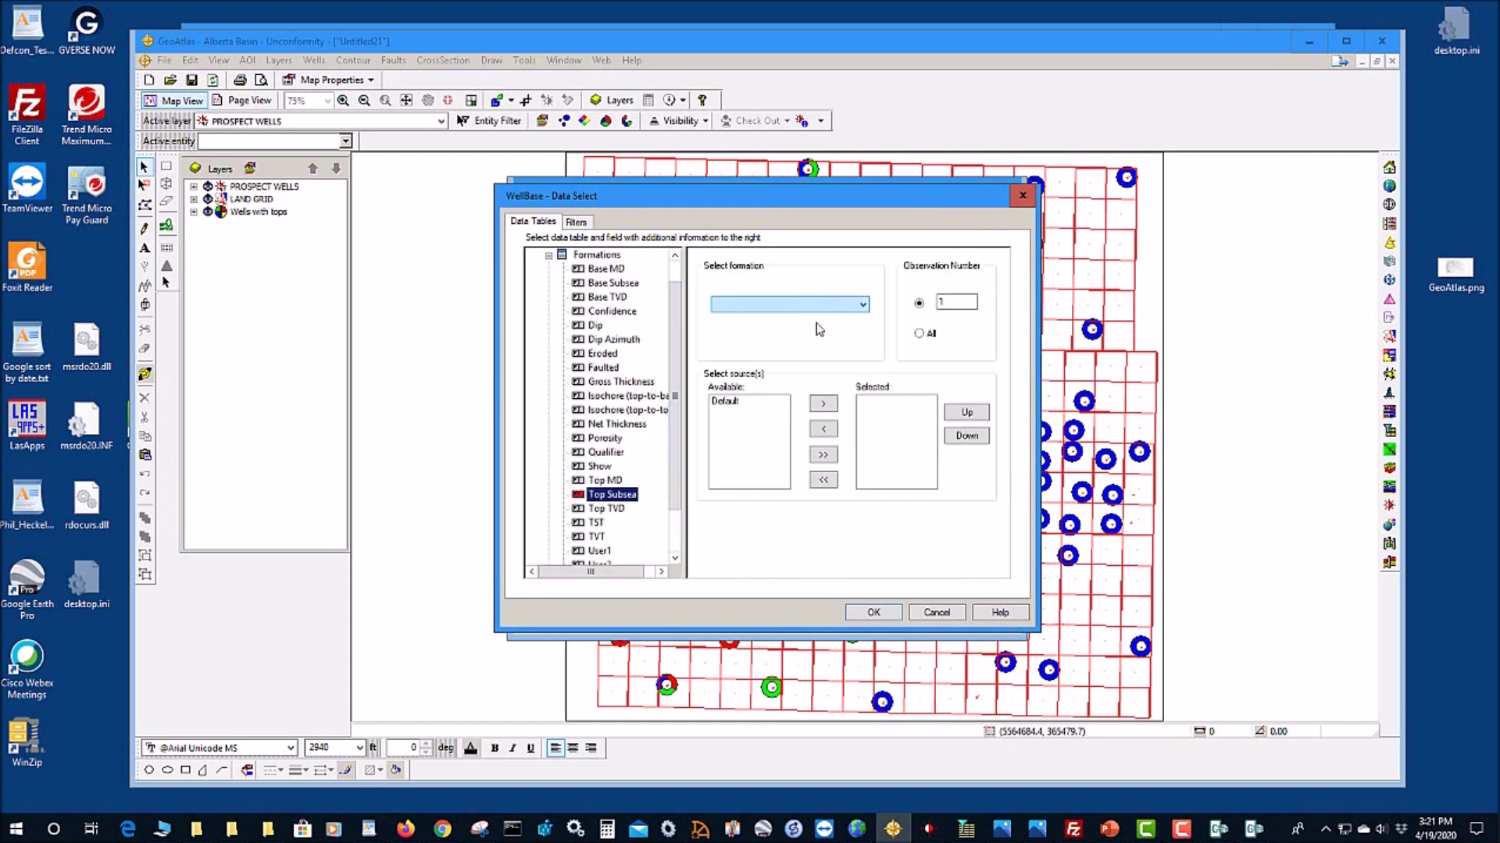
click(854, 311)
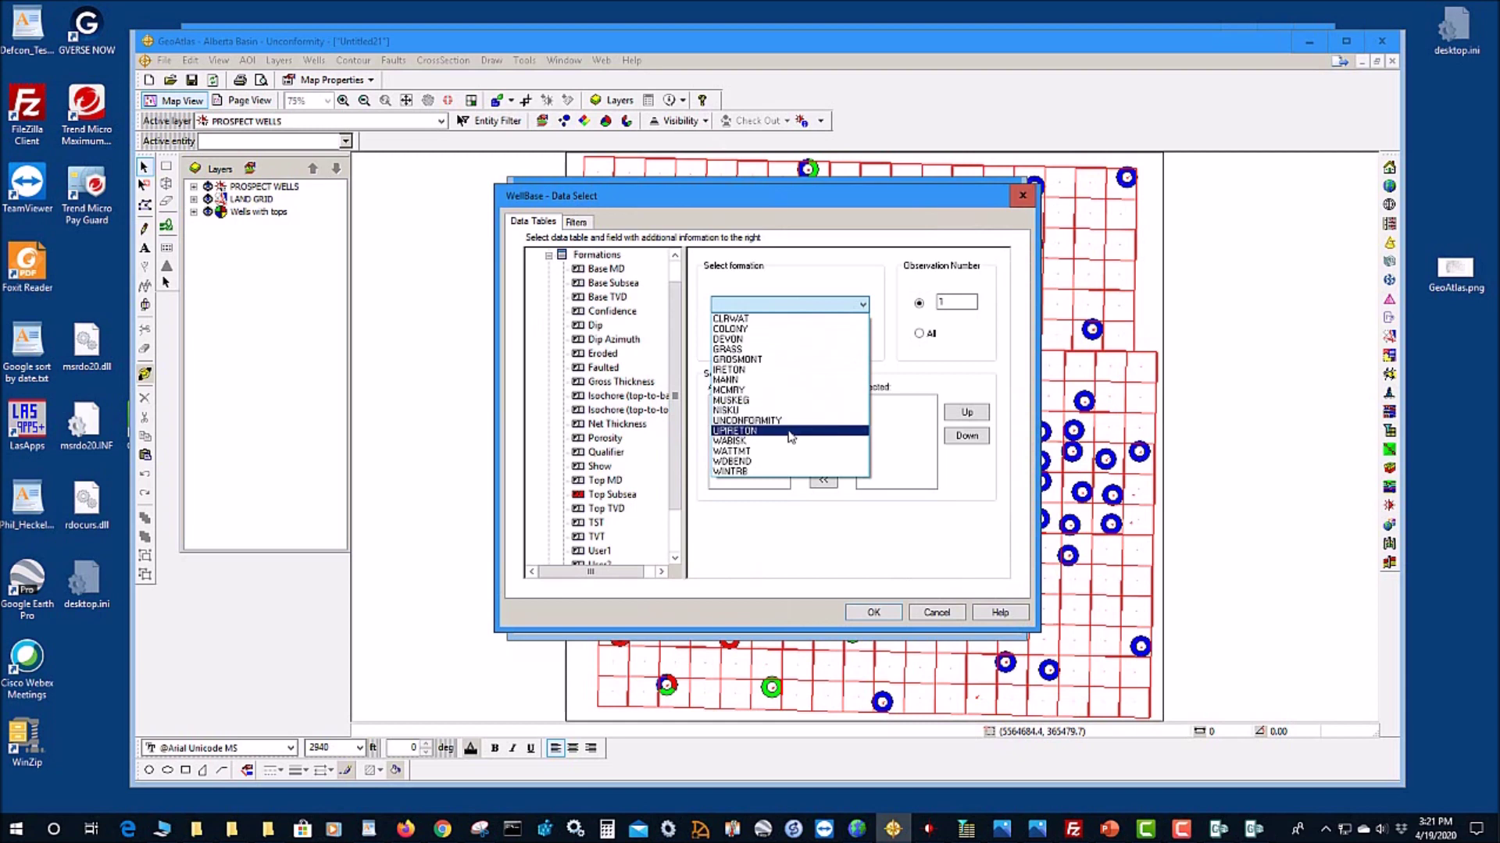
click(789, 422)
click(785, 403)
click(830, 404)
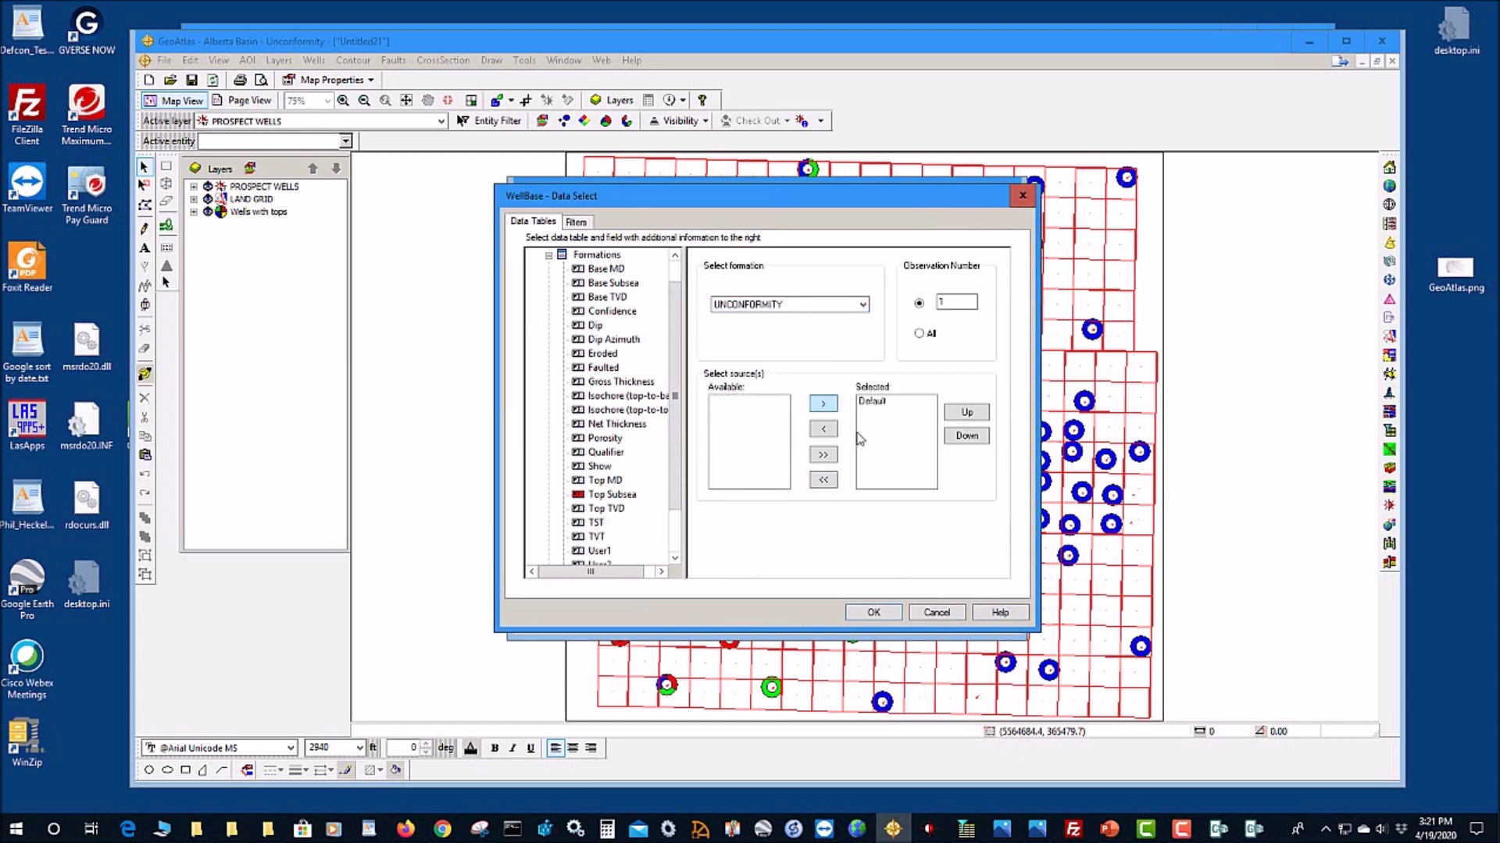
click(873, 614)
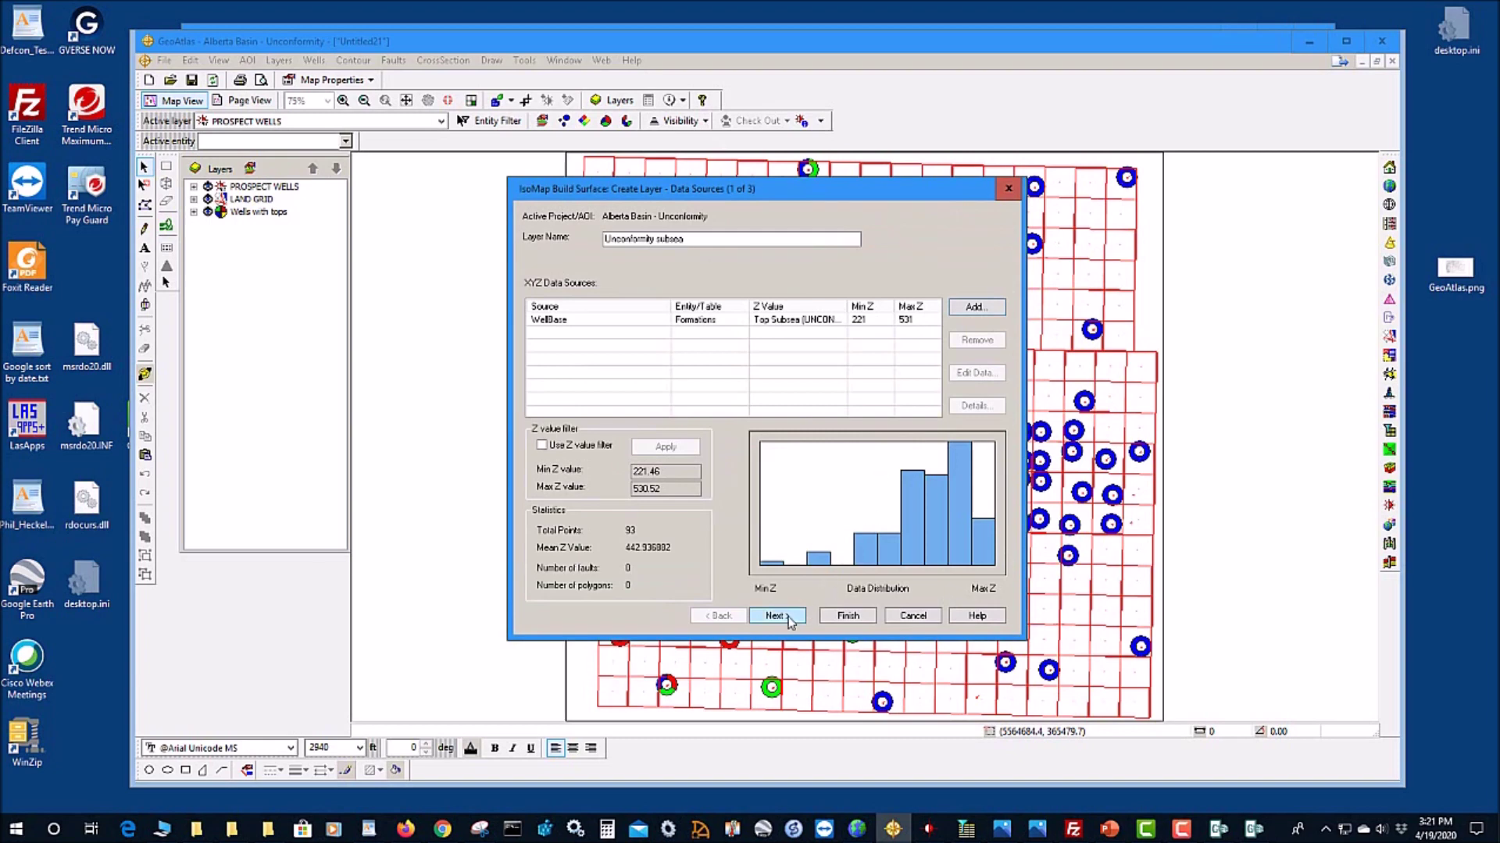
Step: Set the smallest feature radius to 200 in the grid spacing parameters and proceed to the display options
key(Return)
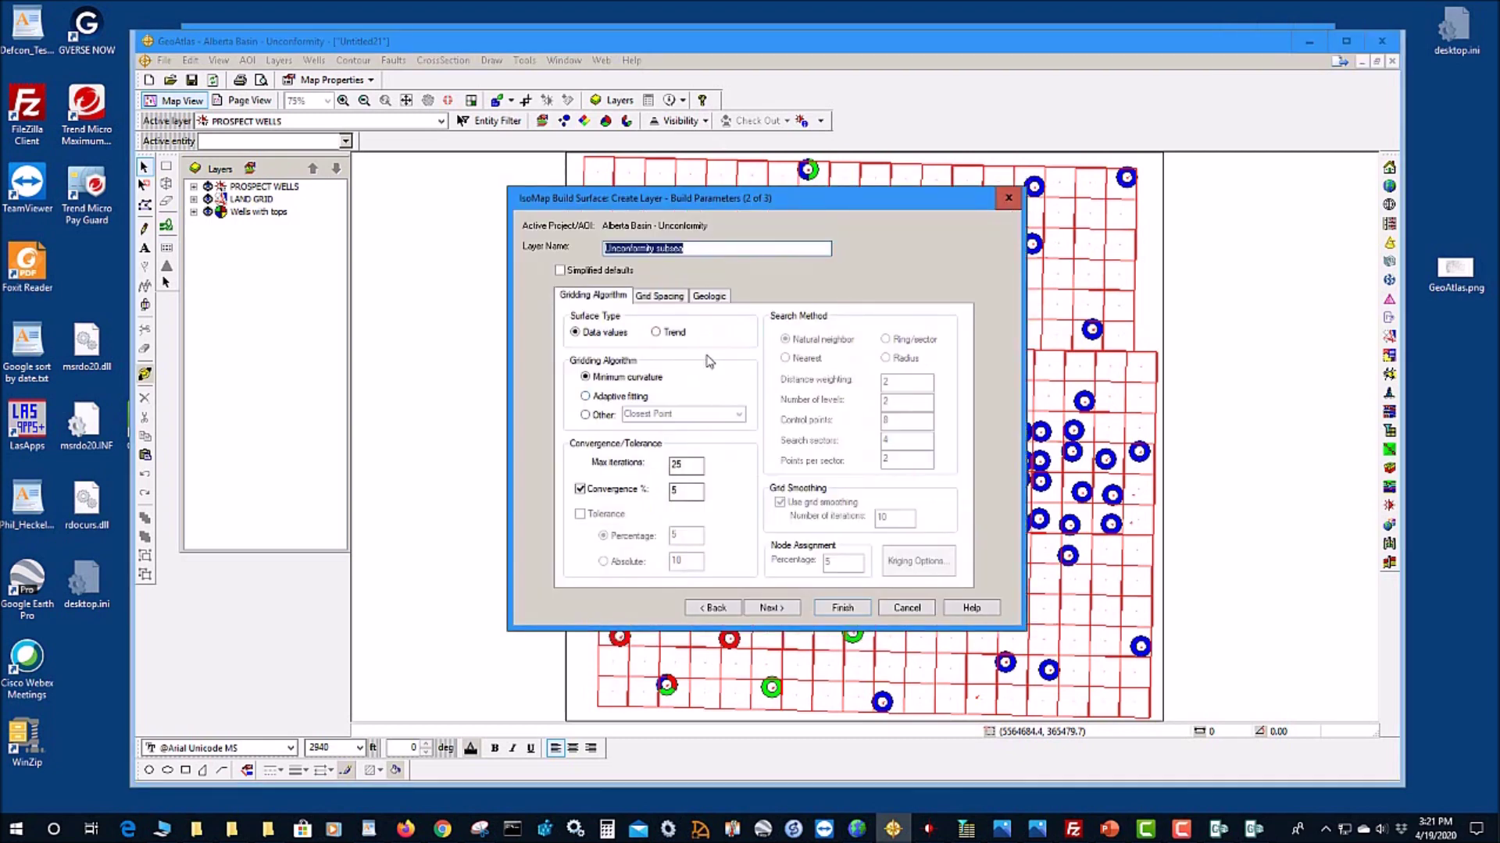
click(659, 296)
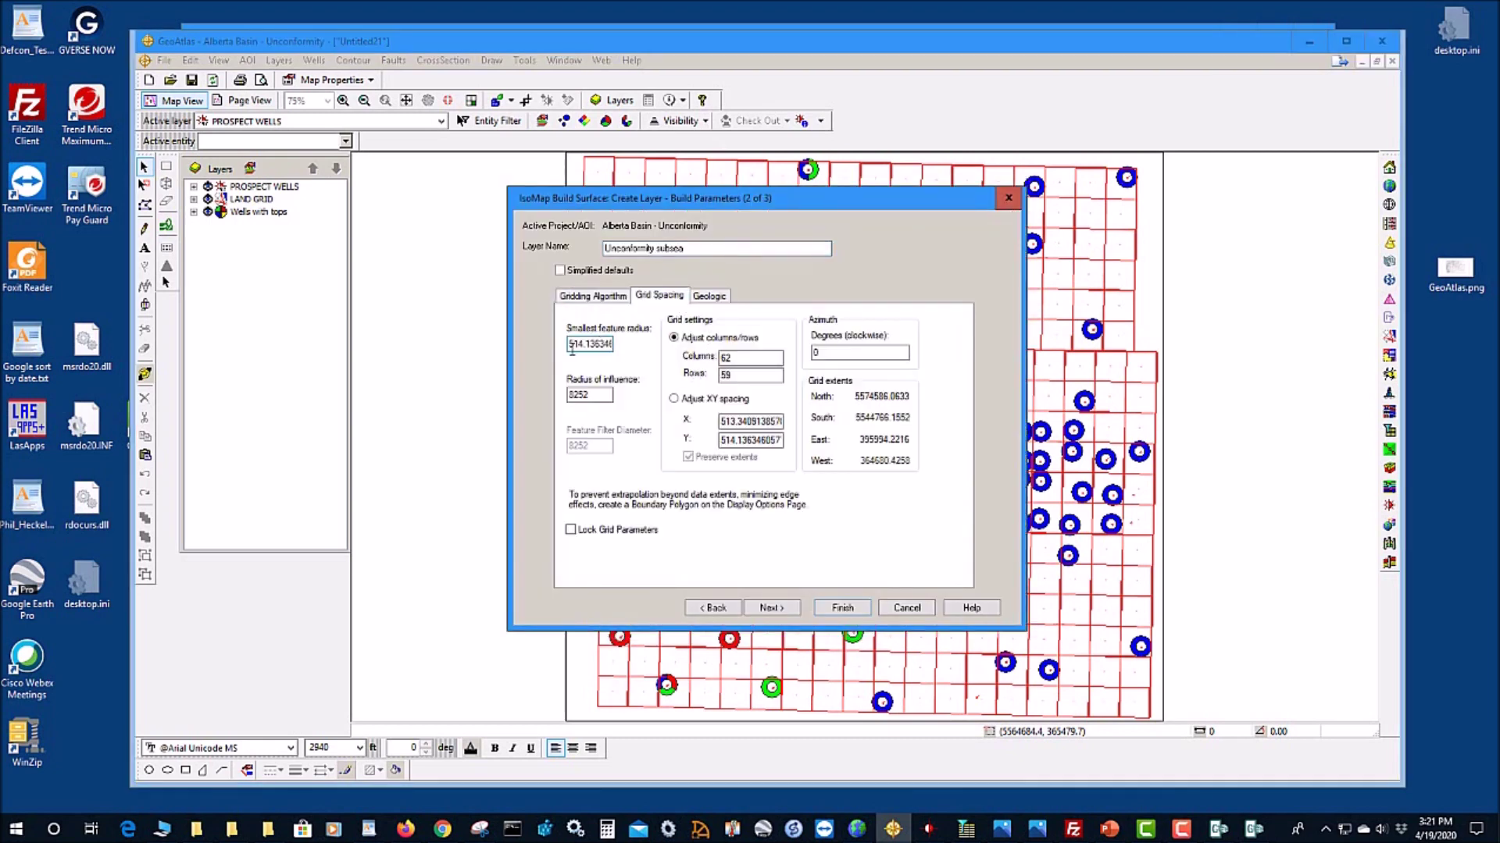
drag(572, 349, 634, 353)
text(200)
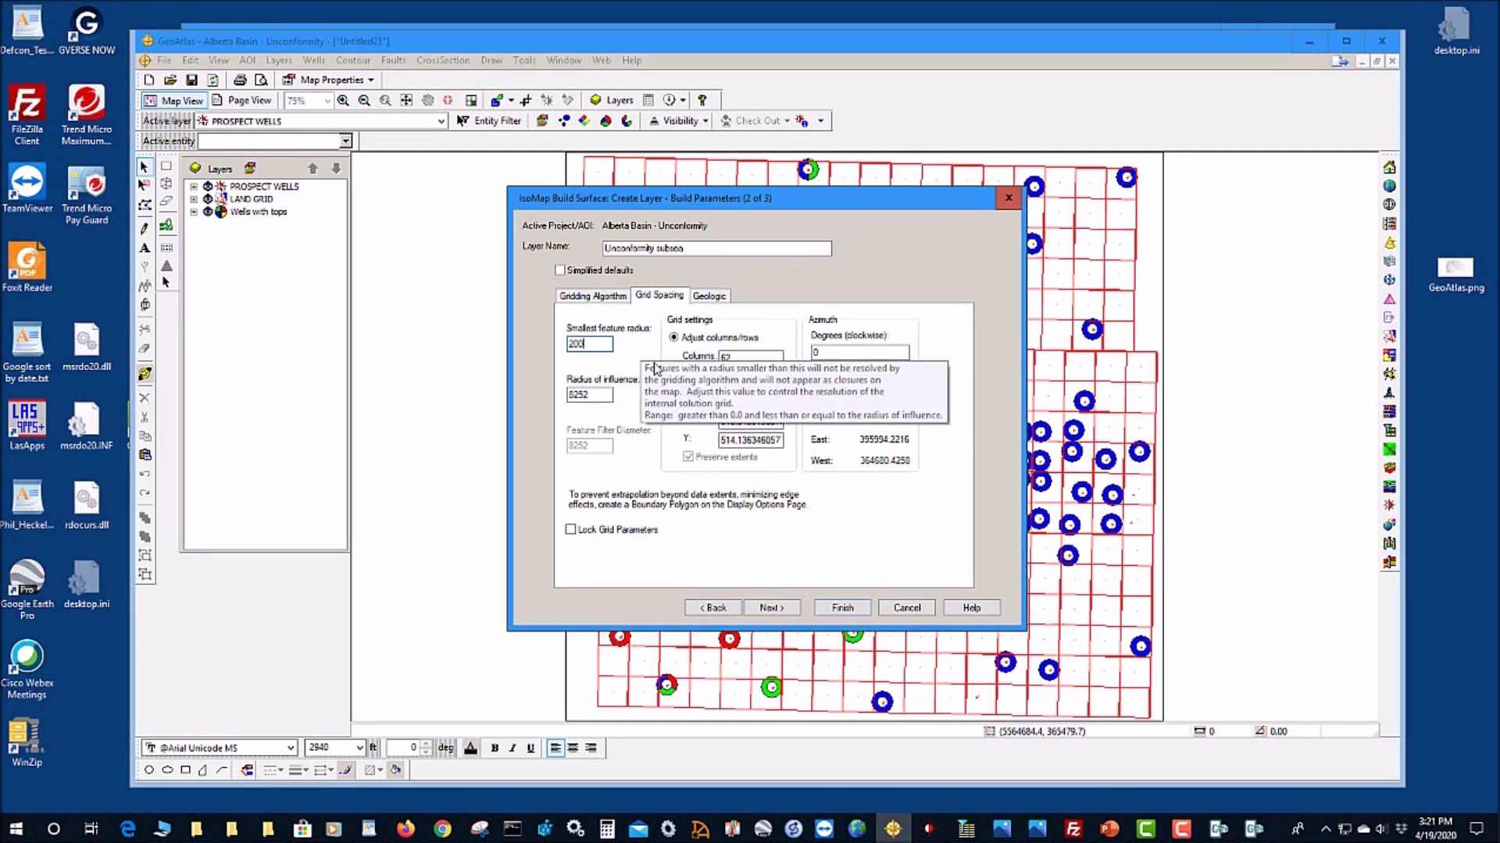
key(BackSpace)
click(769, 608)
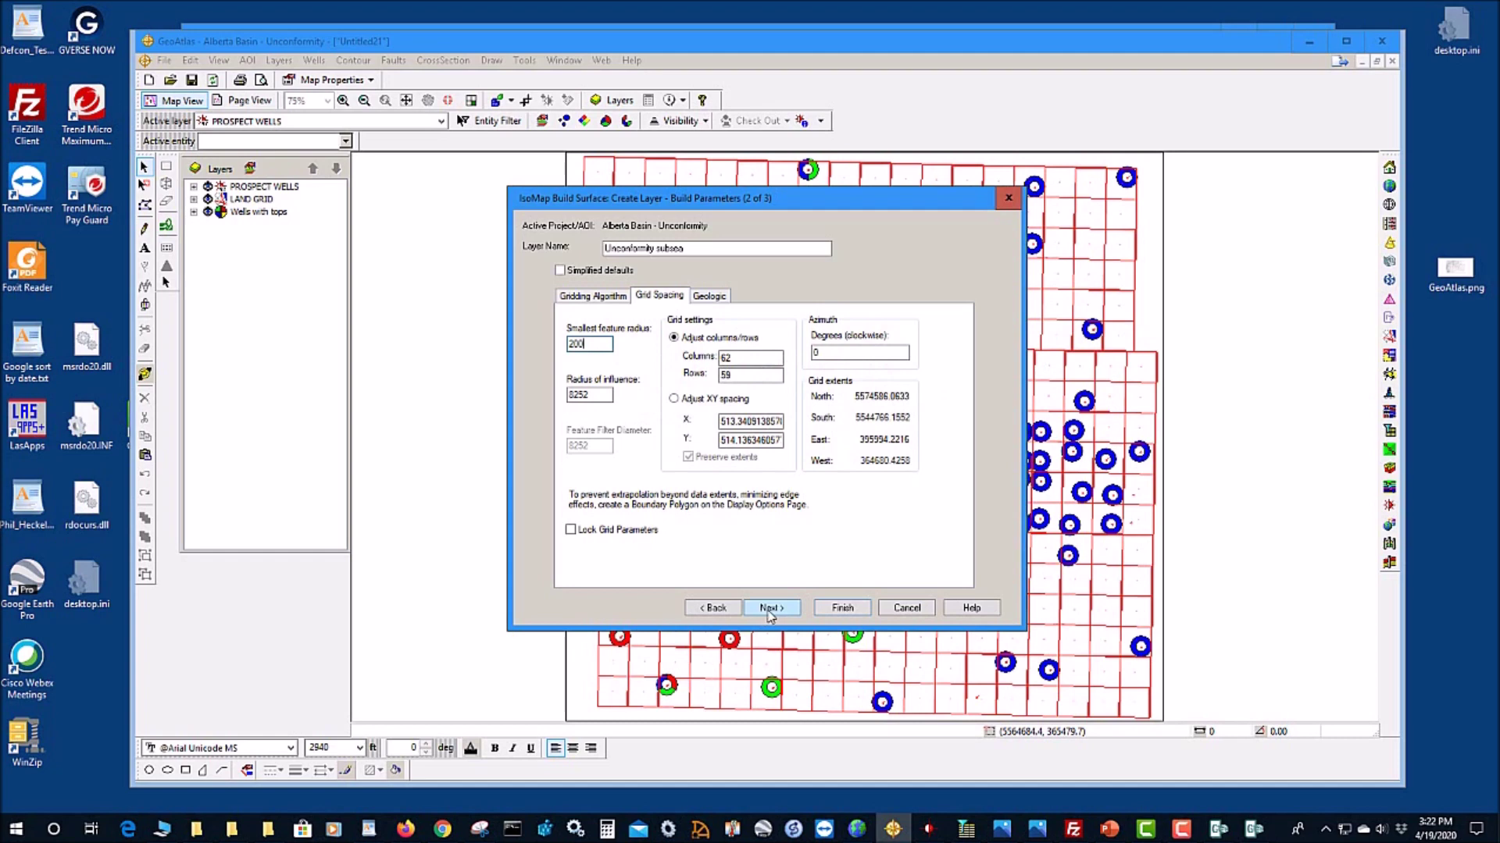
Step: Turn on color fill for the Unconformity subsea layer and build the surface on the map
click(548, 431)
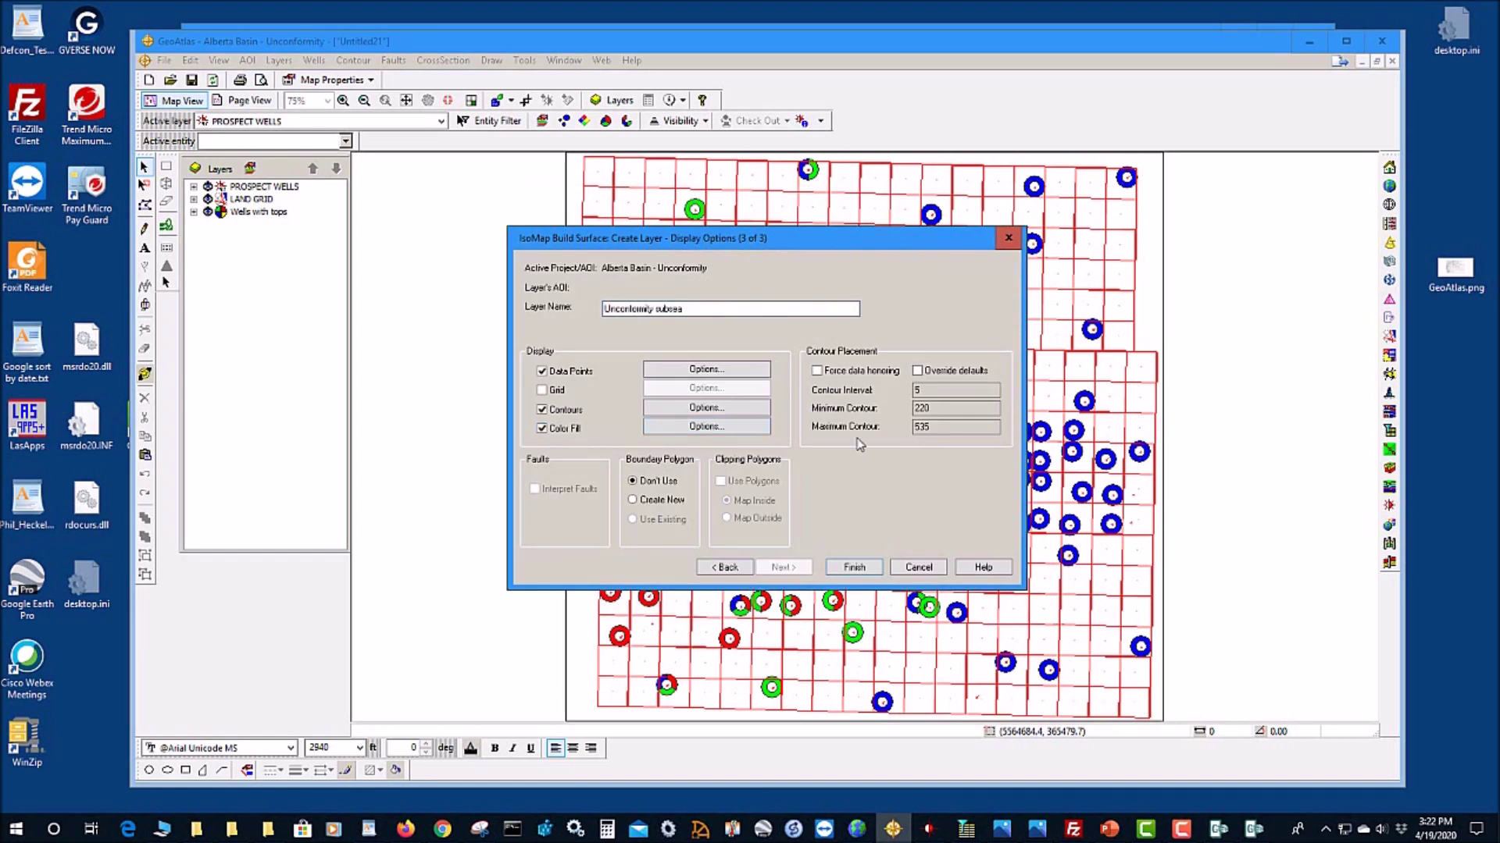
drag(855, 244, 889, 199)
click(890, 523)
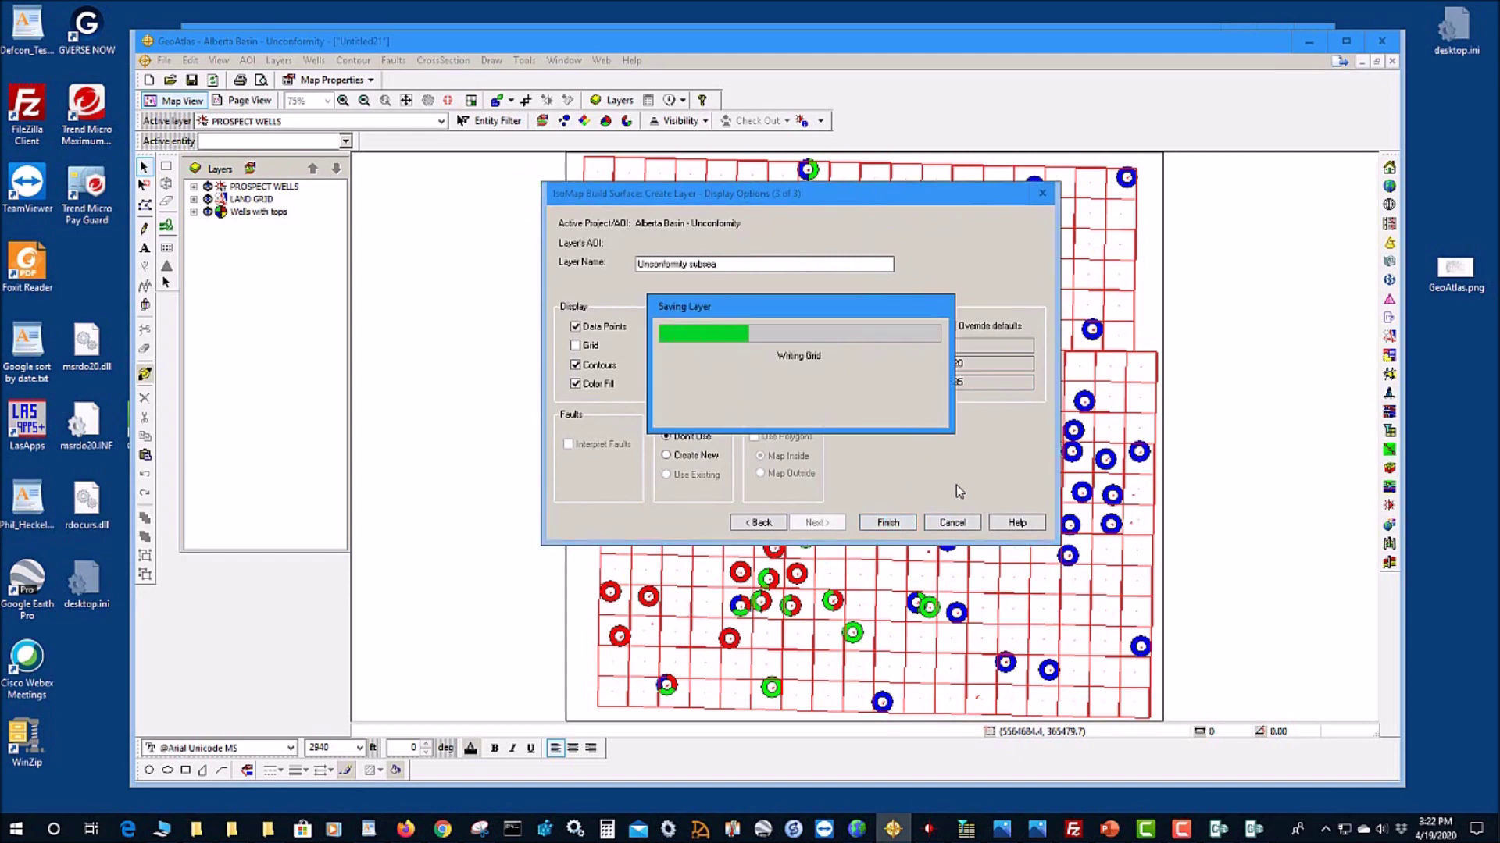
mouse_move(969, 571)
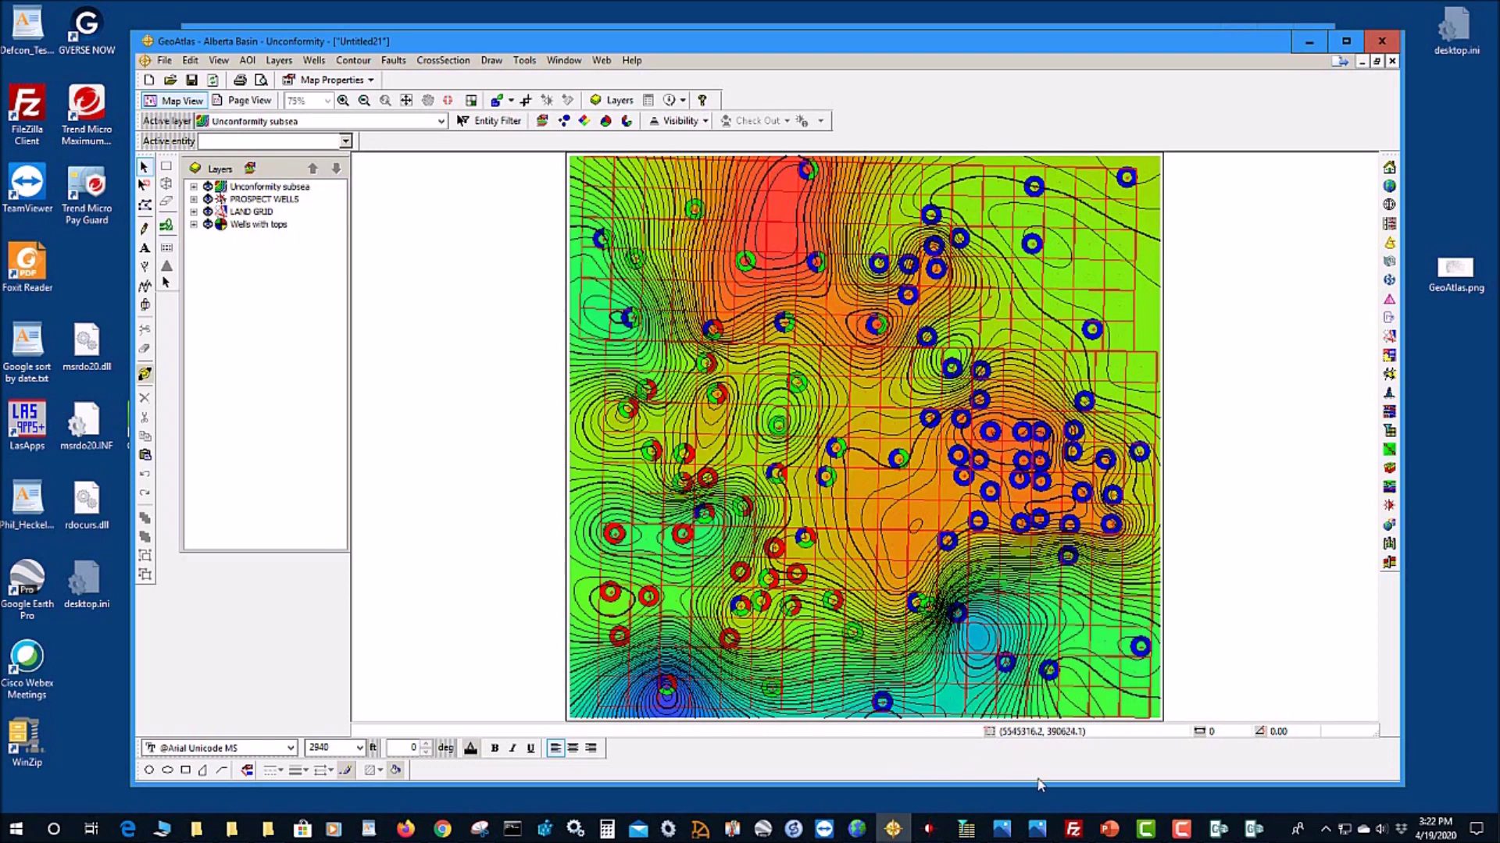
Step: Switch to WellBase Information Manager and start a composite formation top with the new name Ireton Formation
click(927, 831)
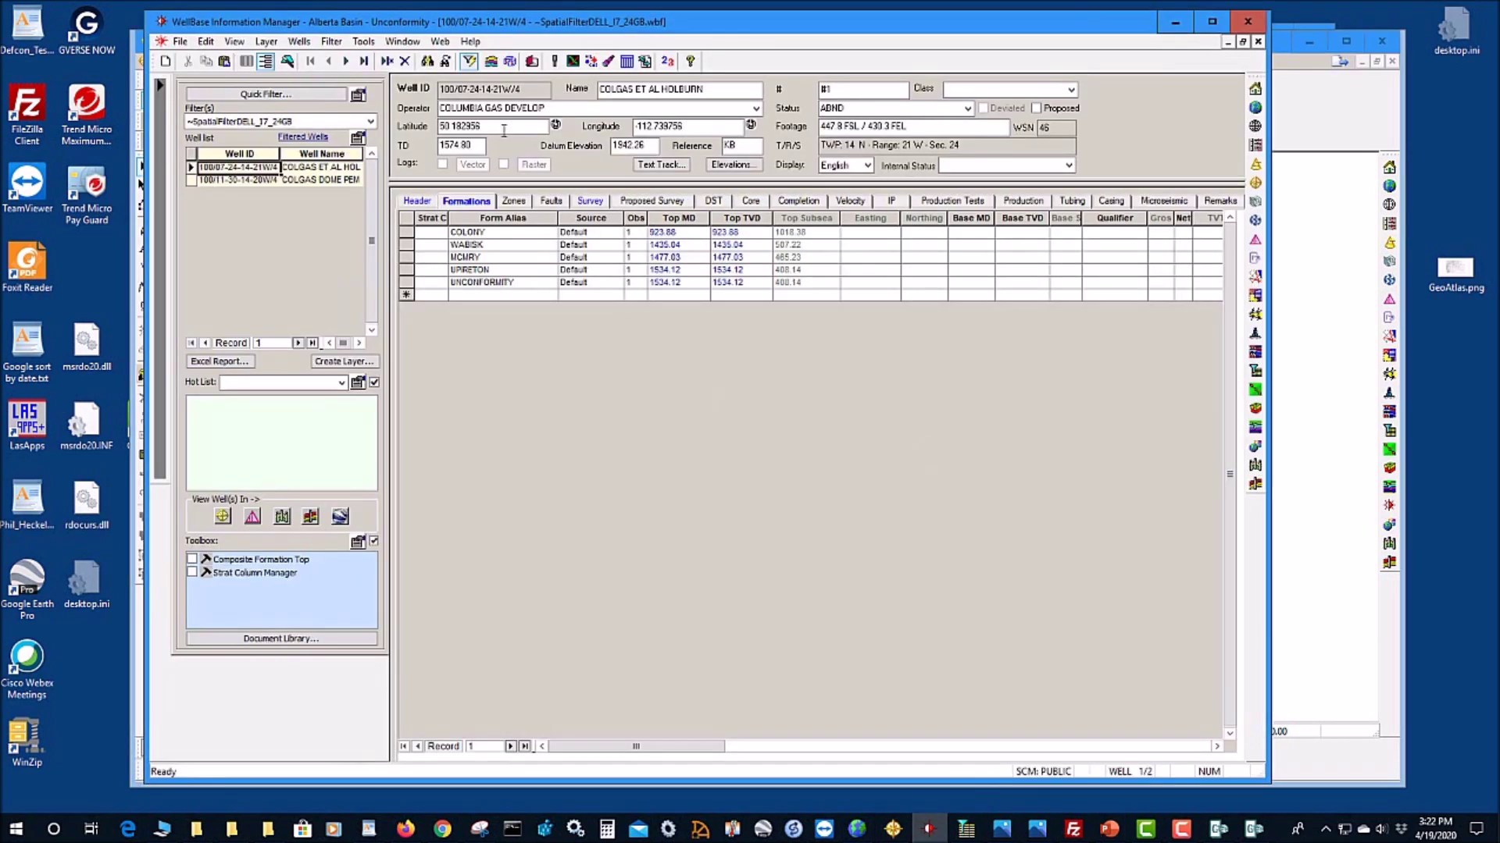
click(363, 42)
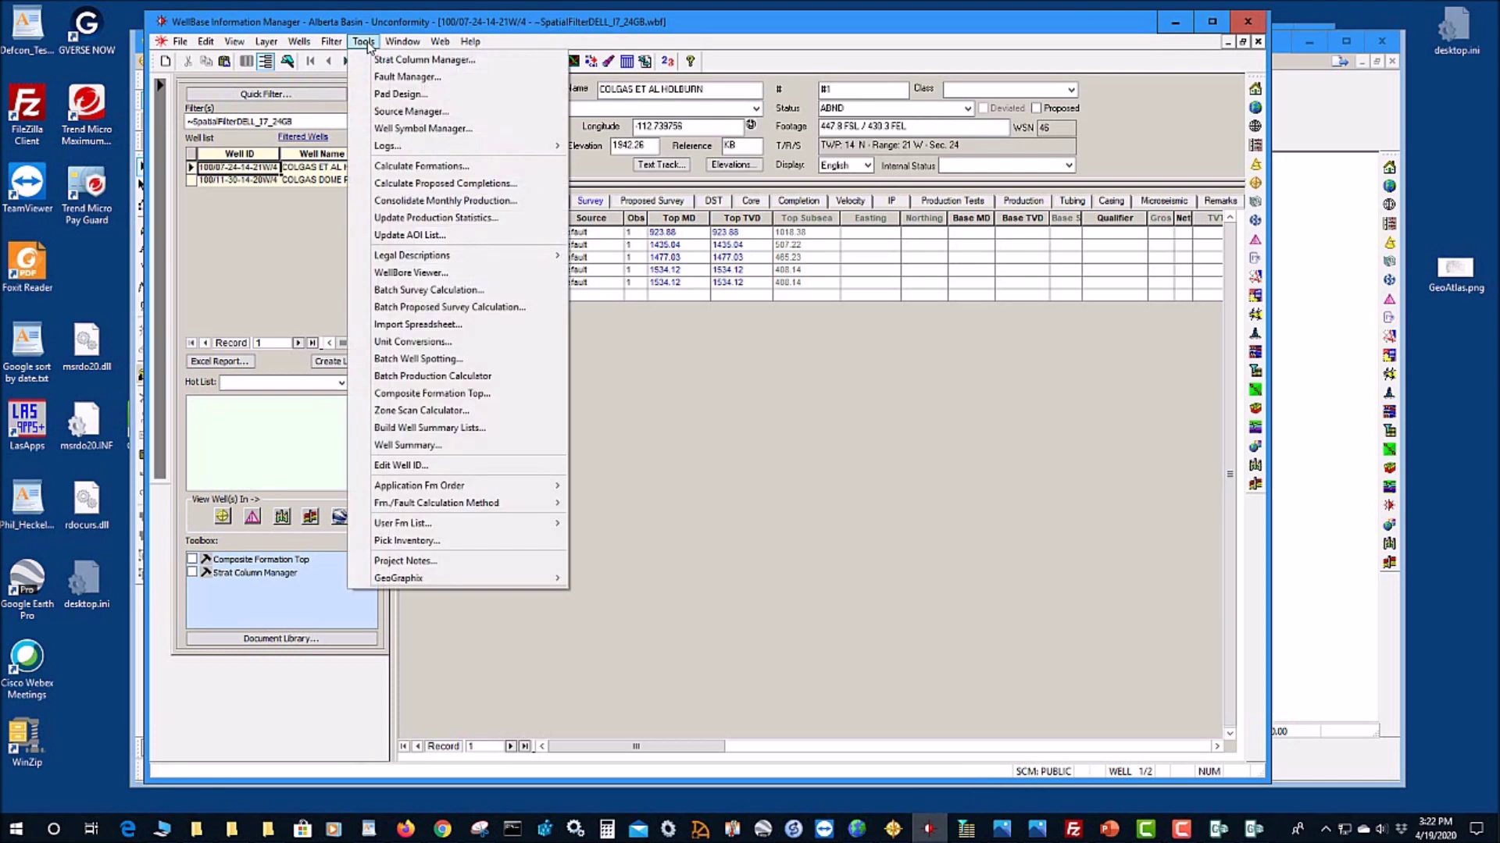
click(748, 361)
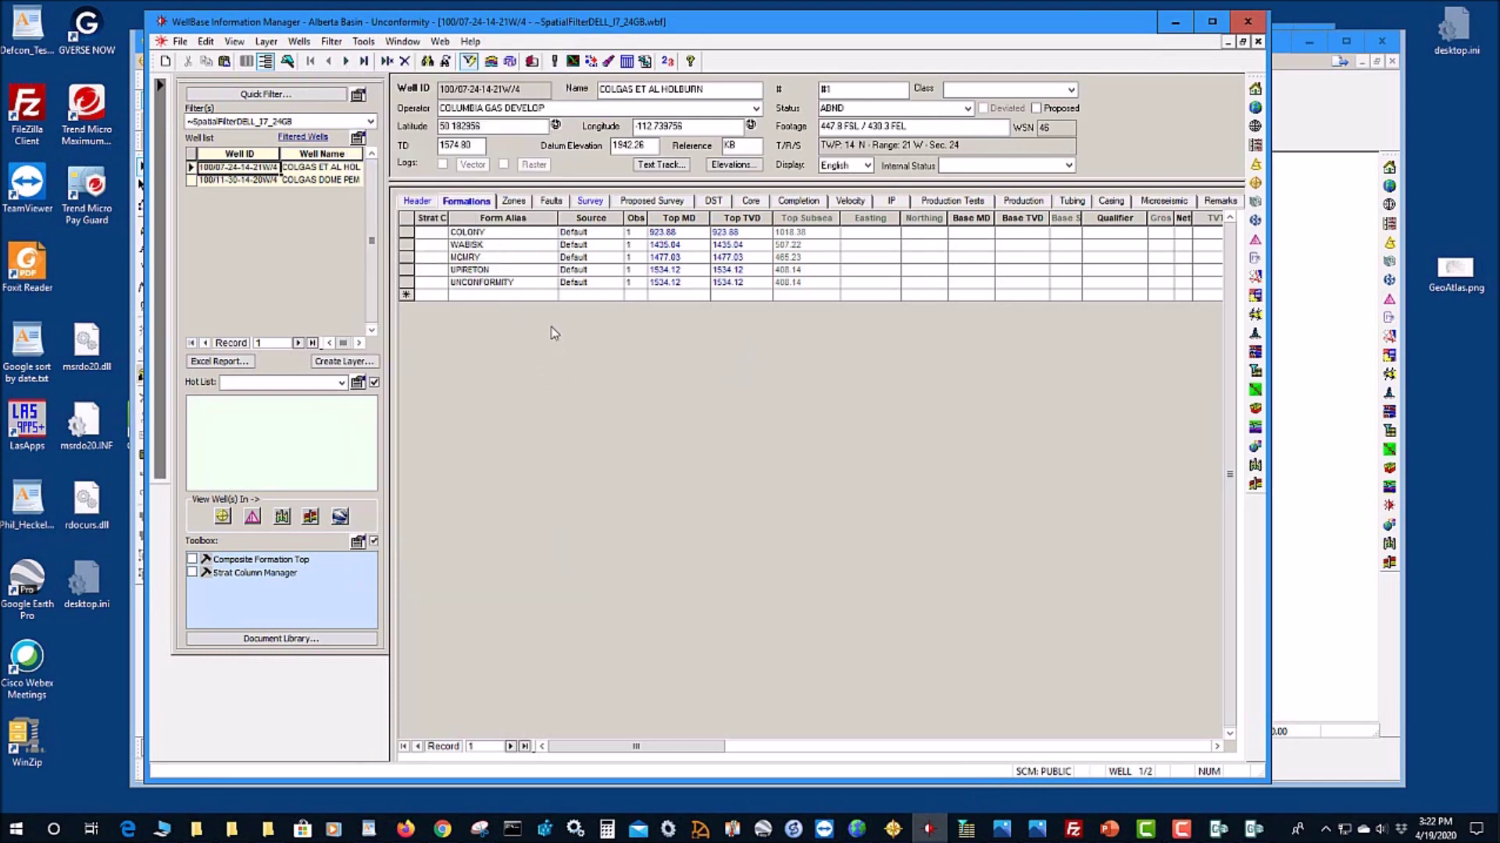
click(363, 42)
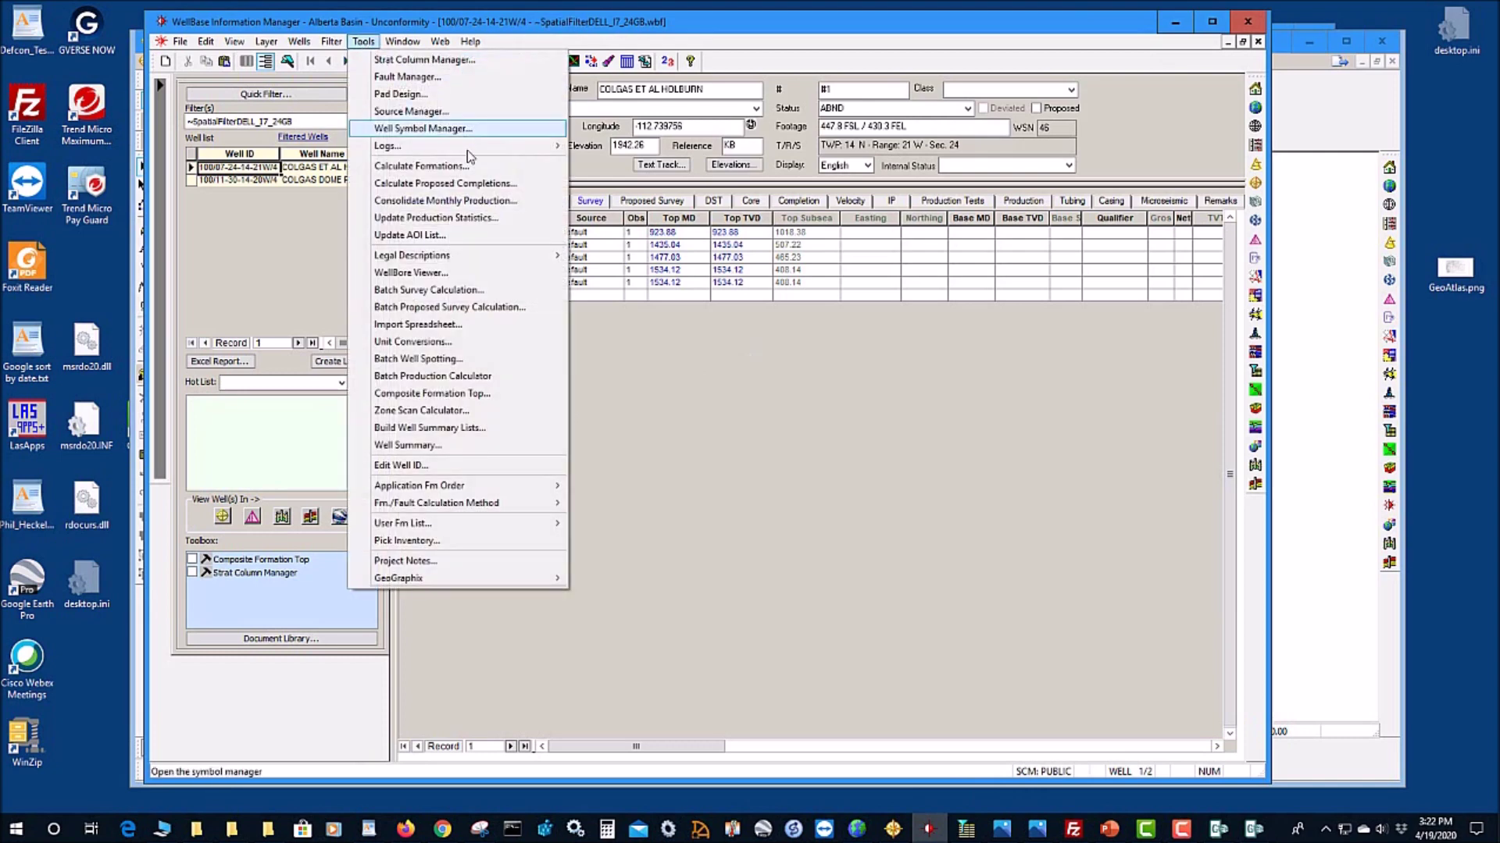
click(453, 396)
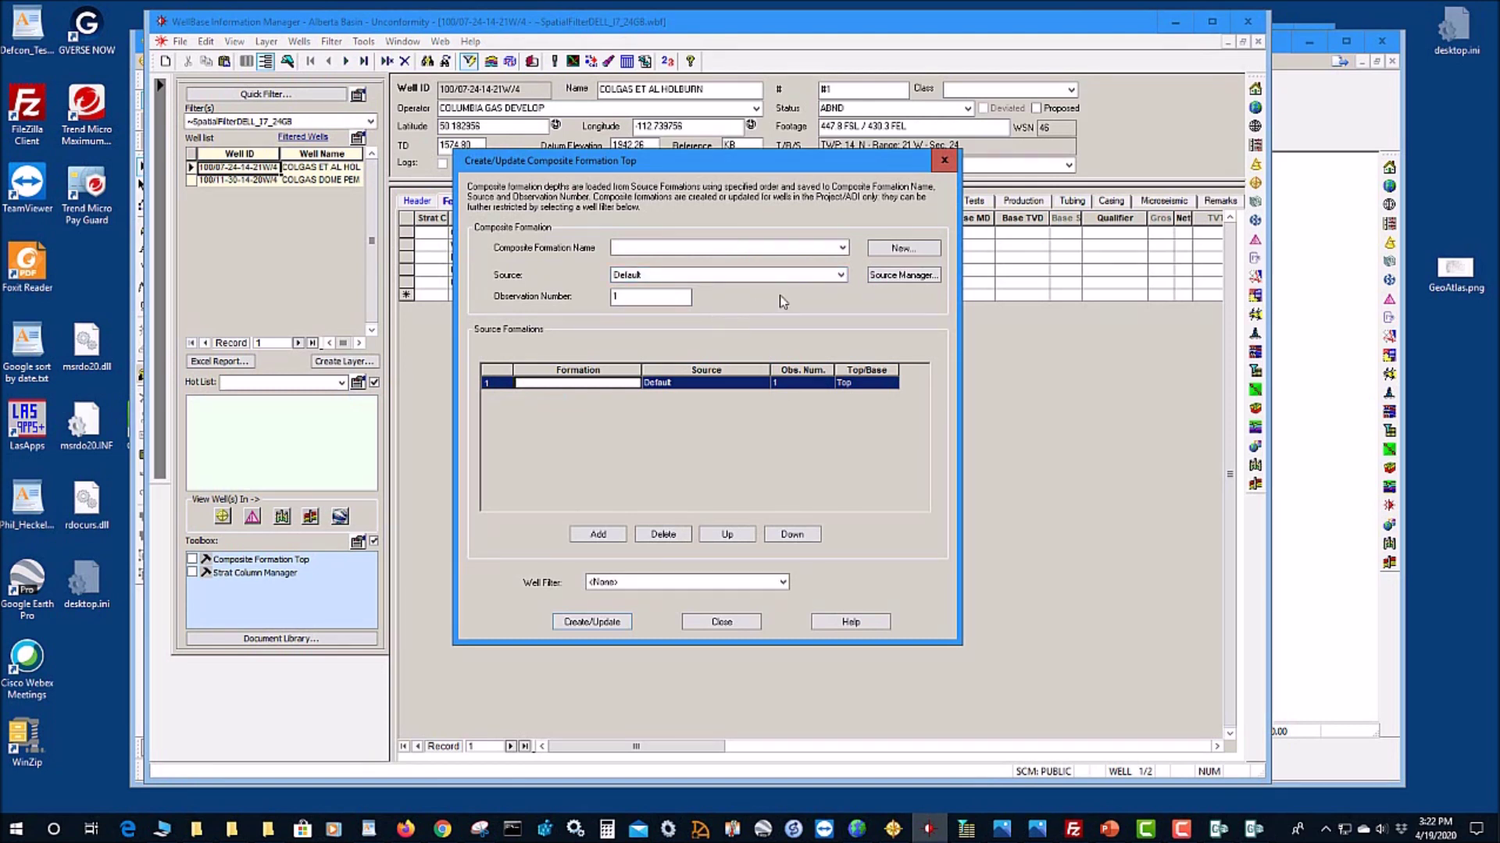
click(842, 250)
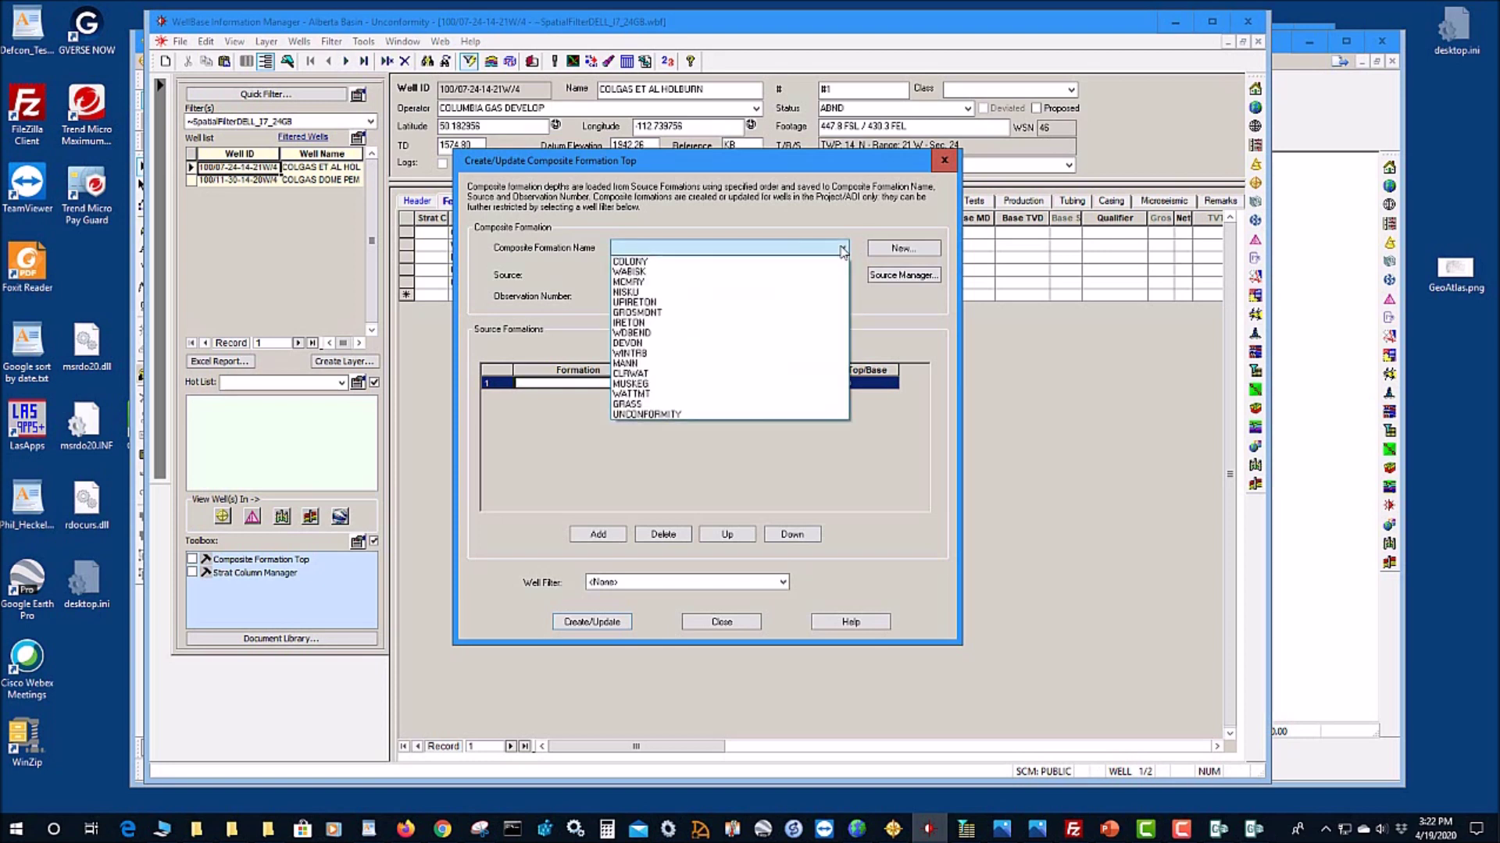
click(886, 322)
click(902, 248)
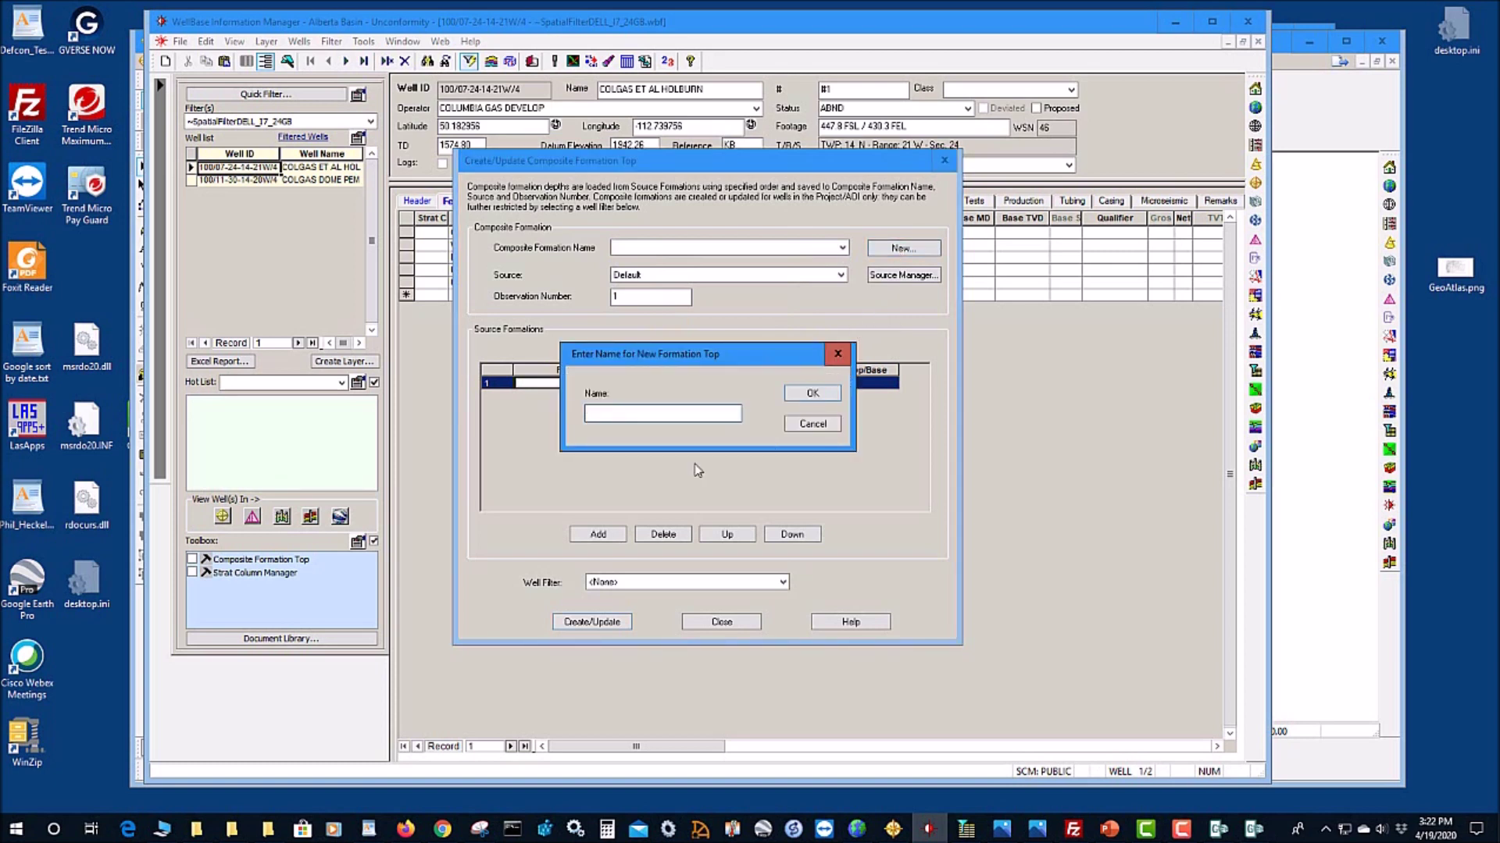
text(hel)
text(on Fo)
text(rmation)
click(818, 394)
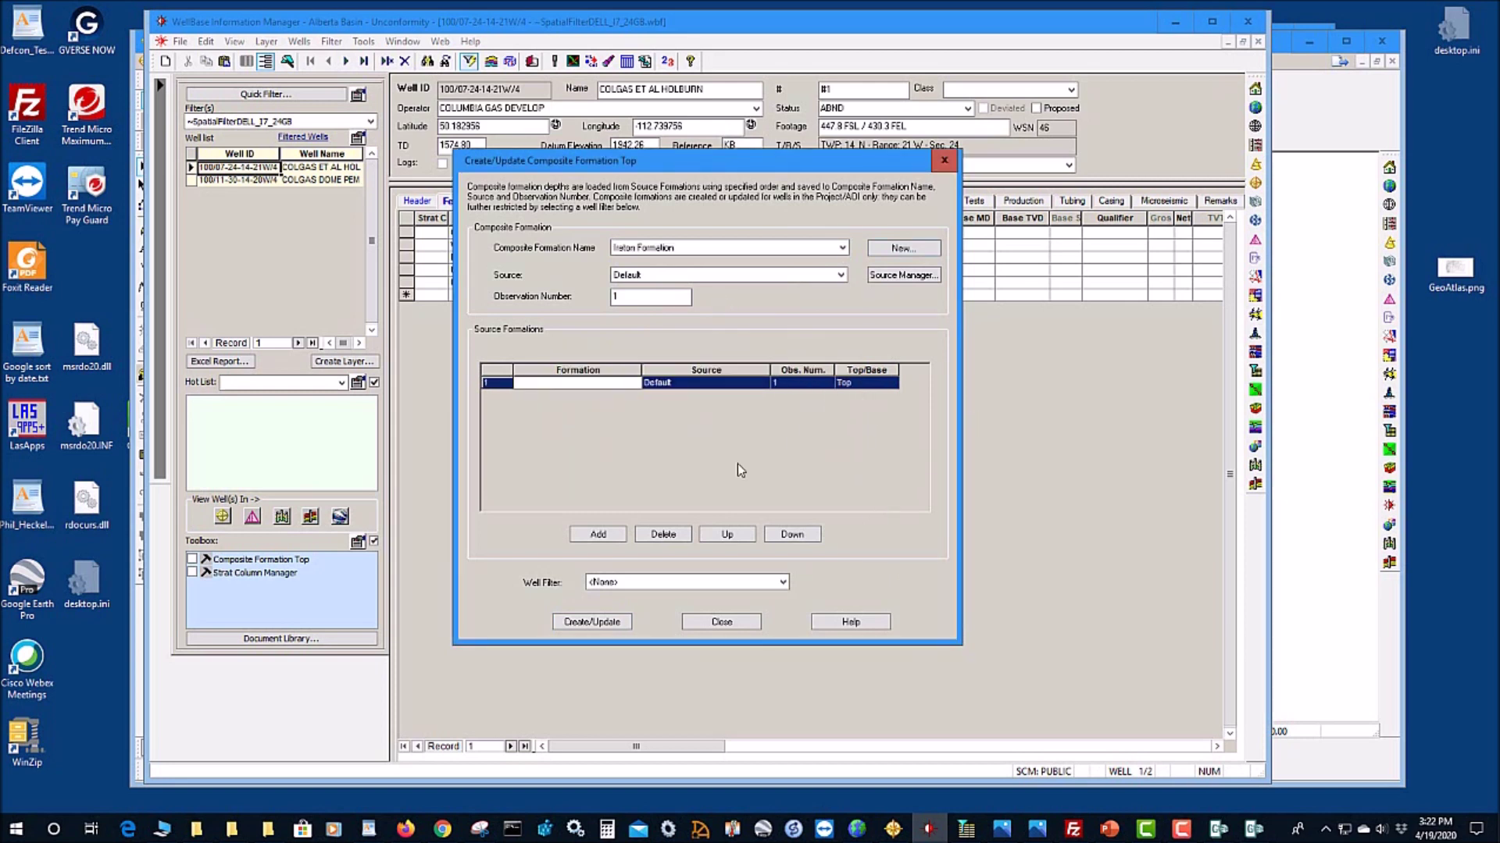
Step: Create the Ireton Formation composite top from the IRETON top and close the composite dialog
click(635, 384)
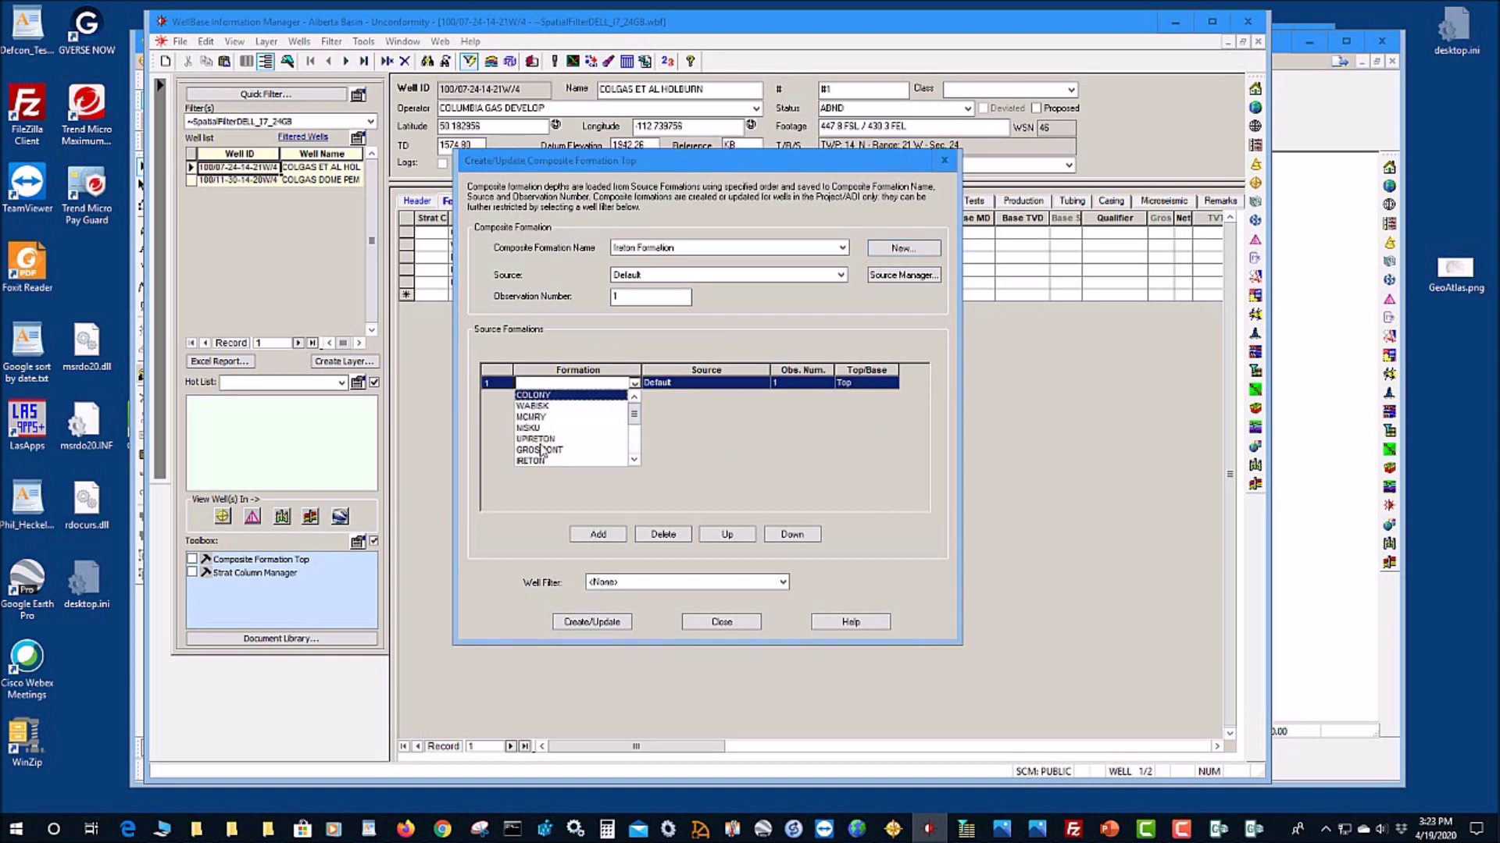
drag(634, 414, 635, 421)
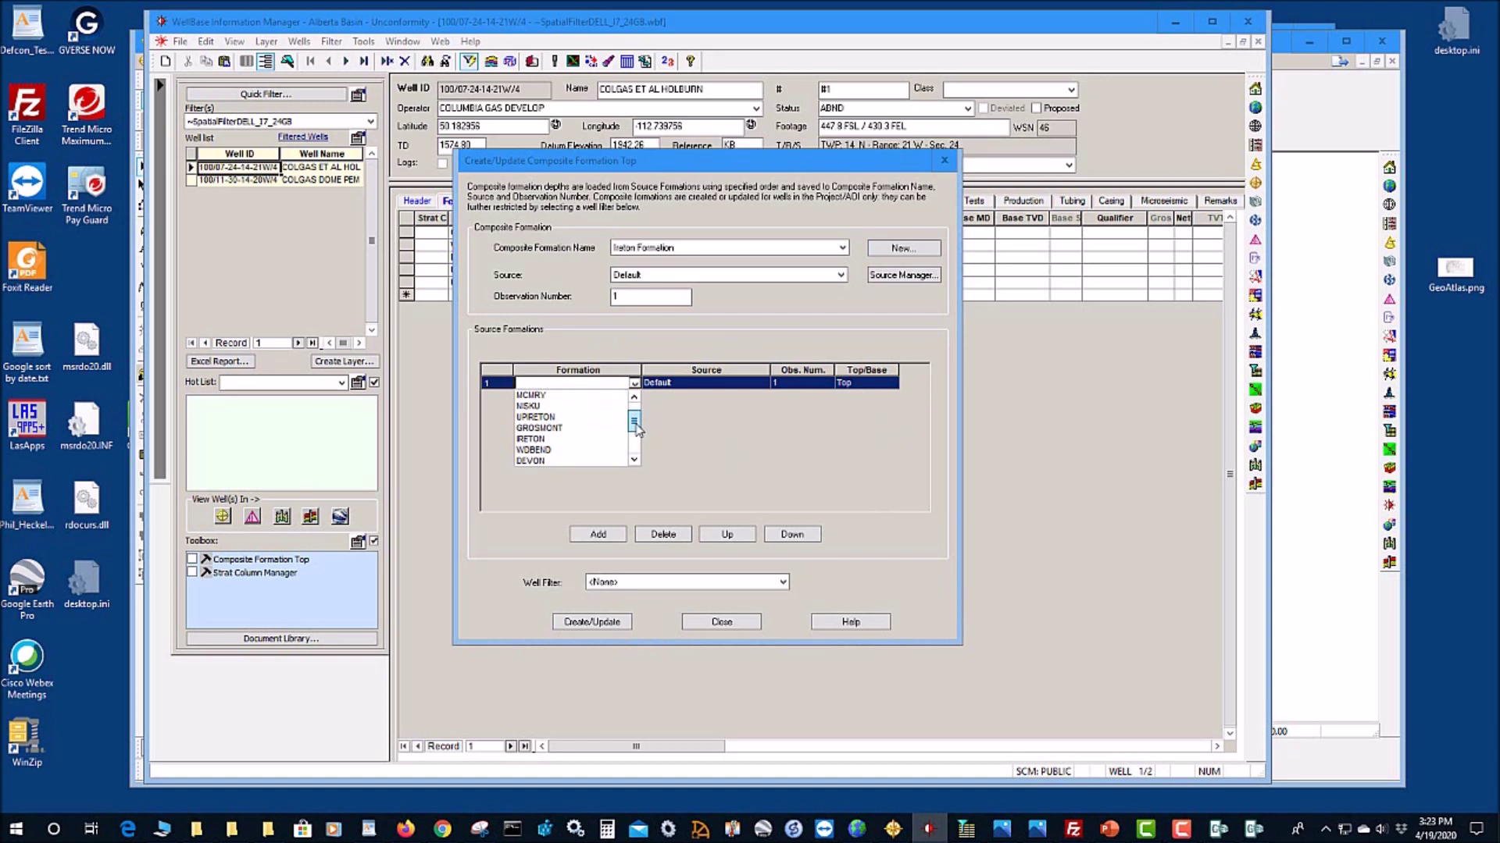
click(532, 439)
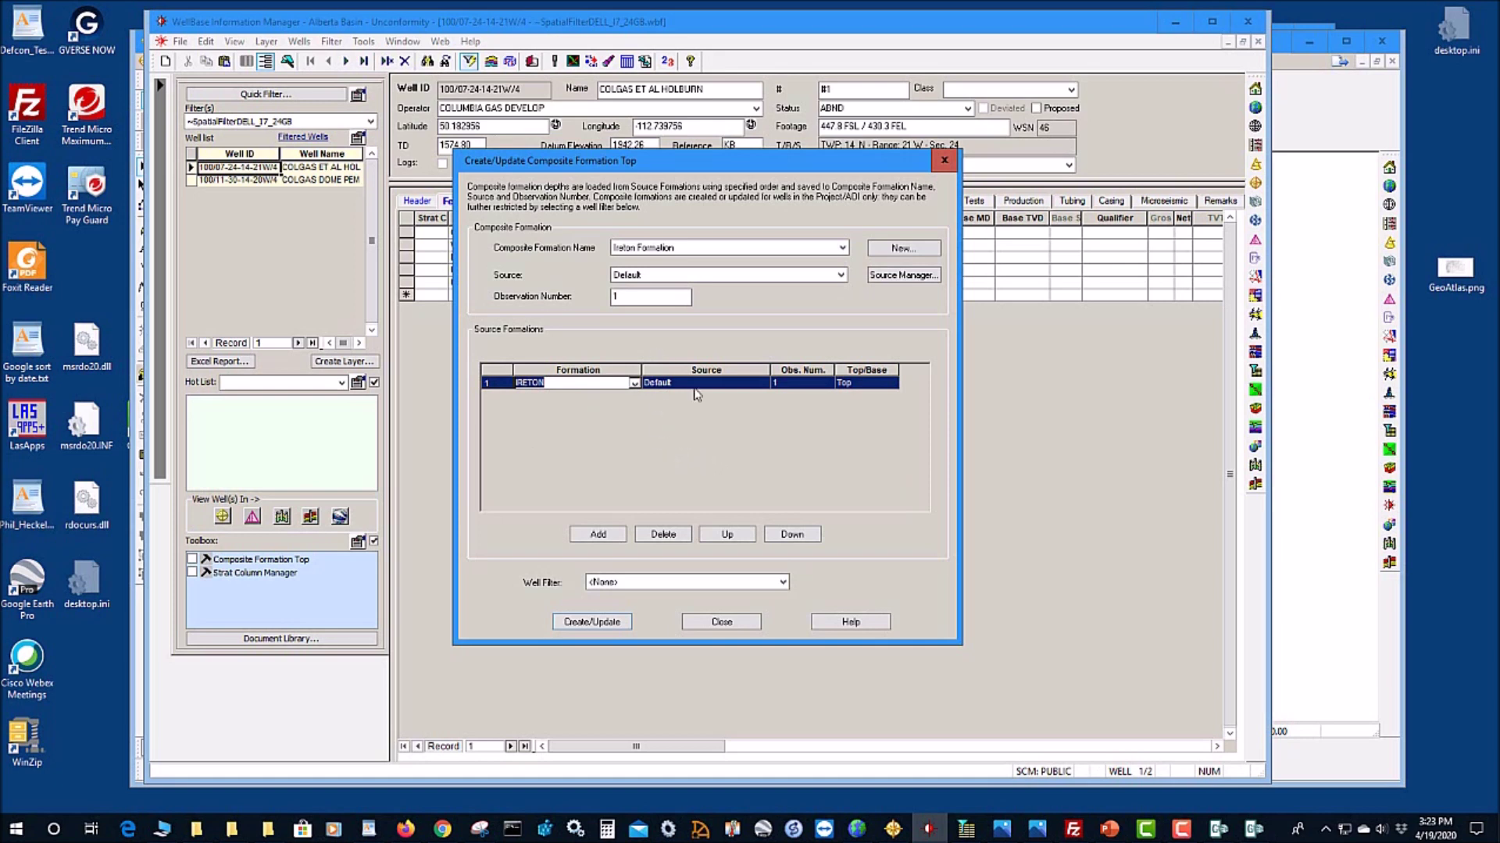
click(607, 623)
click(722, 623)
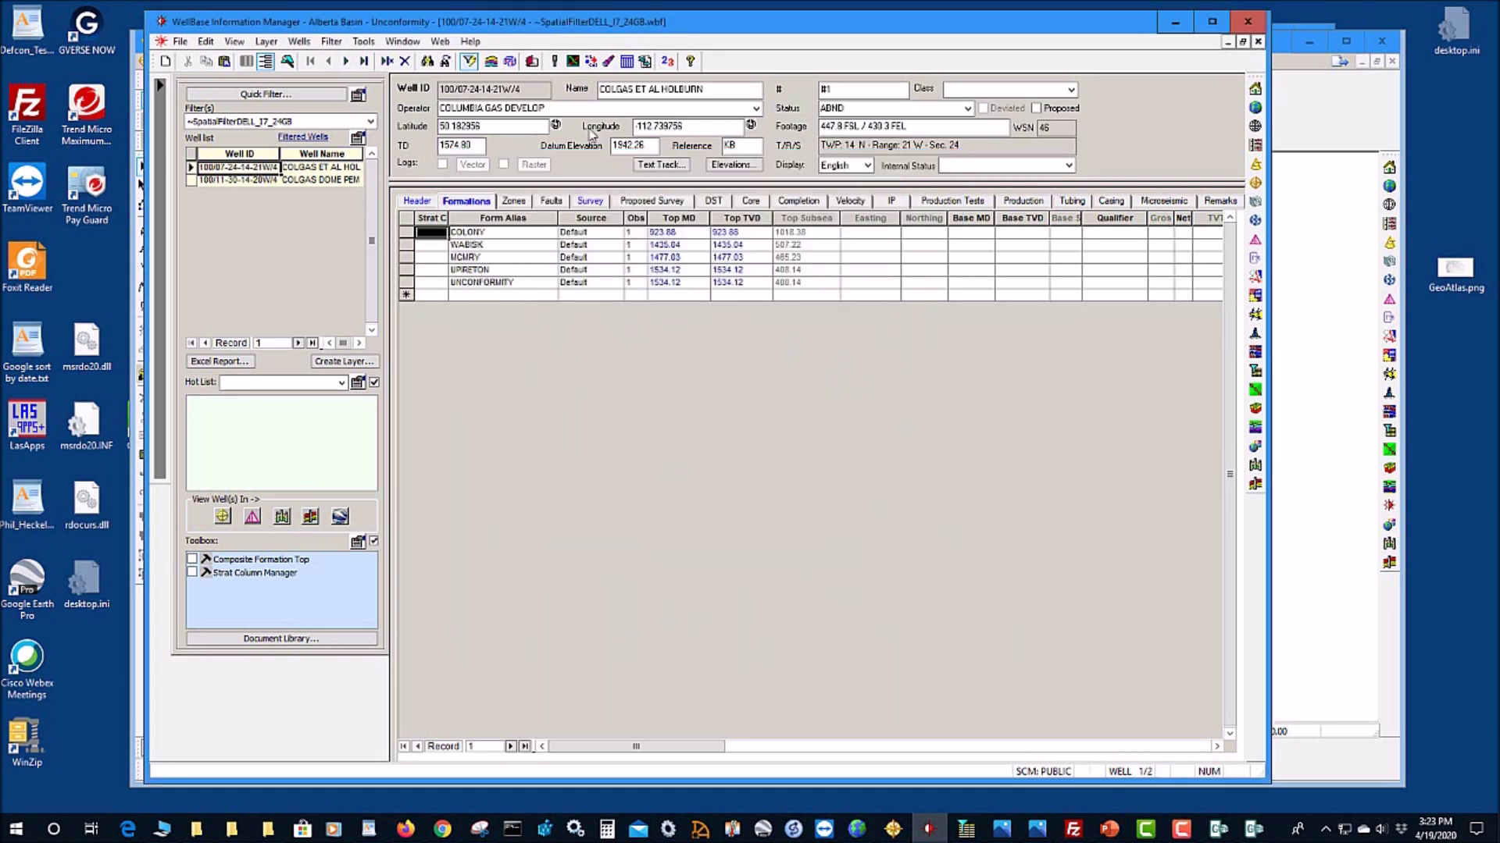
Step: Review the formation order in the Stratigraphic Column Manager, and check the tops of the next filtered well
click(363, 42)
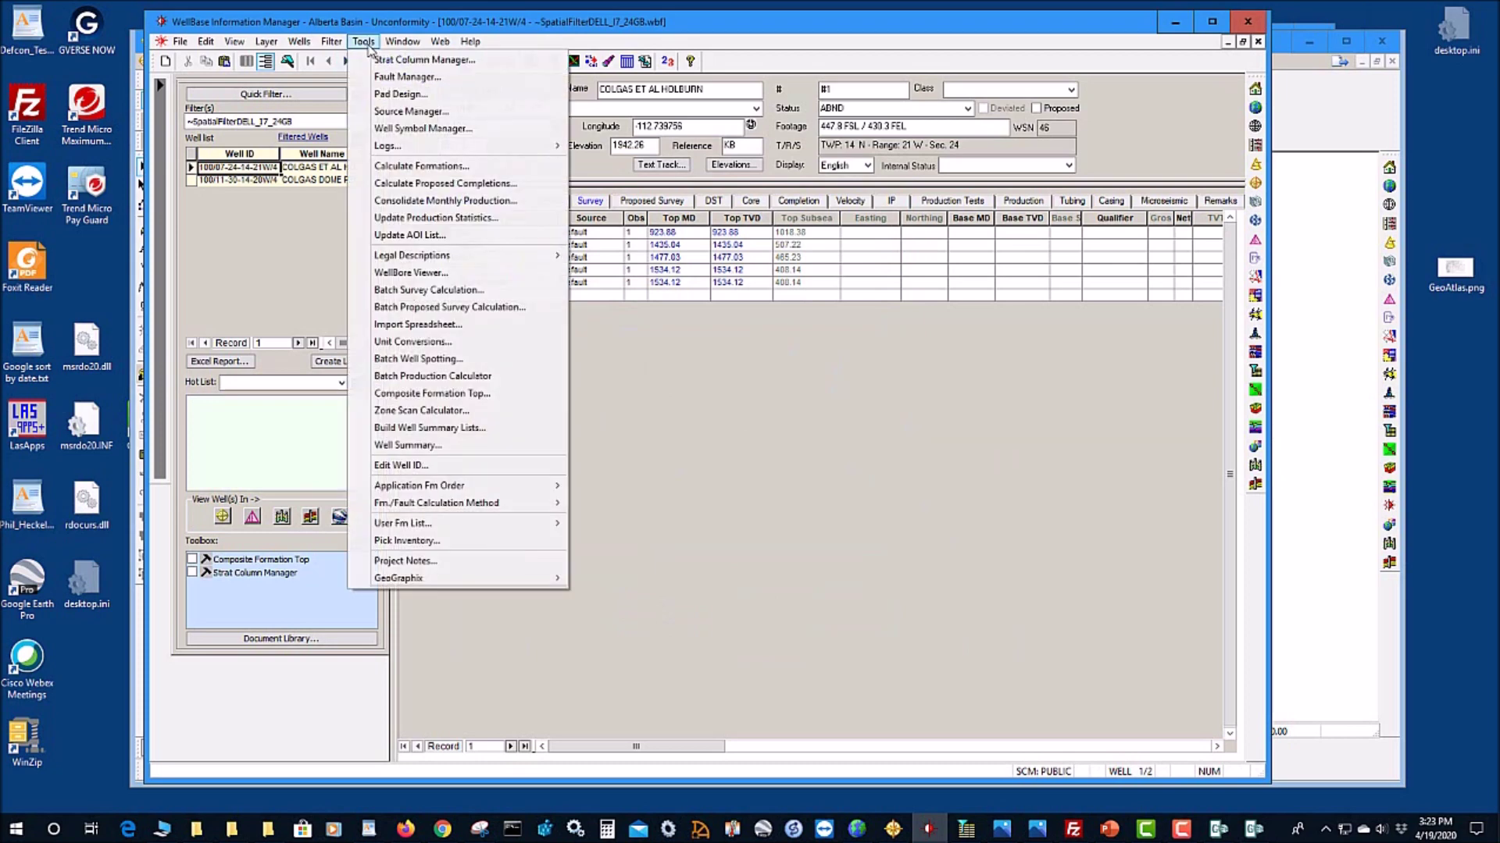
click(396, 61)
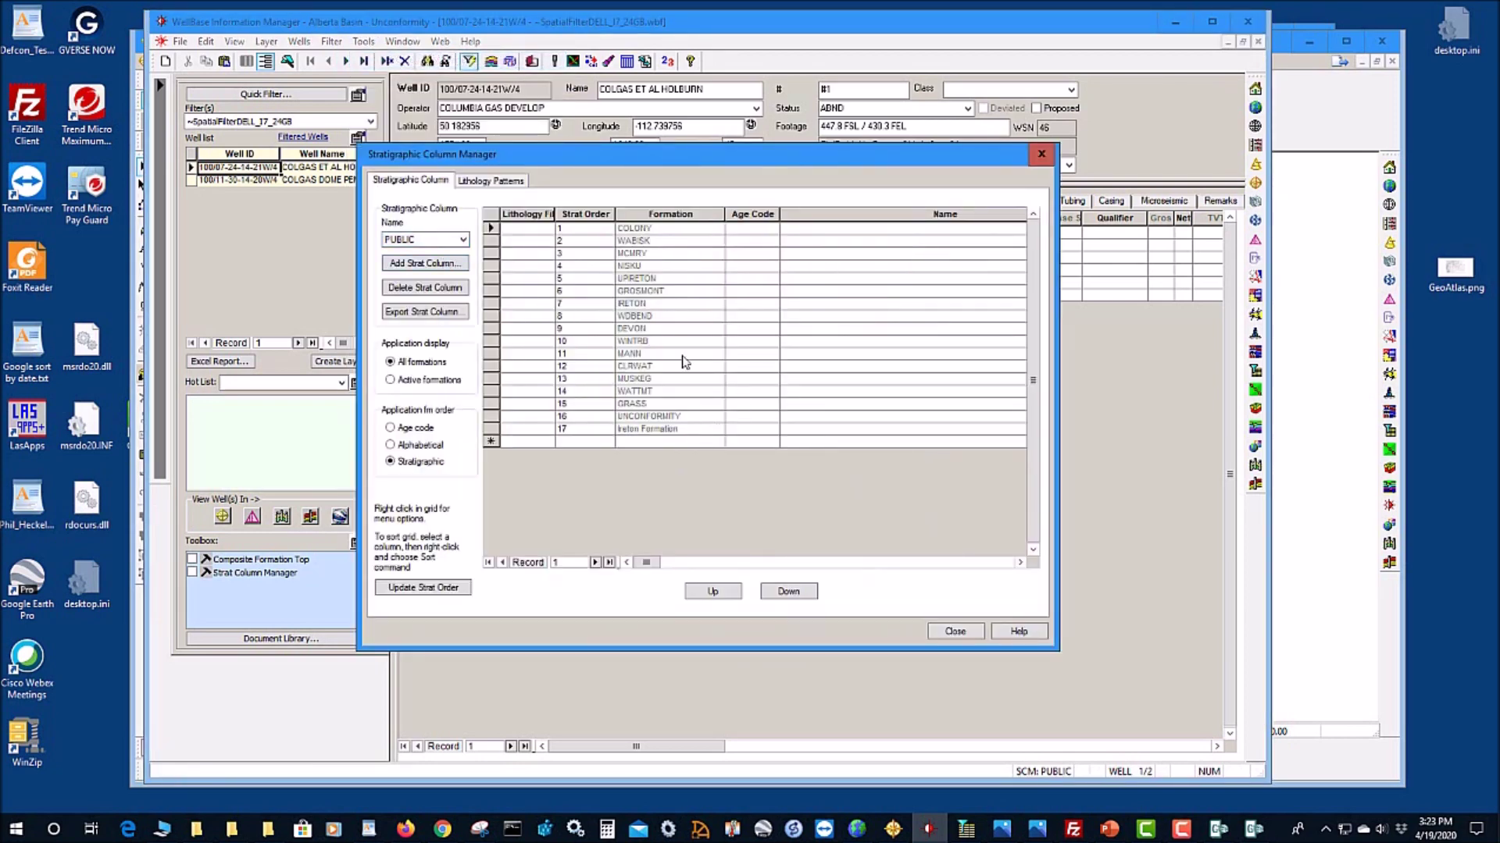
click(949, 634)
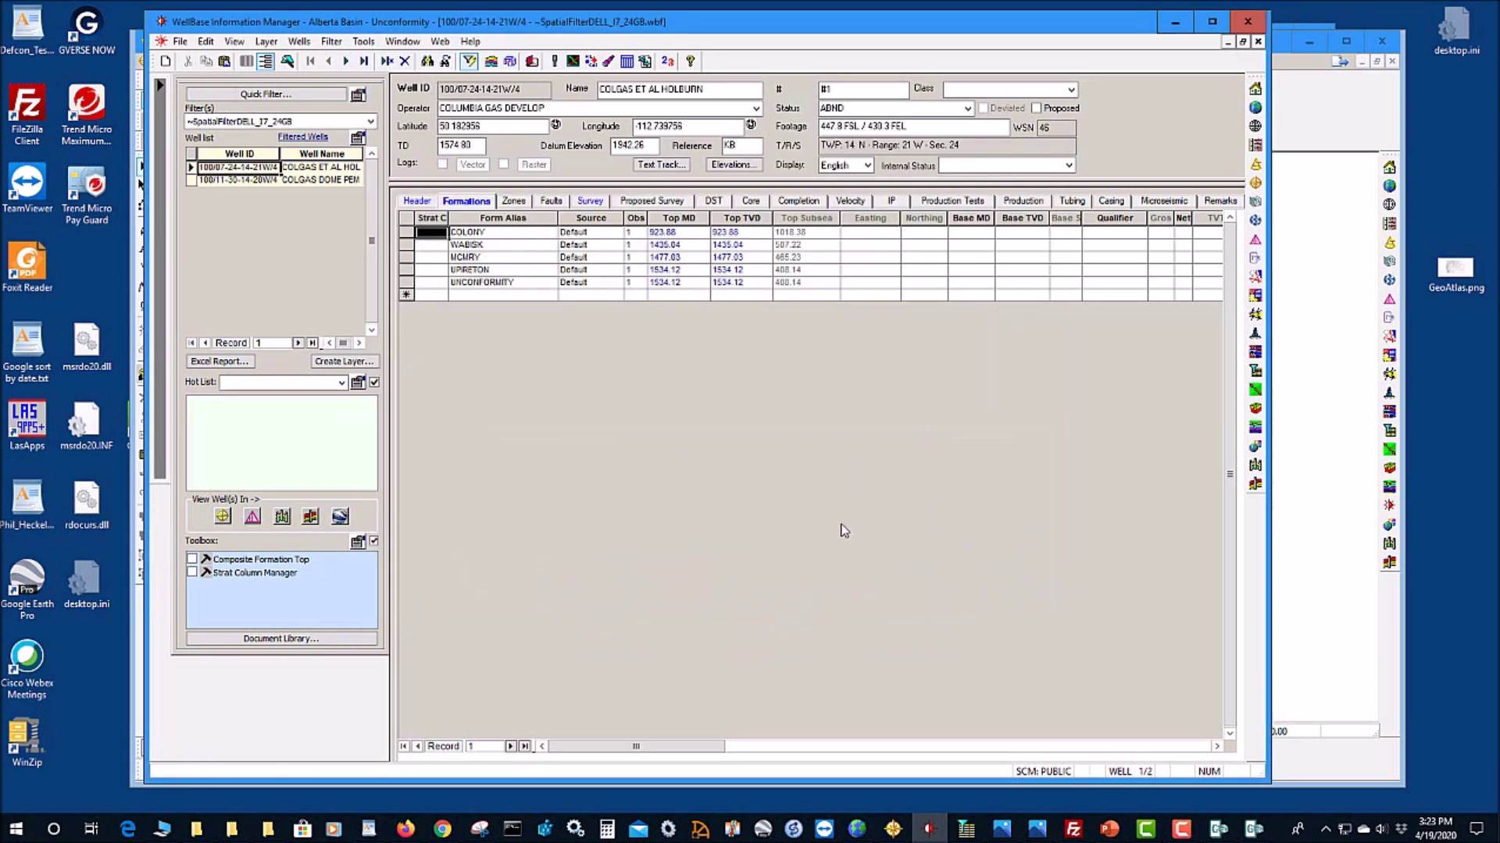
click(346, 60)
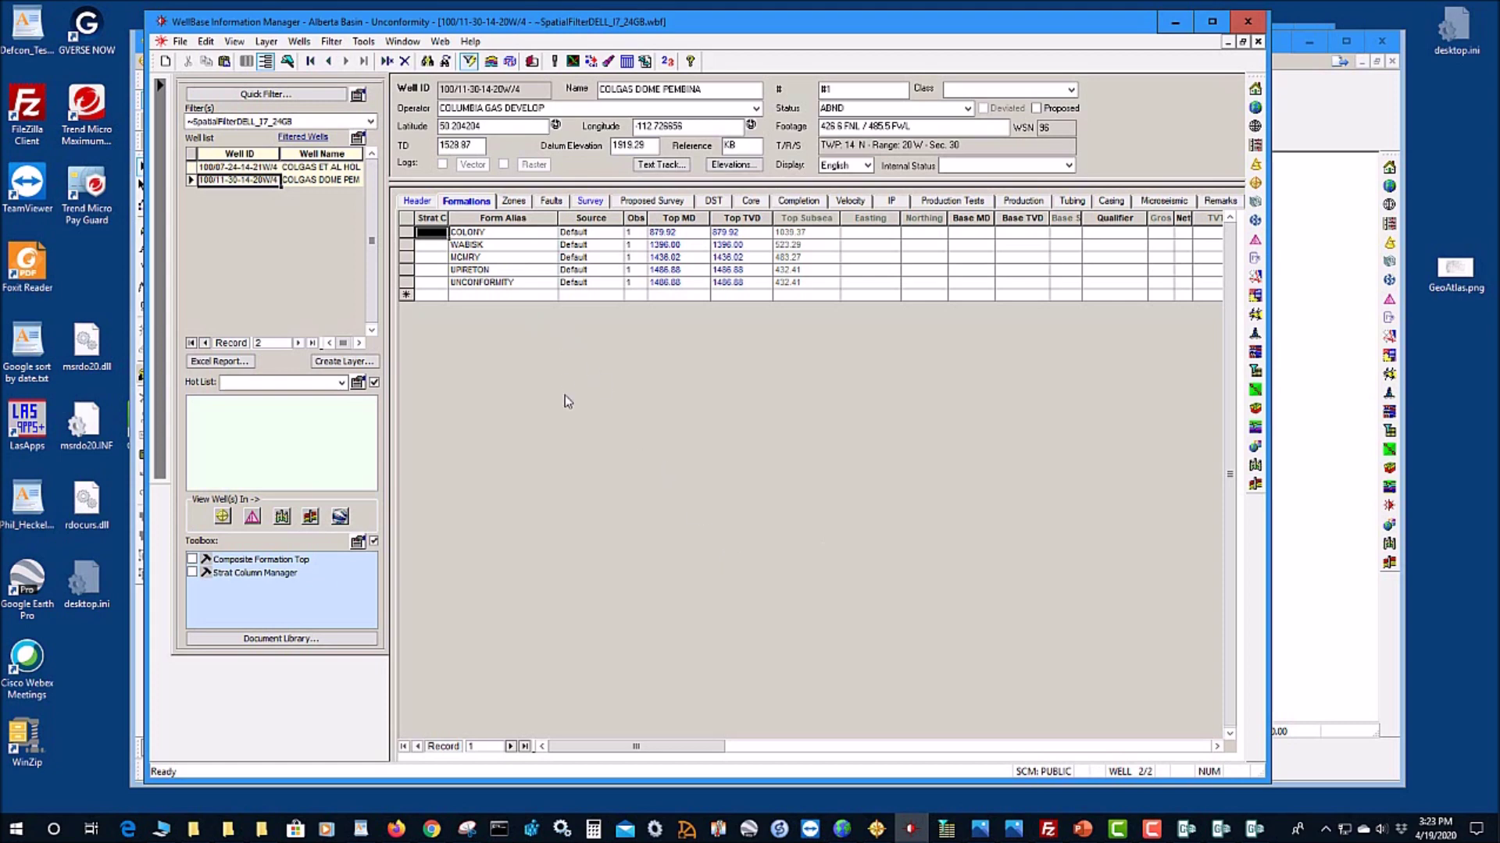
Step: Move Ireton Formation up the PUBLIC stratigraphic column to directly below IRETON
click(364, 42)
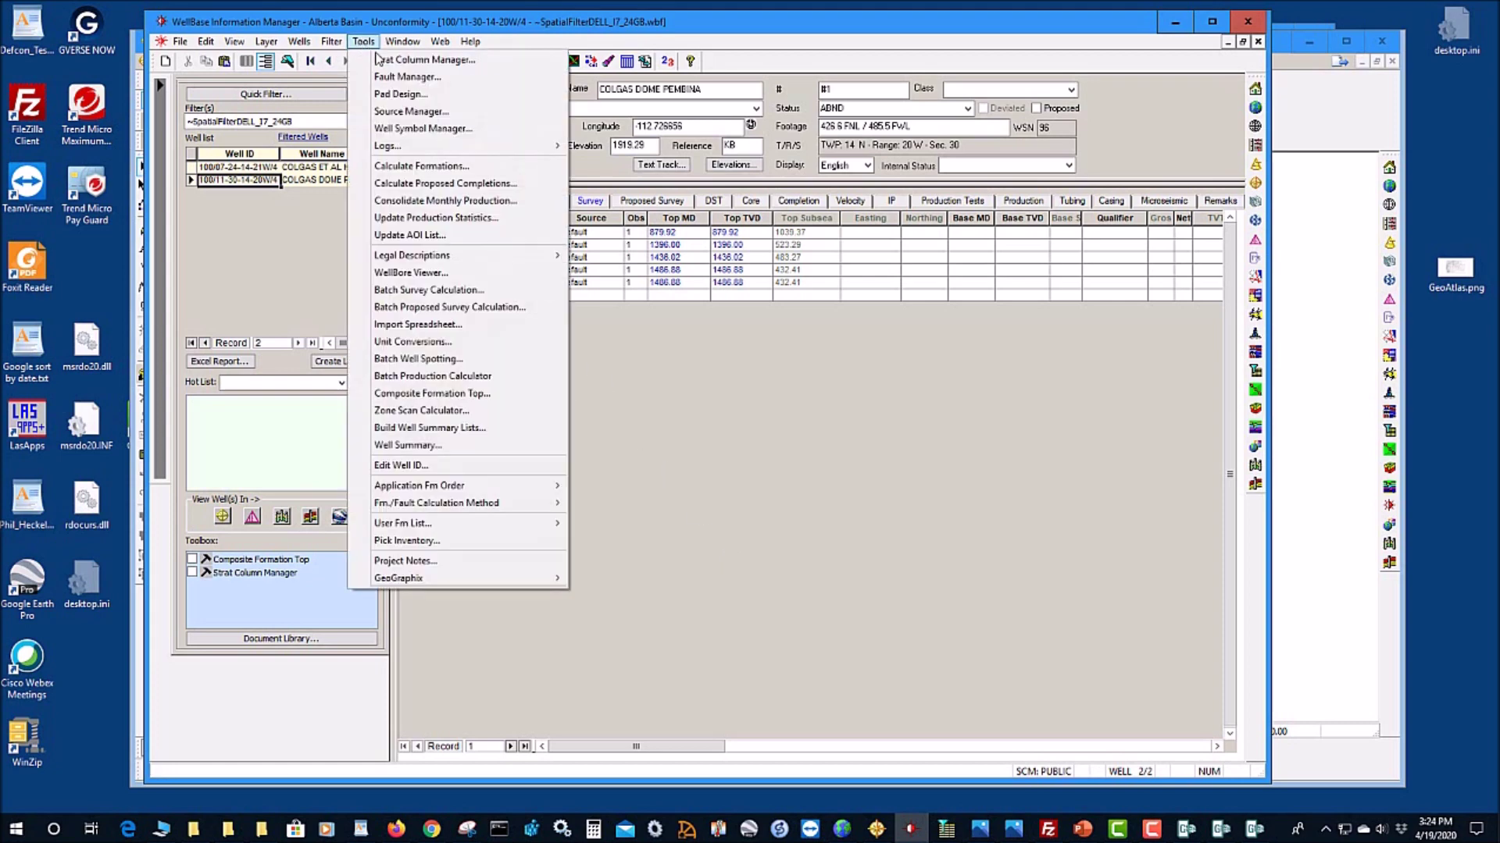
click(376, 59)
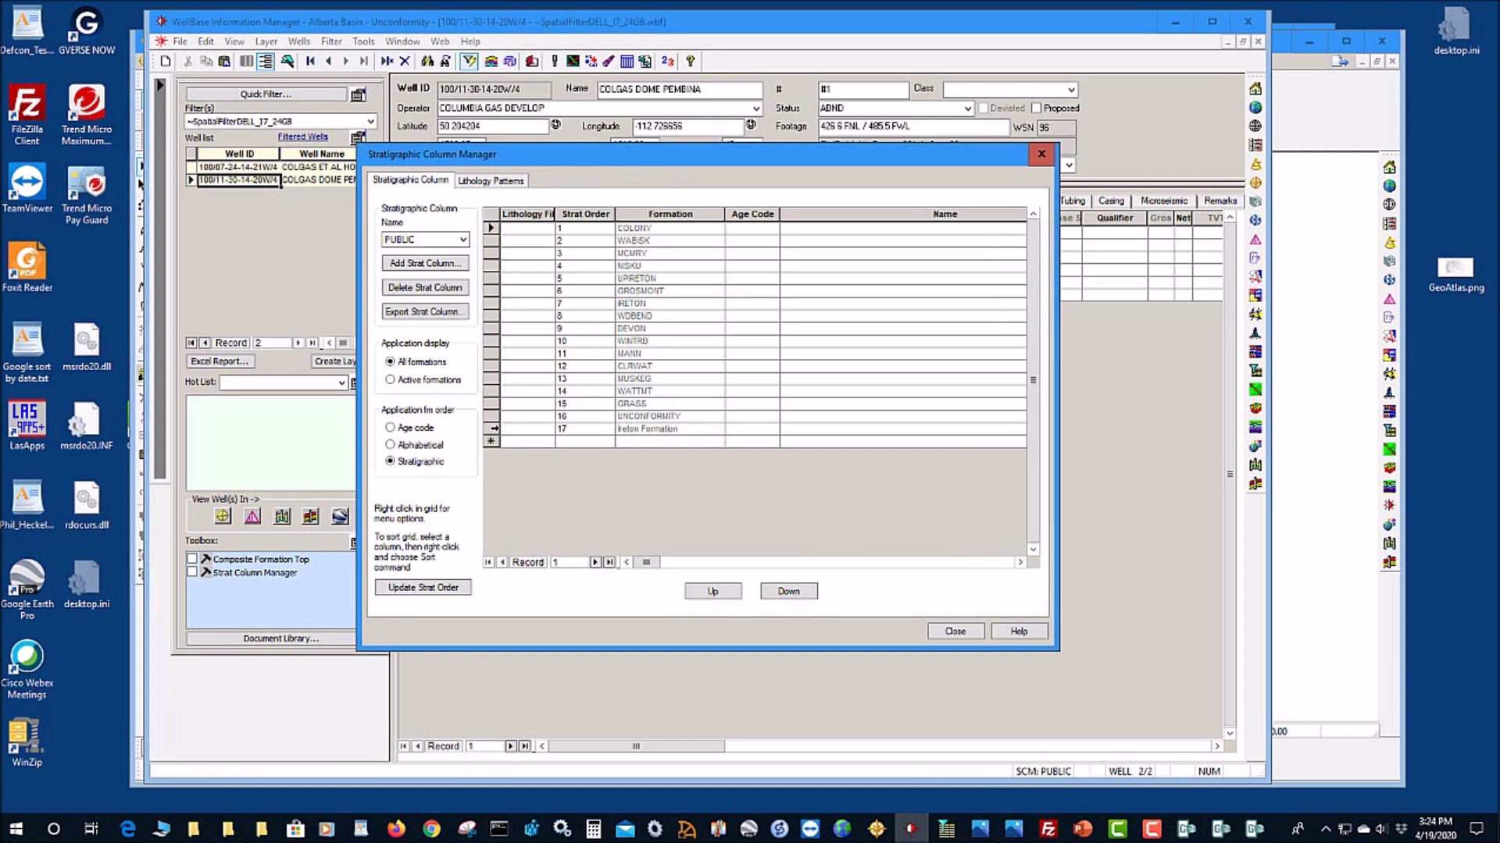
click(491, 428)
click(731, 597)
click(731, 598)
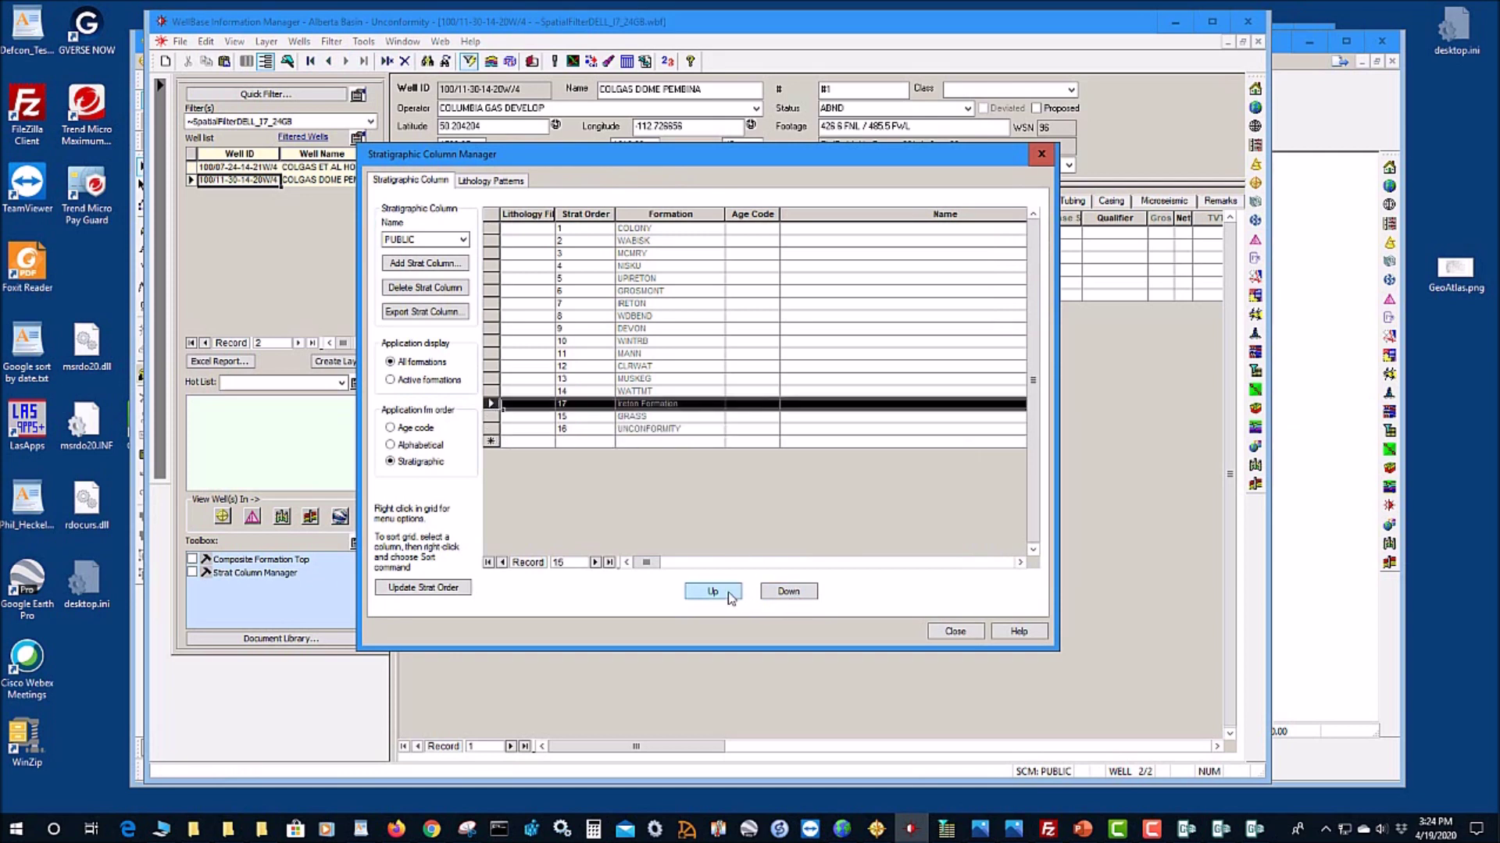
click(723, 594)
click(721, 594)
click(720, 594)
click(720, 594)
click(720, 595)
click(720, 598)
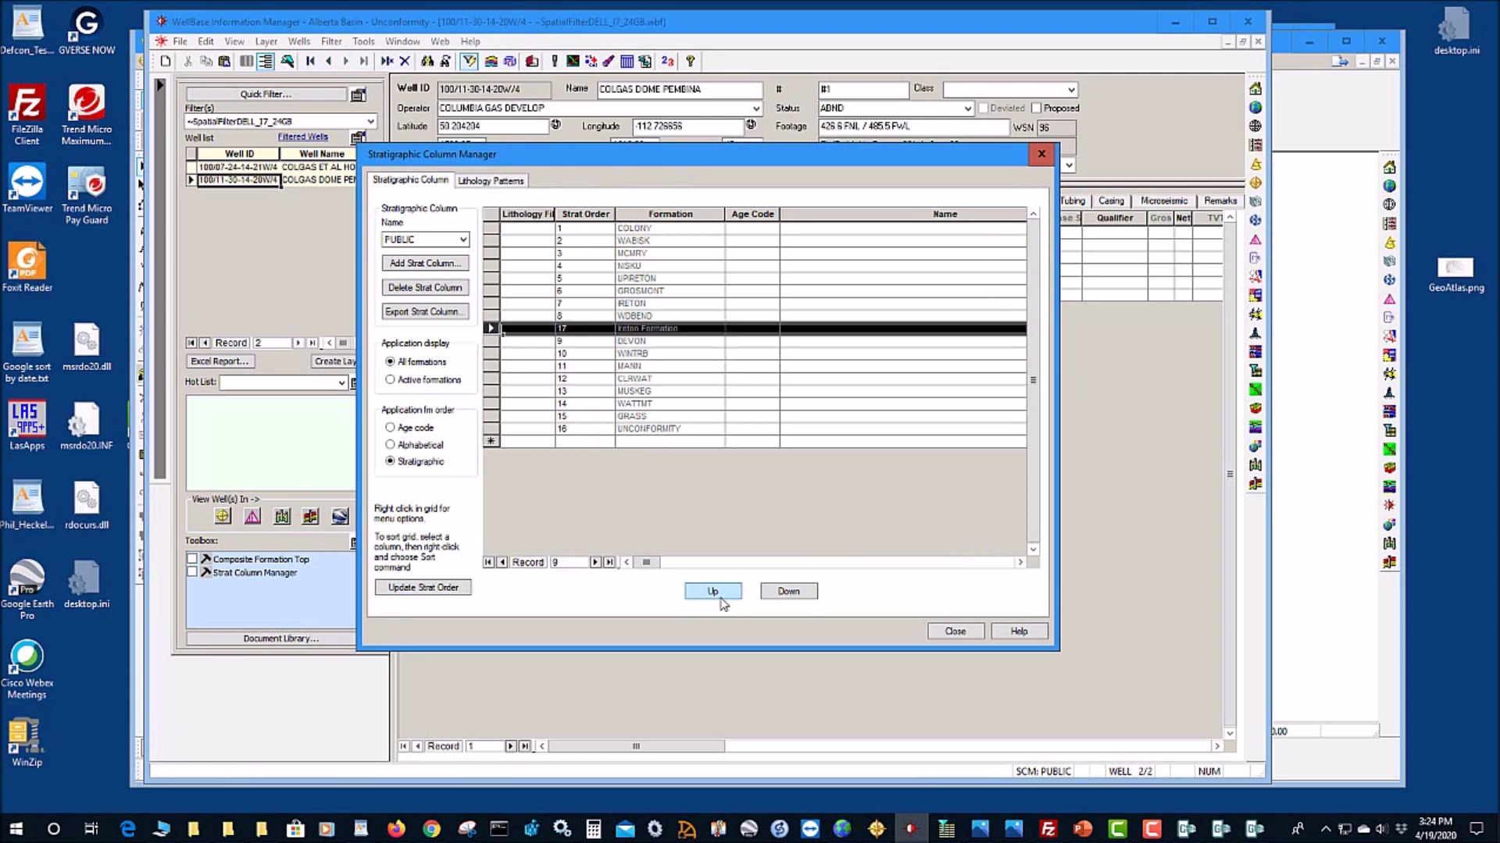
click(720, 598)
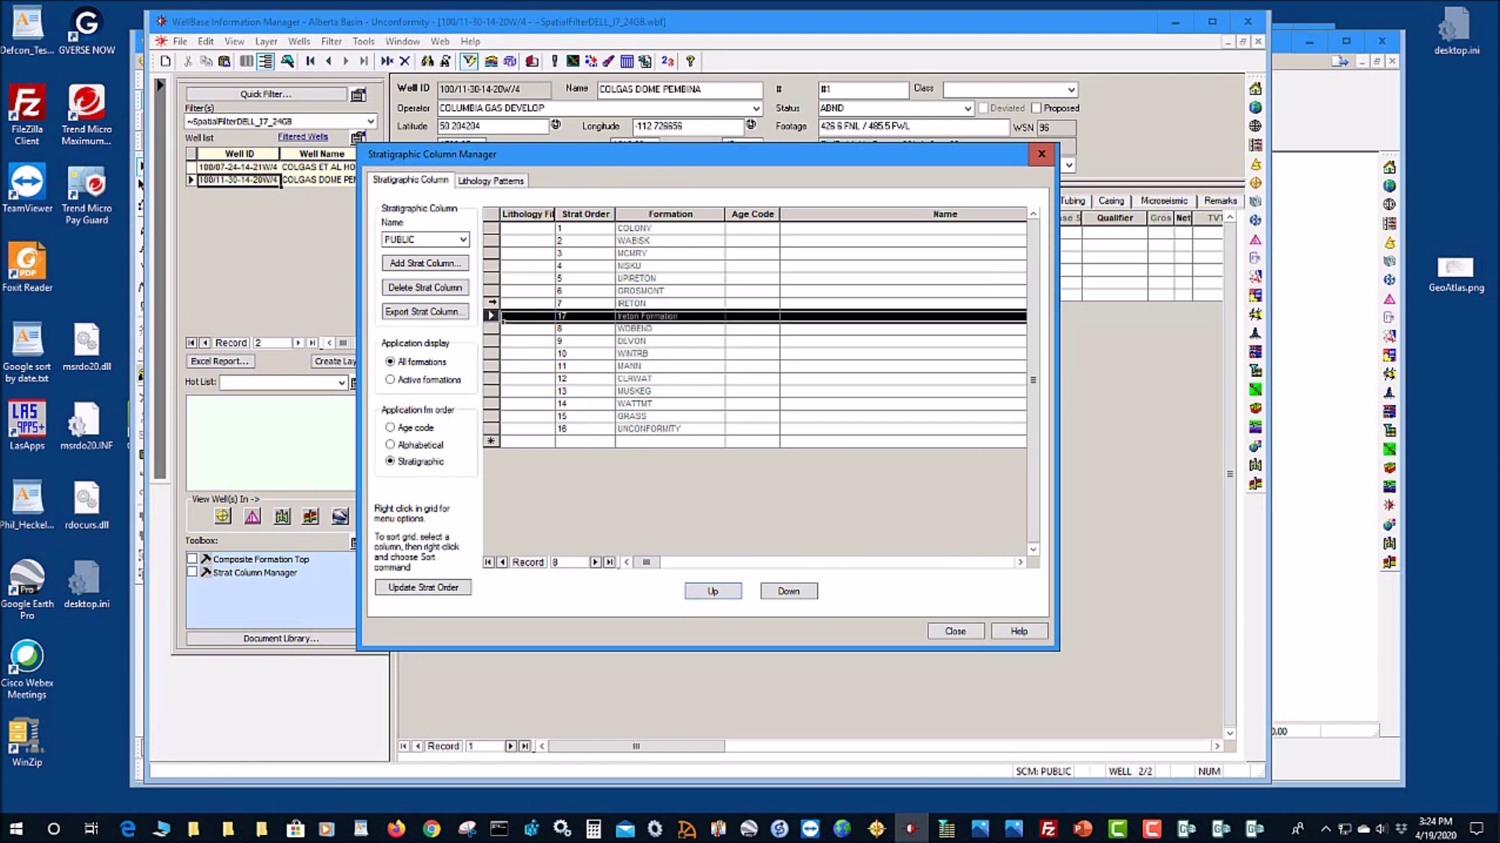
Step: Close the Stratigraphic Column Manager and update the strat order with the moved formation
click(517, 305)
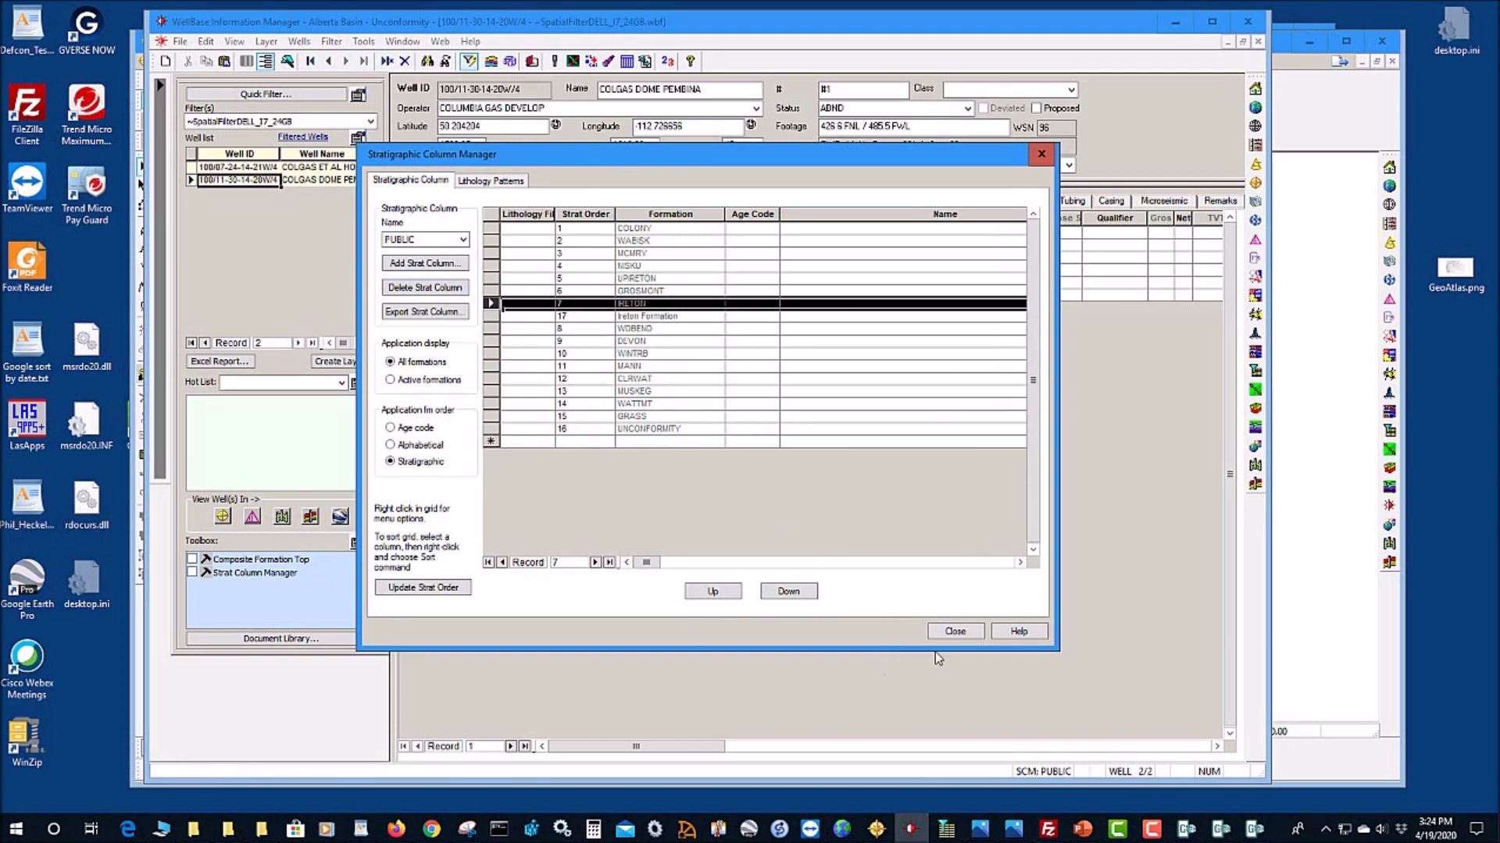
click(947, 630)
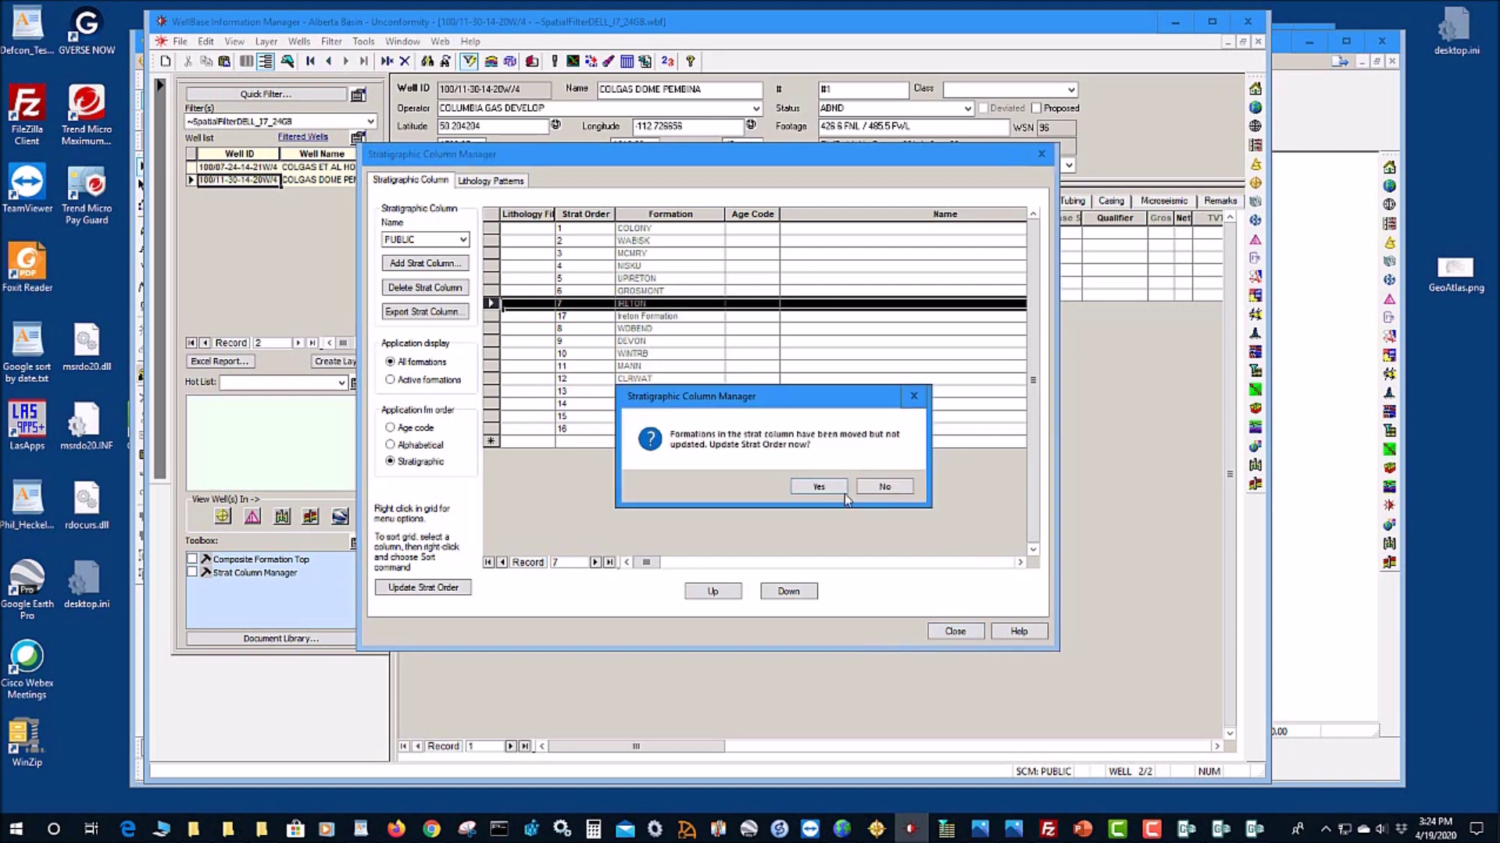
click(812, 485)
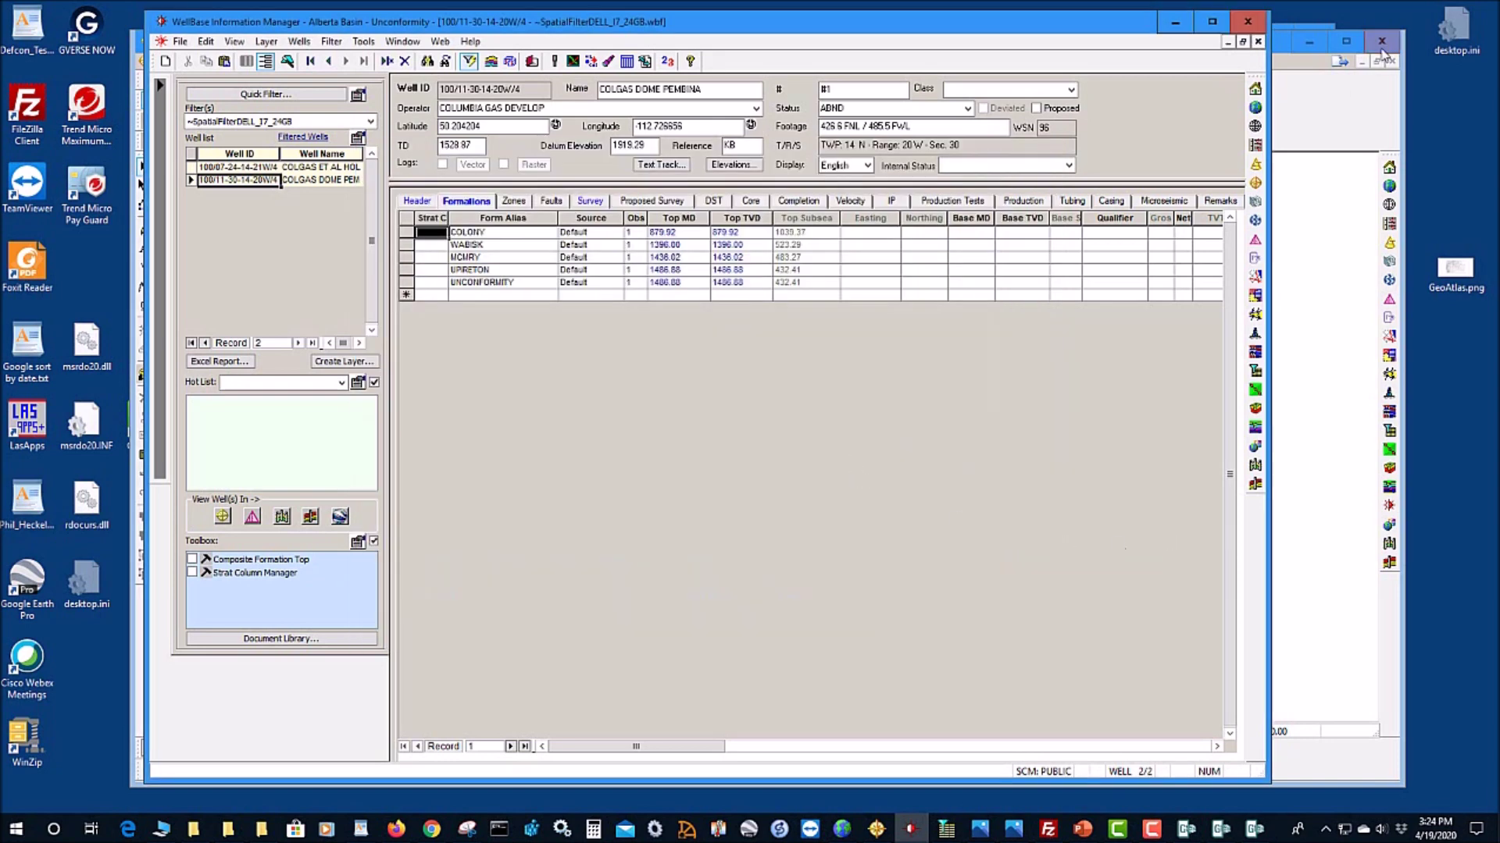